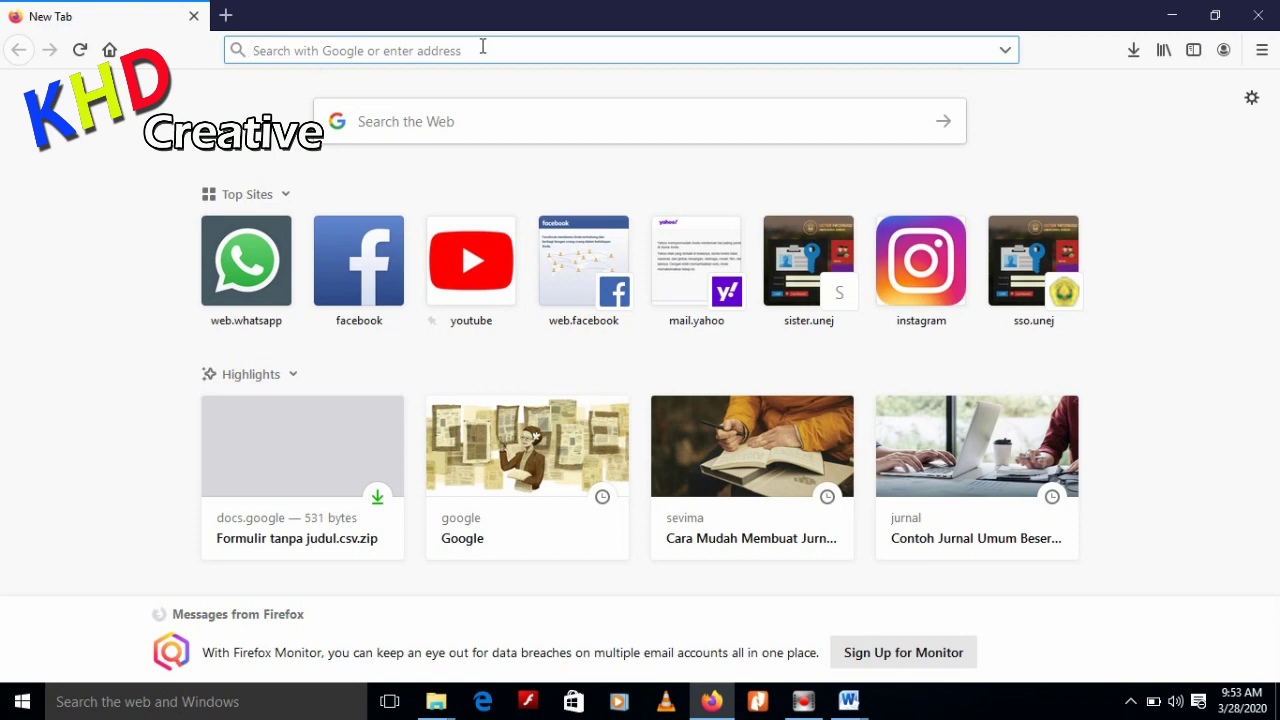
# Search 'google form' in Firefox and go to the Google Forms home page
pyautogui.write('google form')
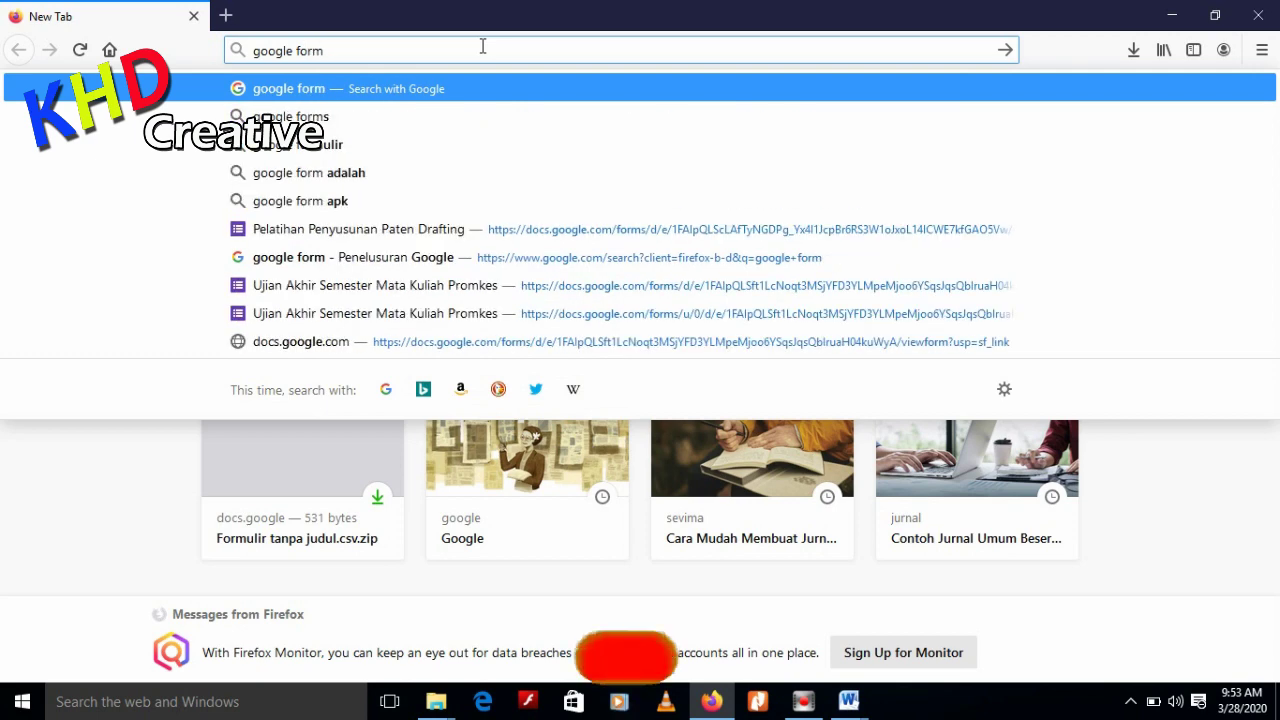
pyautogui.press('Return')
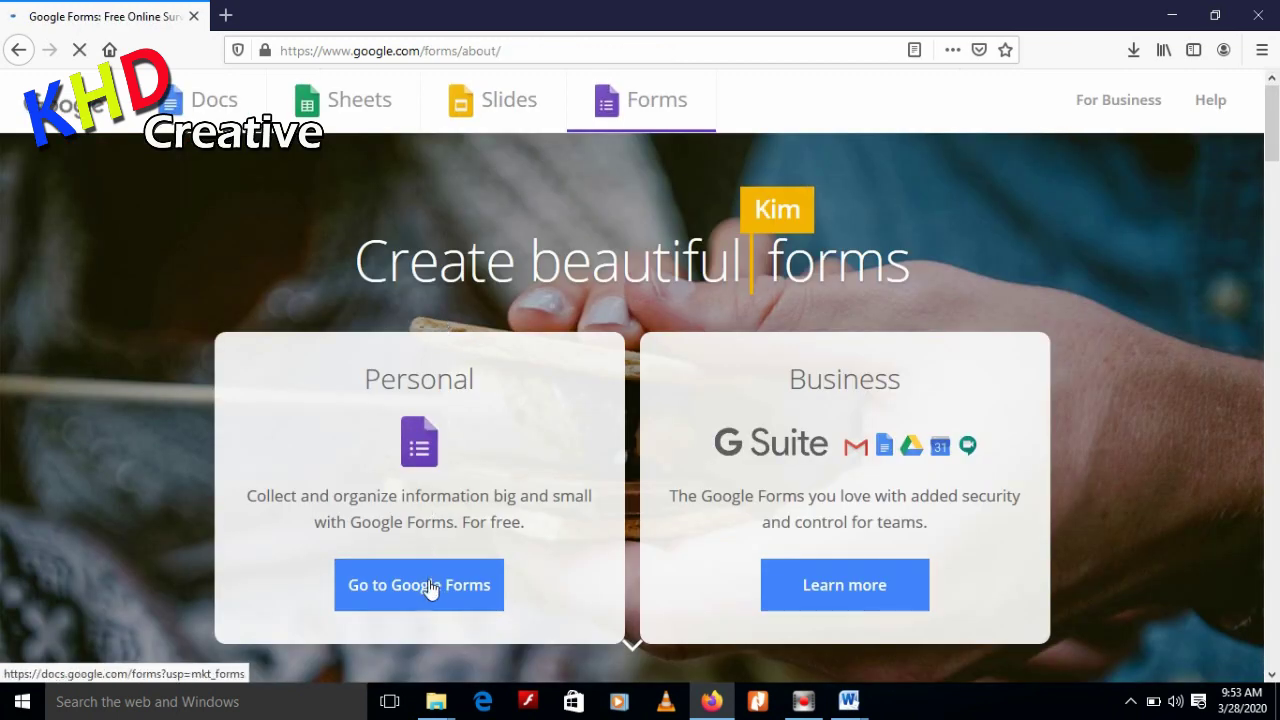
pyautogui.click(429, 592)
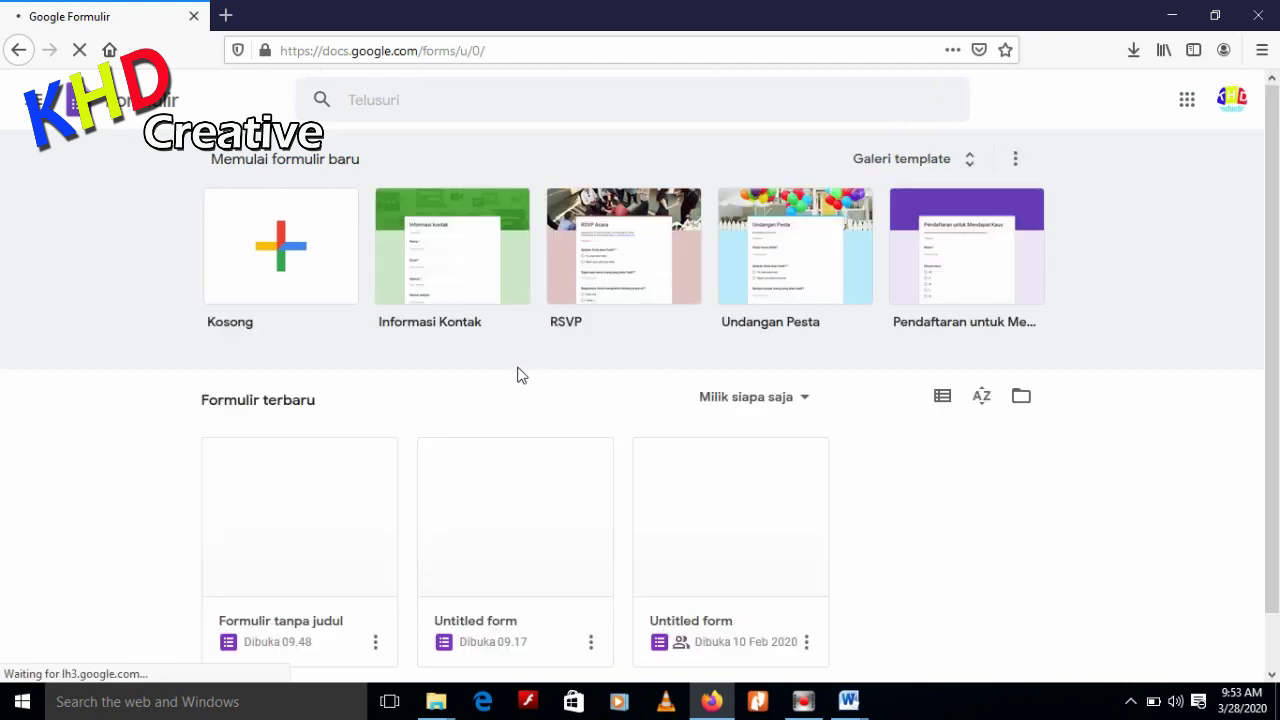
# Create a new blank form, then bring up the open Word documents
pyautogui.click(288, 252)
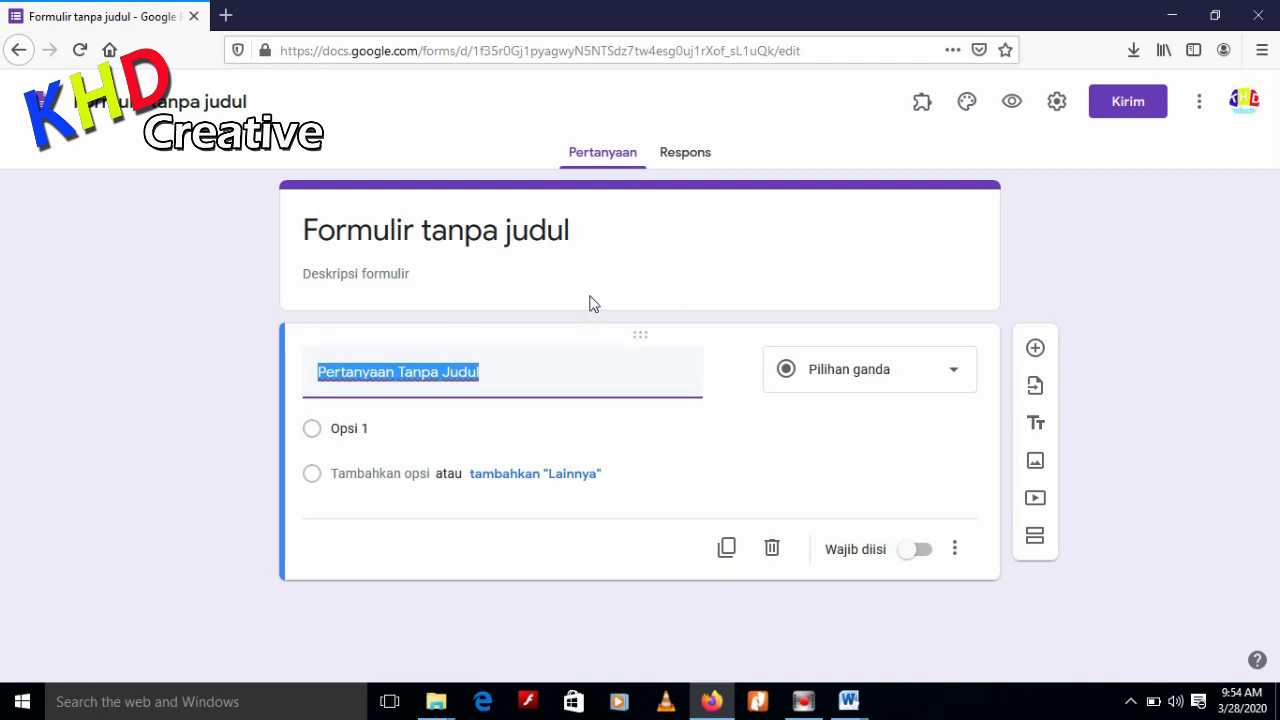
pyautogui.click(848, 700)
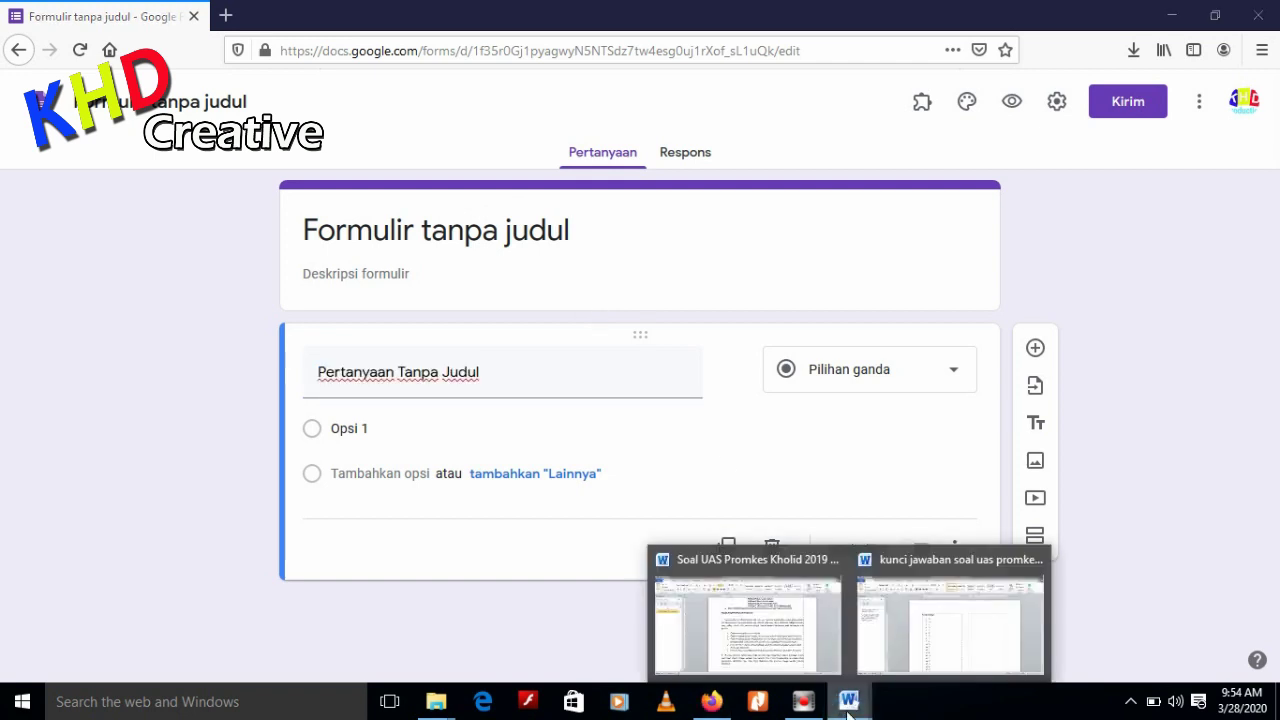
# Copy the course name 'Pendidikan dan Promosi Kesehatan' from the UAS Promkes exam document
pyautogui.click(780, 648)
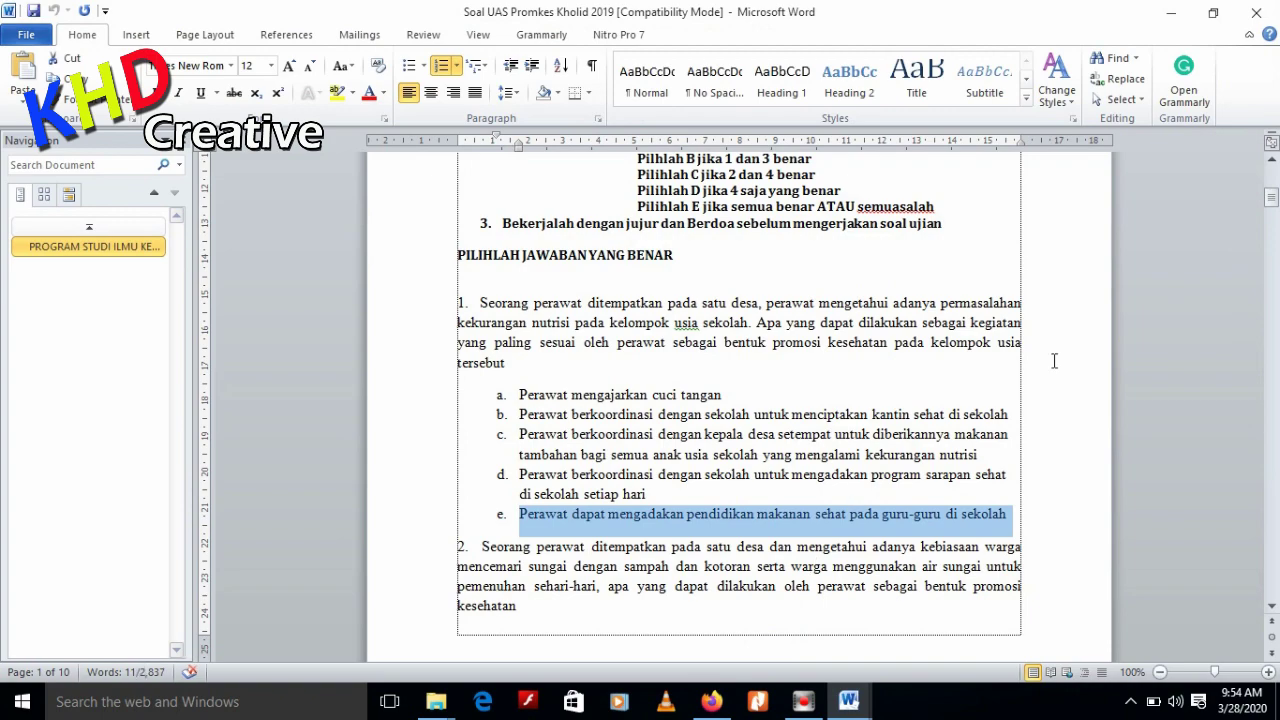
pyautogui.moveTo(1271, 199)
pyautogui.mouseDown()
pyautogui.moveTo(1276, 409)
pyautogui.moveTo(1277, 176)
pyautogui.mouseUp()
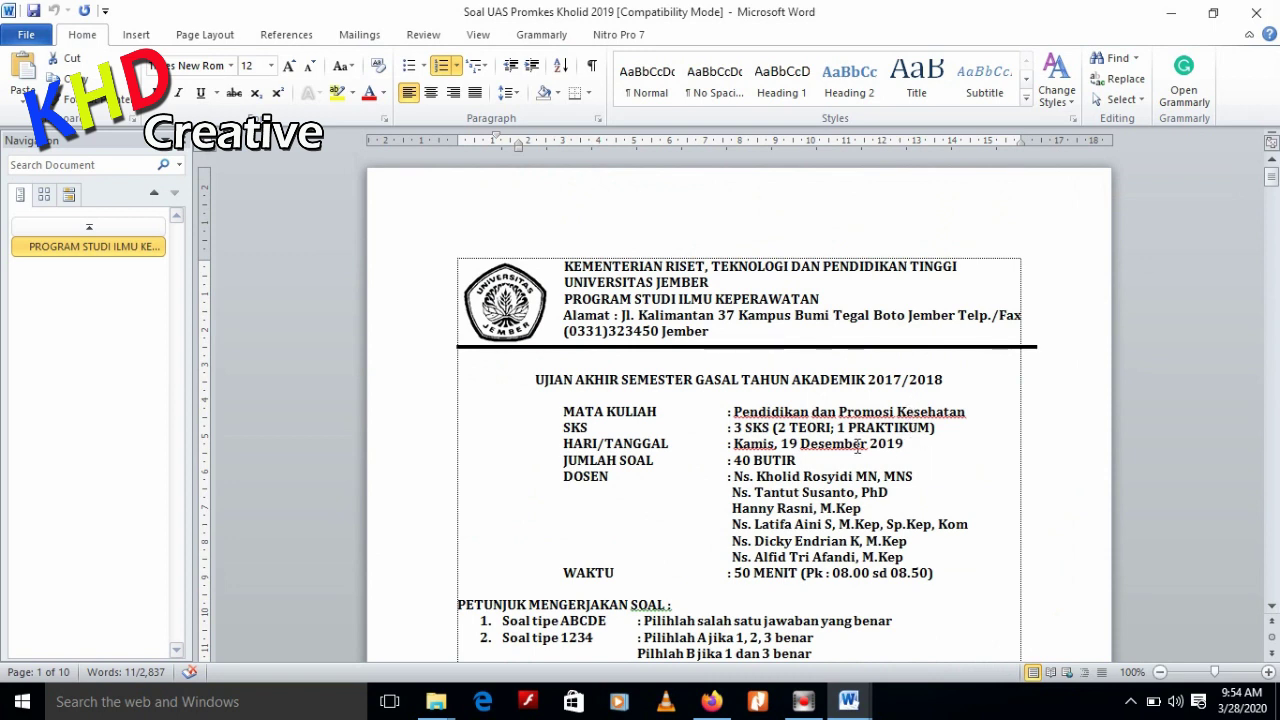
pyautogui.scroll(-2, 857, 447)
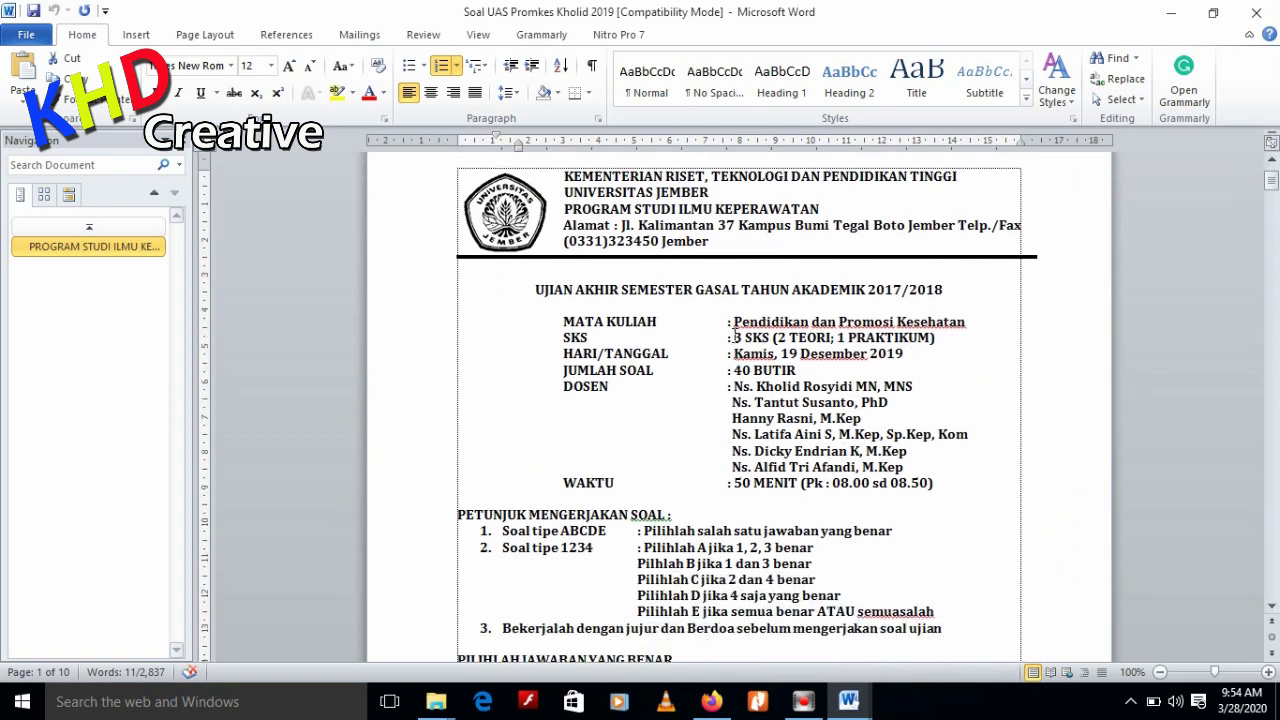
pyautogui.moveTo(735, 320); pyautogui.dragTo(963, 321)
pyautogui.hotkey('ctrl', 'c')
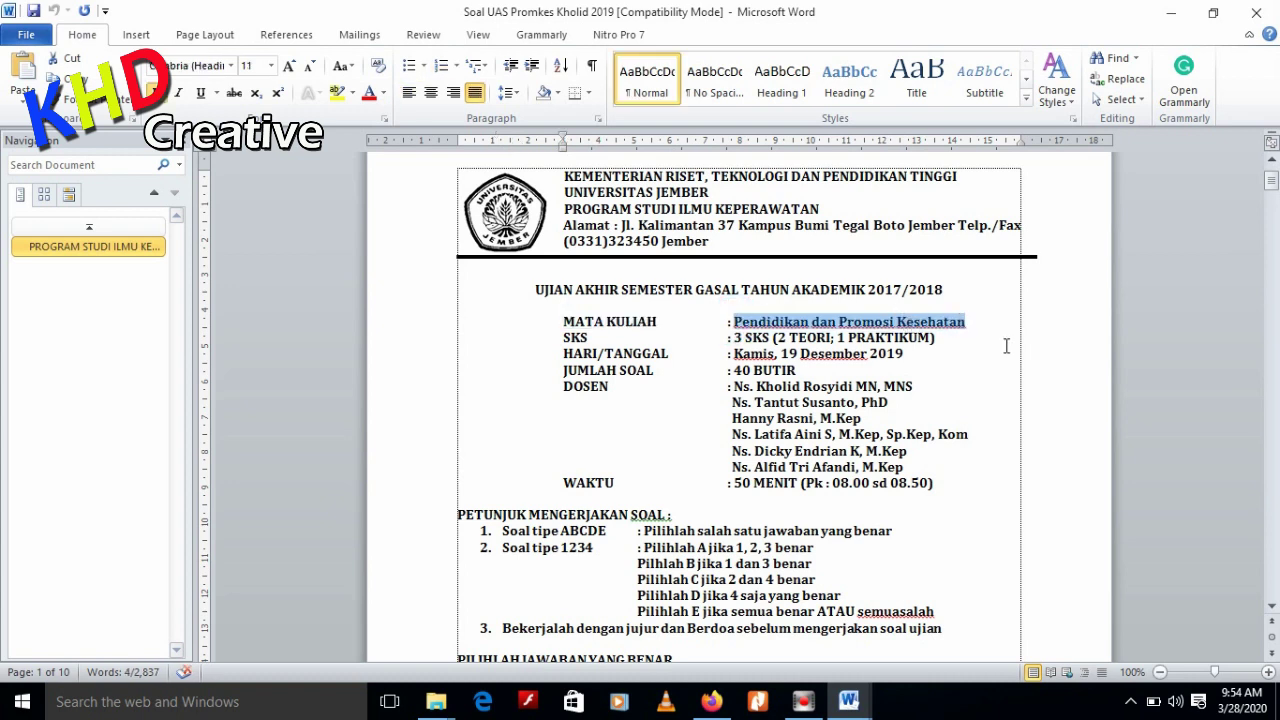
pyautogui.click(711, 701)
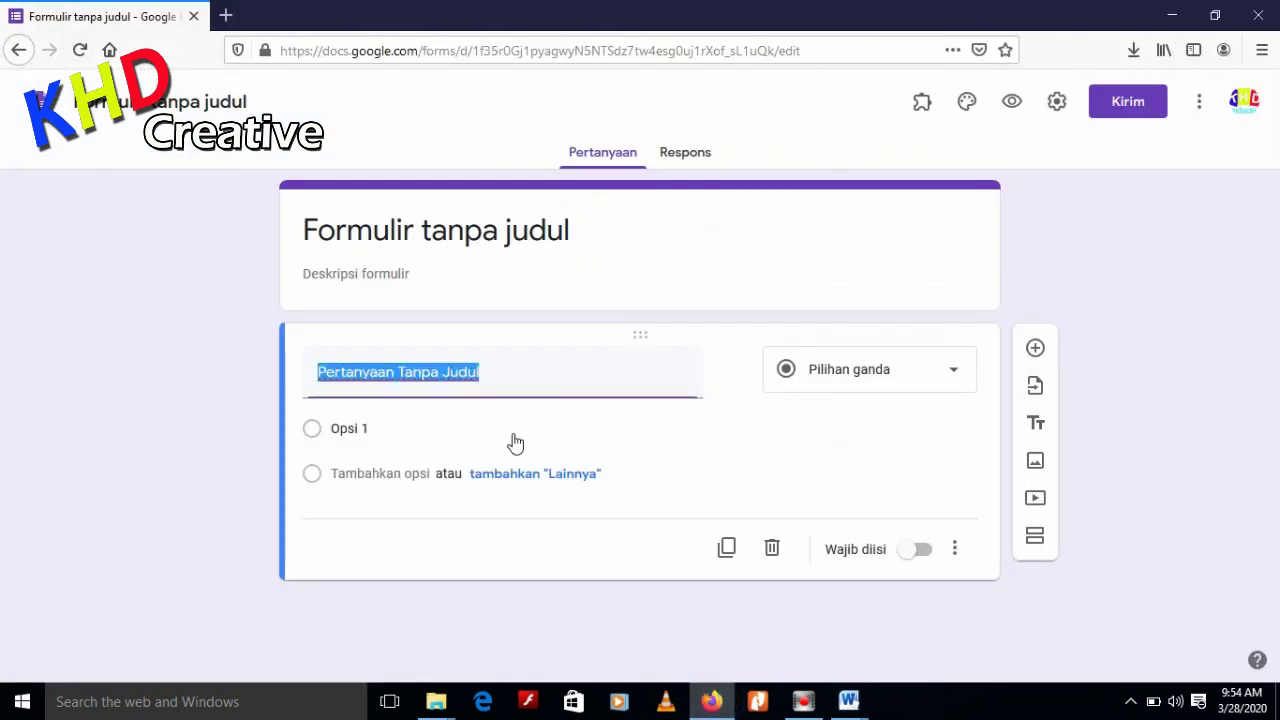
# Title the form 'Ujian Pendidikan dan Promosi Kesehatan UAS' using the pasted course name
pyautogui.click(537, 238)
pyautogui.hotkey('ctrl', 'v')
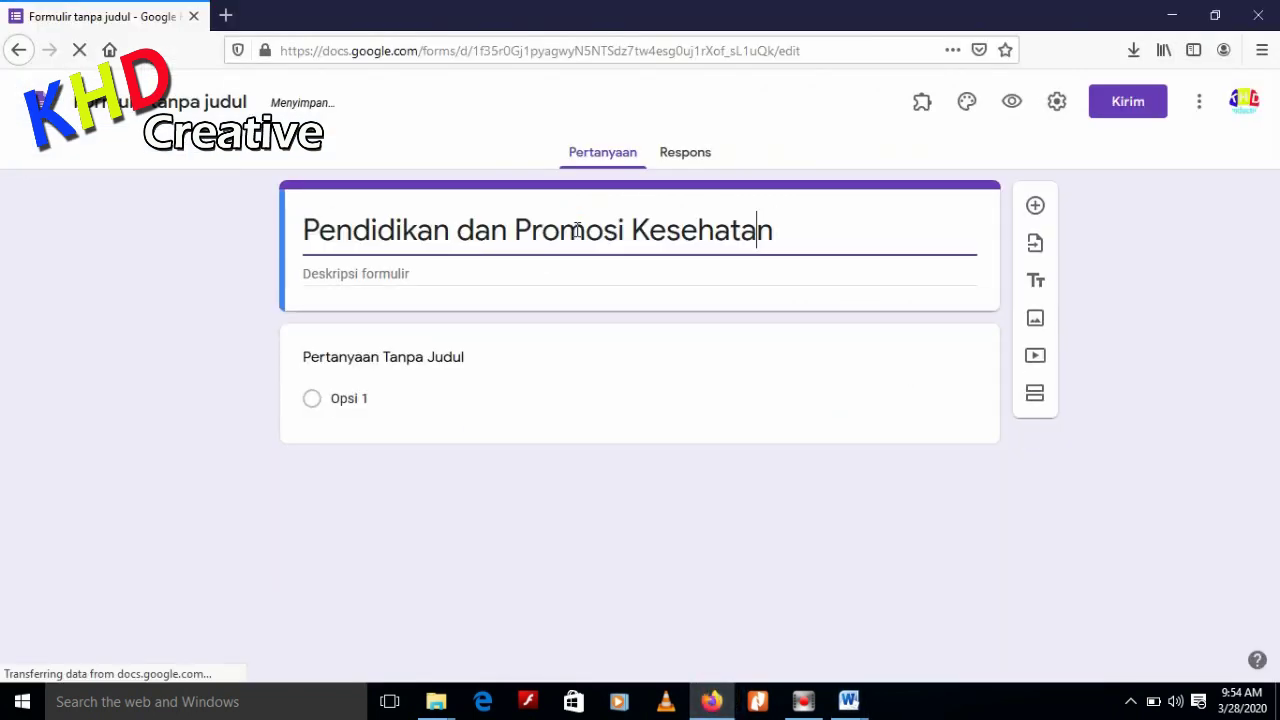
pyautogui.click(577, 231)
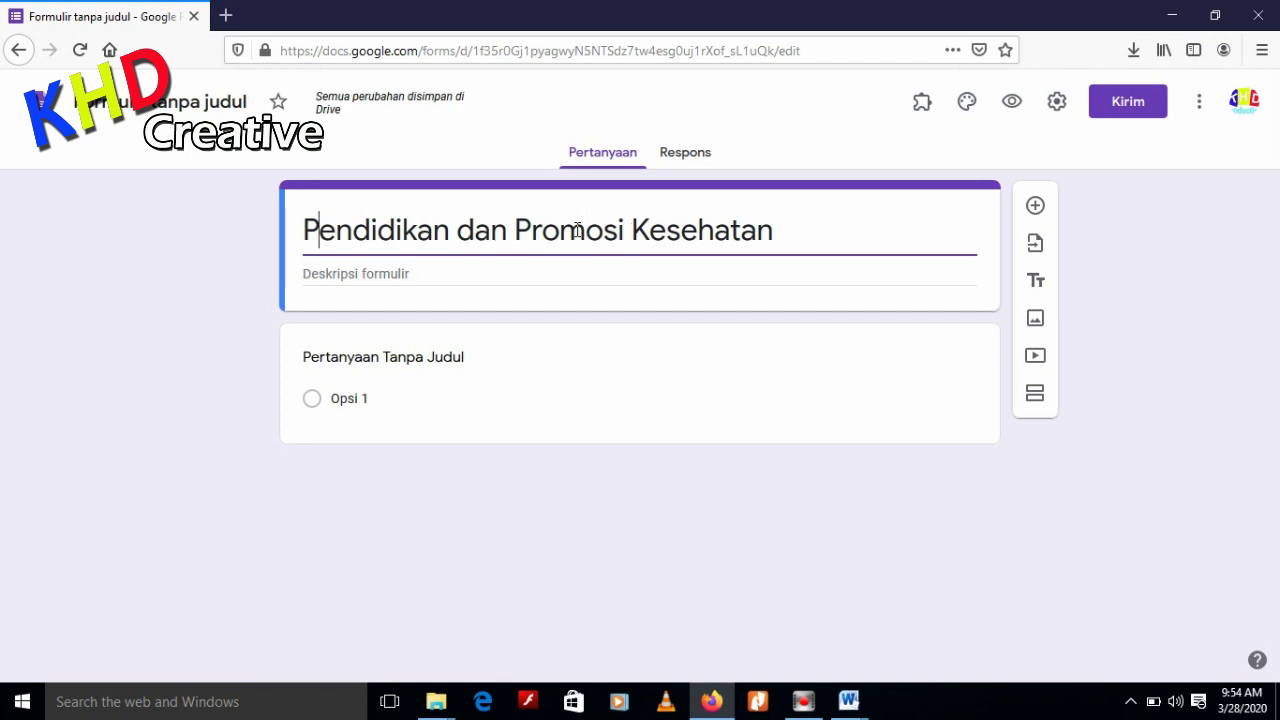
pyautogui.press('Home')
pyautogui.write('Uji')
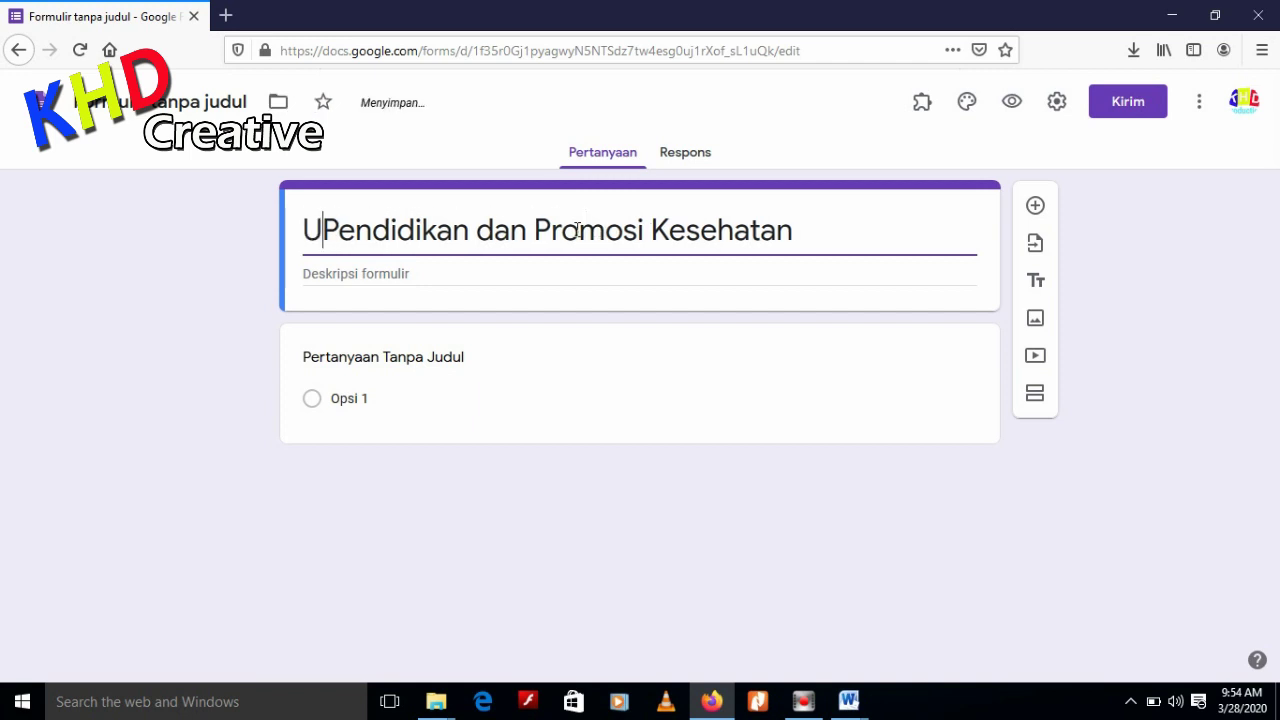
pyautogui.write('an')
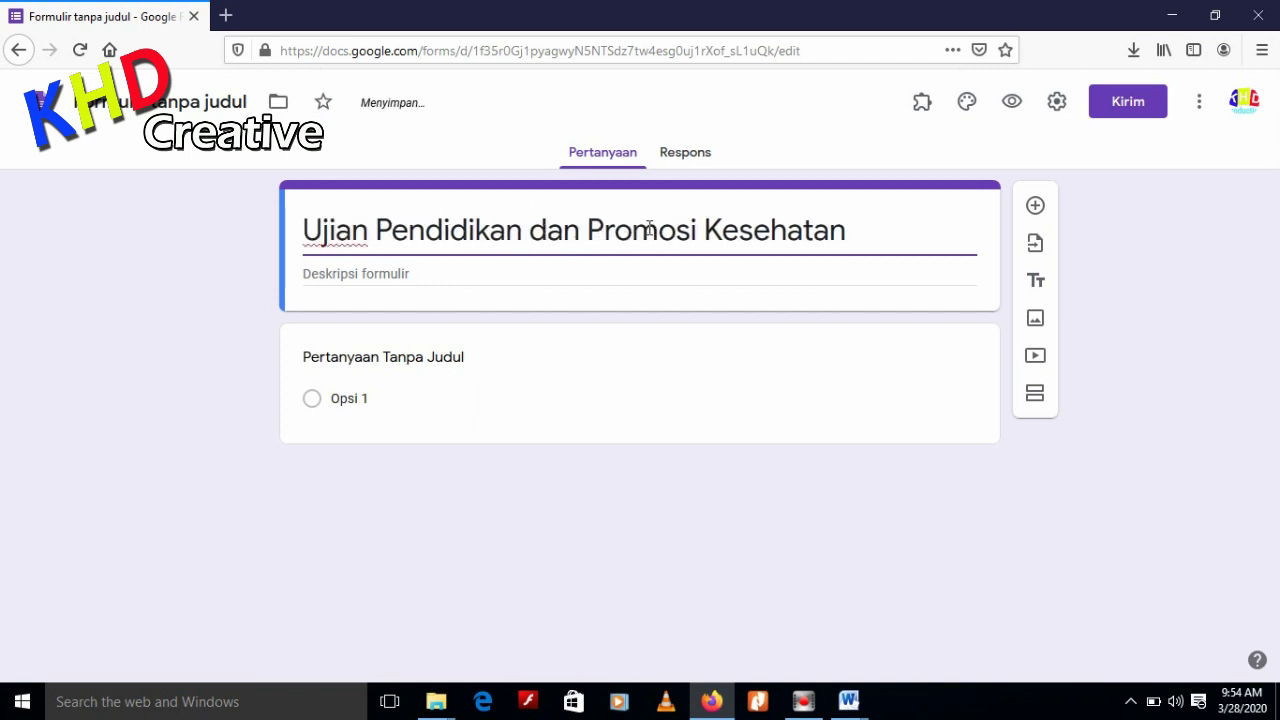
pyautogui.click(850, 233)
pyautogui.write('UAS')
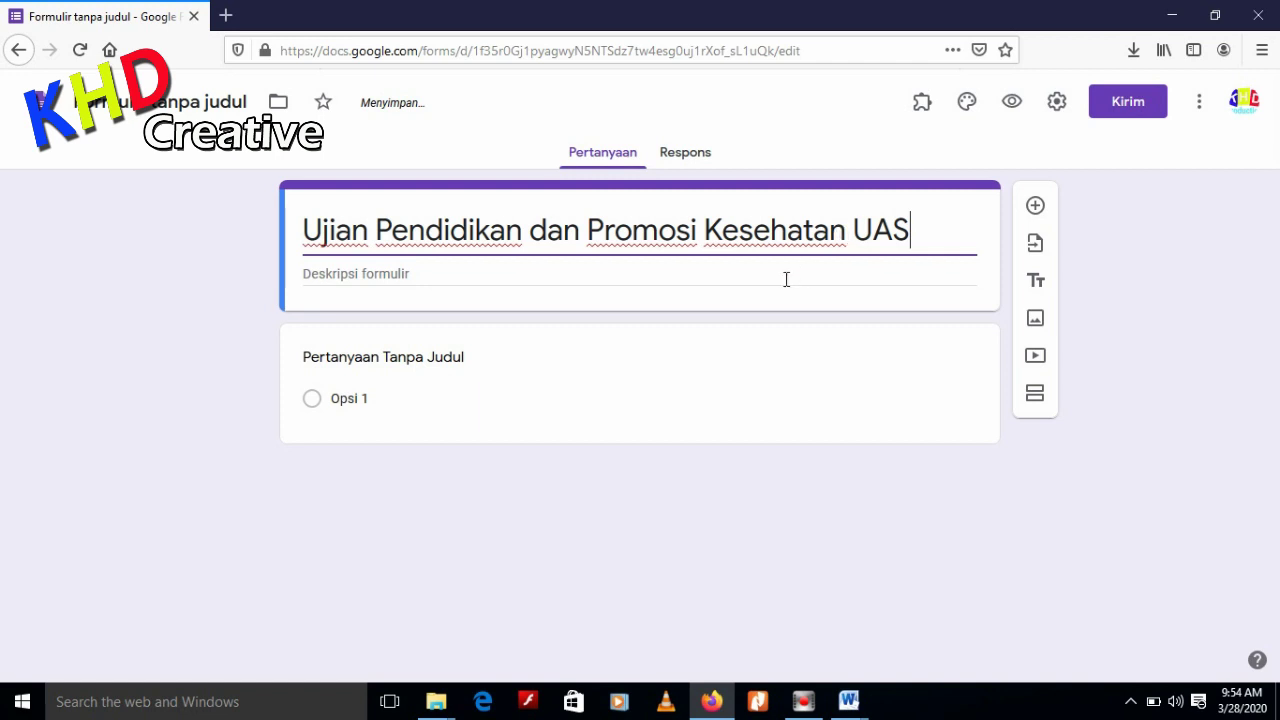
pyautogui.click(737, 289)
# Copy the Word exam header from UJIAN AKHIR SEMESTER to the WAKTU line for the form description
pyautogui.moveTo(848, 700)
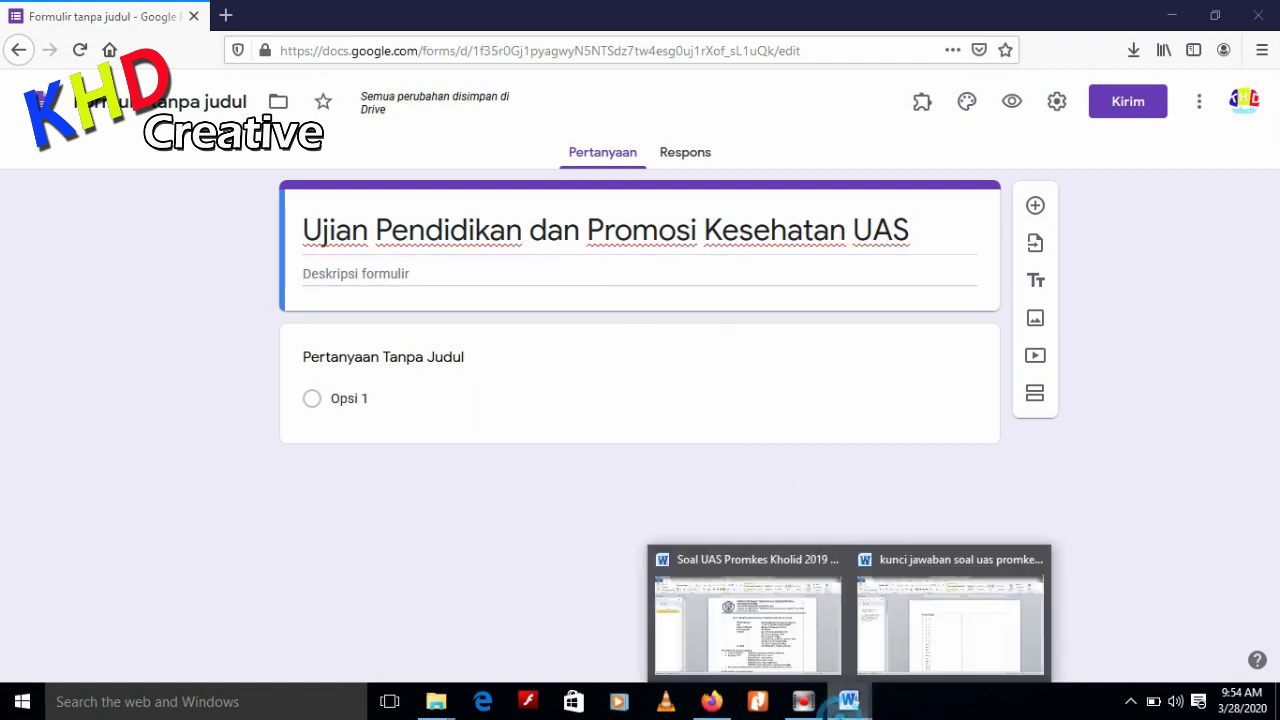
pyautogui.click(755, 651)
pyautogui.click(764, 392)
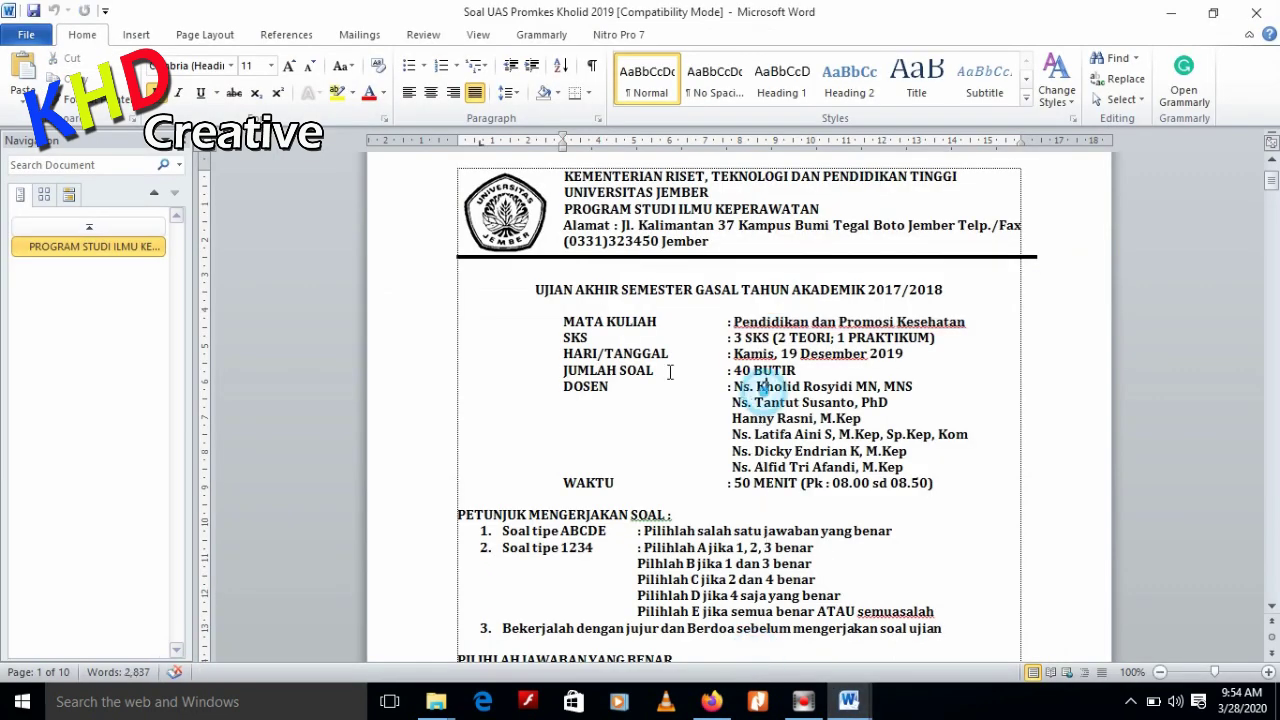
pyautogui.moveTo(532, 289); pyautogui.dragTo(944, 488)
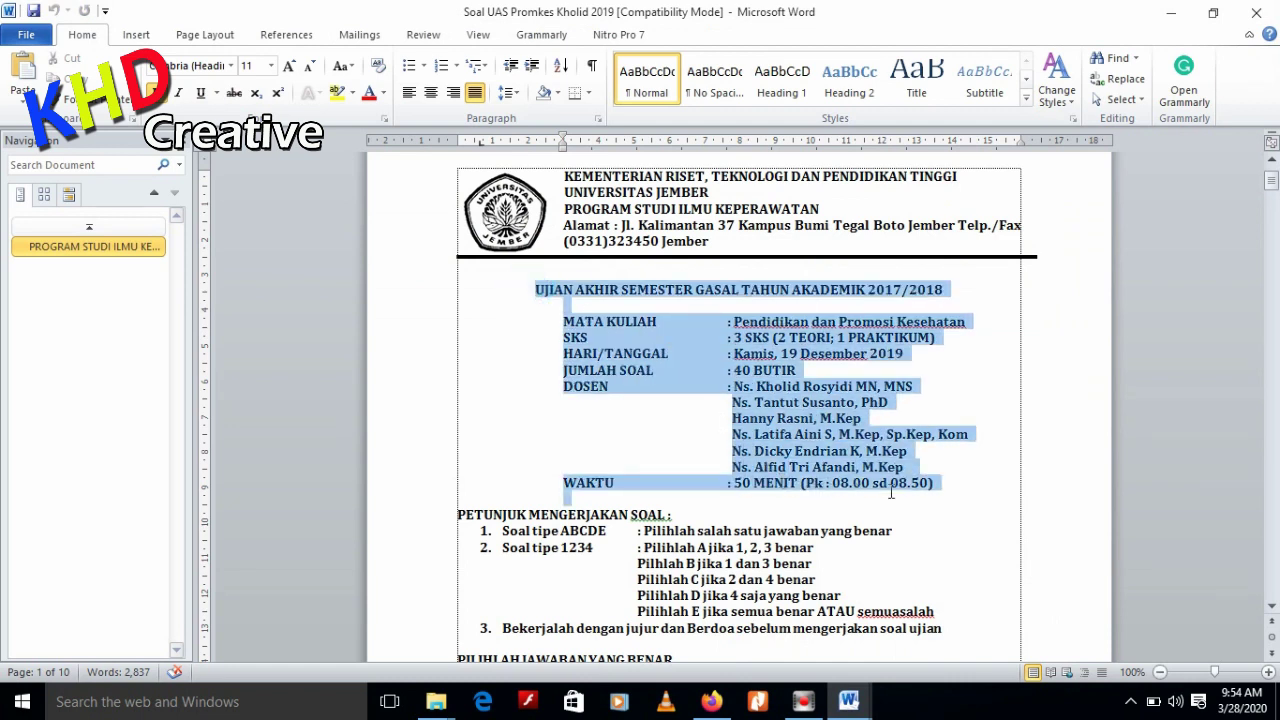
pyautogui.rightClick(780, 366)
pyautogui.click(825, 396)
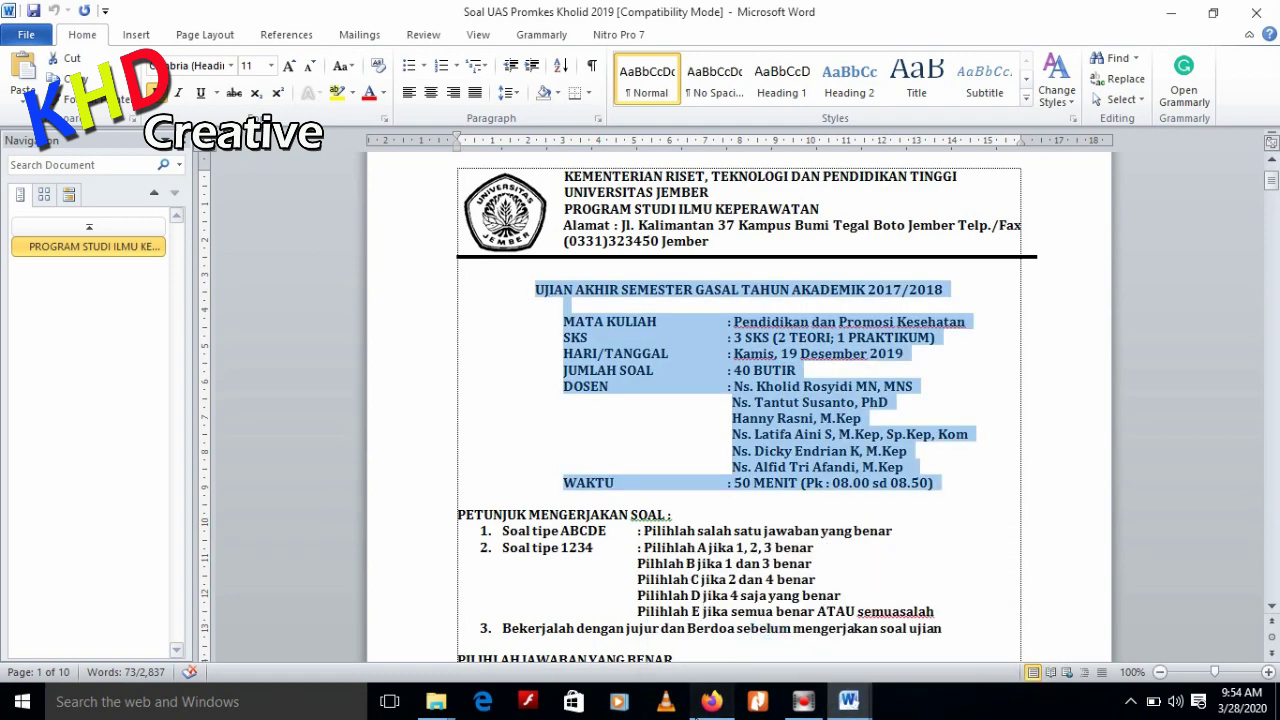
pyautogui.click(711, 701)
pyautogui.click(450, 277)
pyautogui.rightClick(450, 277)
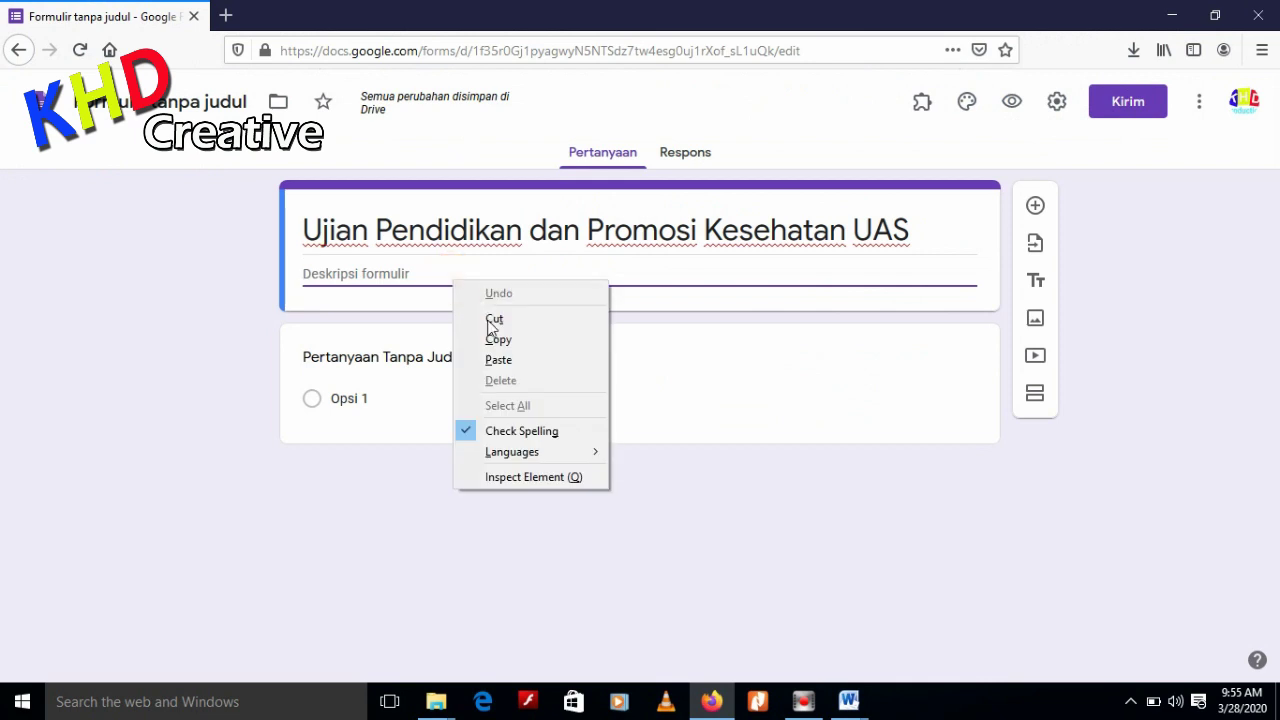
# Paste the copied exam header into the form description and review it
pyautogui.click(500, 360)
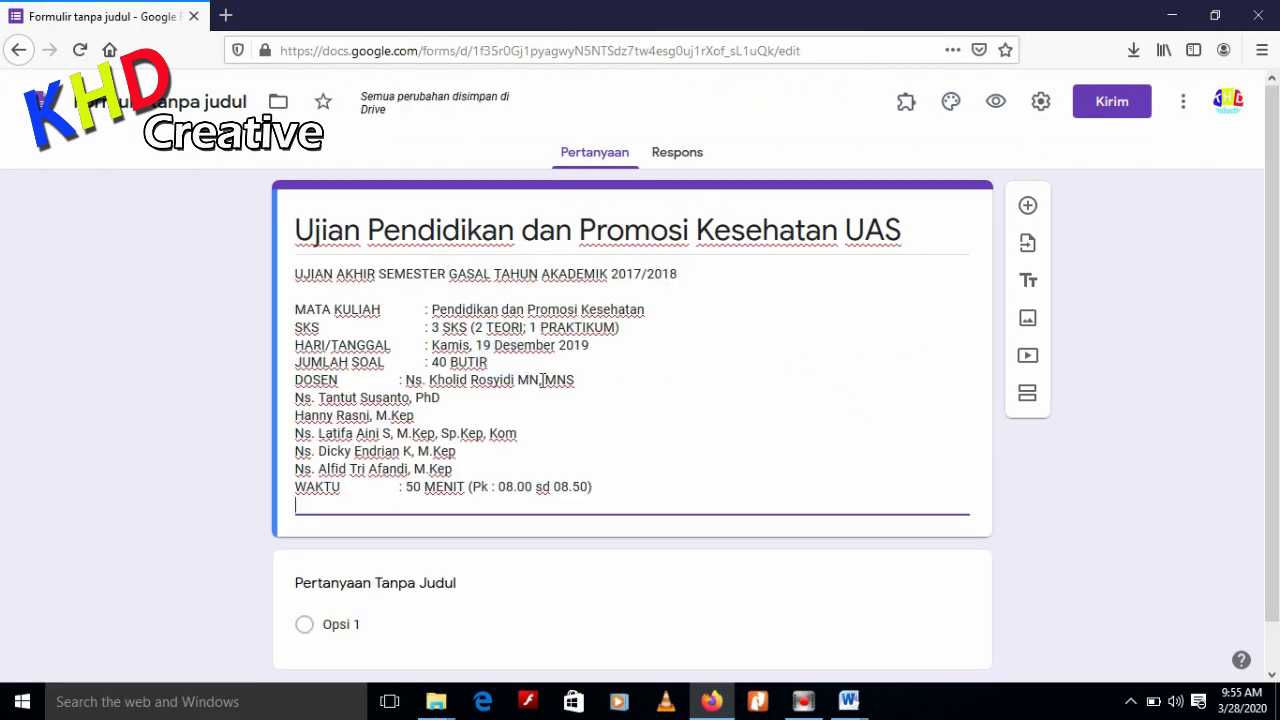
pyautogui.scroll(-2, 502, 505)
pyautogui.scroll(2, 498, 504)
pyautogui.scroll(-2, 626, 557)
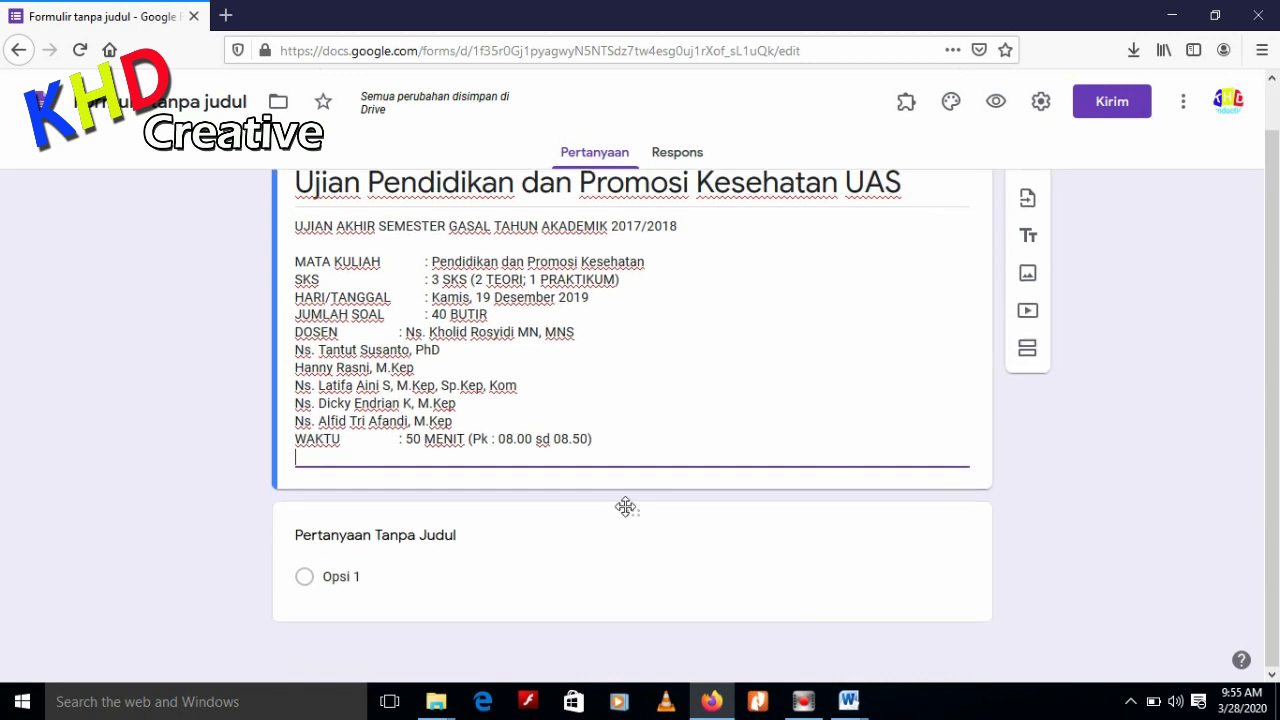
pyautogui.scroll(2, 646, 380)
pyautogui.scroll(1, 640, 370)
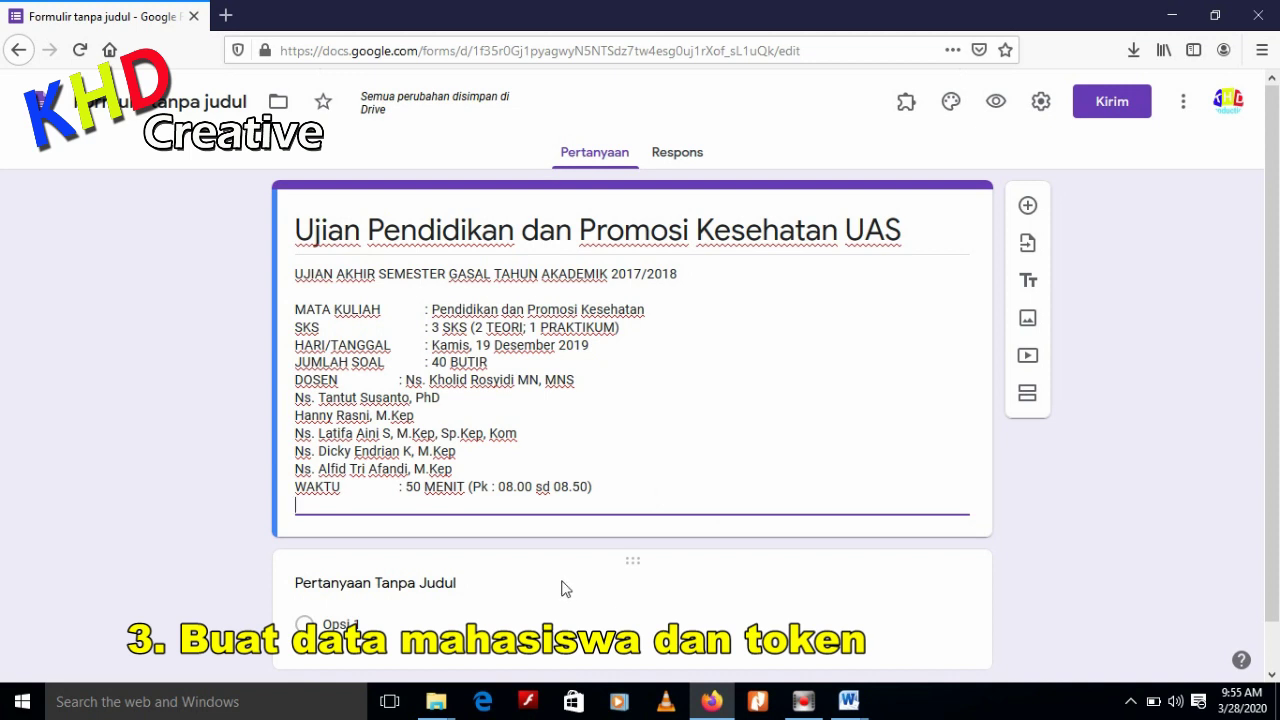
pyautogui.scroll(-1, 562, 578)
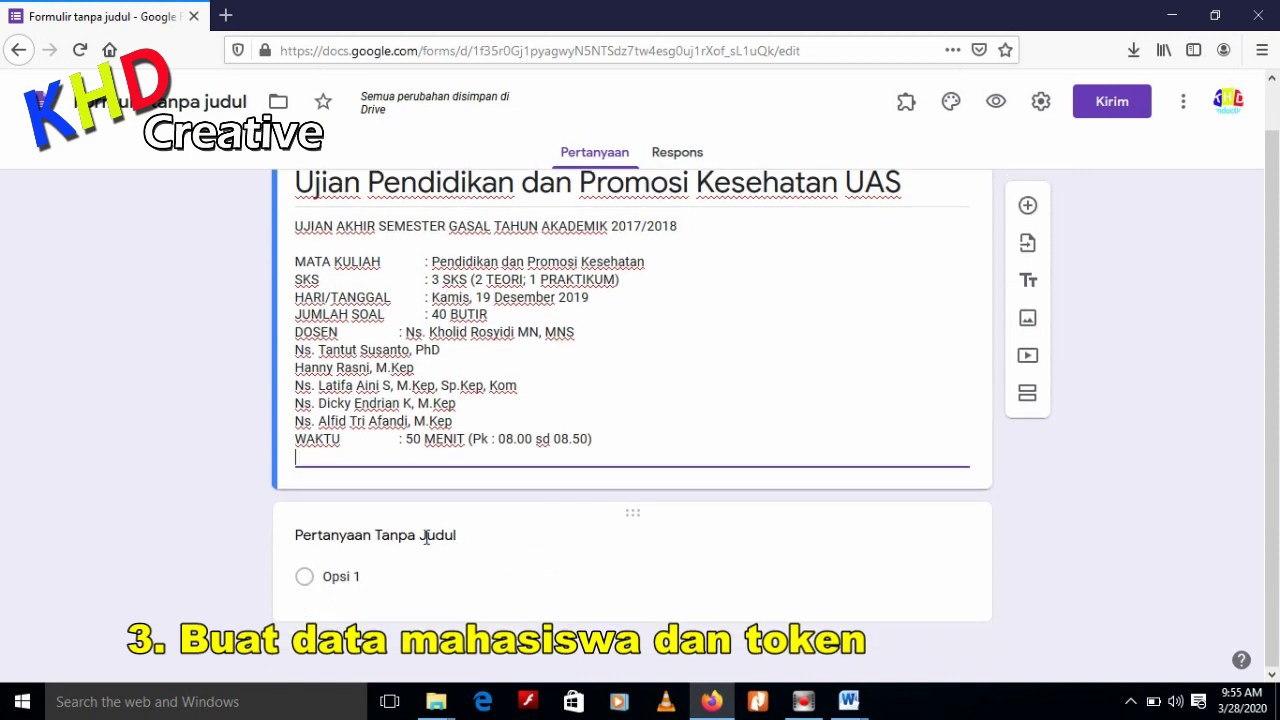
# Add three short-answer questions titled Nama, NIM and Kelas
pyautogui.click(424, 537)
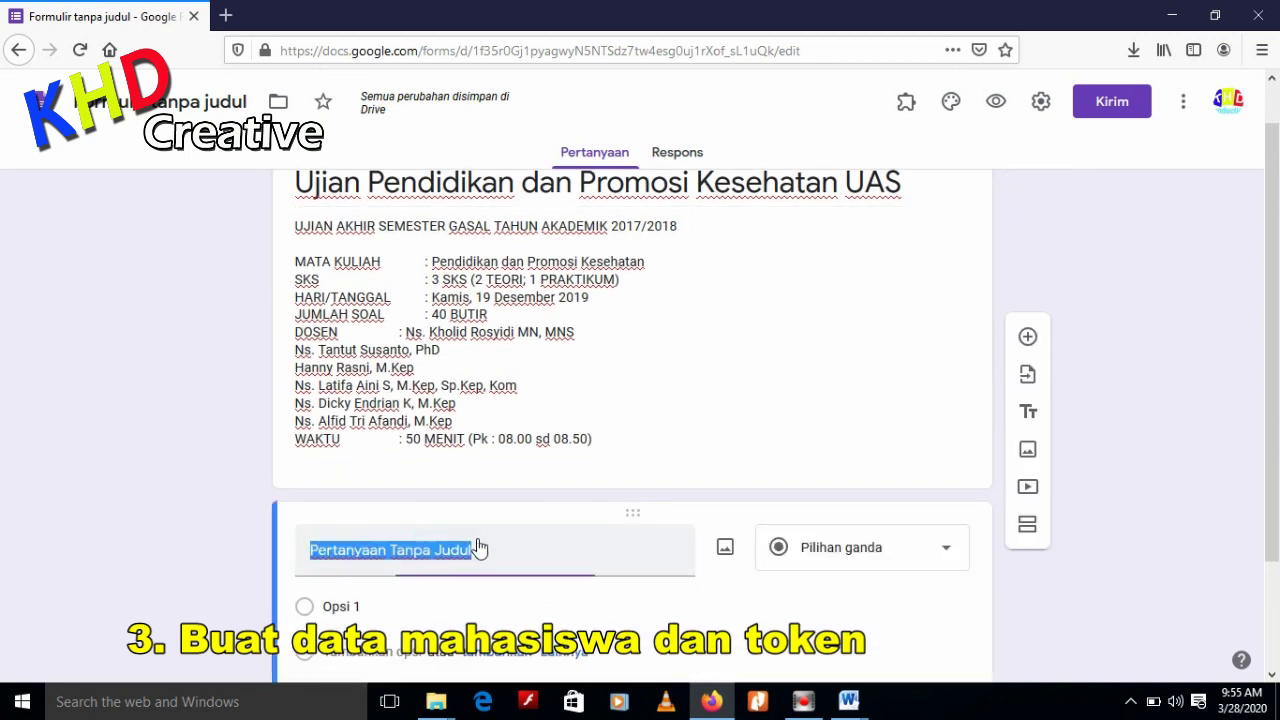
pyautogui.write('Nama')
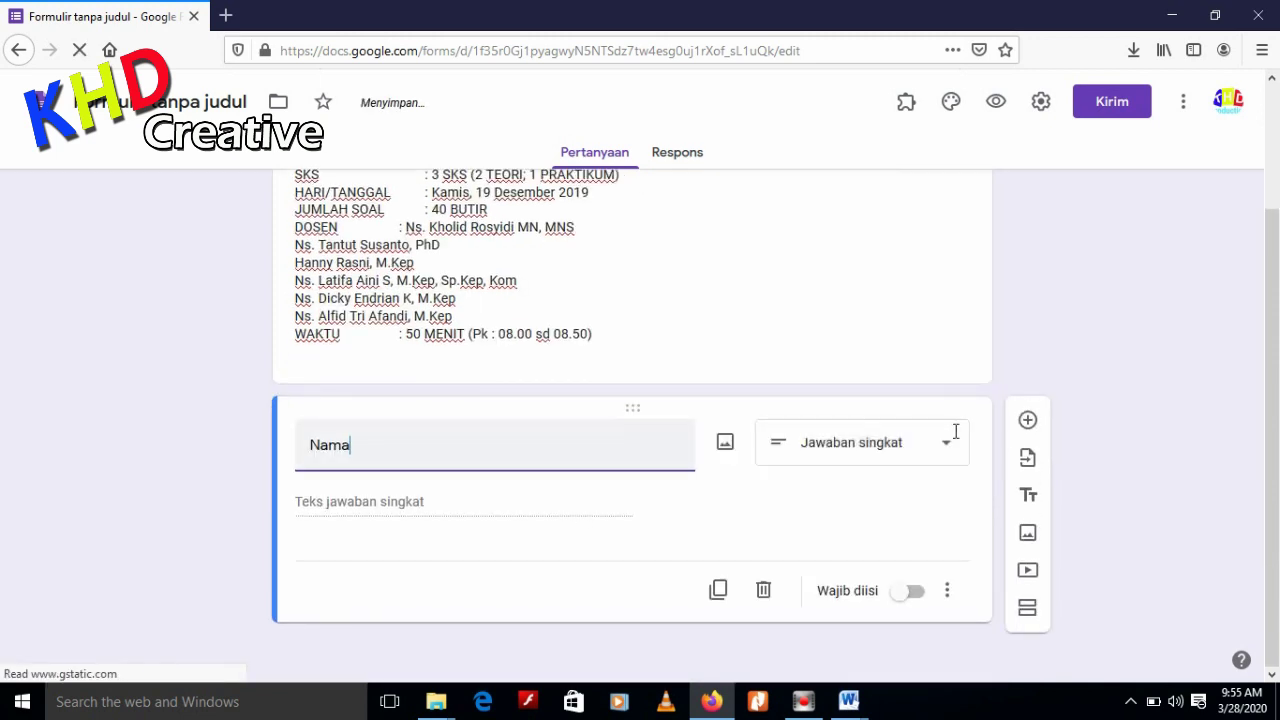
pyautogui.click(1028, 422)
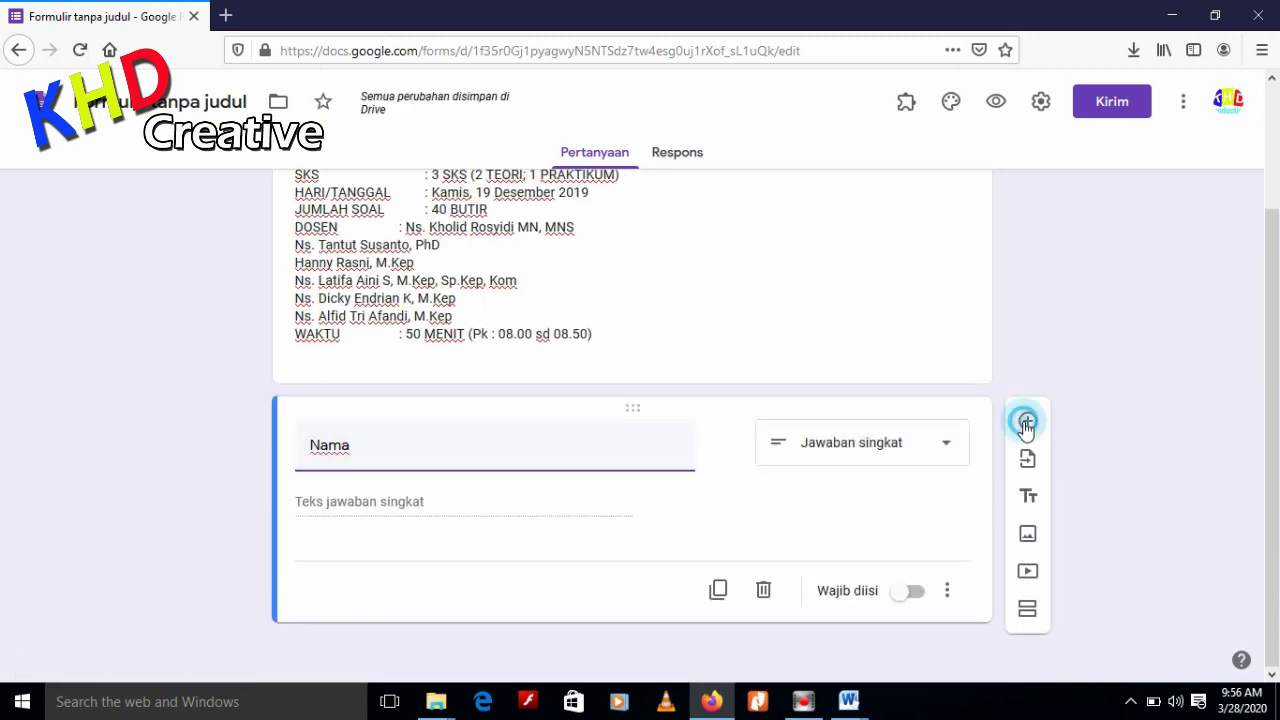
pyautogui.write('N')
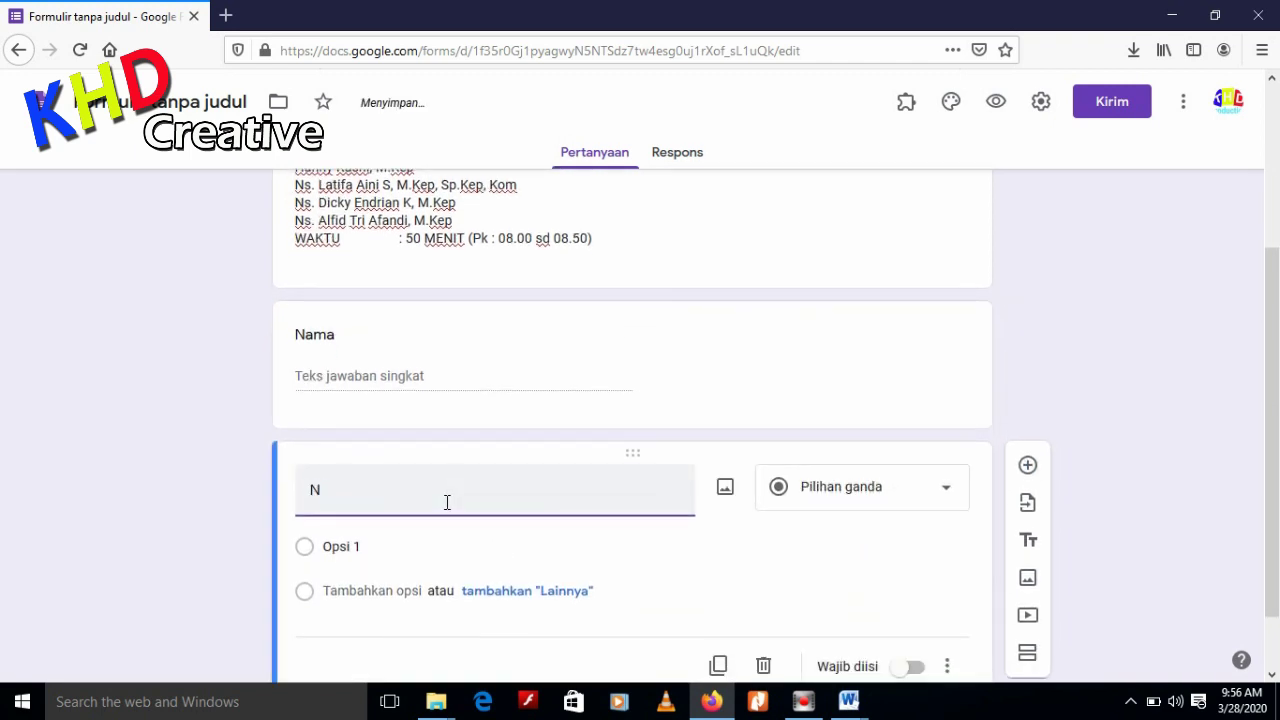
pyautogui.write('IM')
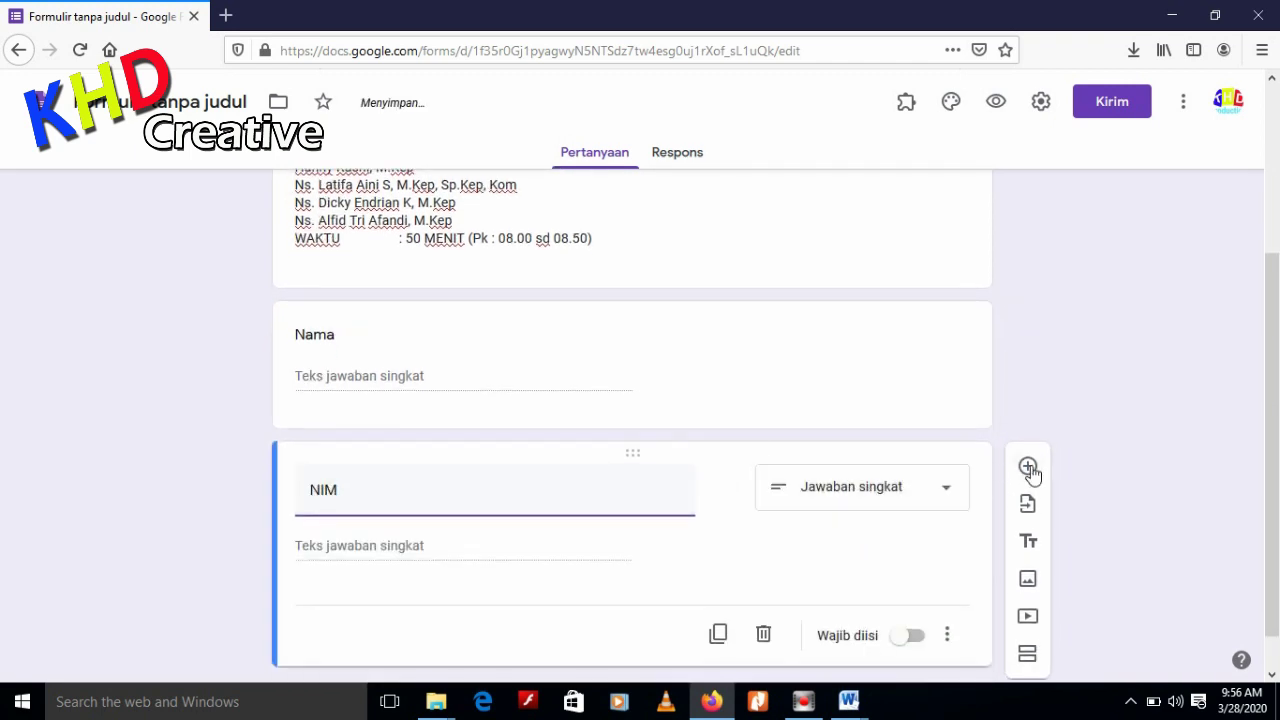
pyautogui.click(1026, 467)
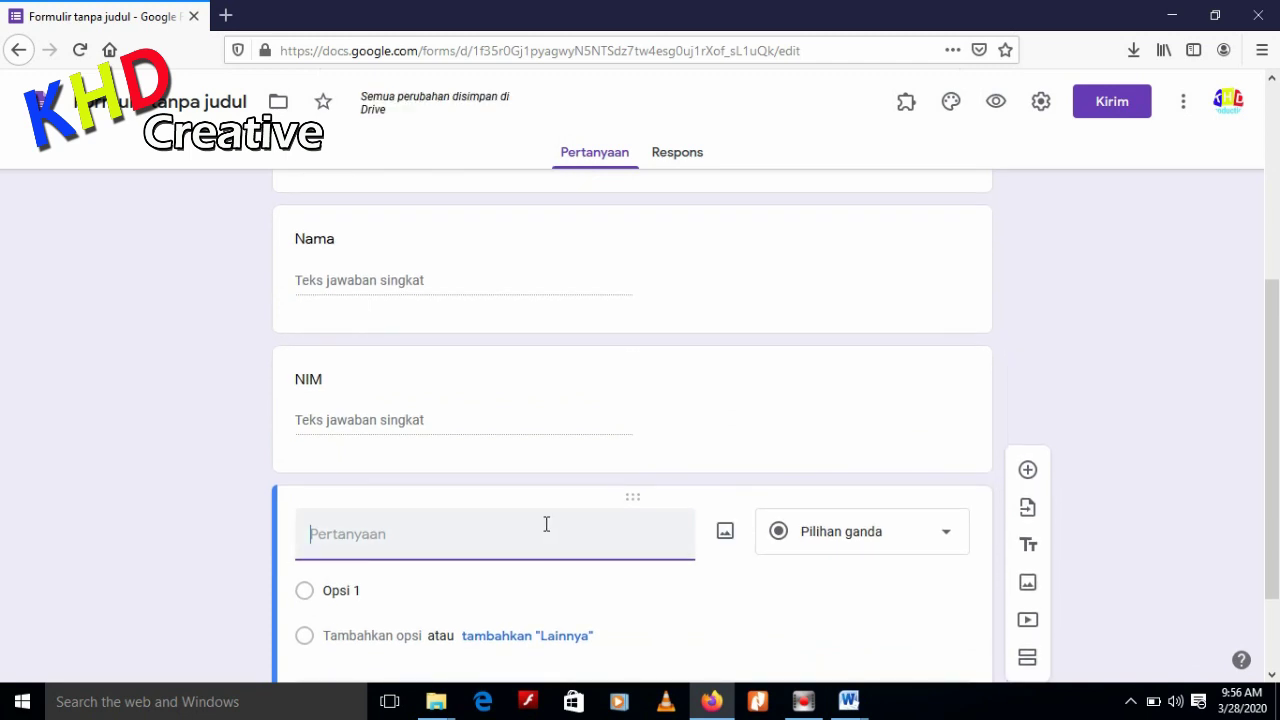
pyautogui.write('Kelas')
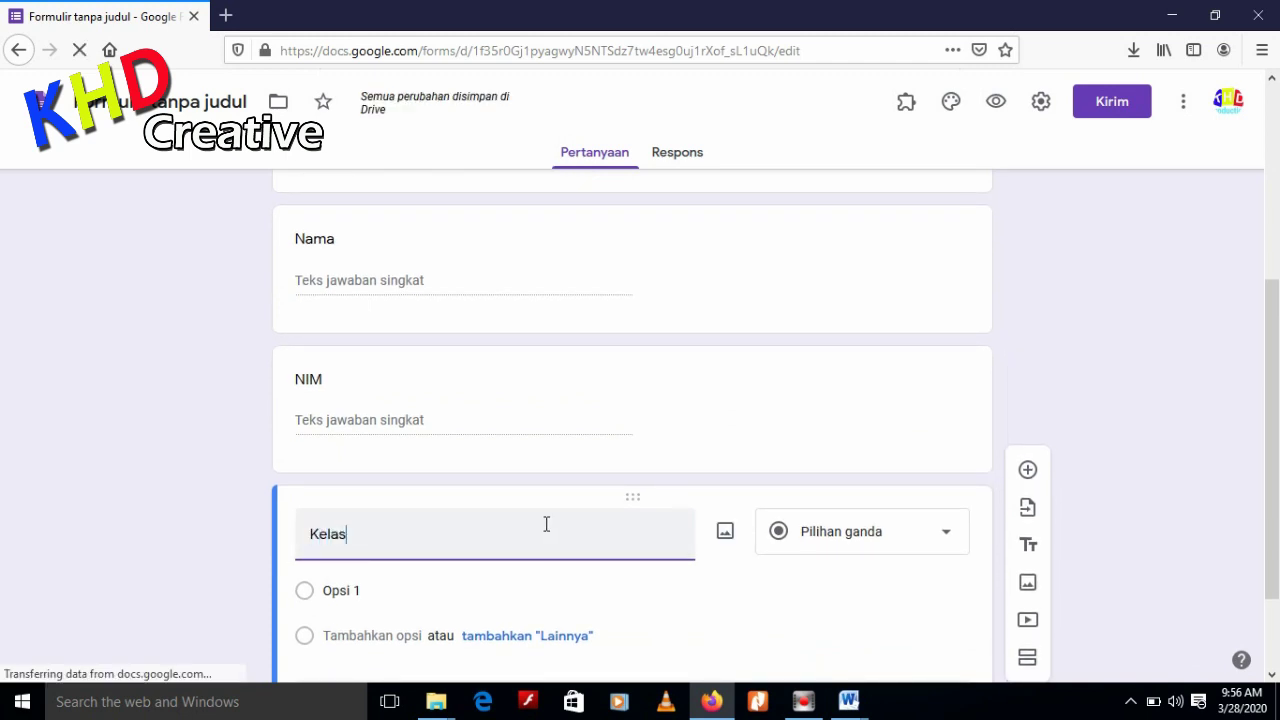
pyautogui.click(481, 283)
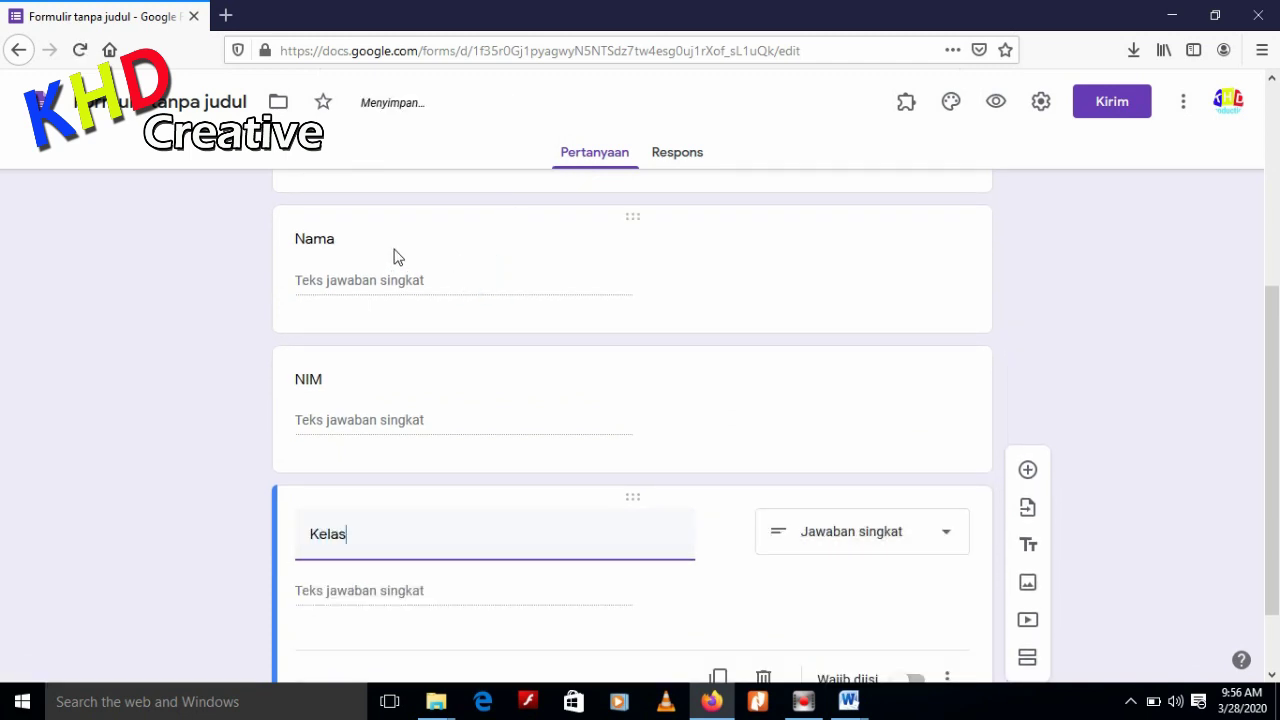
pyautogui.click(450, 284)
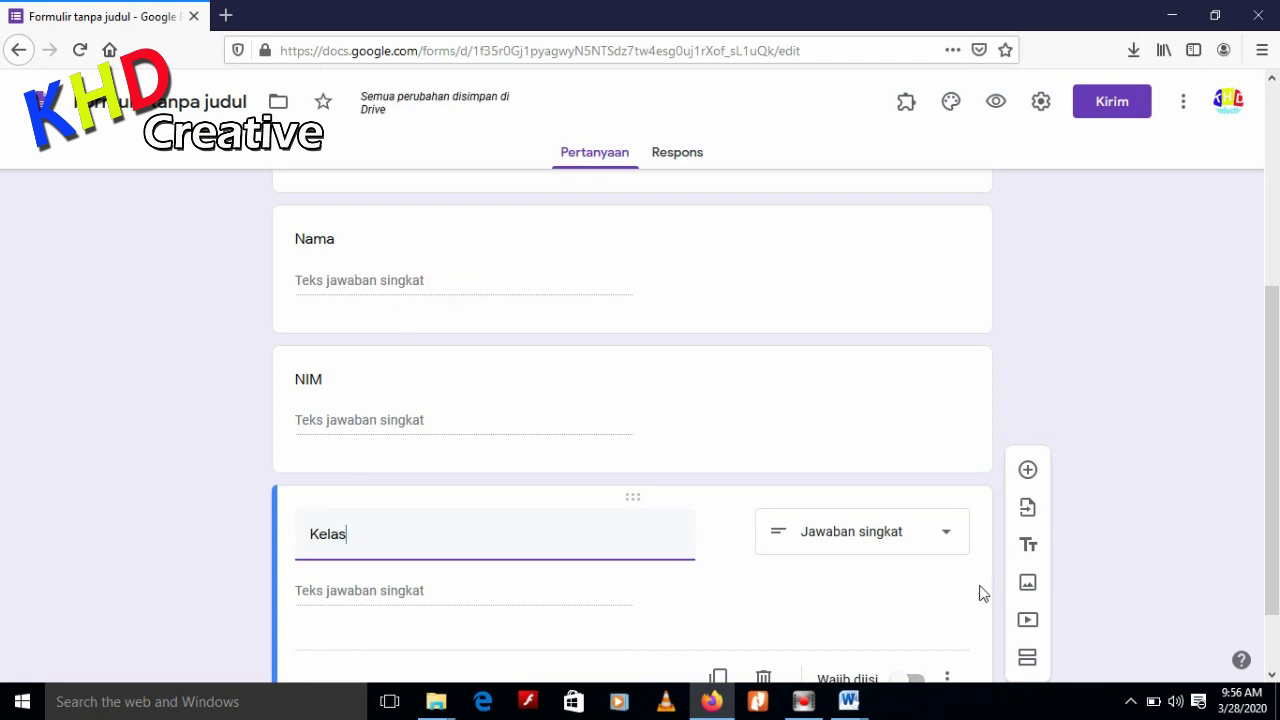
# Change Kelas to a checkbox question with options Kelas A, Kelas B and Kelas C
pyautogui.click(945, 533)
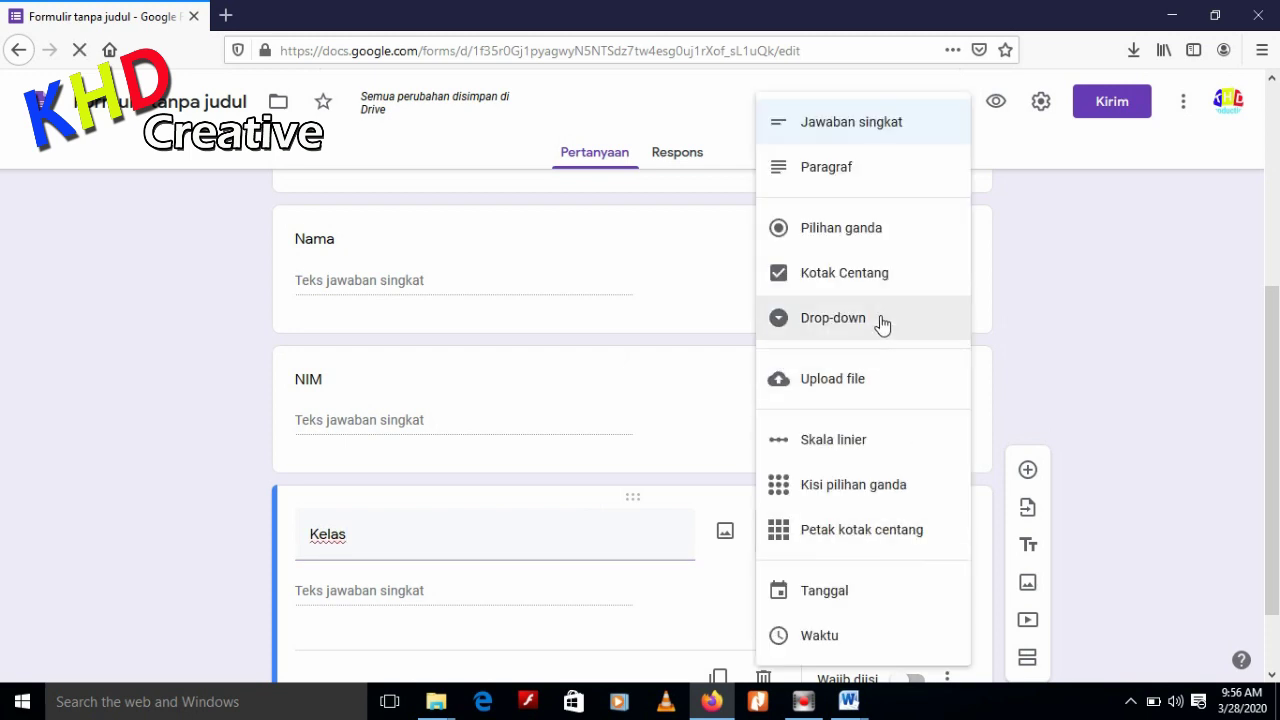
pyautogui.click(882, 289)
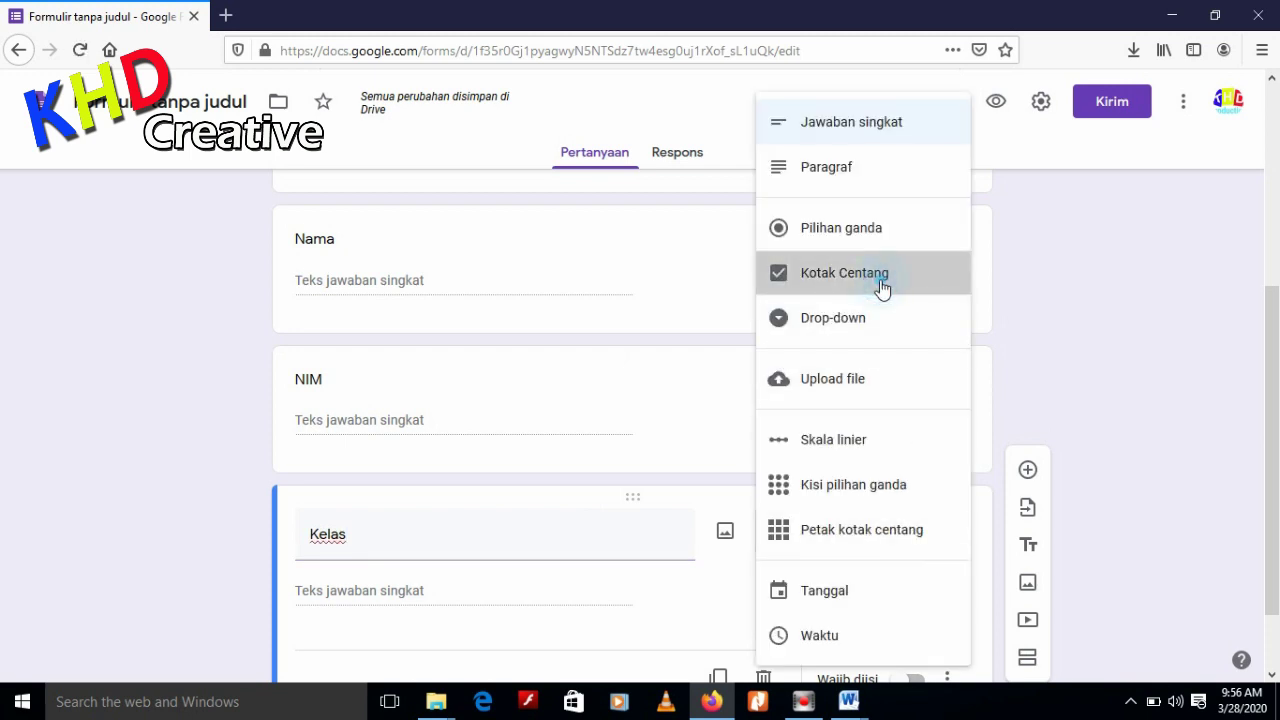
pyautogui.click(396, 455)
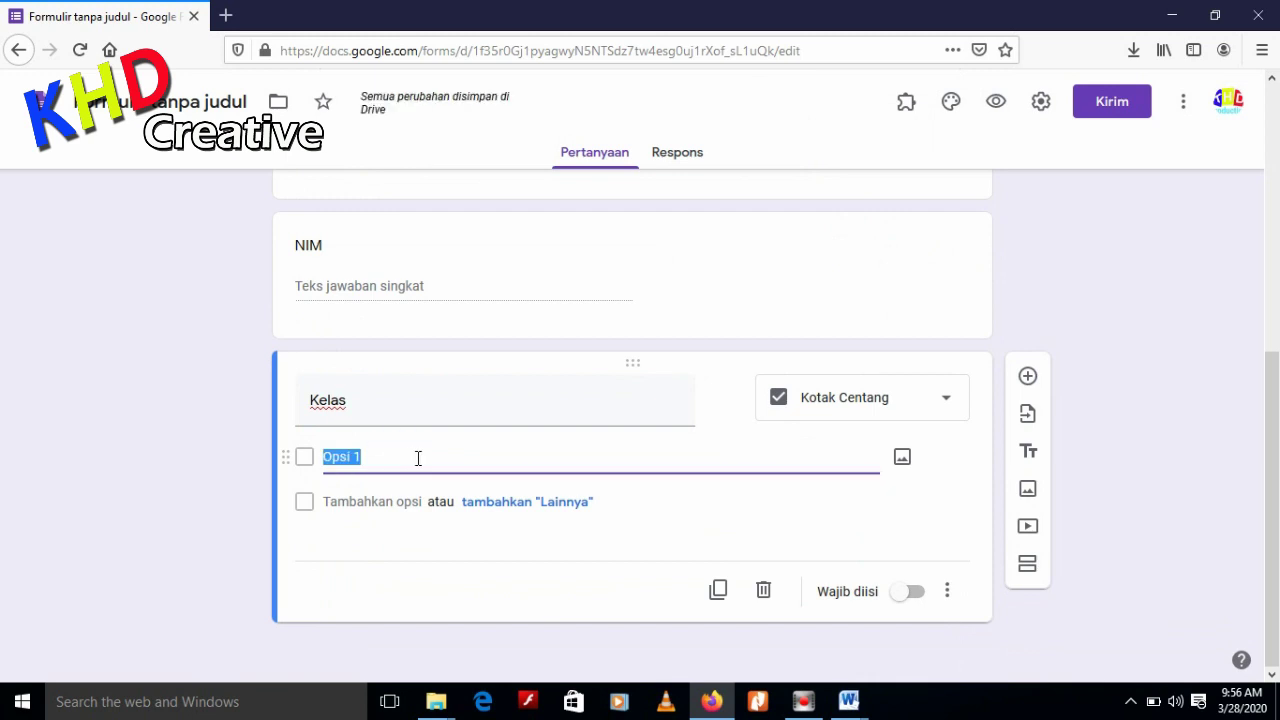
pyautogui.write('Kelas A')
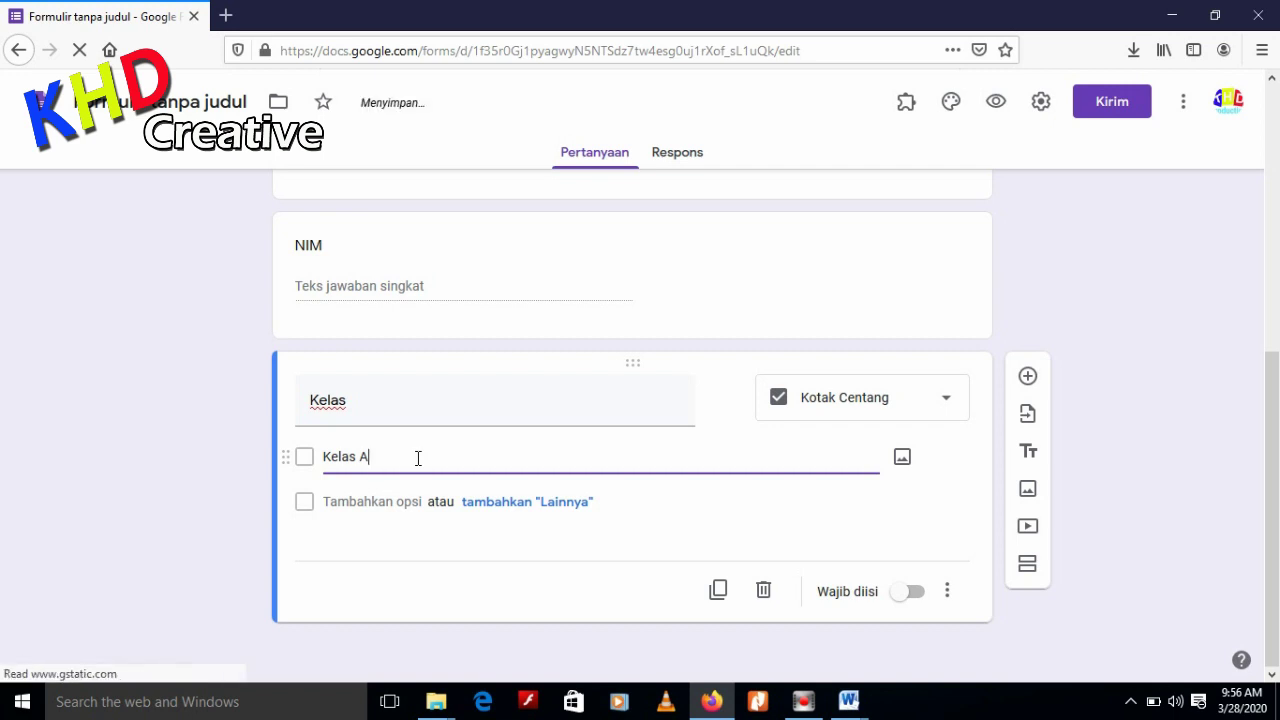
pyautogui.click(389, 510)
pyautogui.write('Kelas B')
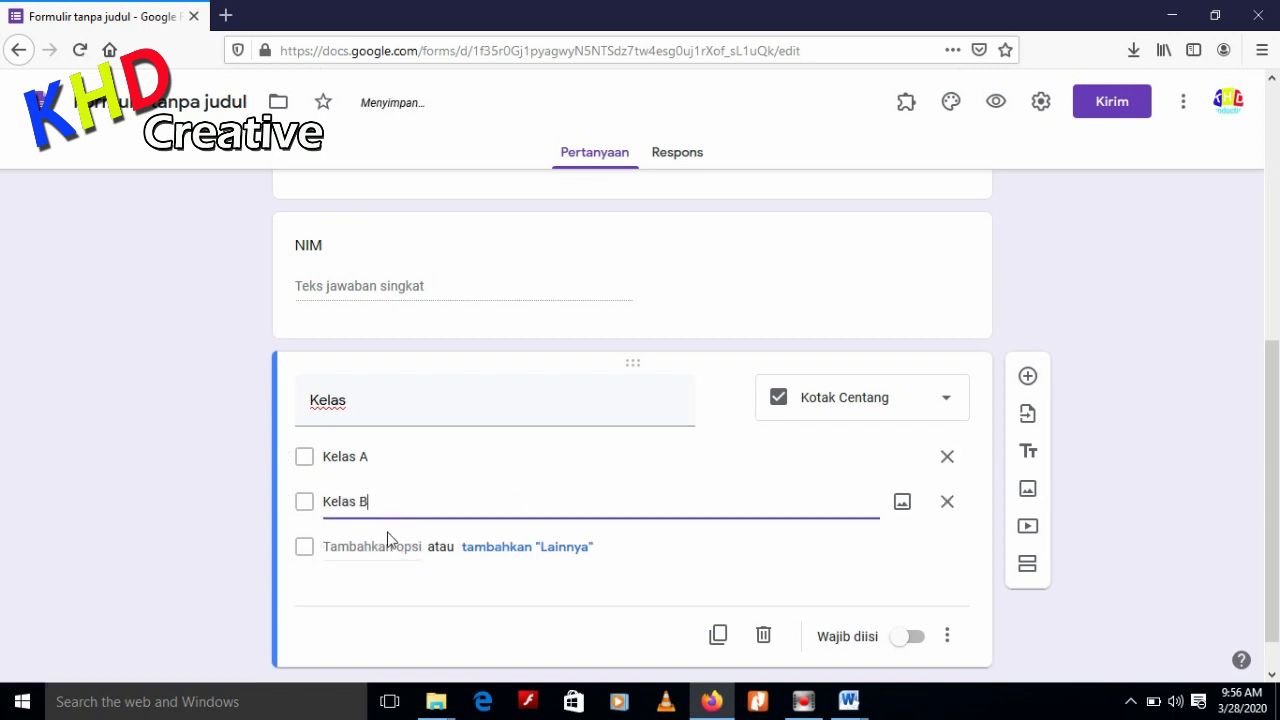
pyautogui.click(389, 540)
pyautogui.write('Kelas C')
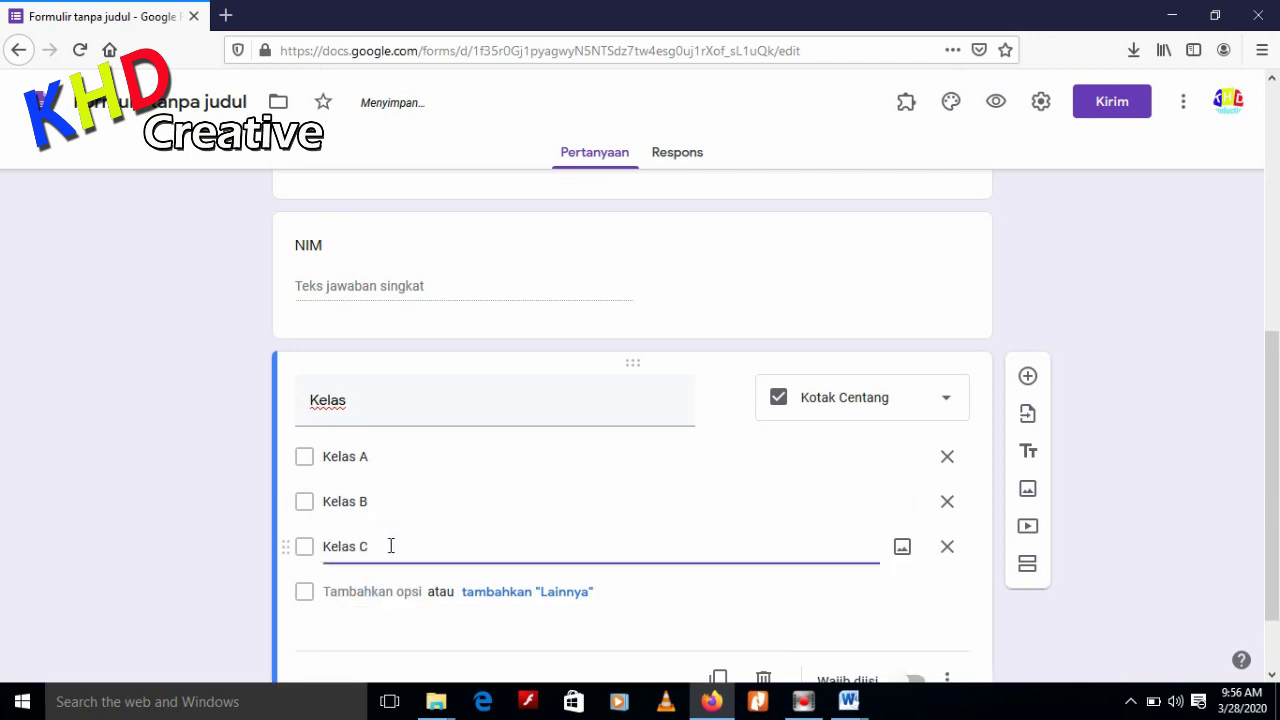
pyautogui.scroll(-2, 588, 511)
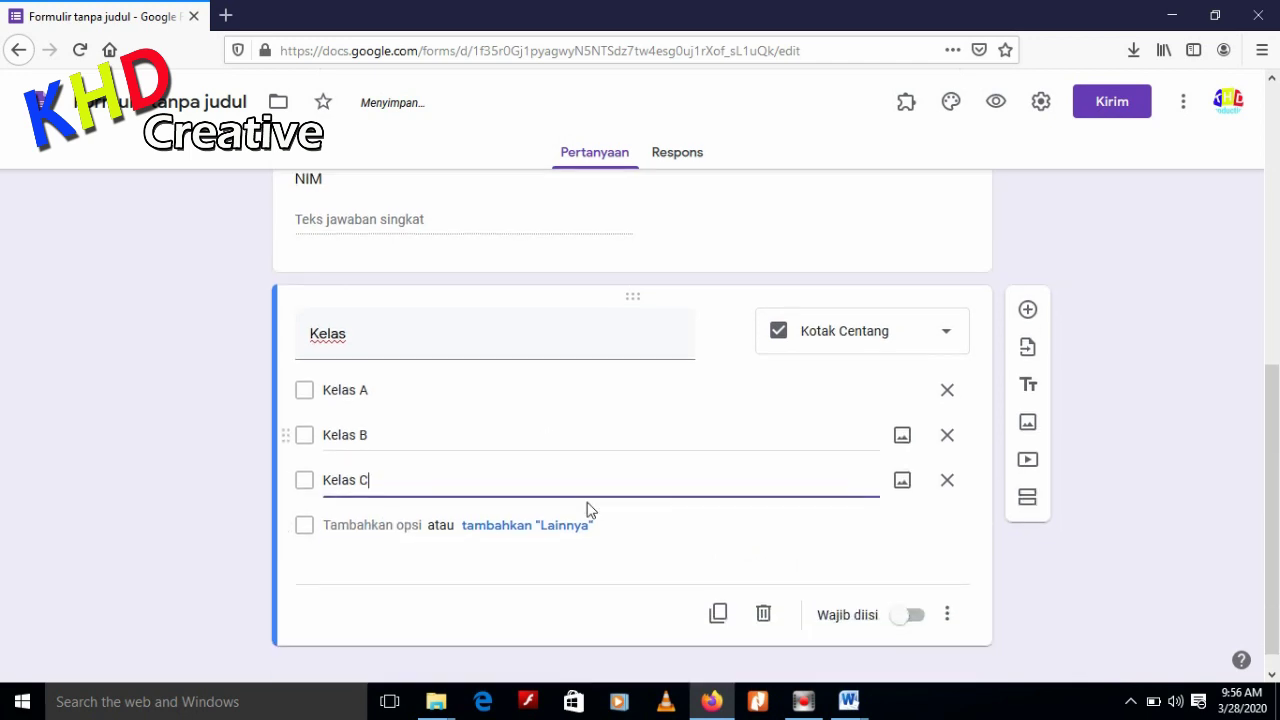
pyautogui.scroll(3, 601, 480)
pyautogui.scroll(3, 597, 480)
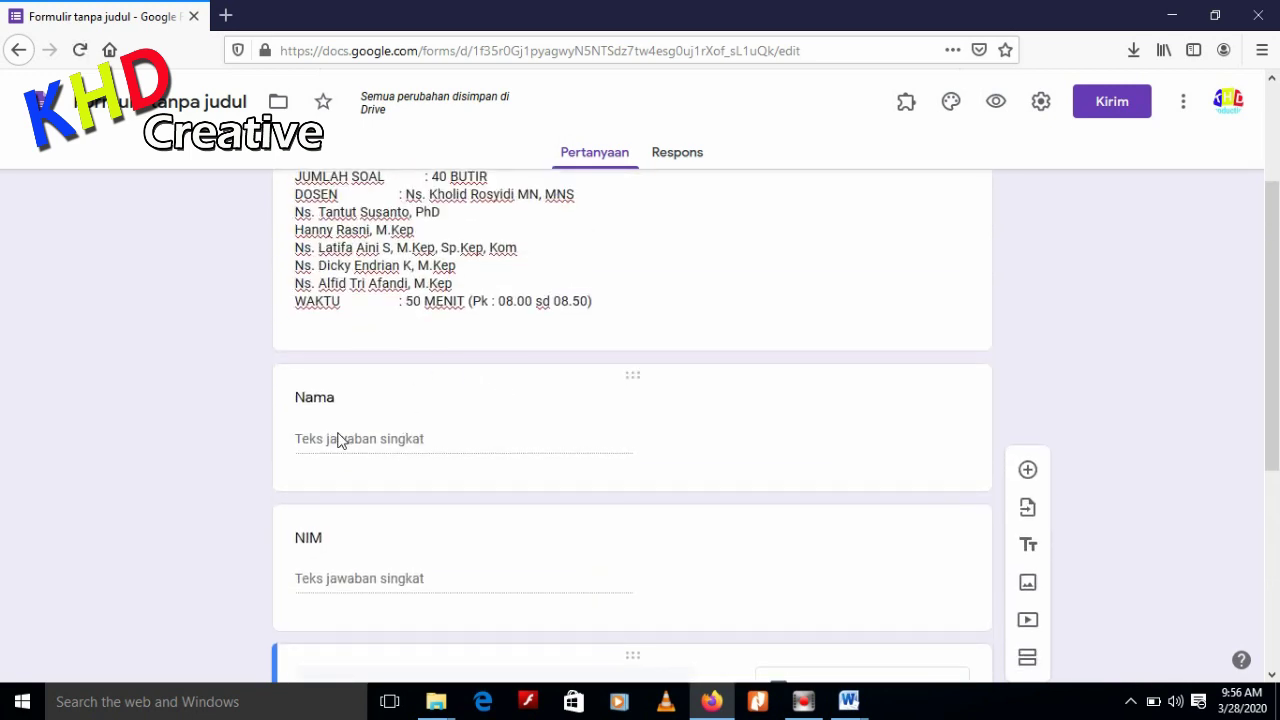
pyautogui.scroll(-1, 423, 441)
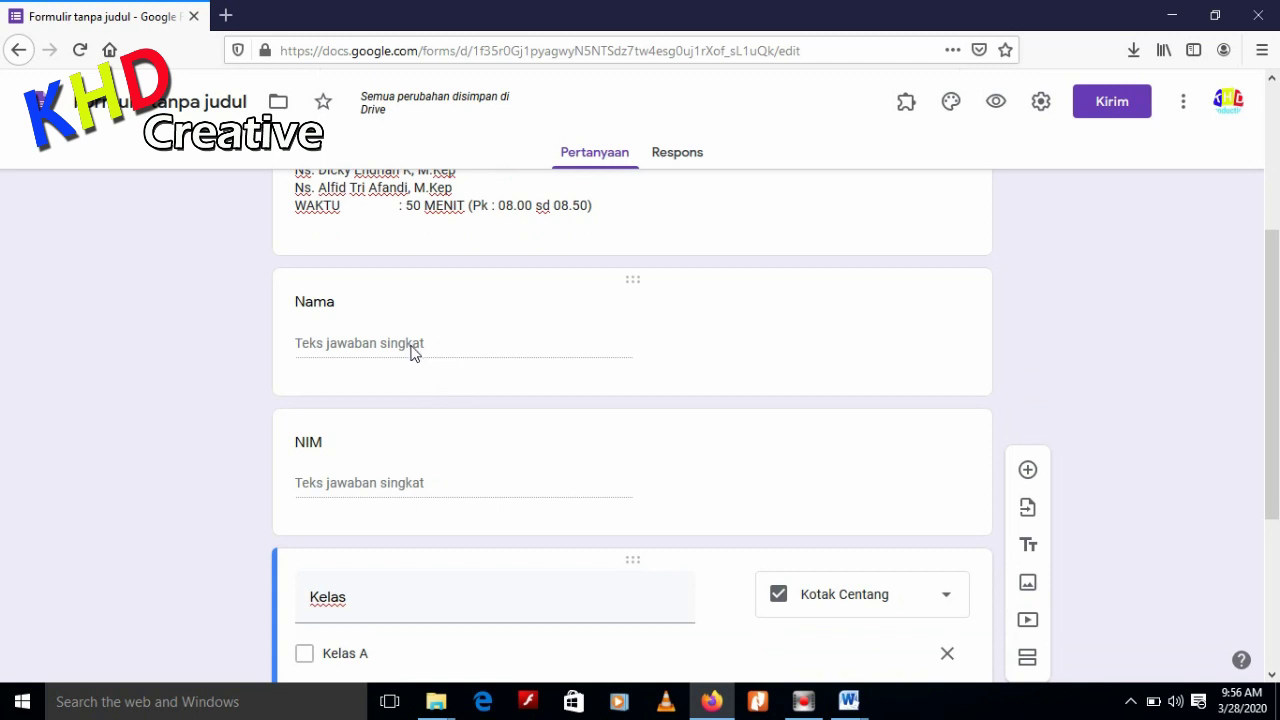
pyautogui.click(410, 344)
# Make the Kelas and NIM questions required
pyautogui.scroll(-3, 426, 354)
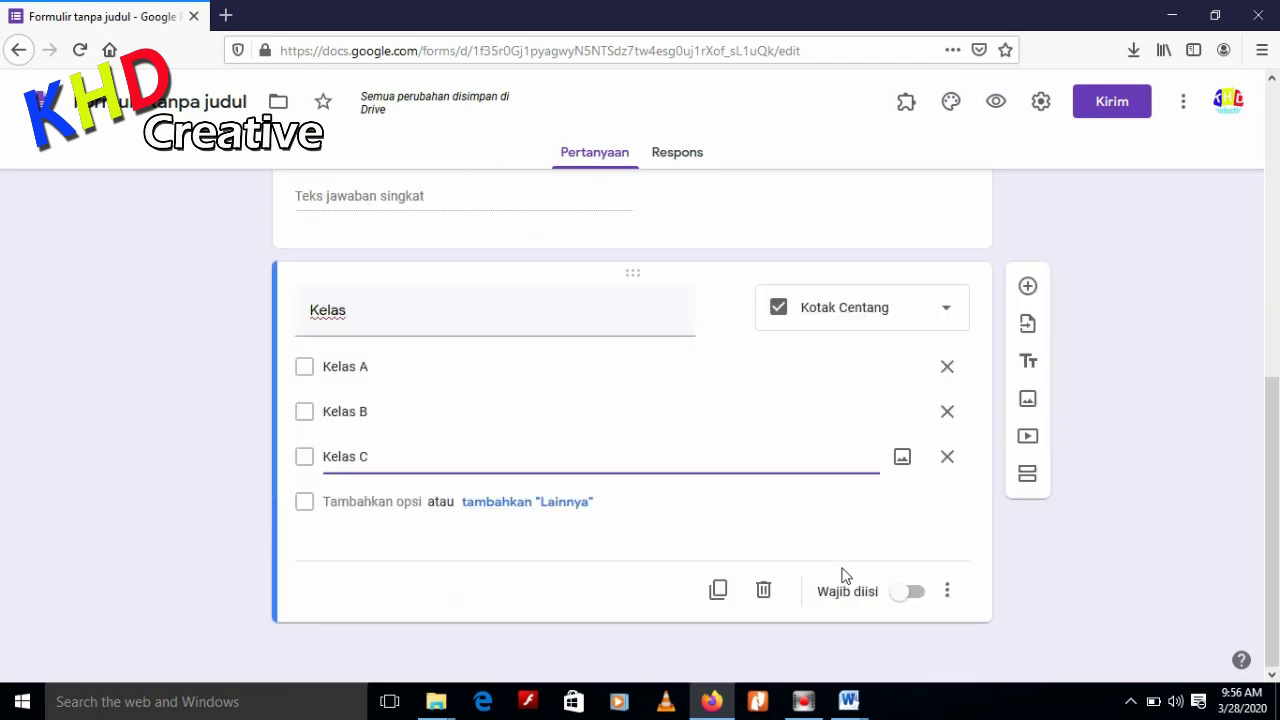
pyautogui.click(920, 593)
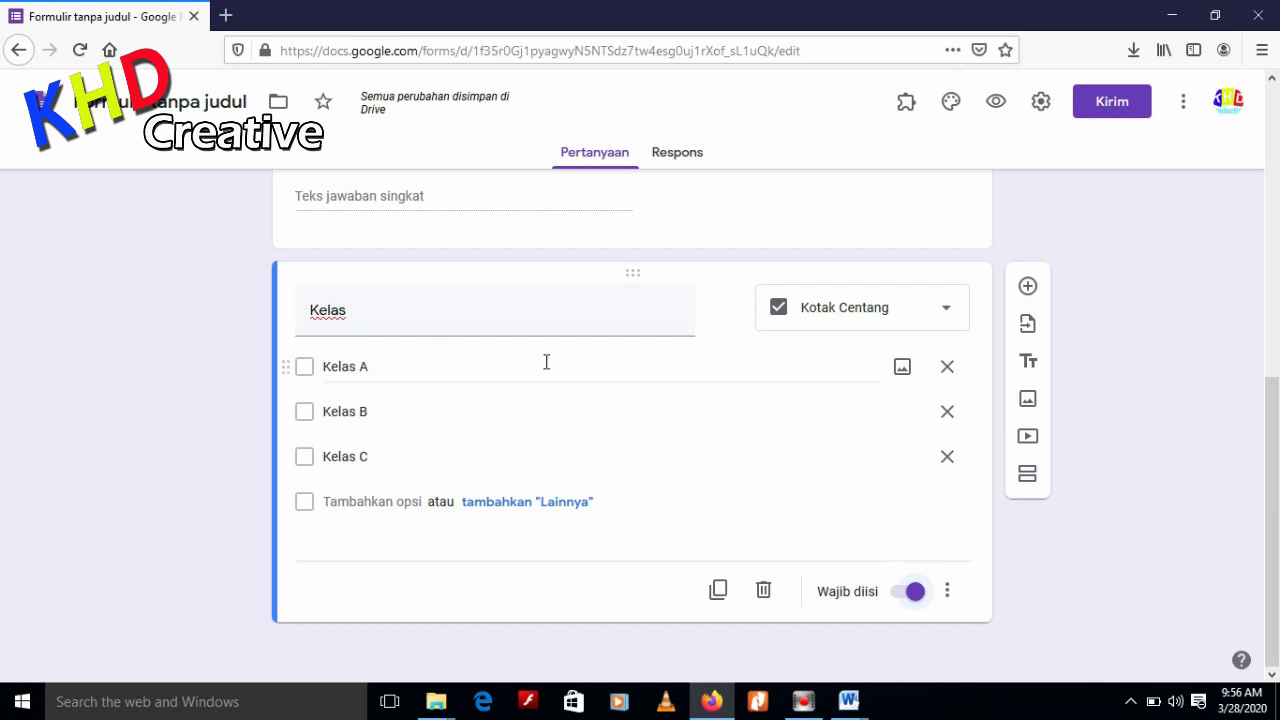
pyautogui.scroll(2, 437, 400)
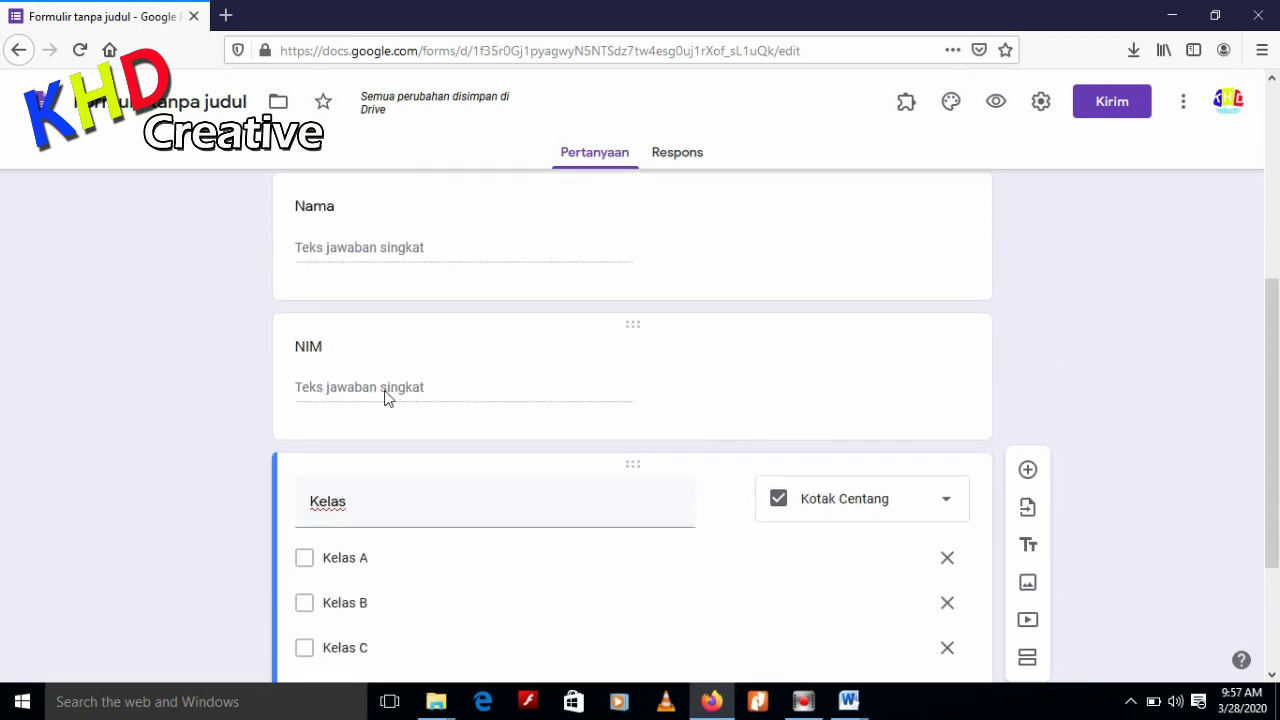
pyautogui.click(983, 340)
pyautogui.click(912, 507)
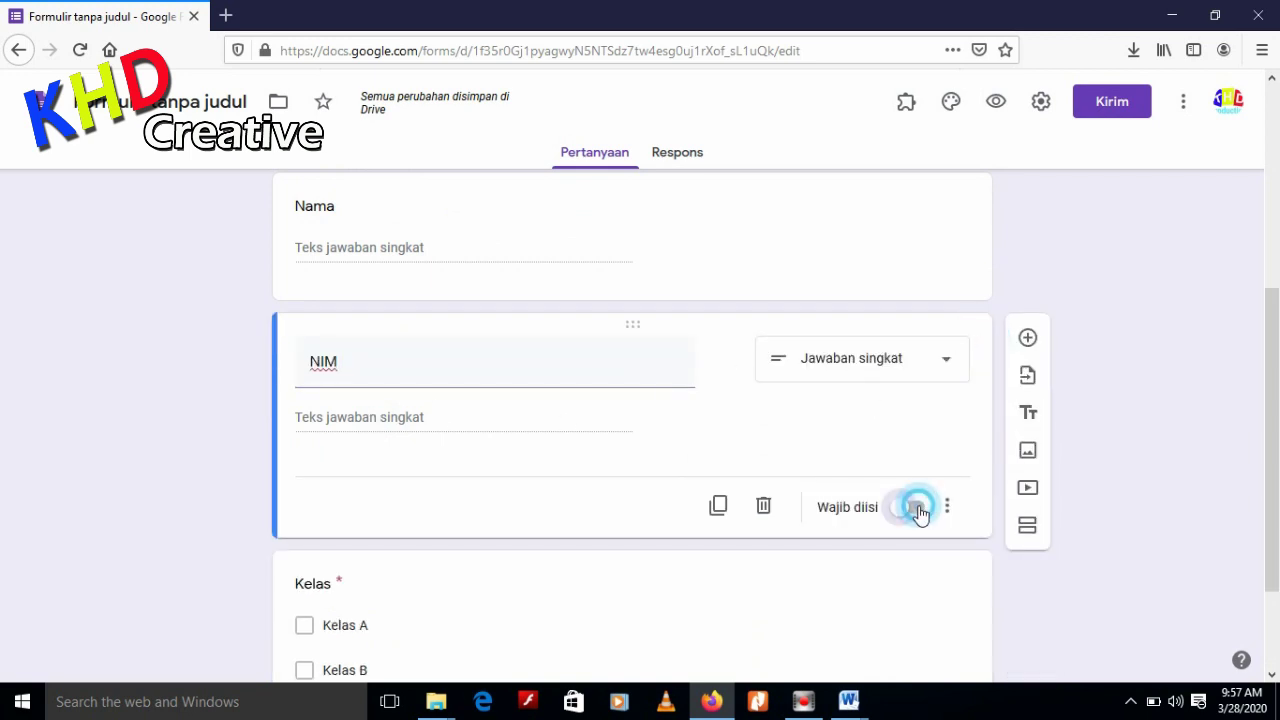
# Make the Nama question required and add a new multiple-choice question after Kelas
pyautogui.scroll(2, 969, 343)
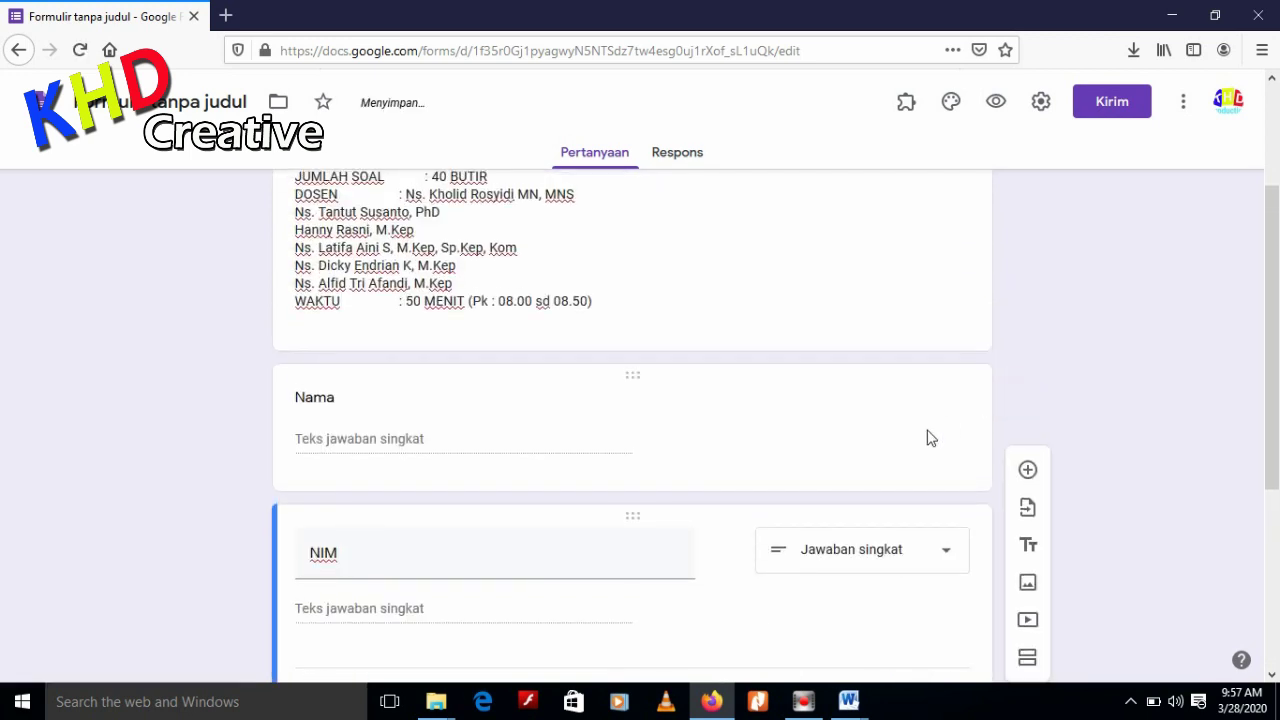
pyautogui.click(952, 419)
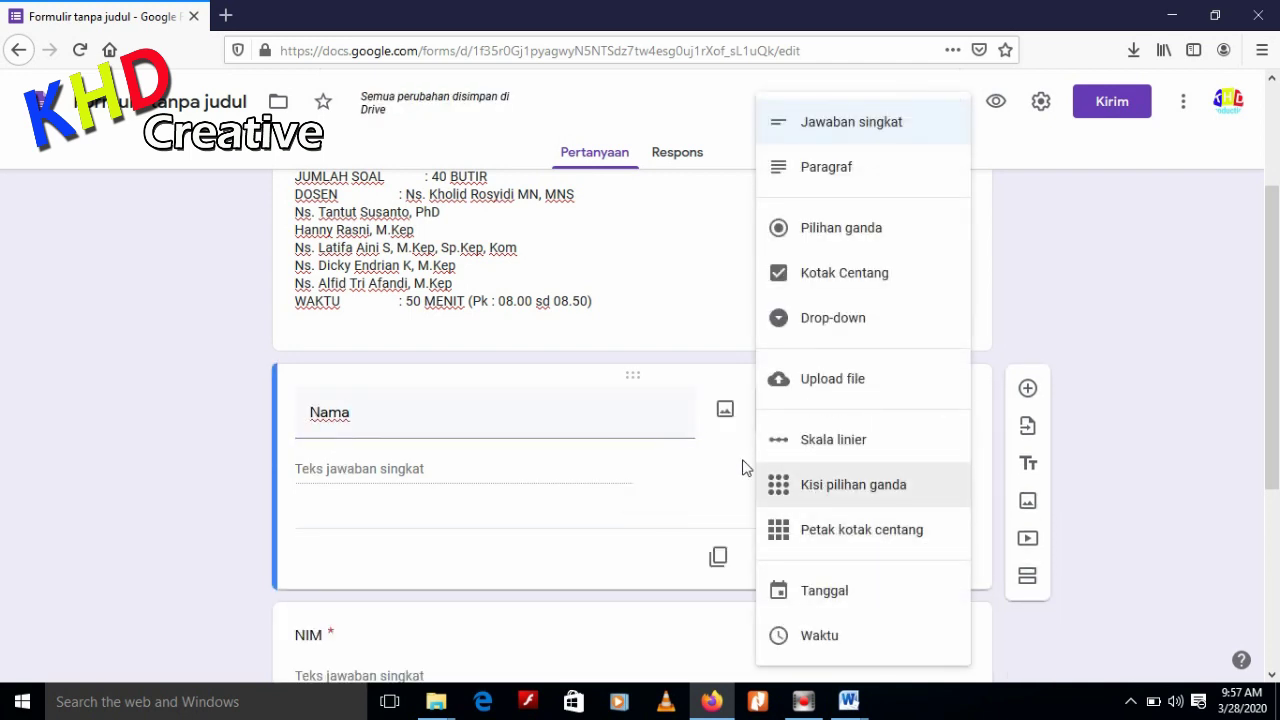
pyautogui.click(633, 403)
pyautogui.click(915, 558)
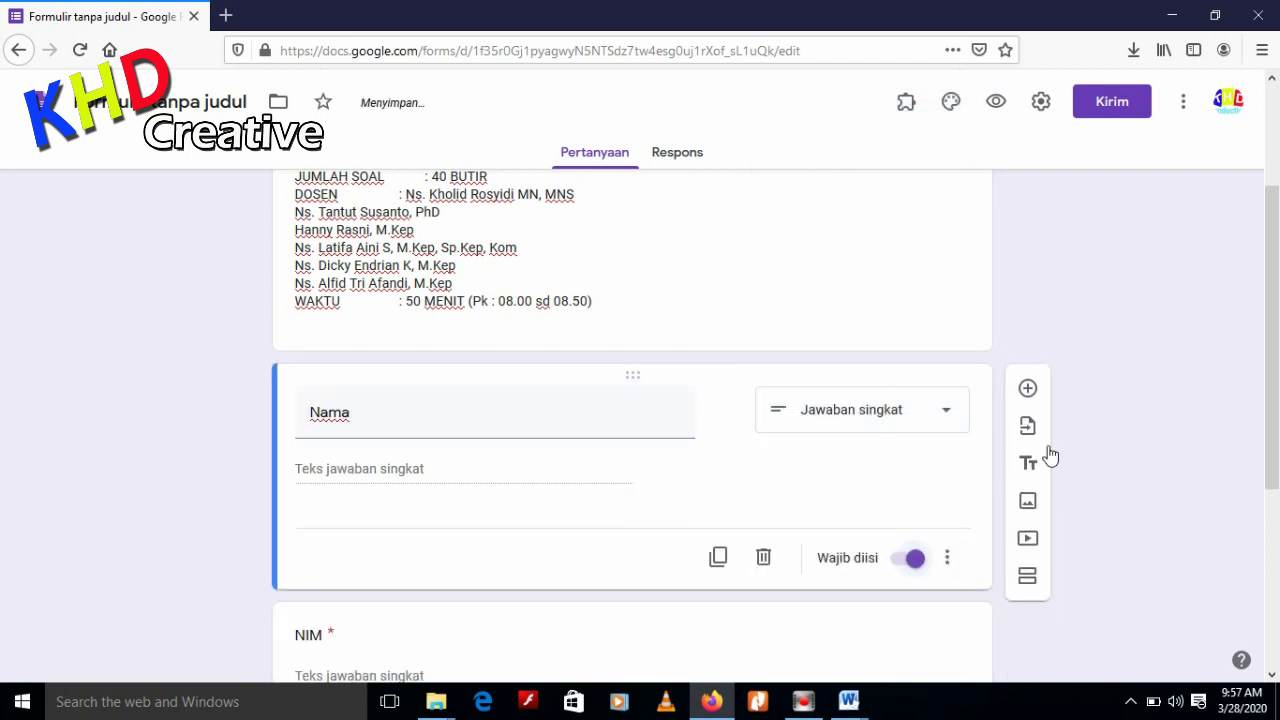
pyautogui.scroll(-4, 1133, 368)
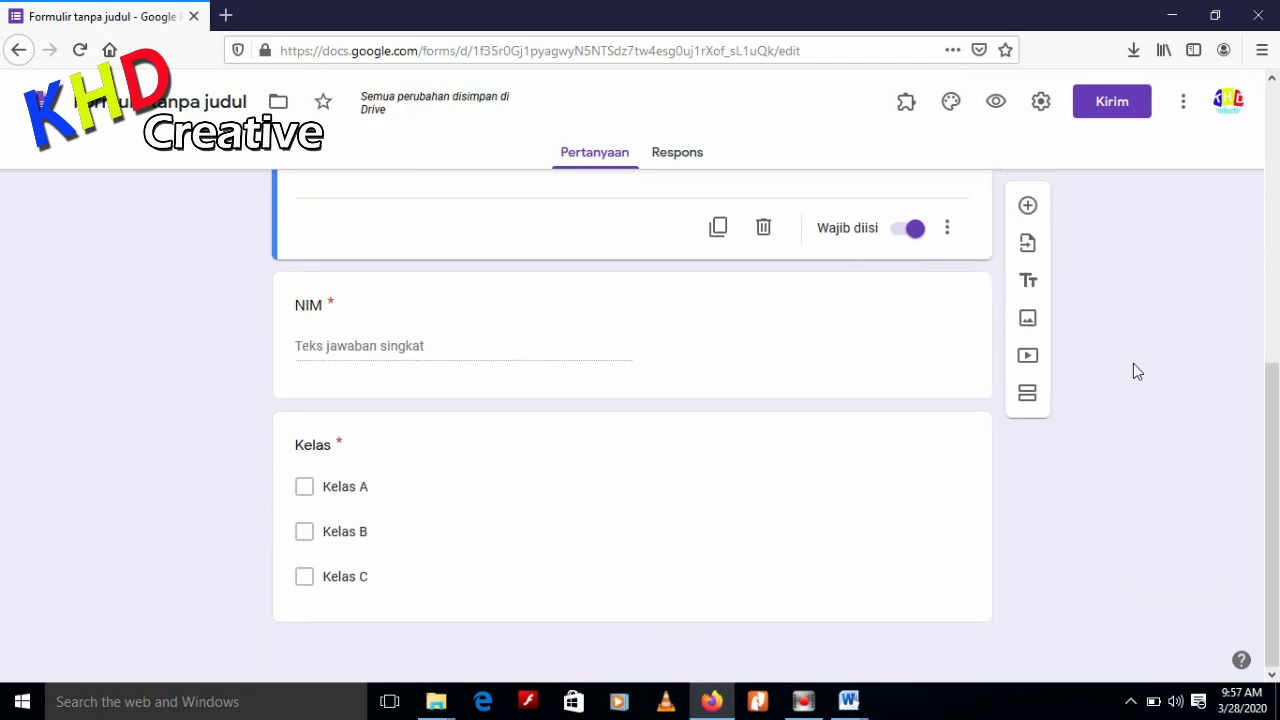
pyautogui.scroll(2, 1133, 371)
pyautogui.scroll(-2, 1136, 371)
pyautogui.click(951, 484)
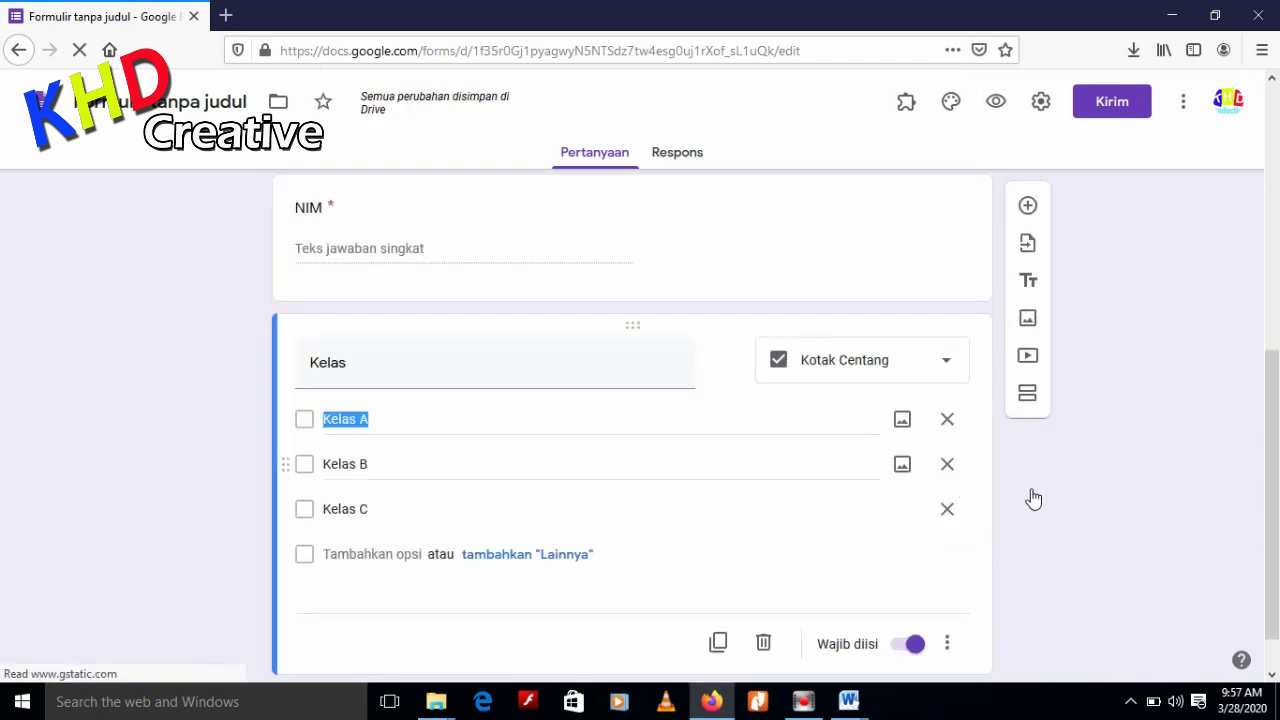
pyautogui.click(1028, 287)
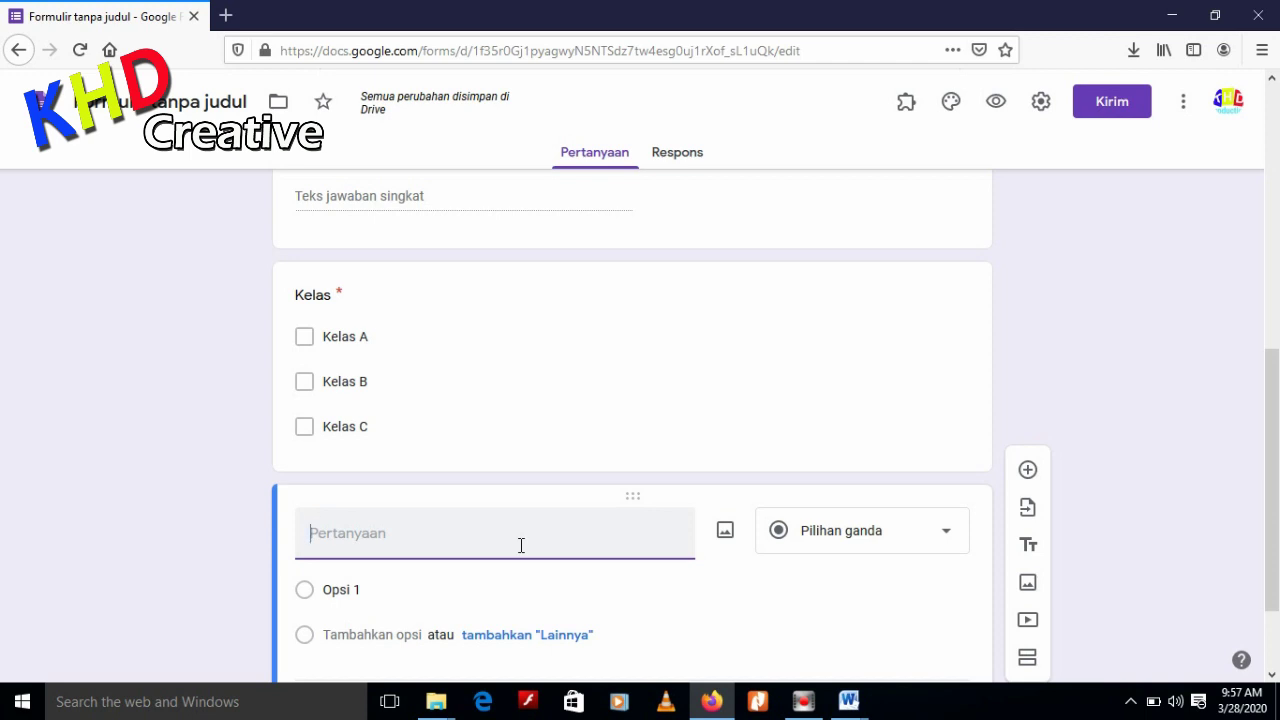
# Title the new question Token and add Text response validation to it
pyautogui.write('Tok')
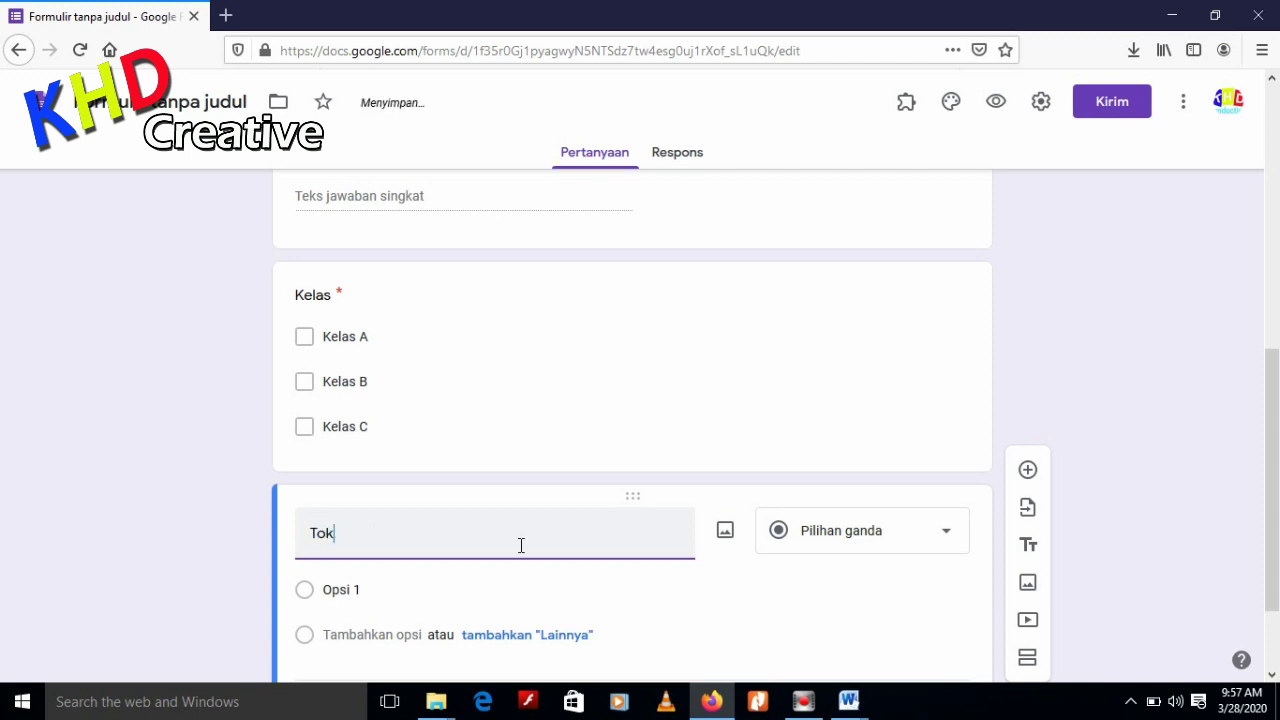
pyautogui.write('en')
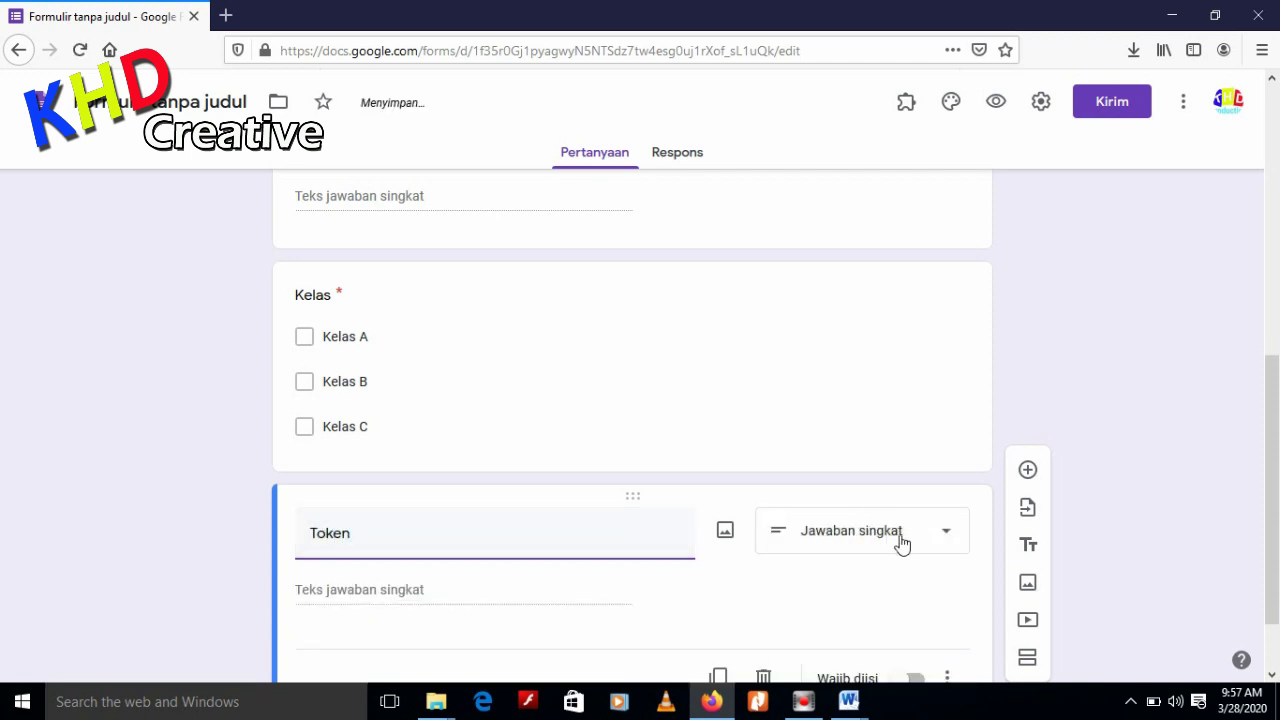
pyautogui.scroll(-2, 792, 599)
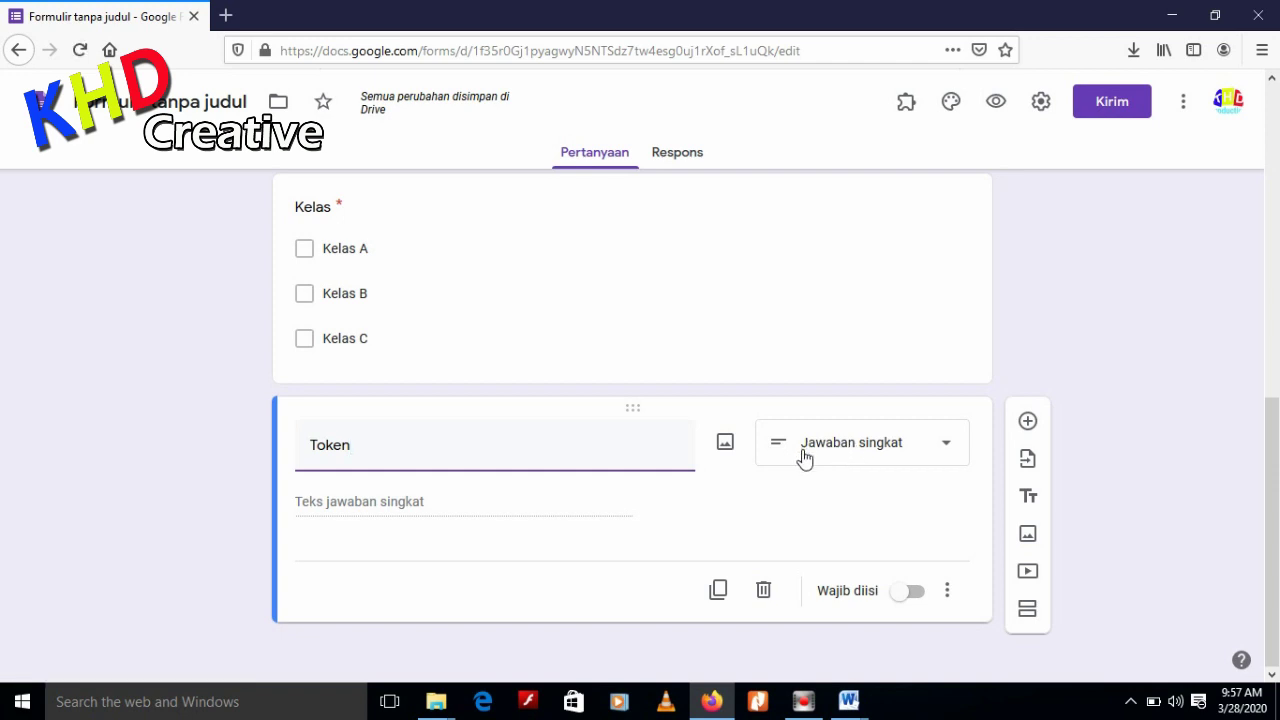
pyautogui.click(948, 591)
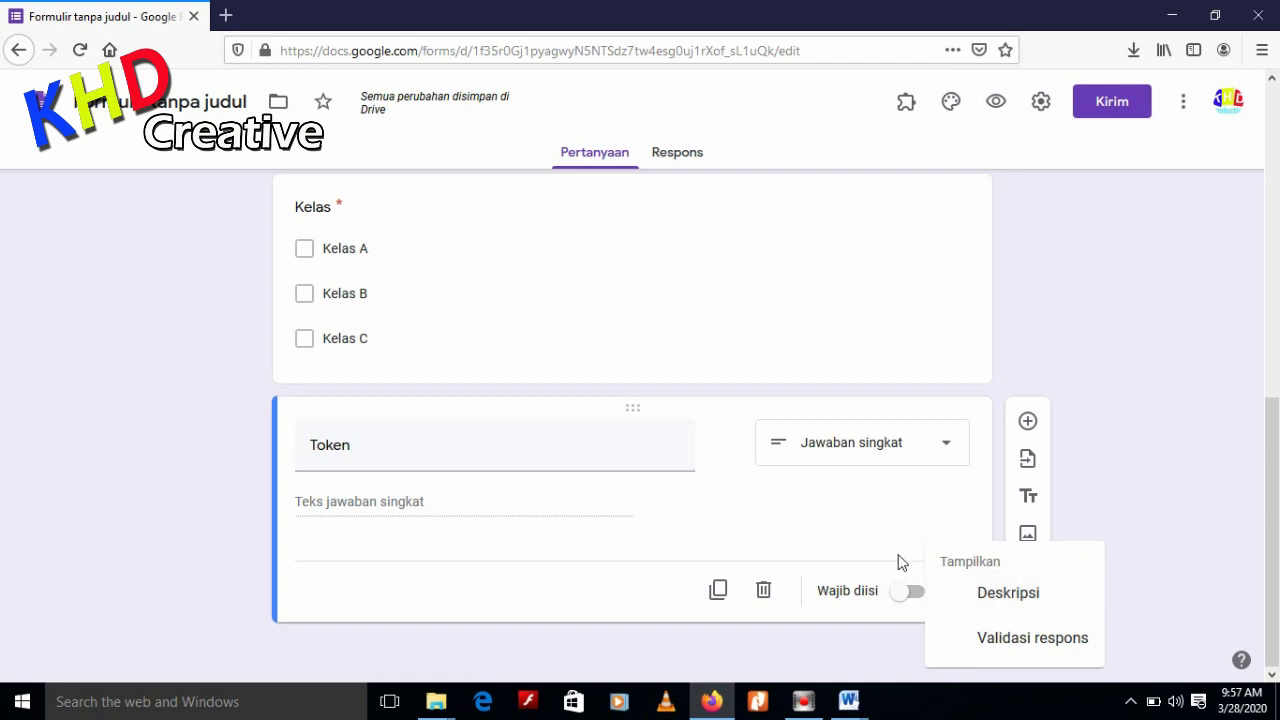
pyautogui.click(897, 555)
pyautogui.click(945, 592)
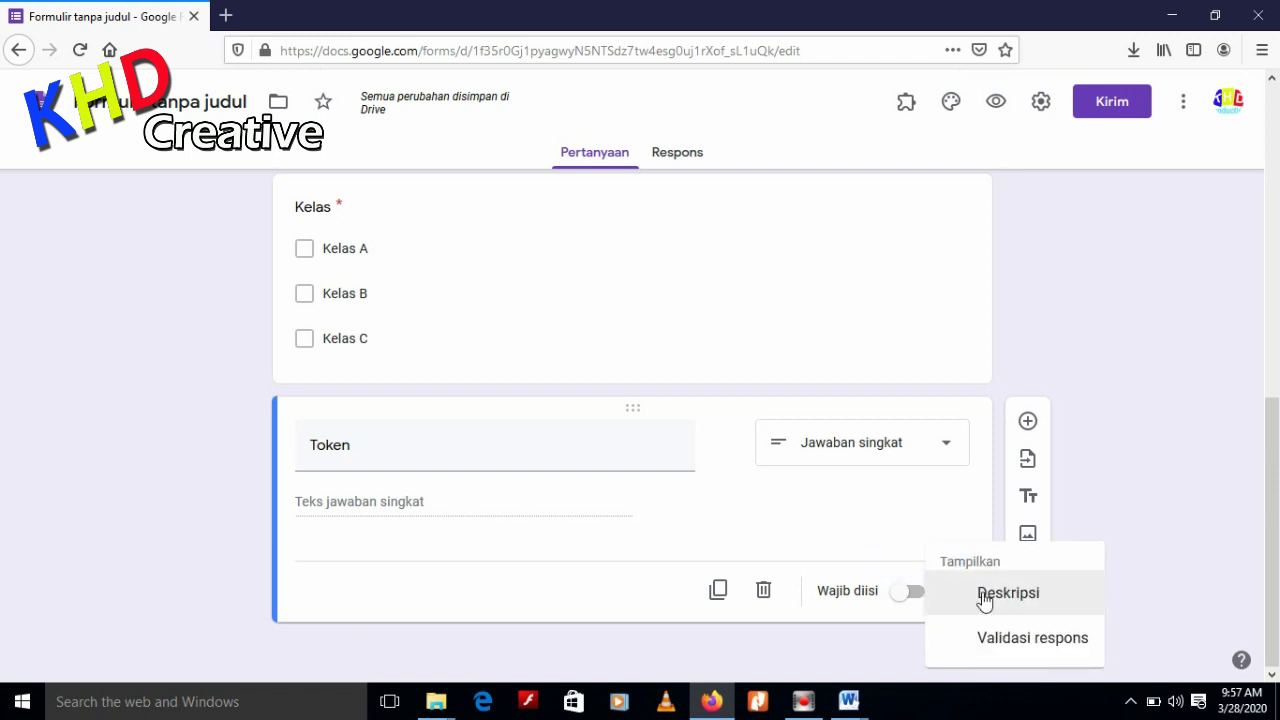
pyautogui.click(1002, 640)
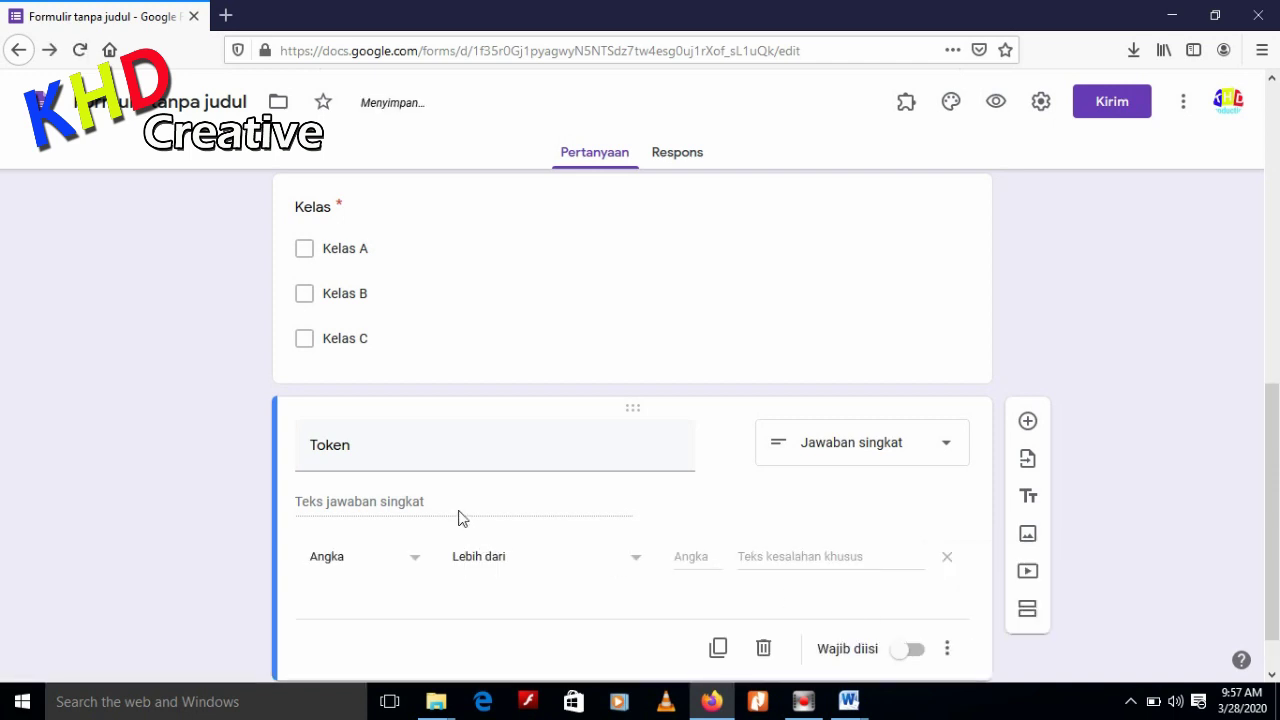
pyautogui.click(414, 557)
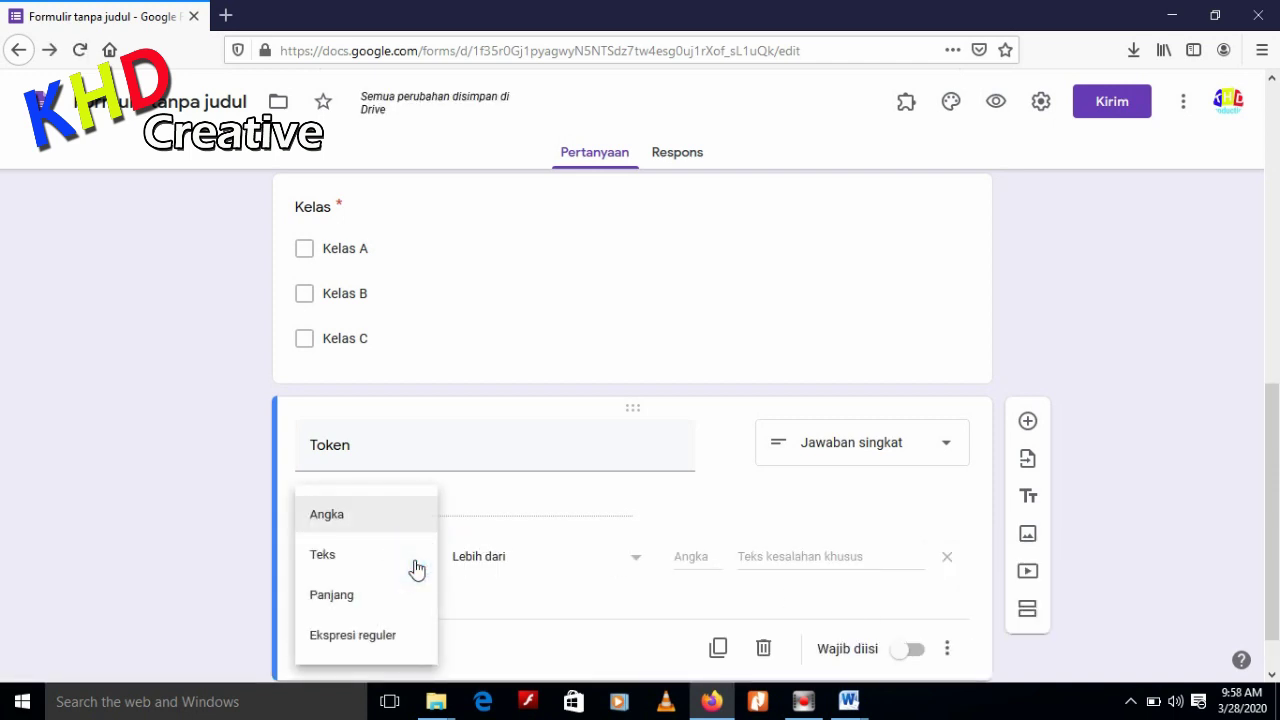
pyautogui.click(349, 555)
# Require Token answers to contain the exam password, erroring 'Maaf Password anda tidak valid', and make it required
pyautogui.click(640, 560)
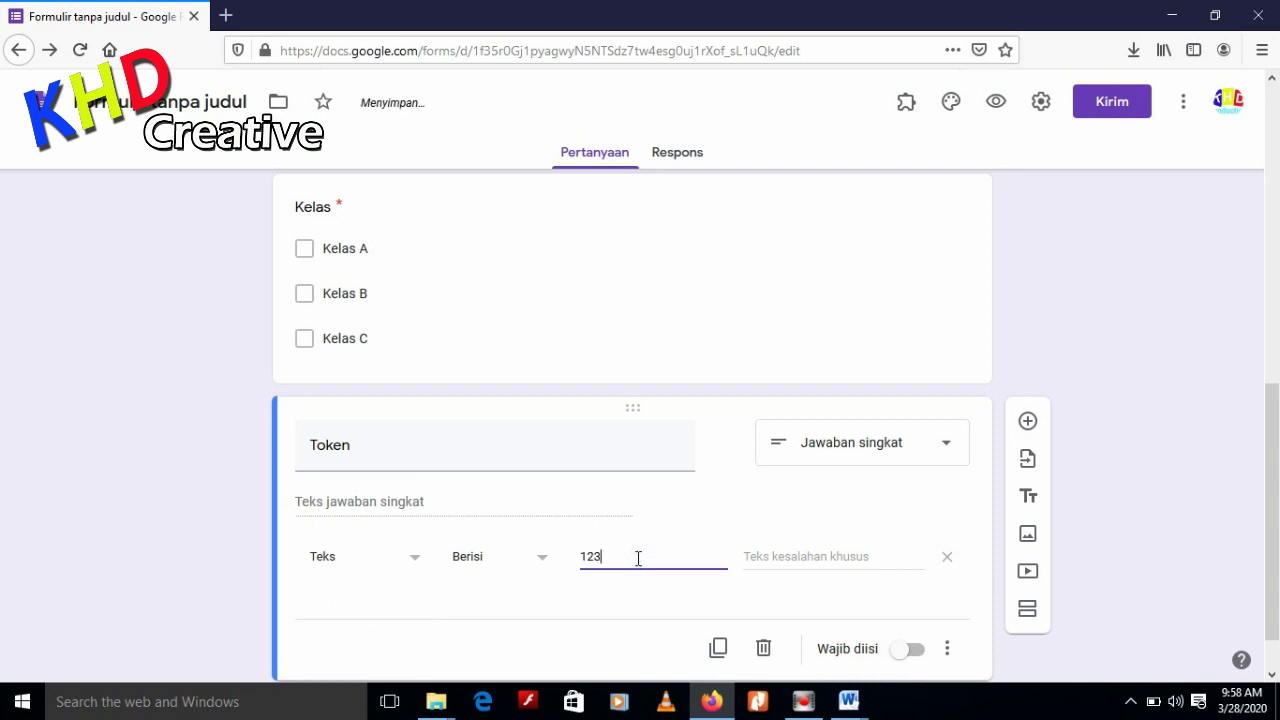
pyautogui.click(770, 558)
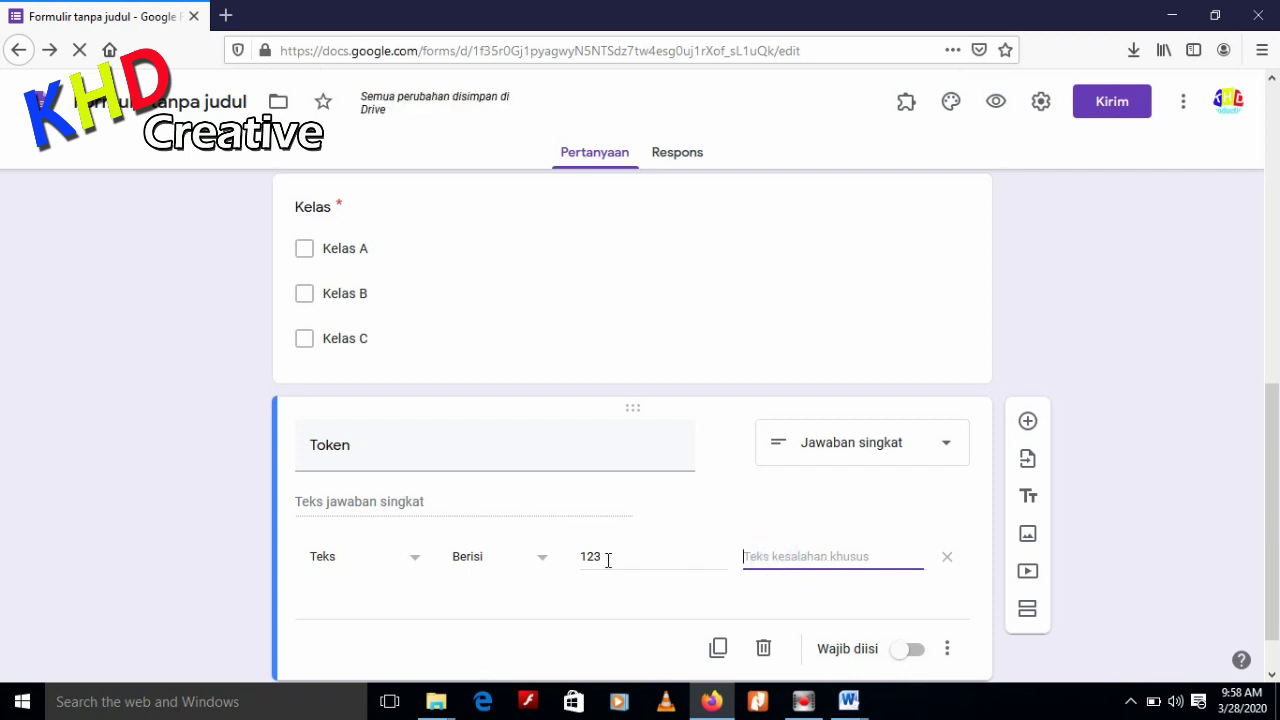
pyautogui.click(771, 558)
pyautogui.write('Maaf Password anda tidak')
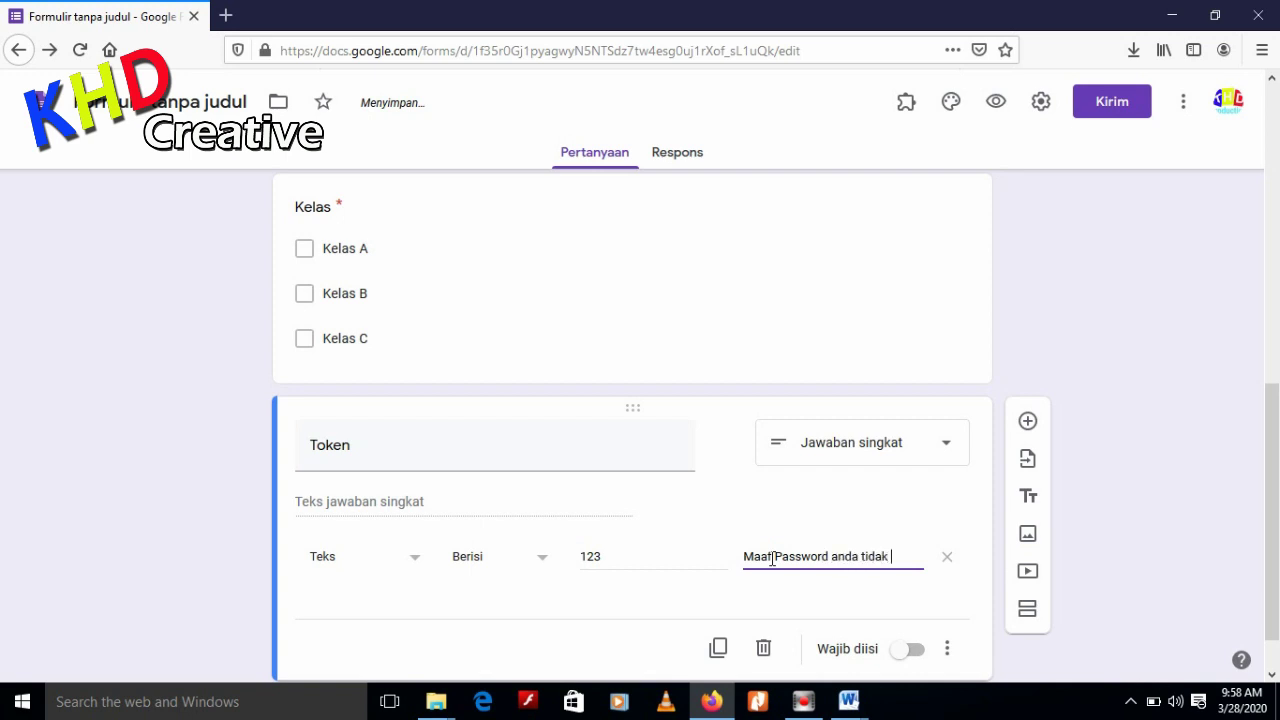
pyautogui.write('alid')
pyautogui.scroll(-1, 850, 590)
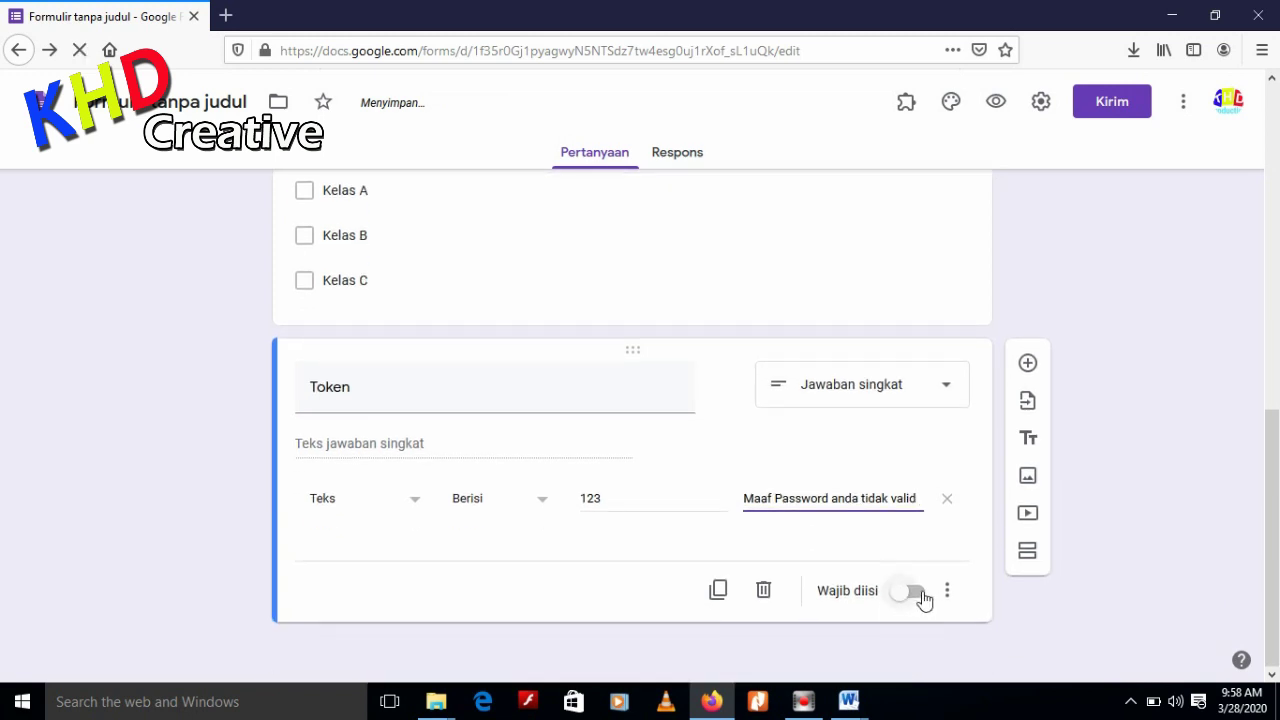
pyautogui.click(916, 592)
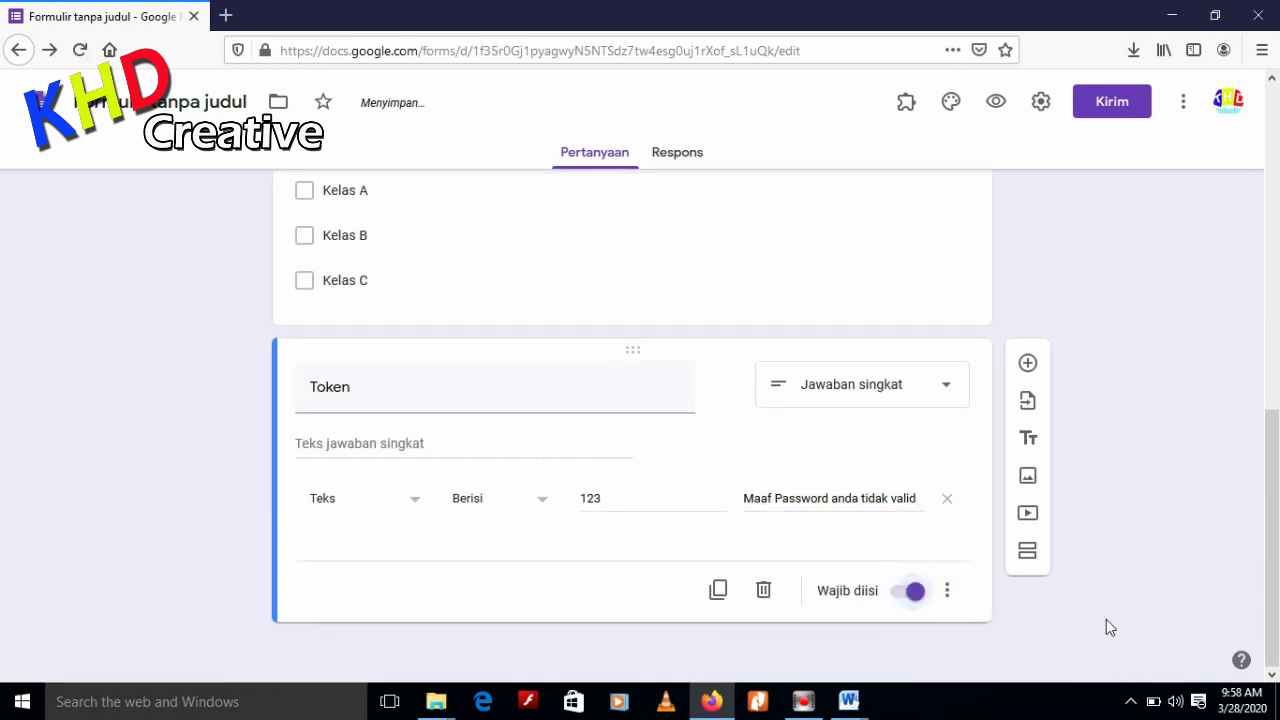
pyautogui.scroll(10, 1108, 626)
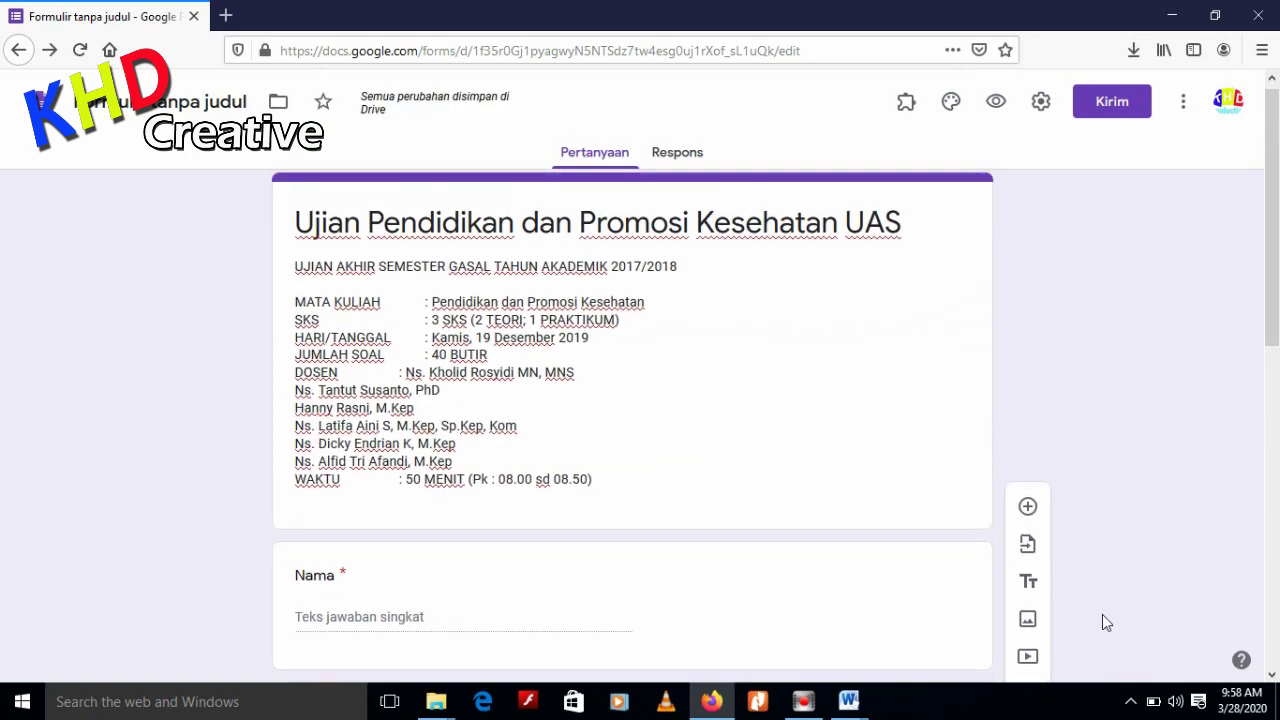
pyautogui.scroll(-10, 766, 286)
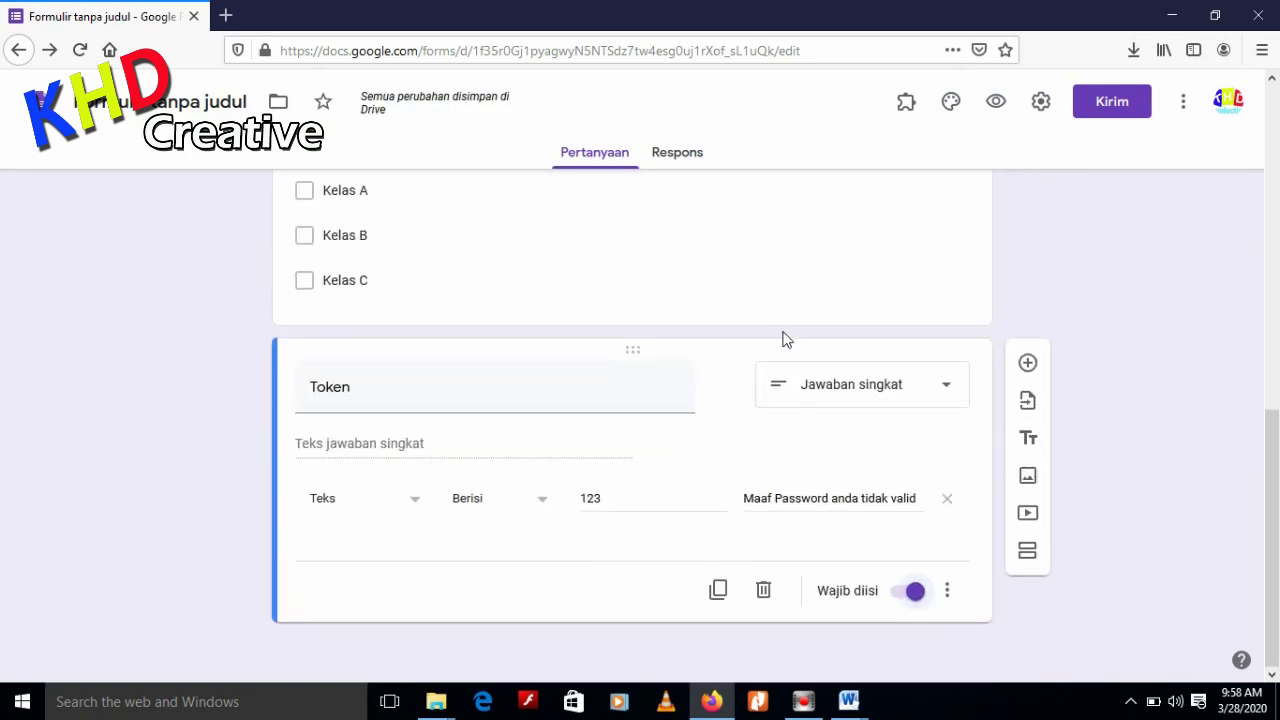
pyautogui.scroll(5, 1074, 476)
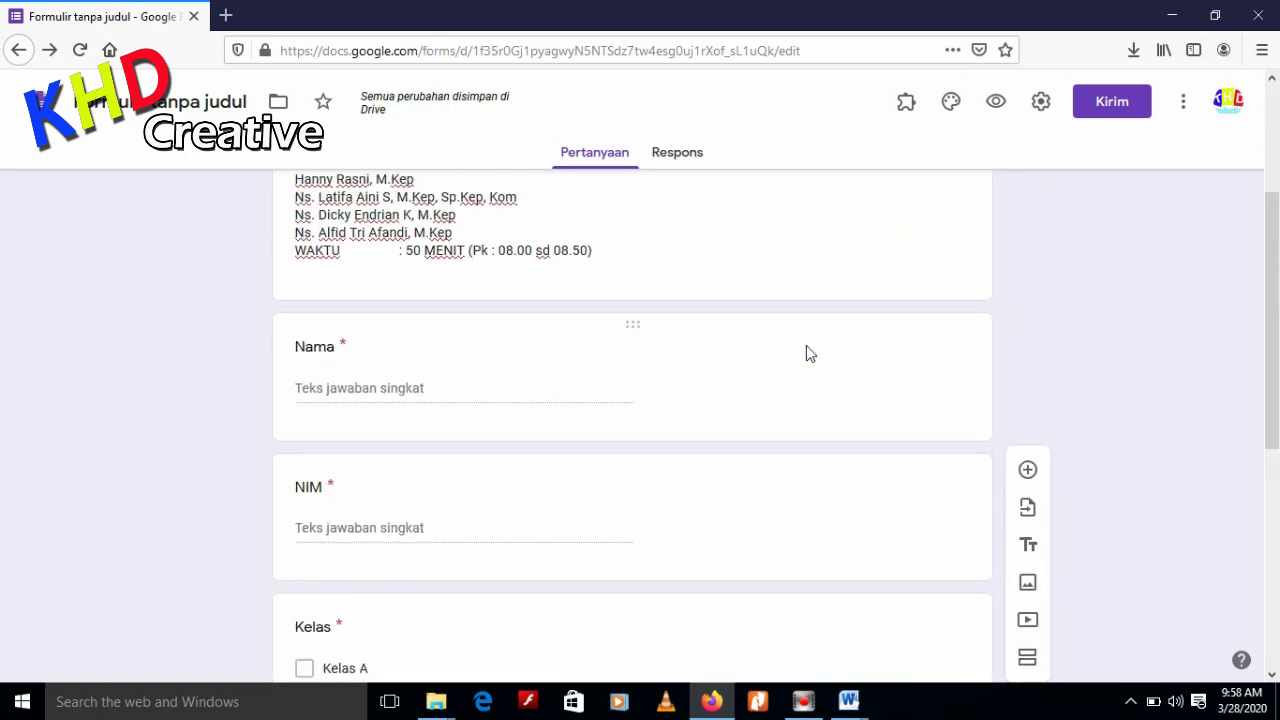
pyautogui.scroll(4, 806, 340)
pyautogui.click(996, 102)
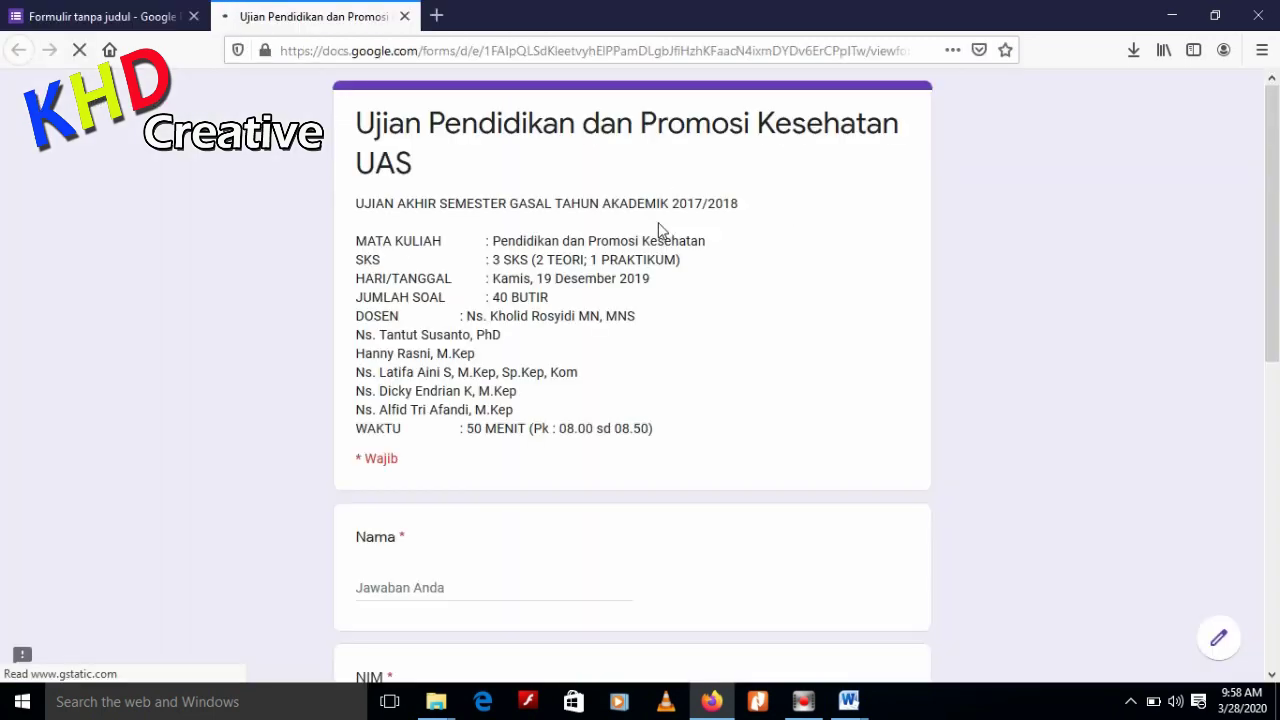
pyautogui.scroll(-10, 772, 286)
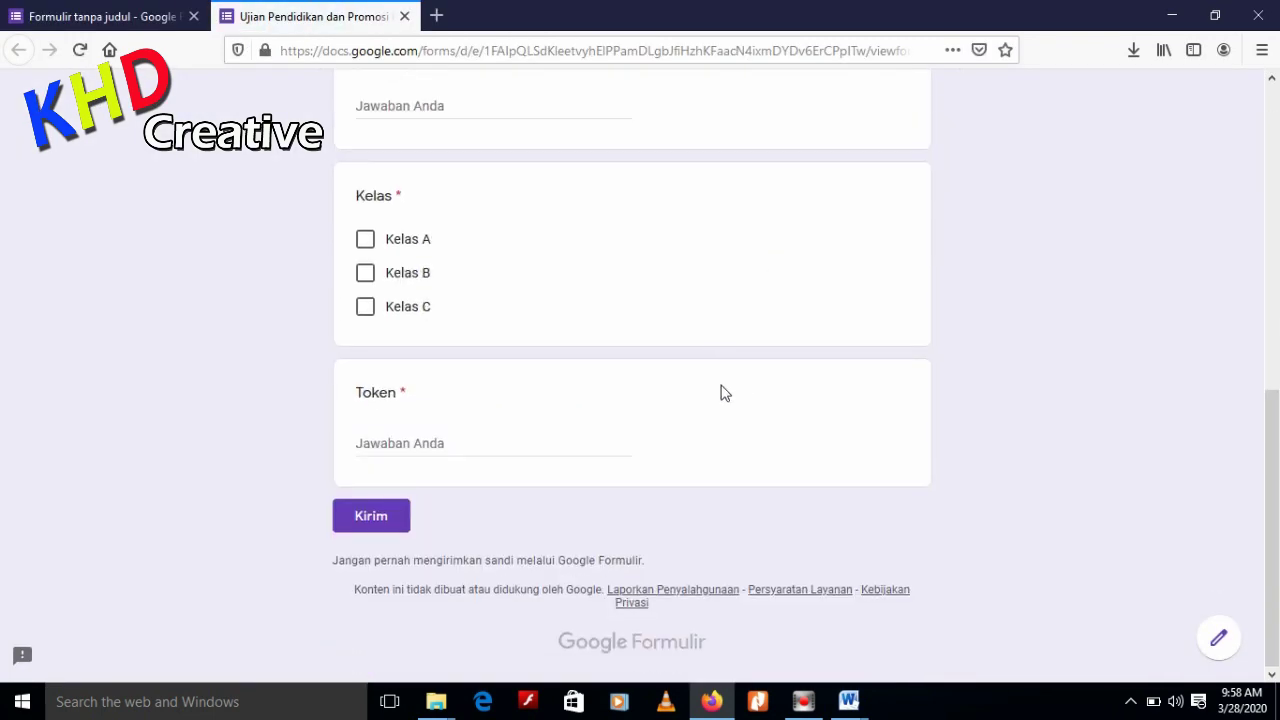
pyautogui.scroll(10, 720, 391)
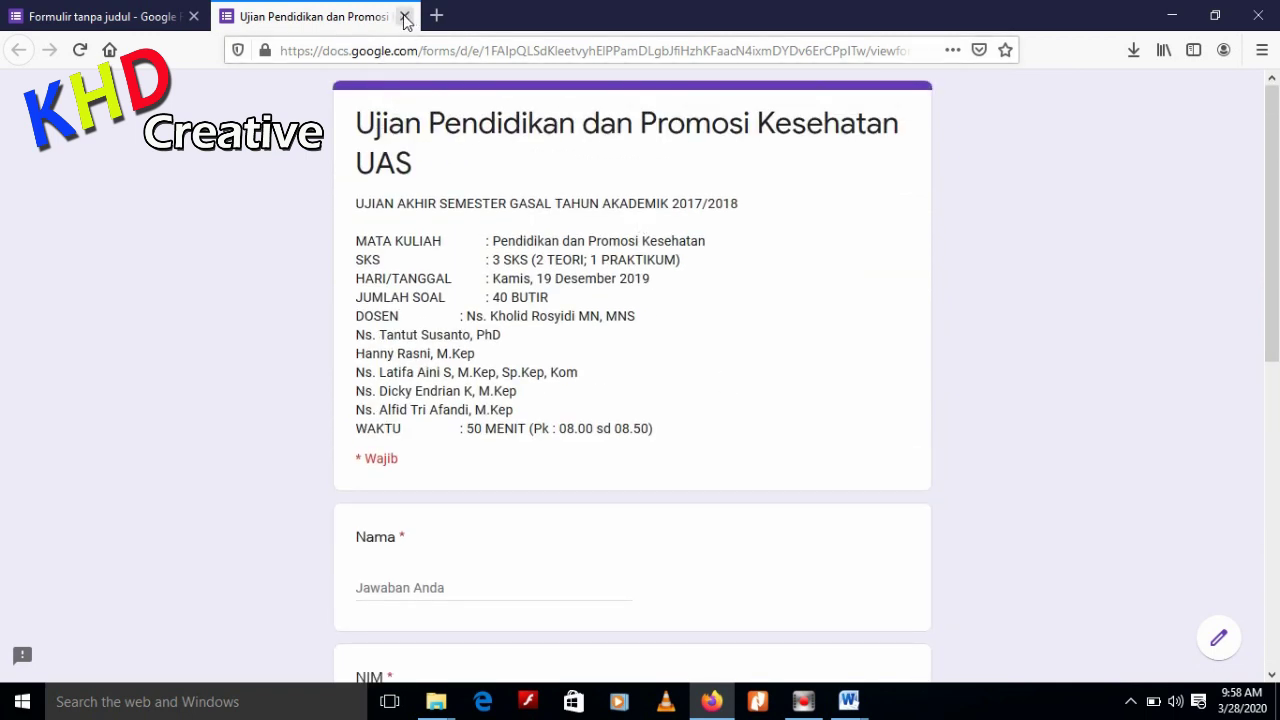
pyautogui.click(405, 17)
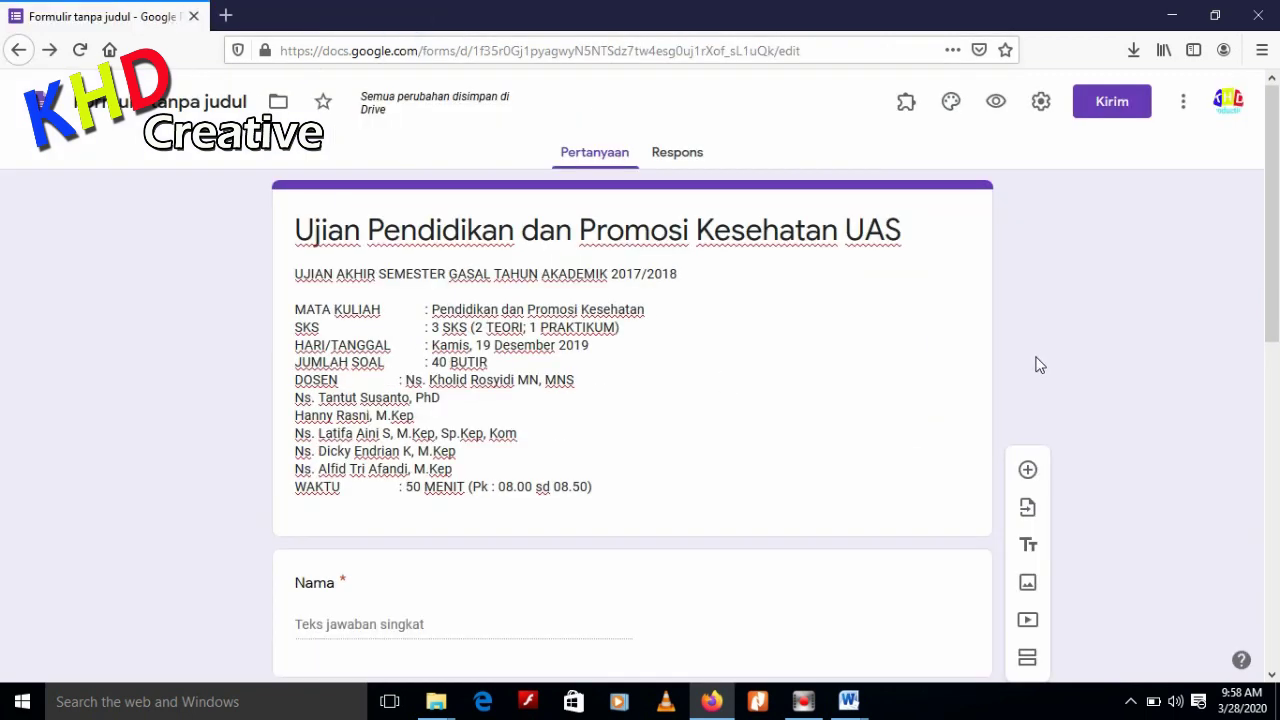
# Add a second untitled section below the Token question, then bring the Word exam paper forward
pyautogui.scroll(-10, 1151, 407)
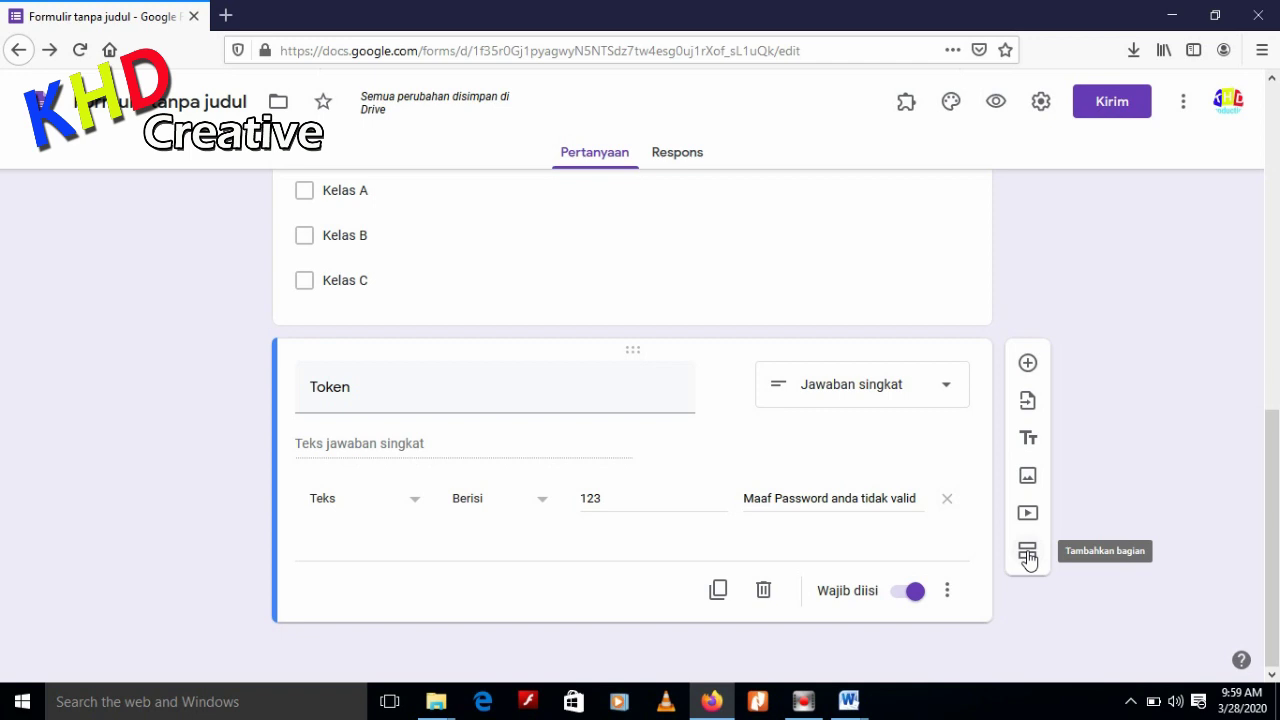
pyautogui.click(1028, 556)
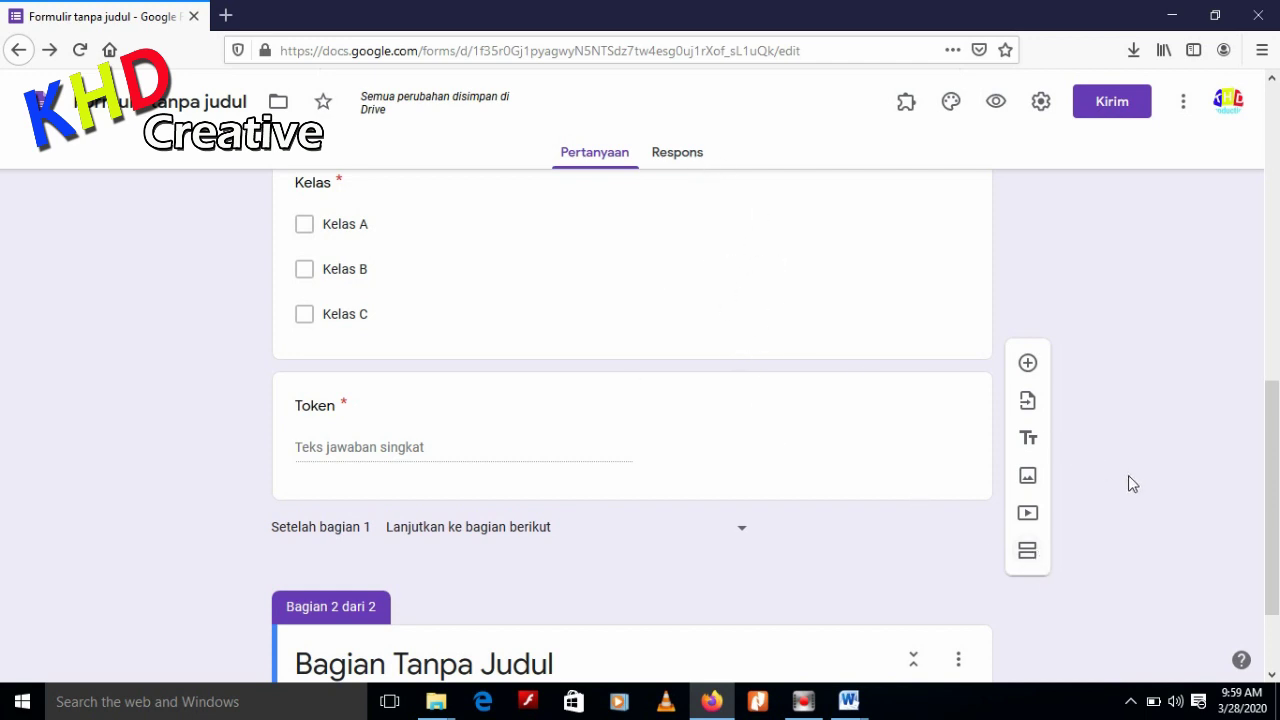
pyautogui.scroll(2, 680, 335)
pyautogui.scroll(2, 676, 330)
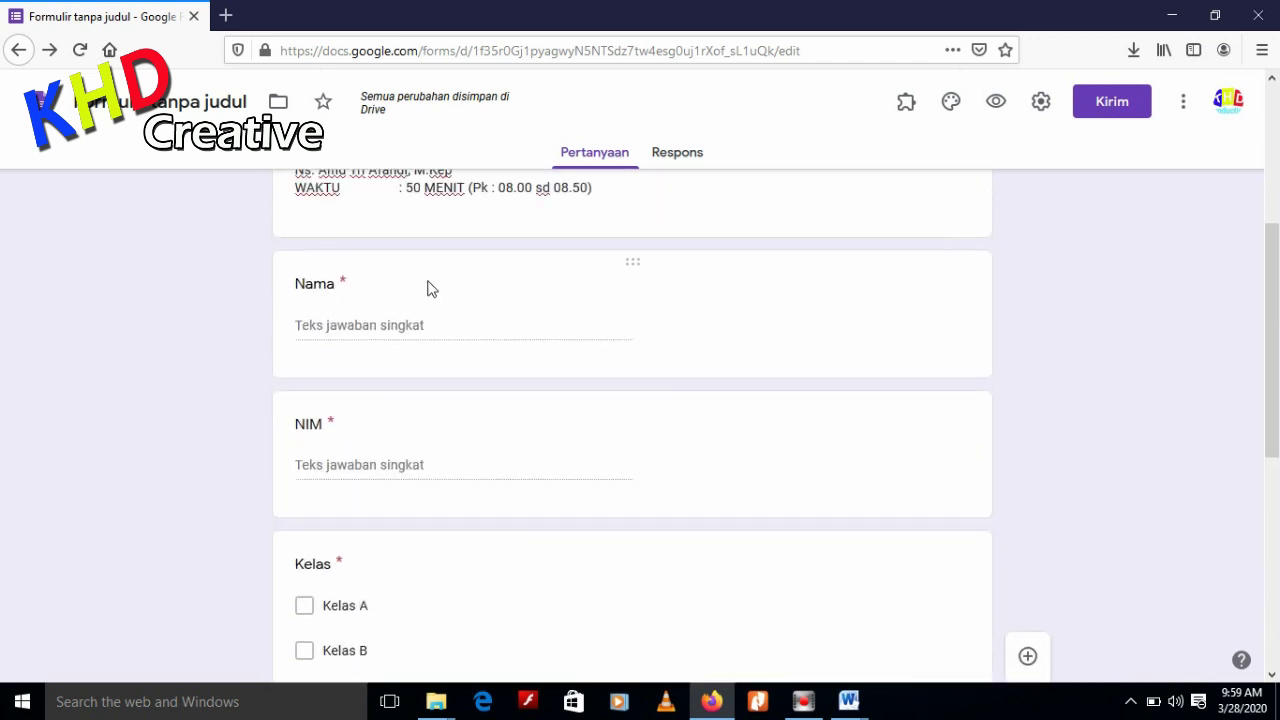
pyautogui.scroll(-6, 603, 360)
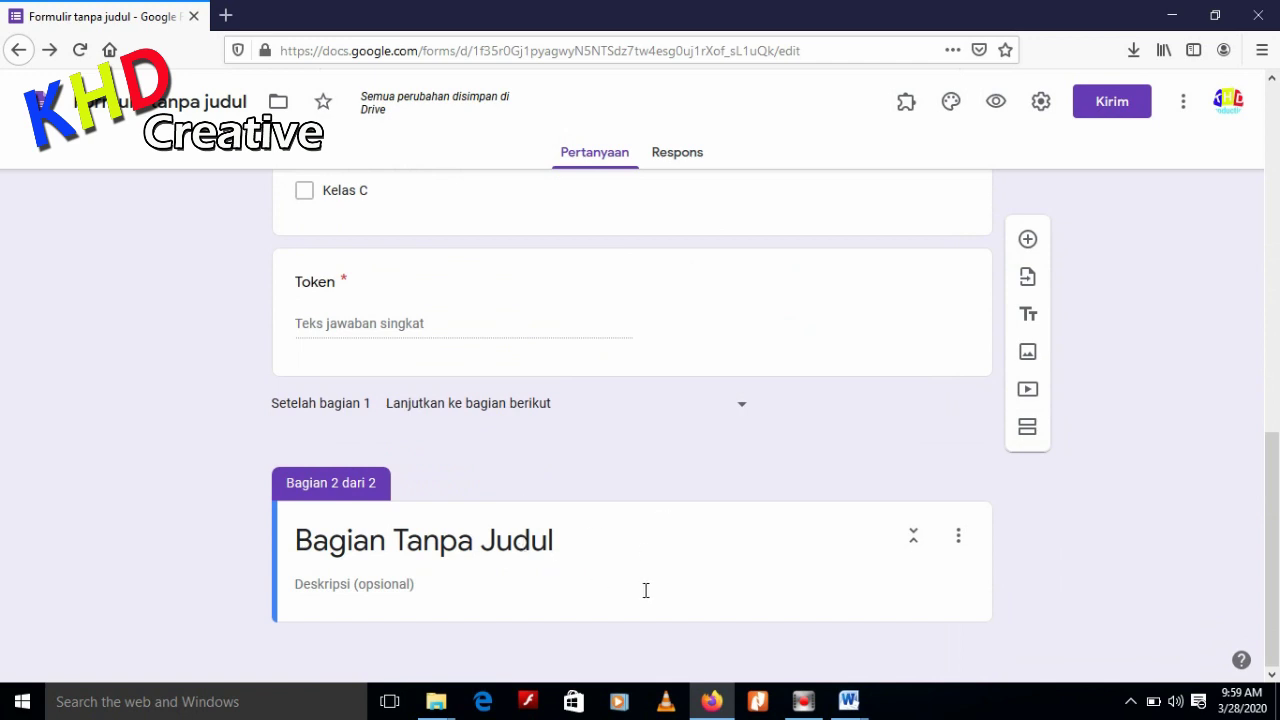
pyautogui.moveTo(848, 701)
pyautogui.click(905, 630)
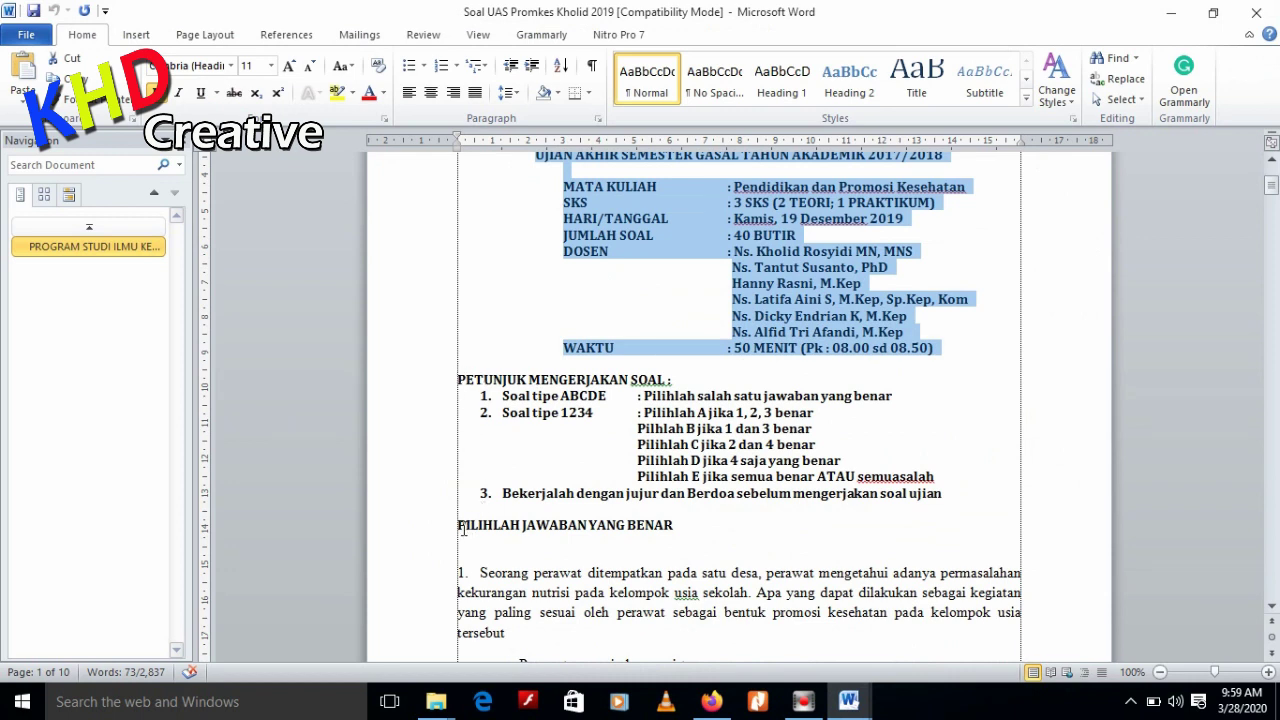
# Make 'PILIHLAH JAWABAN YANG BENAR' from the Word document the second section's title
pyautogui.moveTo(461, 527); pyautogui.dragTo(715, 540)
pyautogui.hotkey('ctrl', 'c')
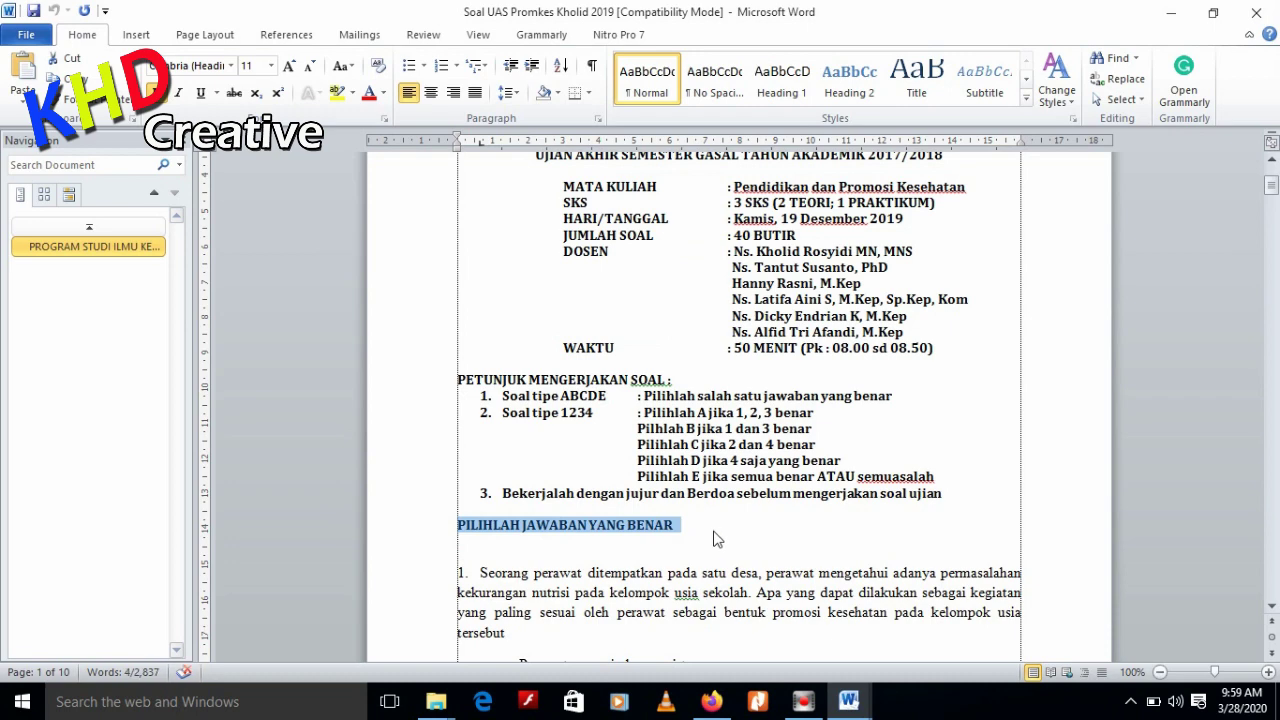
pyautogui.click(848, 701)
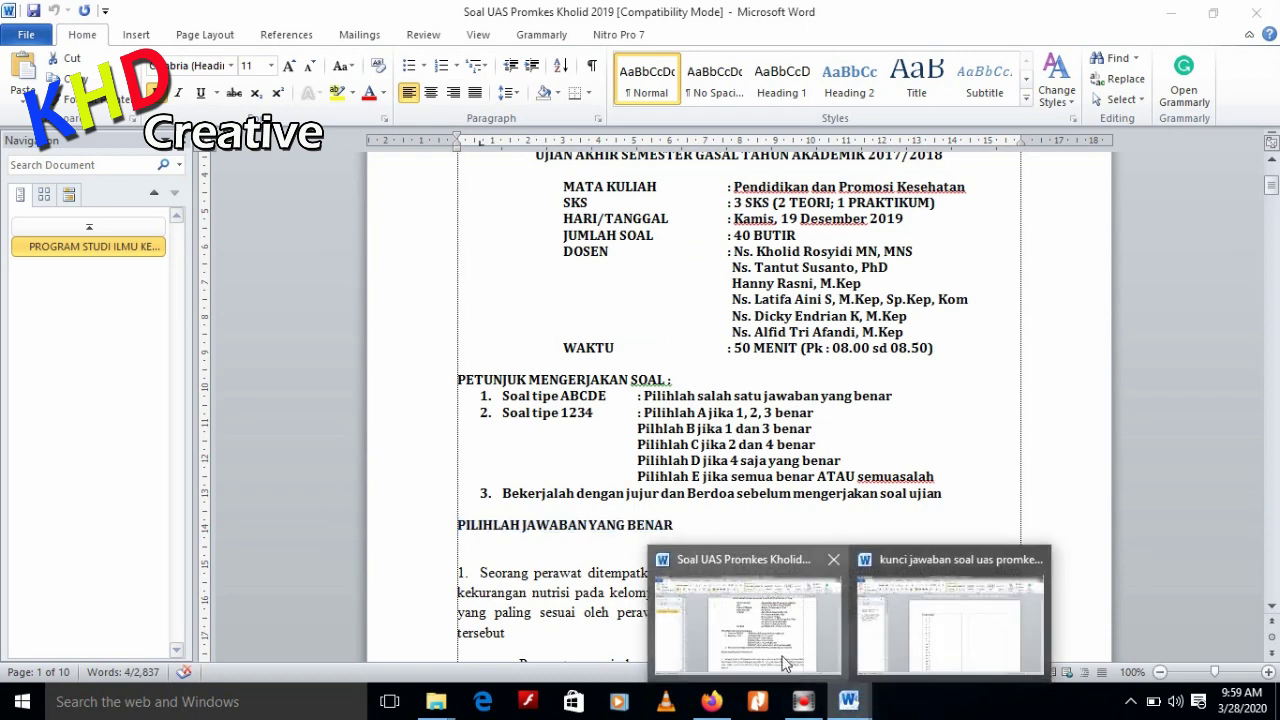
pyautogui.click(711, 701)
pyautogui.tripleClick(428, 548)
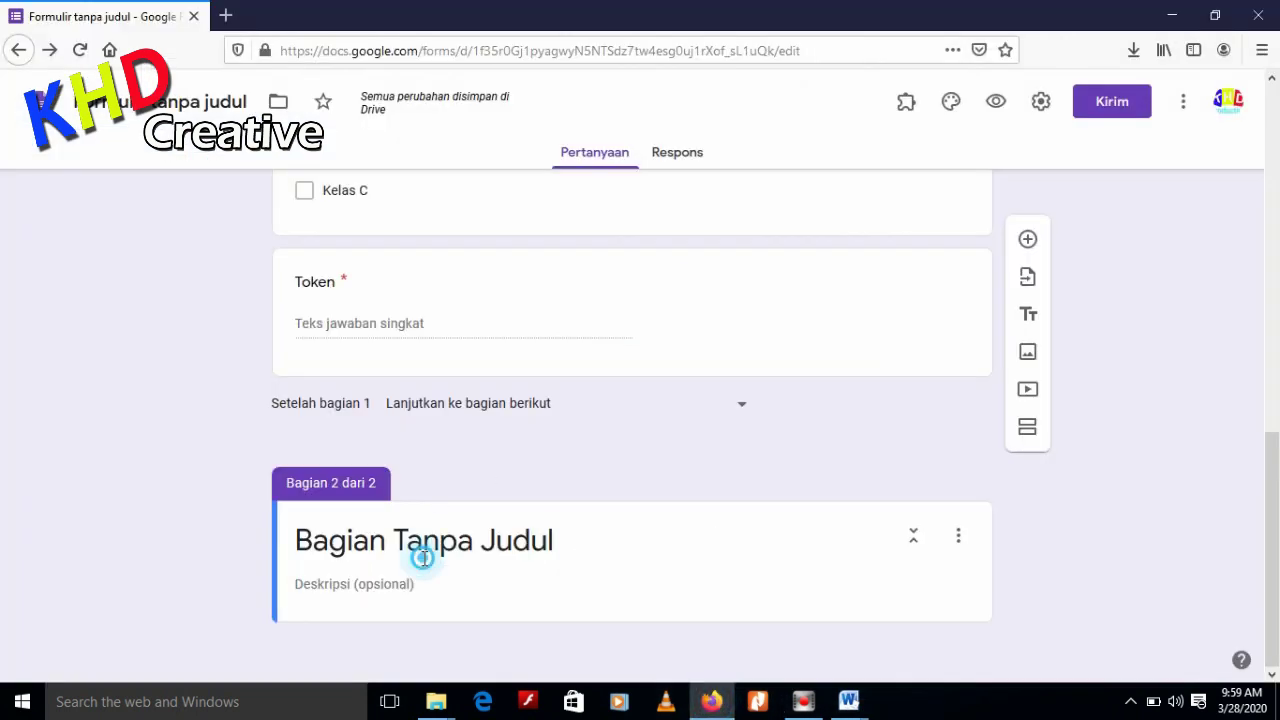
pyautogui.hotkey('ctrl', 'v')
# Copy the PETUNJUK MENGERJAKAN SOAL instructions block into the section description
pyautogui.click(434, 588)
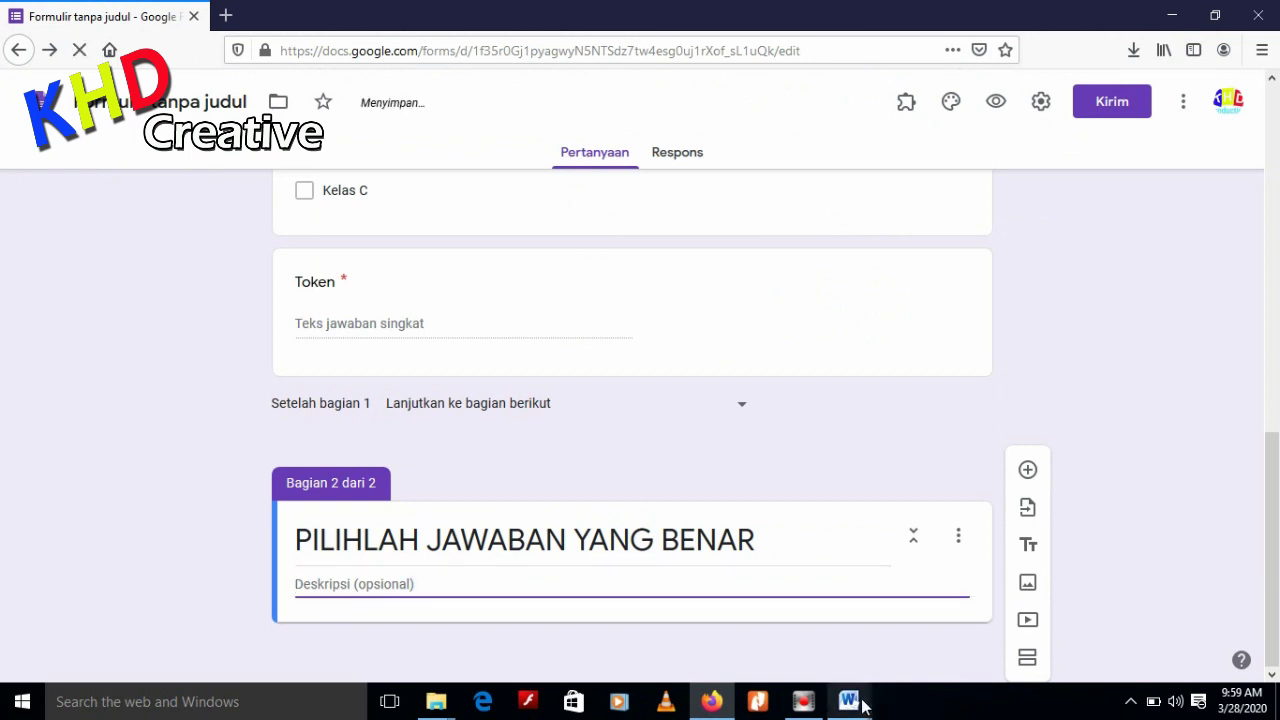
pyautogui.moveTo(848, 701)
pyautogui.click(710, 648)
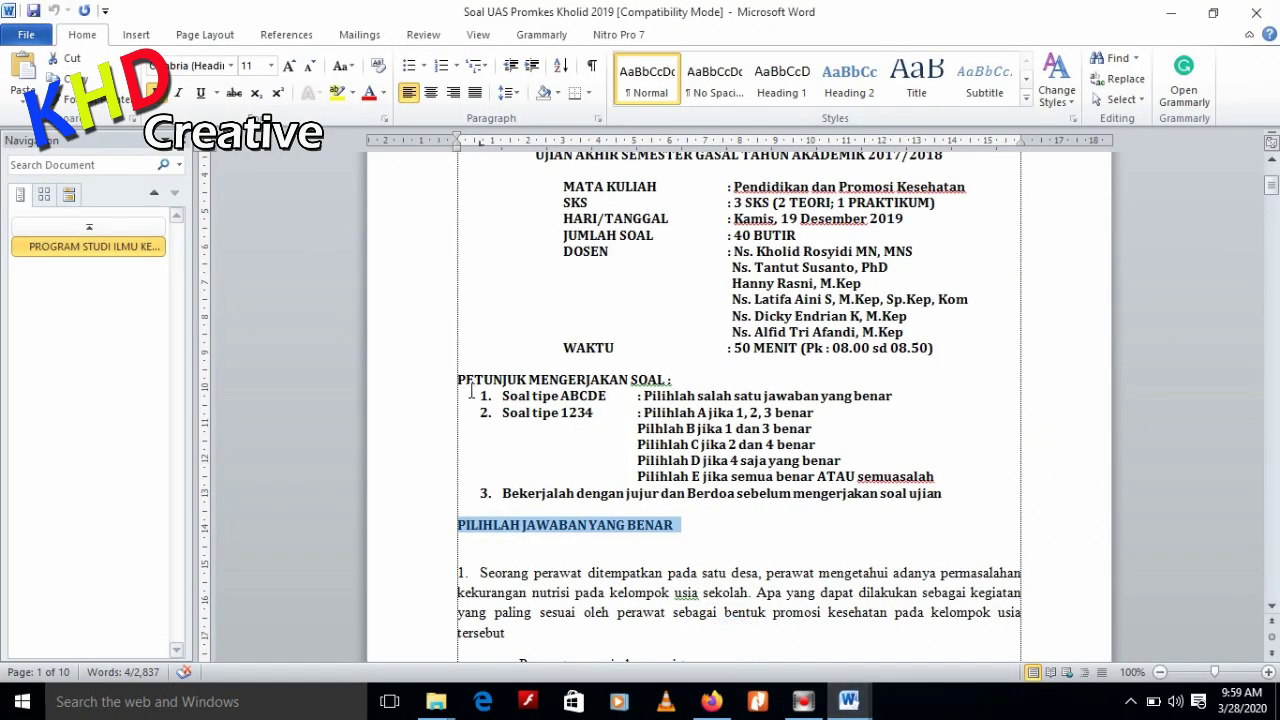
pyautogui.moveTo(471, 393); pyautogui.dragTo(611, 449)
pyautogui.moveTo(455, 379); pyautogui.dragTo(975, 495)
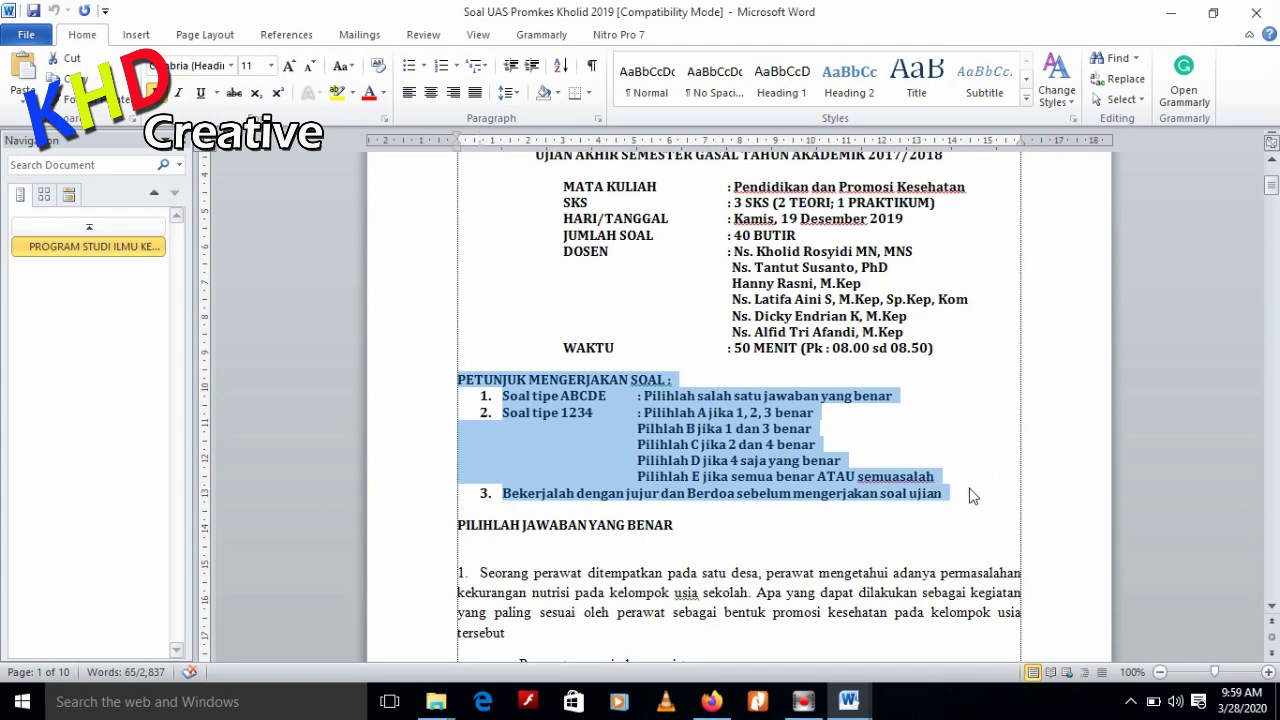
pyautogui.click(711, 701)
pyautogui.click(391, 584)
pyautogui.write('PETUNJUK MENGERJAKAN SOAL : 1. Soal tipe ABCDE : Pilihlah salah satu jawaban yang benar 2. Soal tipe 1234 : Pilihlah A jika 1, 2, 3 benar Pilhlah B jika 1 dan 3 benar Pilihlah C jika 2 dan 4 benar Pilihlah D jika 4 saja yang benar Pilihlah E jika semua benar ATAU semuasalah 3. Bekerjalah dengan jujur dan Berdoa sebelum mengerjakan soal ujian')
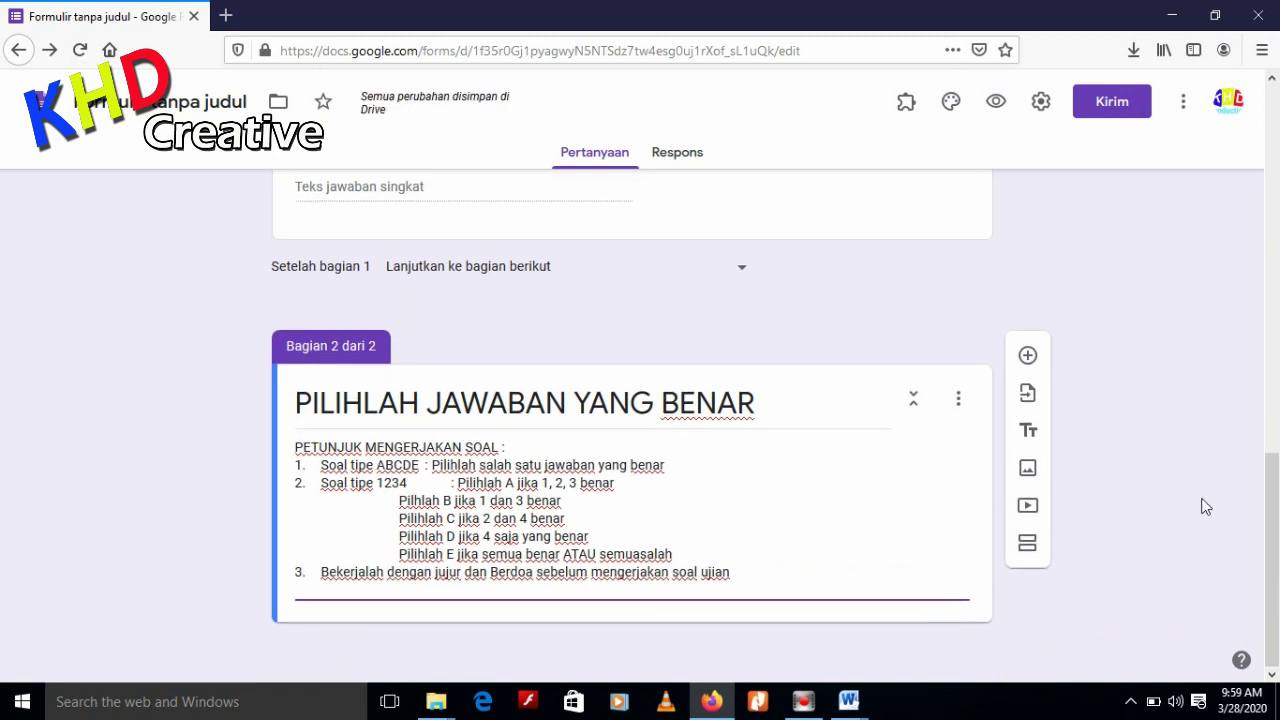
# Add a blank question to the section and select question 1's paragraph in Word
pyautogui.click(1027, 358)
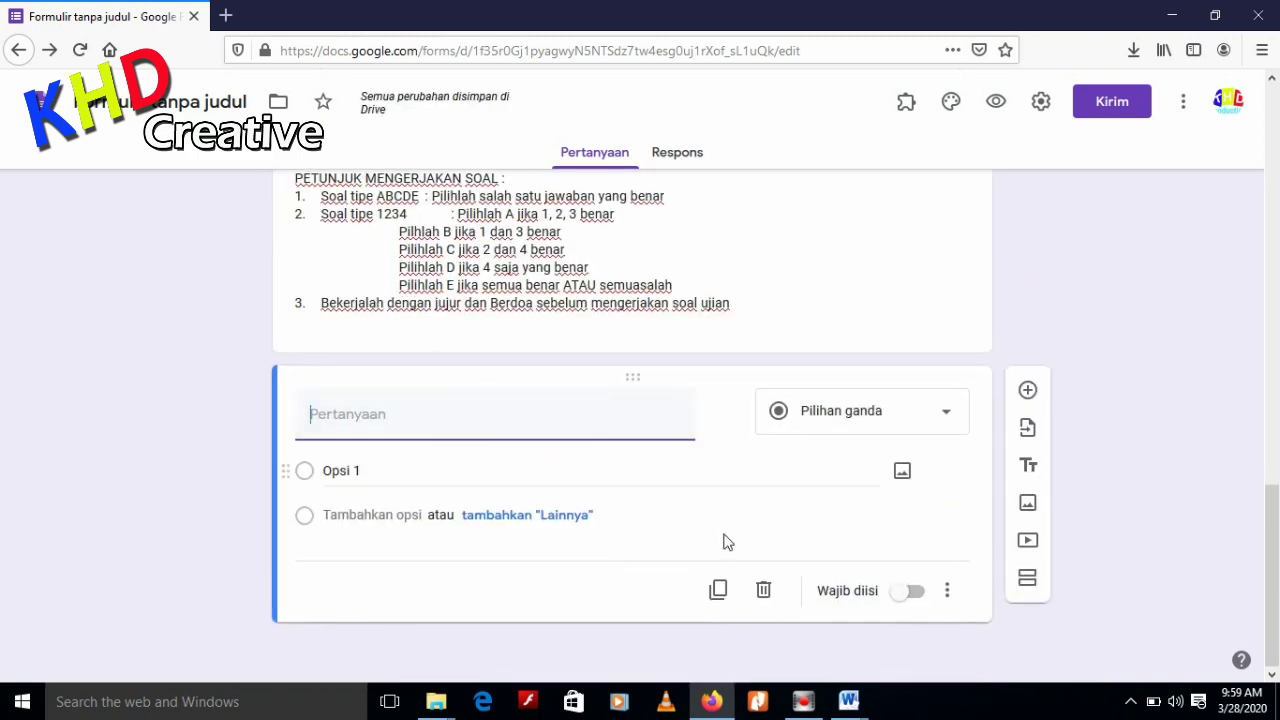
pyautogui.moveTo(854, 700)
pyautogui.click(772, 638)
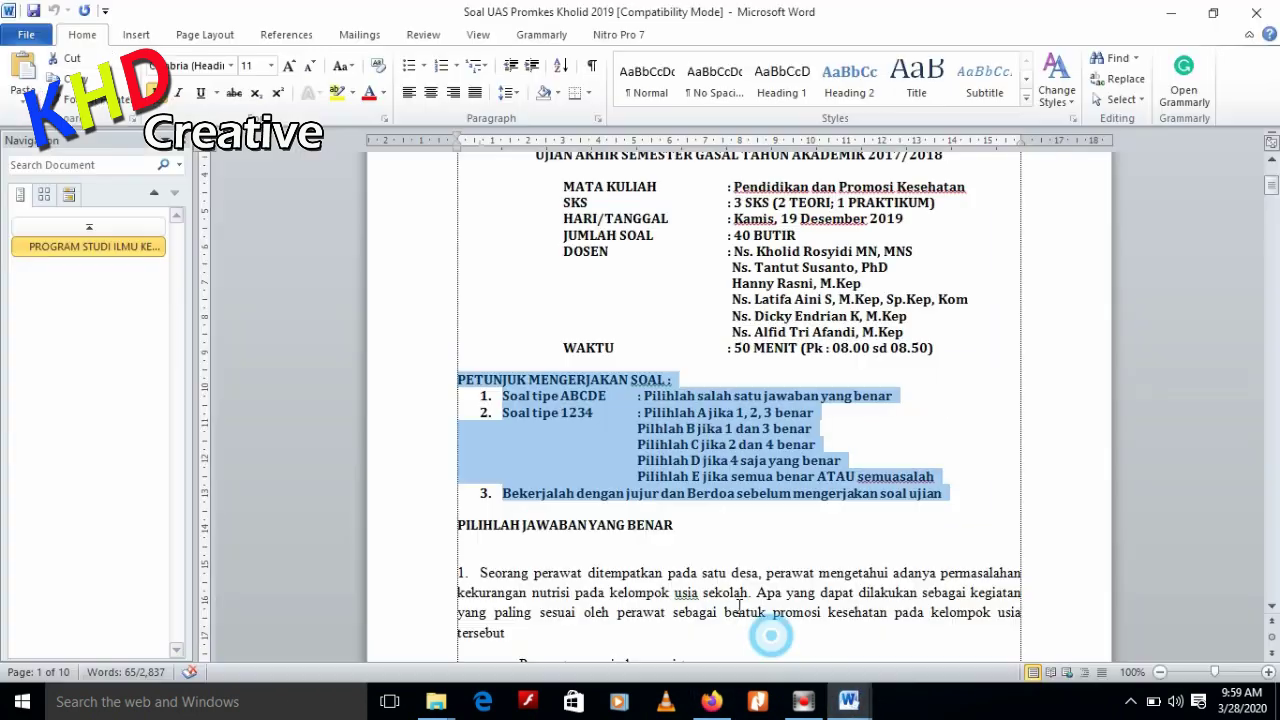
pyautogui.moveTo(456, 392); pyautogui.dragTo(560, 462)
pyautogui.hotkey('ctrl', 'c')
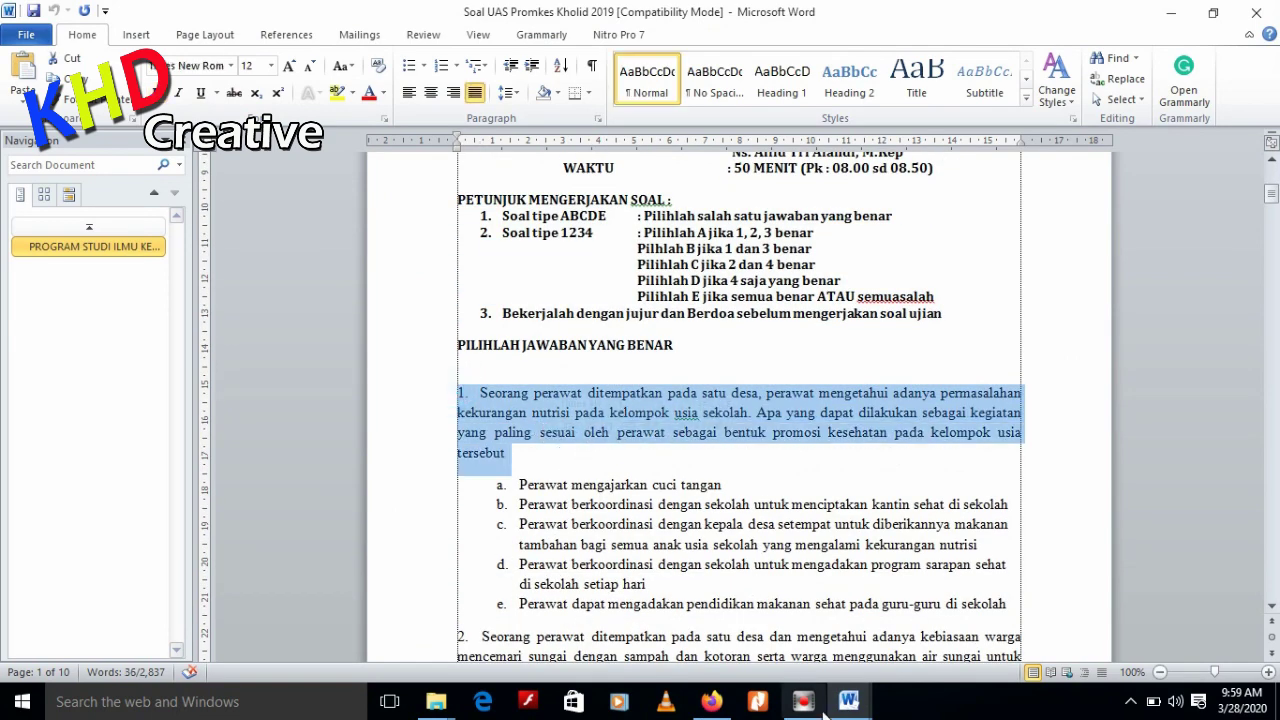
# Paste question 1's text about the nurse in a village, then select option a in Word
pyautogui.click(711, 701)
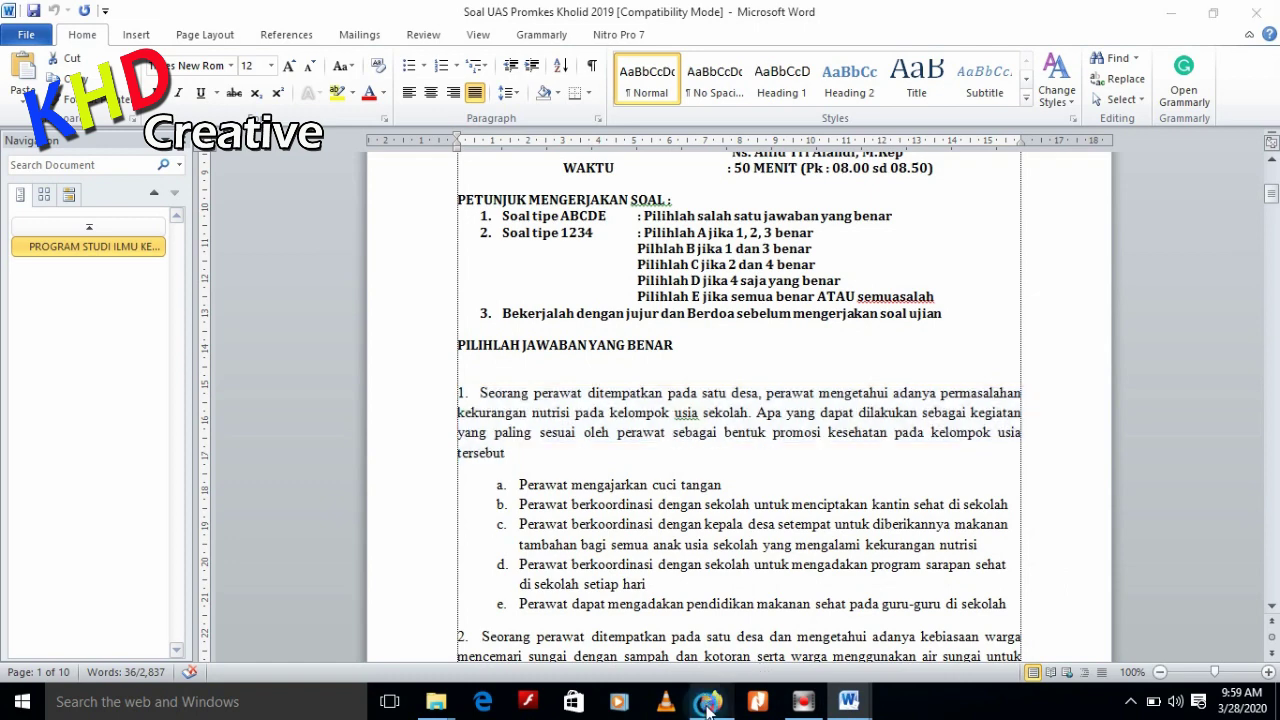
pyautogui.click(397, 428)
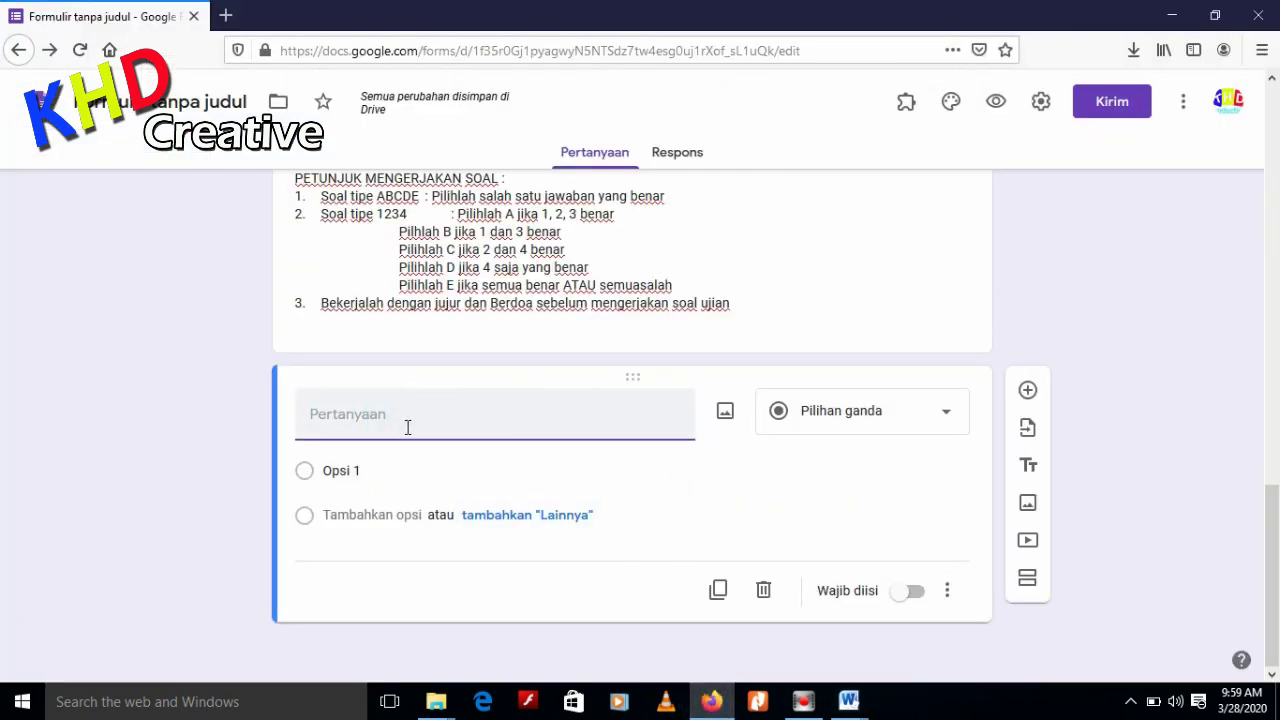
pyautogui.hotkey('ctrl', 'v')
pyautogui.scroll(-2, 473, 457)
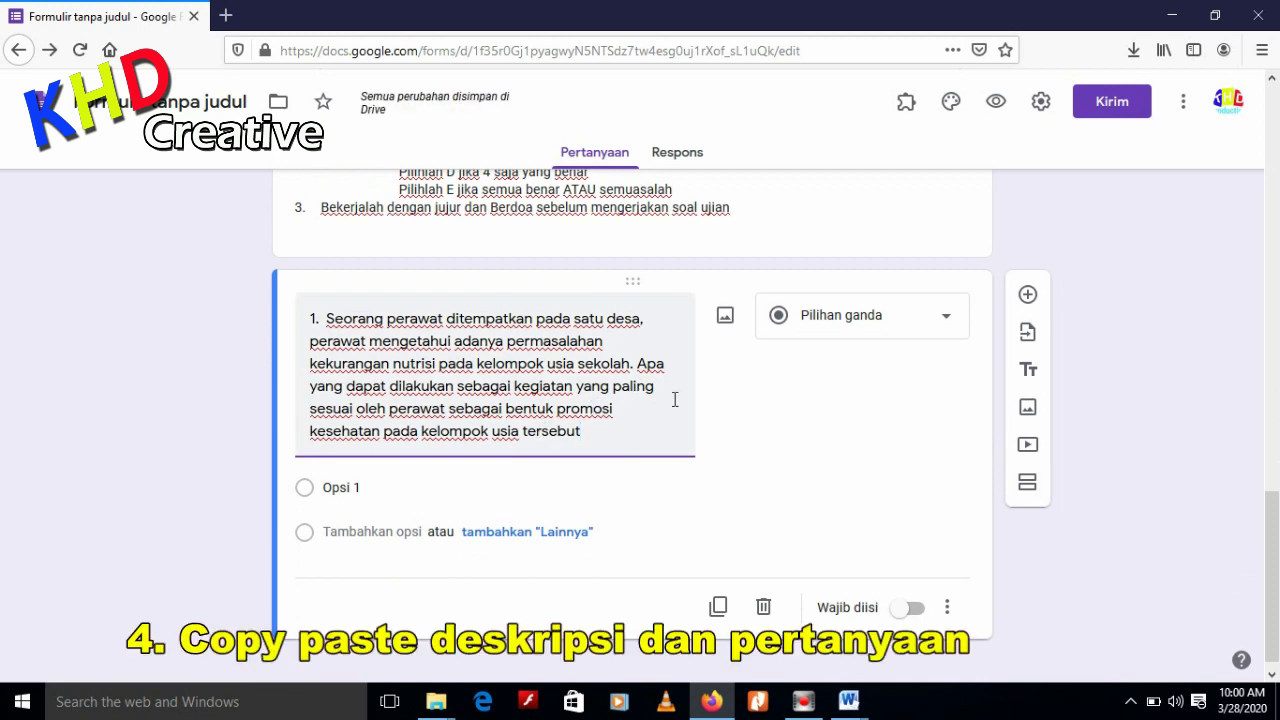
pyautogui.click(849, 701)
pyautogui.click(785, 655)
pyautogui.scroll(-1, 600, 400)
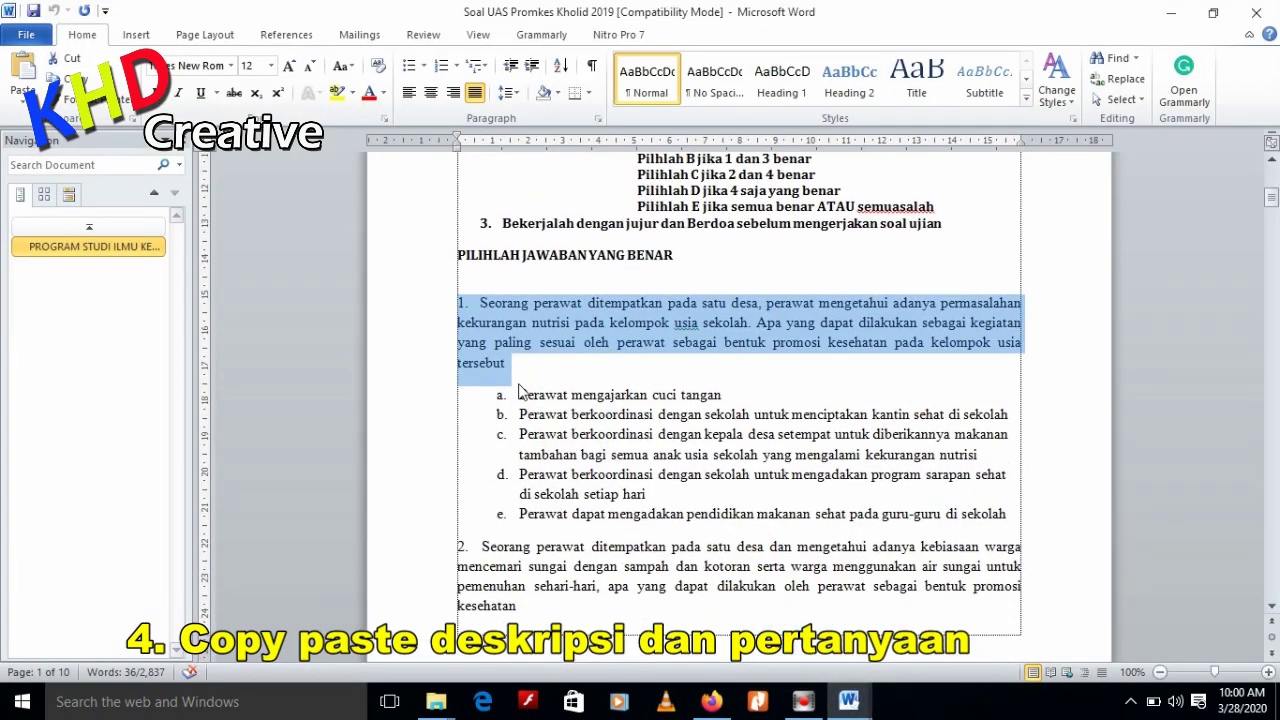
pyautogui.moveTo(519, 395); pyautogui.dragTo(737, 400)
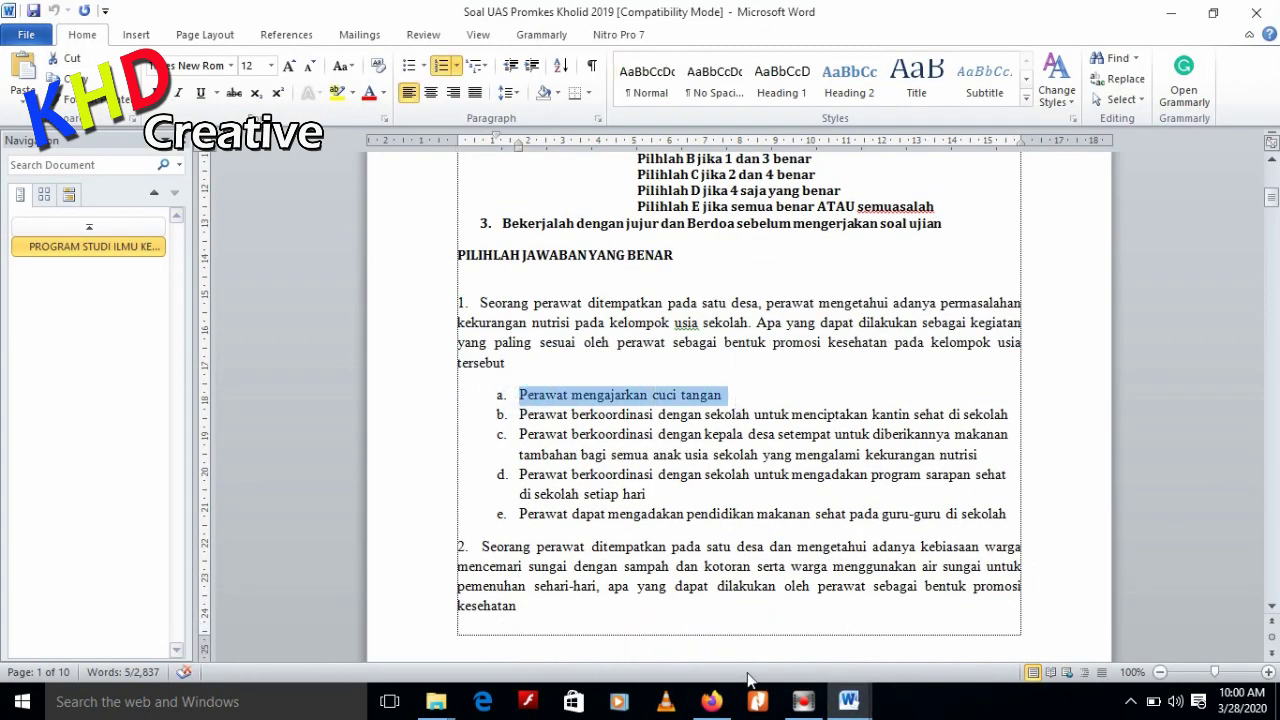
# Paste option a into the first answer choice
pyautogui.click(711, 701)
pyautogui.click(403, 486)
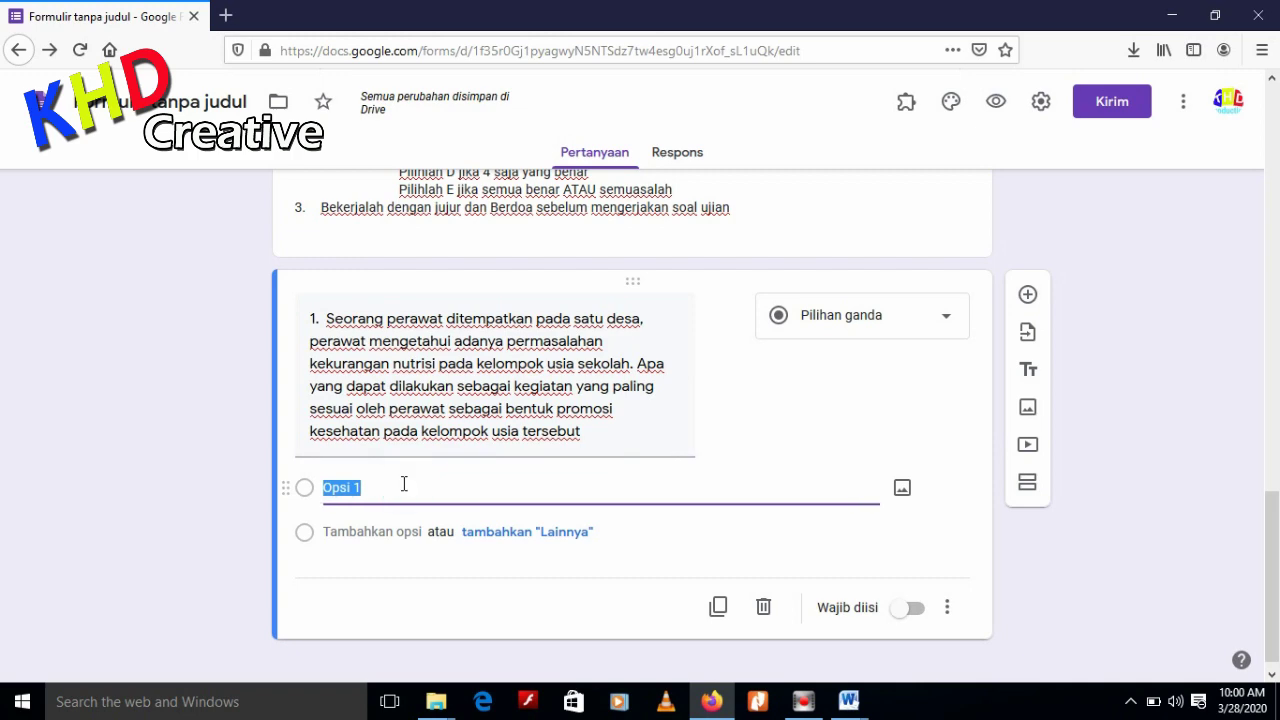
pyautogui.write('a.\tPerawat mengajarkan cuci tangan')
# Add a second choice filled with option b copied from the exam paper
pyautogui.click(380, 531)
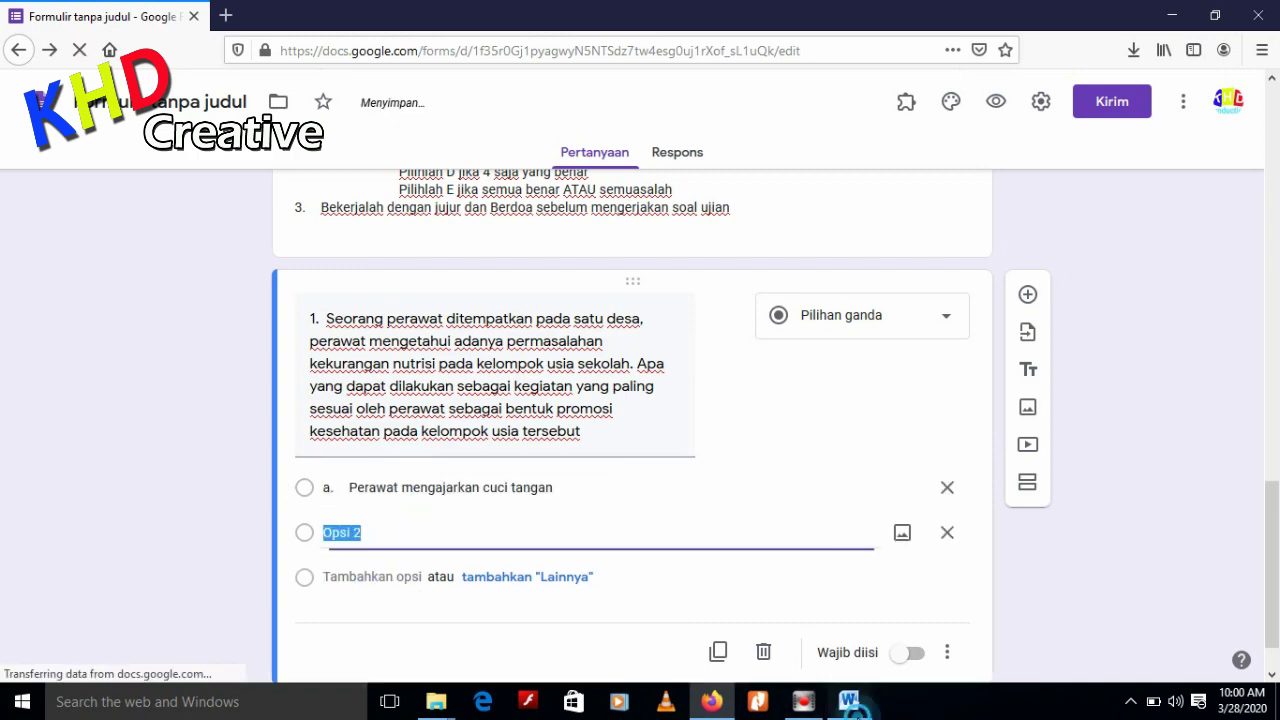
pyautogui.moveTo(856, 708)
pyautogui.click(750, 635)
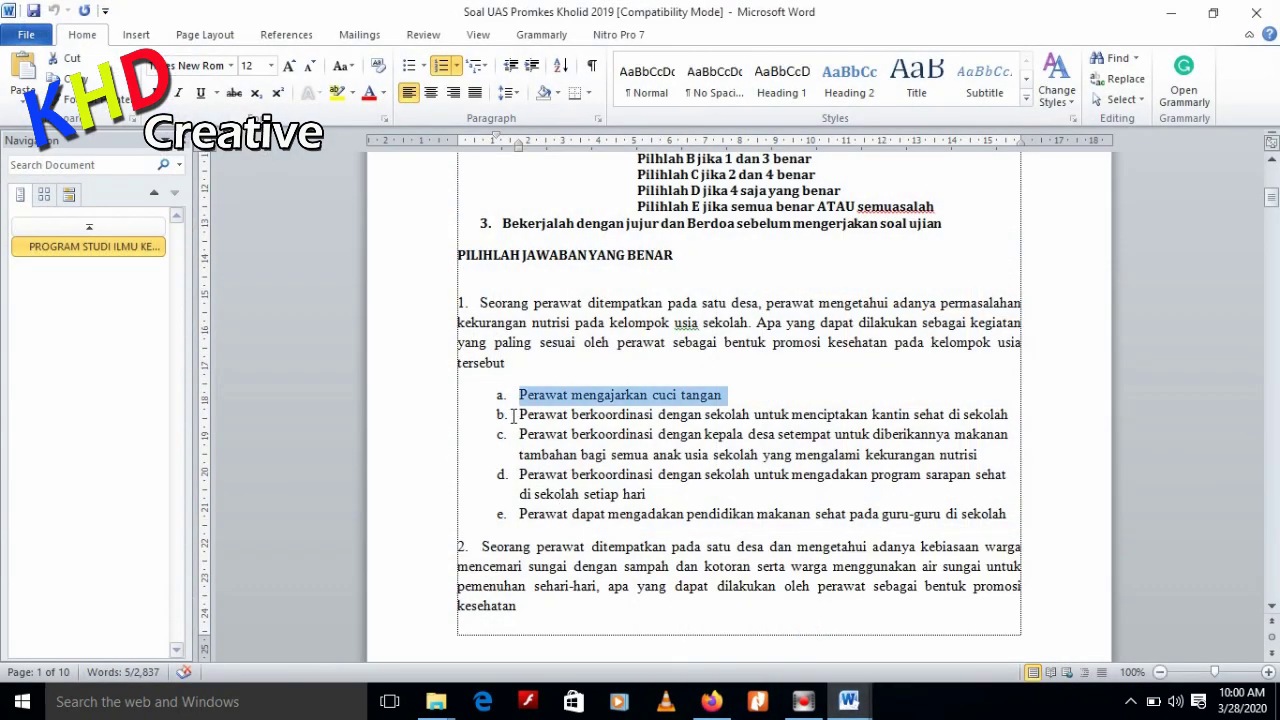
pyautogui.moveTo(513, 416); pyautogui.dragTo(998, 424)
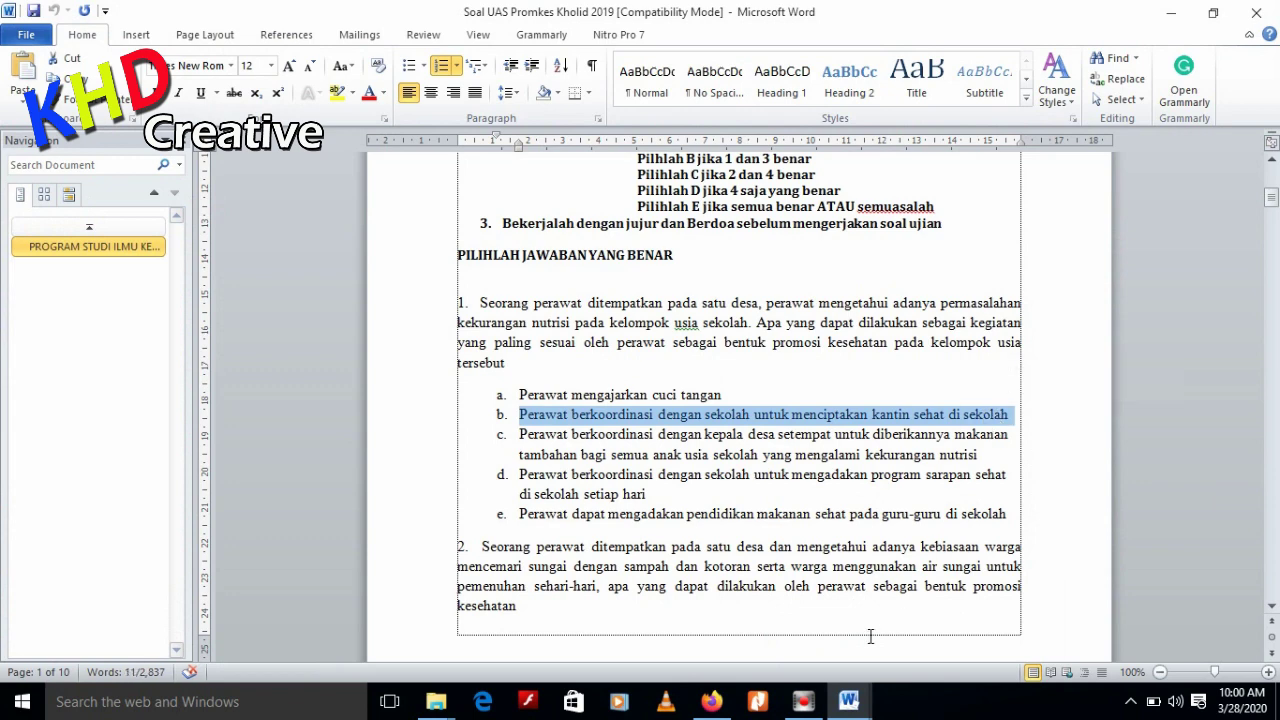
pyautogui.hotkey('ctrl', 'c')
pyautogui.click(711, 701)
pyautogui.hotkey('ctrl', 'v')
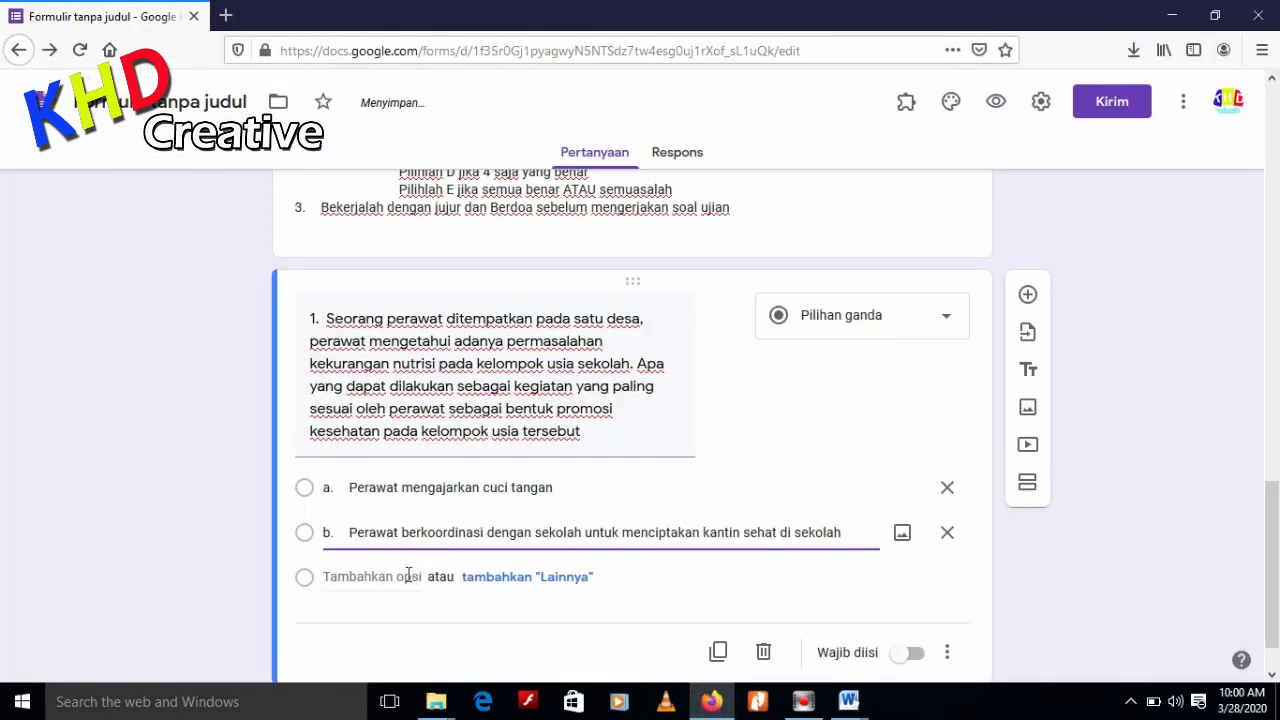
# Add a third choice filled with option c's text from the exam paper
pyautogui.click(408, 576)
pyautogui.moveTo(848, 701)
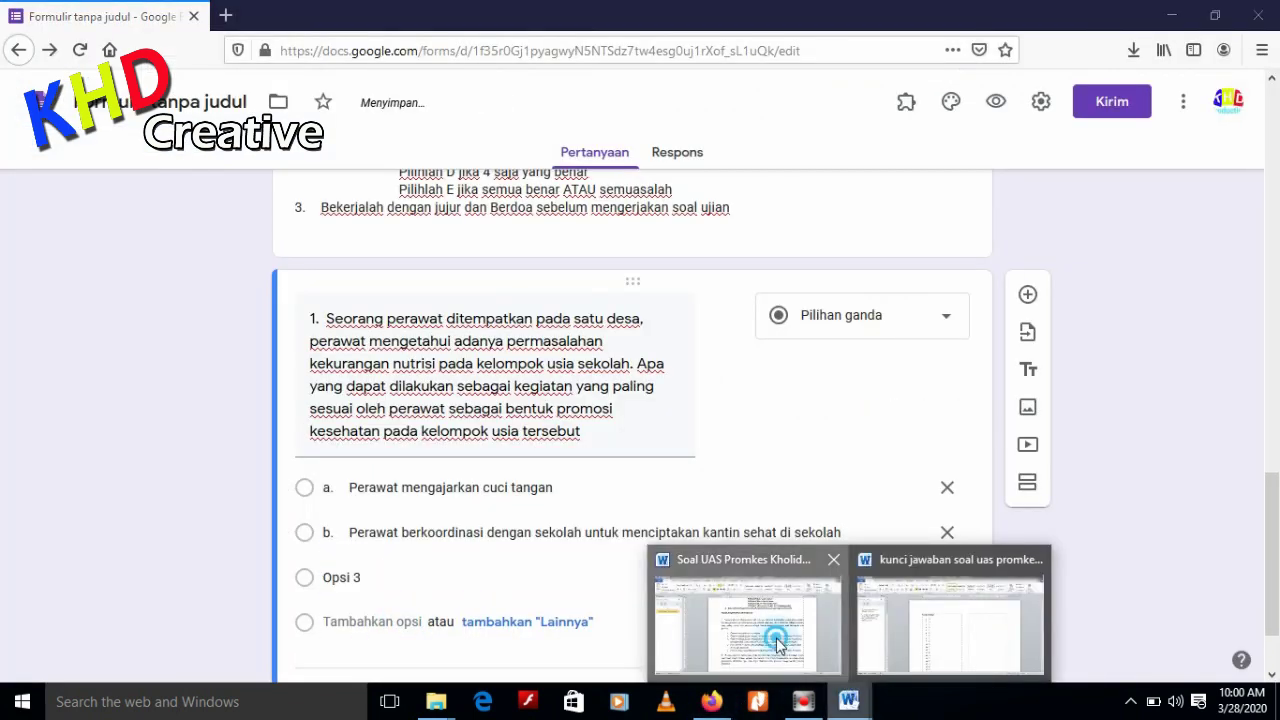
pyautogui.click(778, 643)
pyautogui.moveTo(519, 434); pyautogui.dragTo(980, 453)
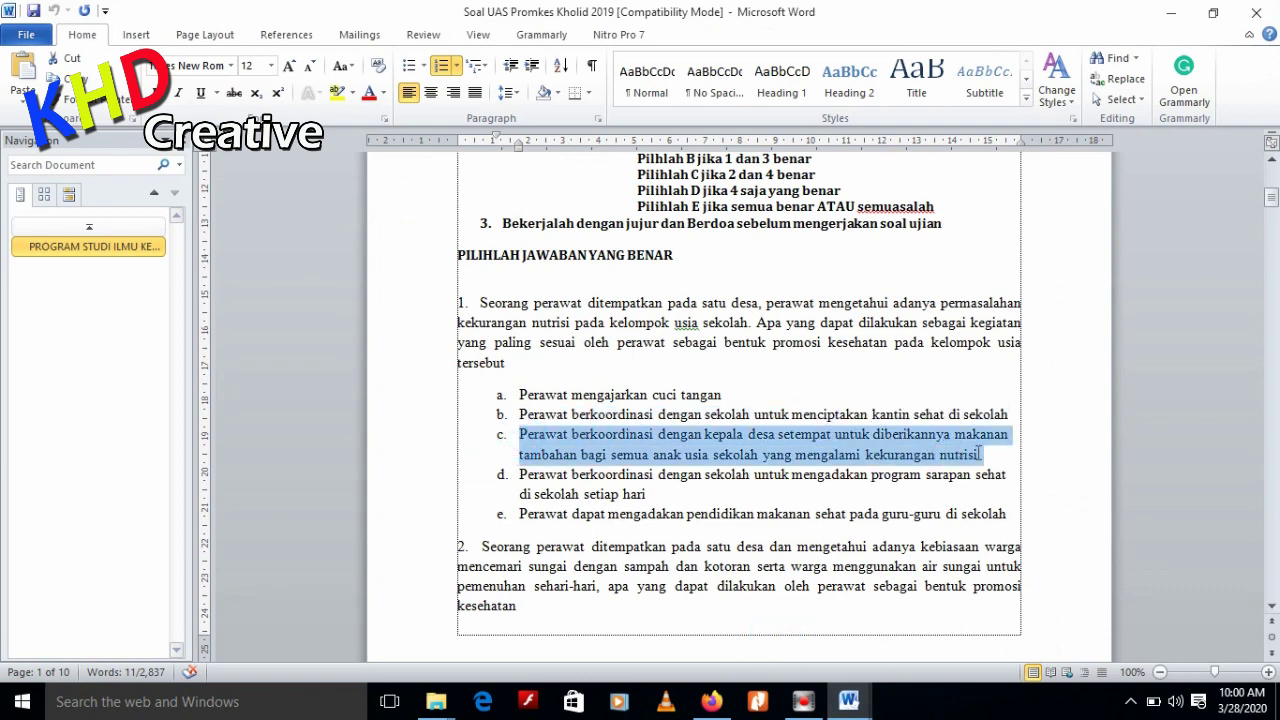
pyautogui.click(848, 701)
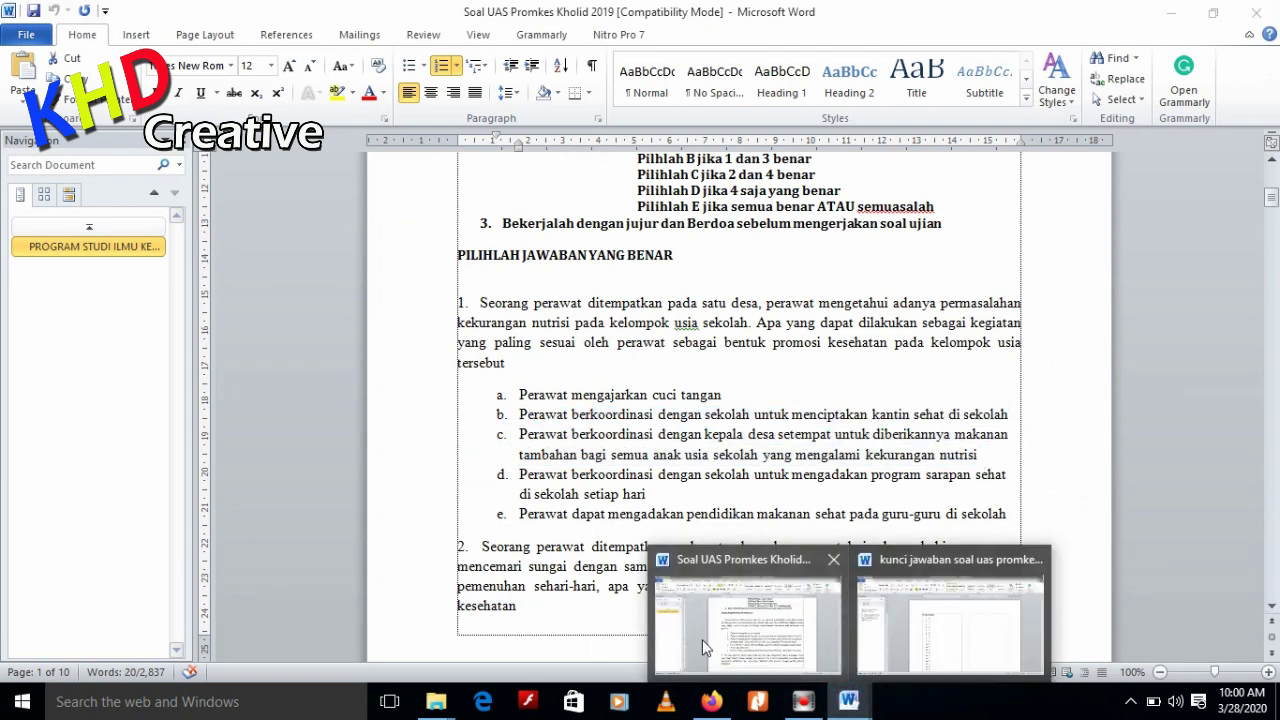
pyautogui.click(703, 648)
pyautogui.click(487, 593)
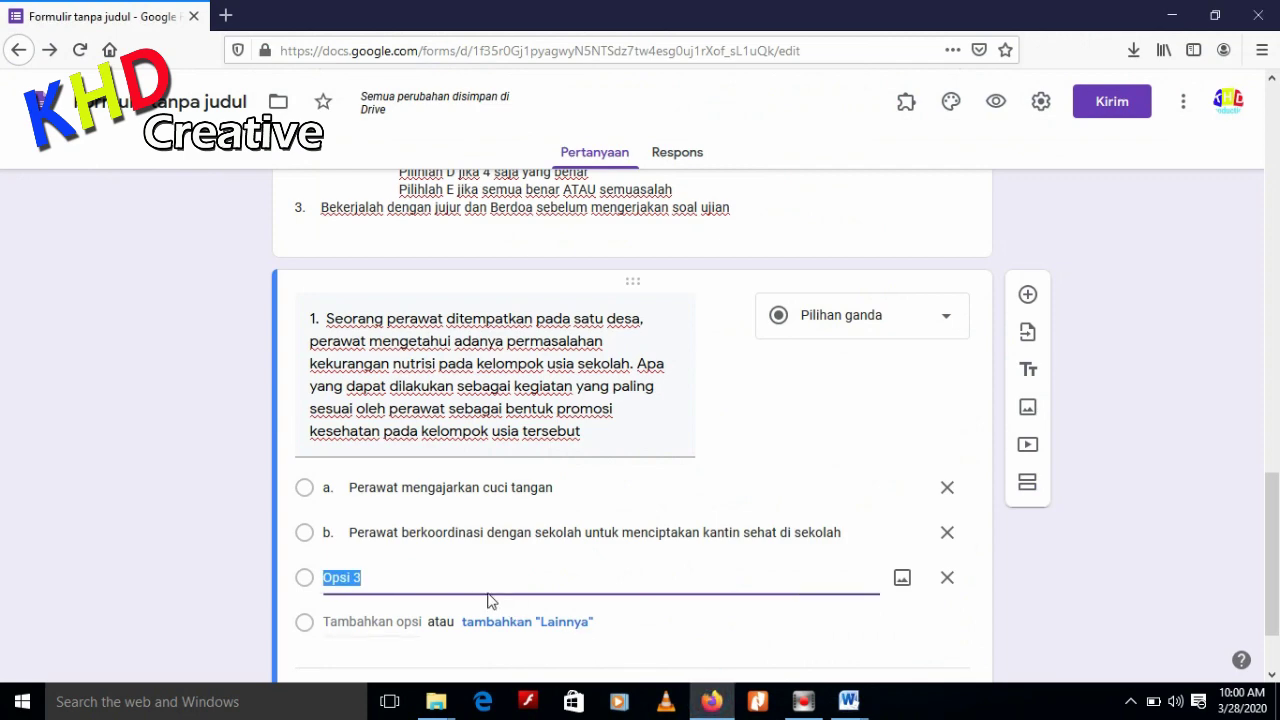
pyautogui.hotkey('ctrl', 'v')
# Add a fourth choice filled with option d's text from the exam paper
pyautogui.click(390, 618)
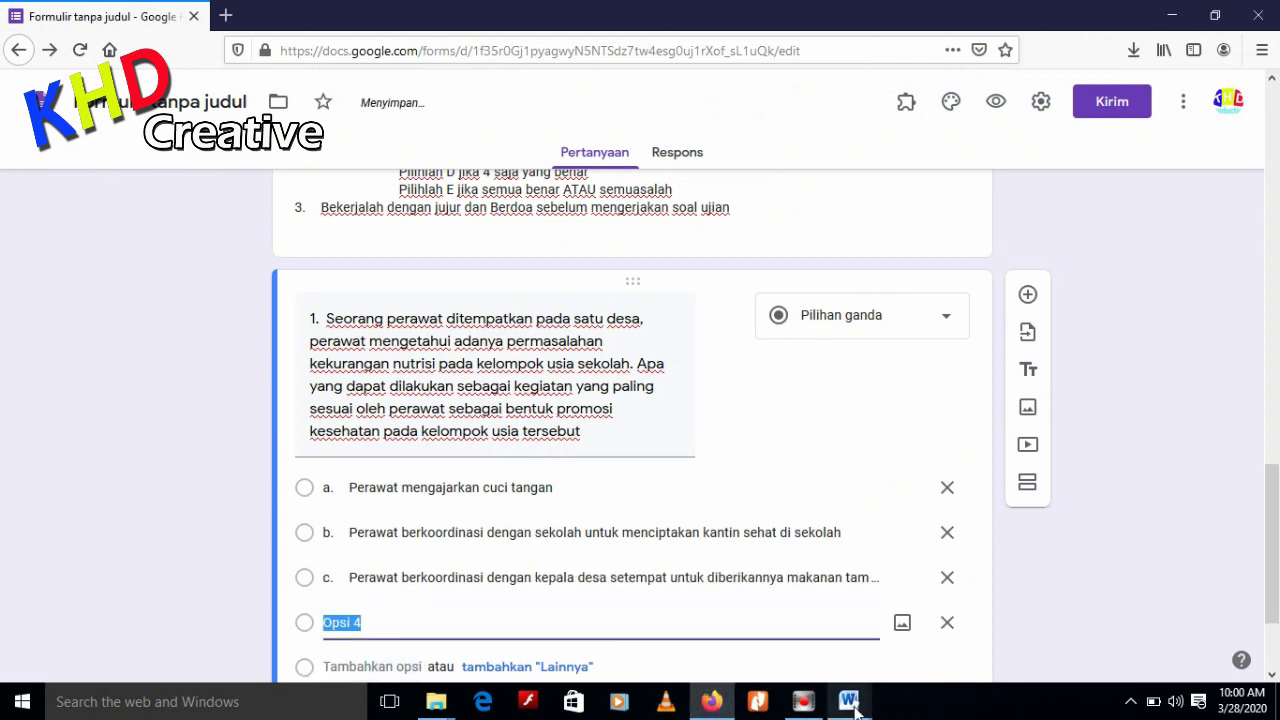
pyautogui.moveTo(848, 700)
pyautogui.click(805, 632)
pyautogui.scroll(-2, 631, 572)
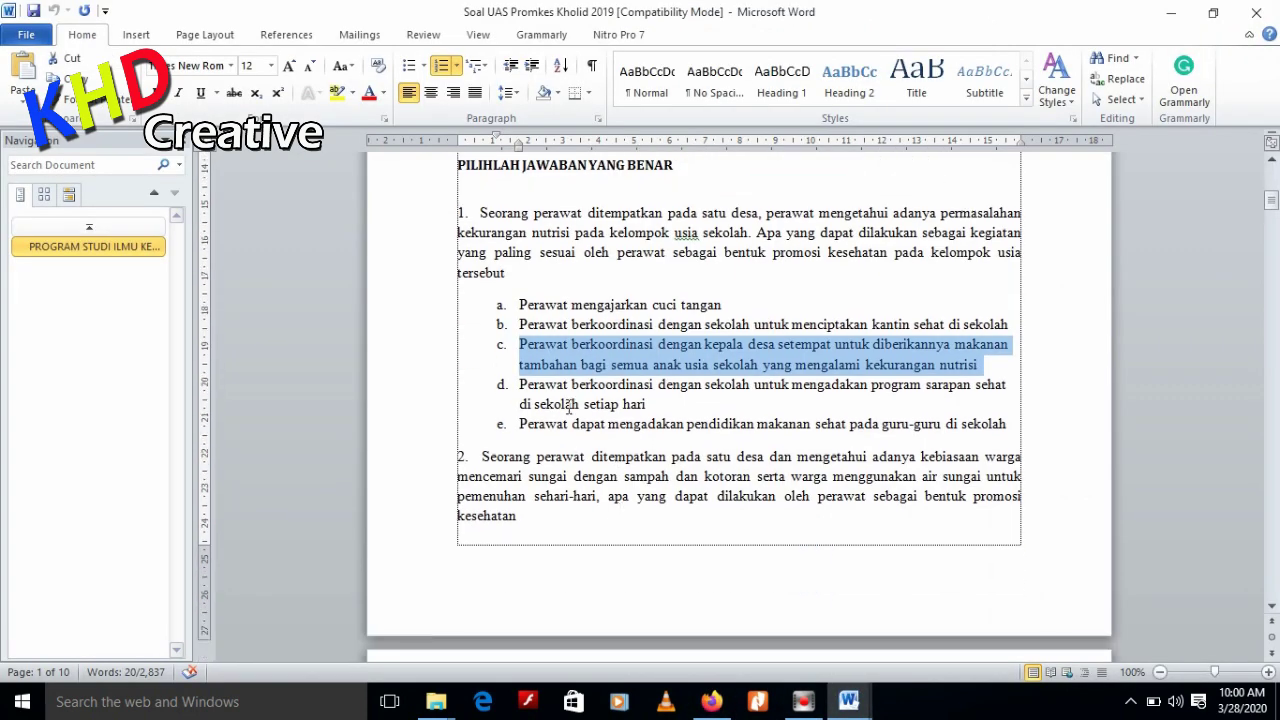
pyautogui.moveTo(524, 386); pyautogui.dragTo(674, 403)
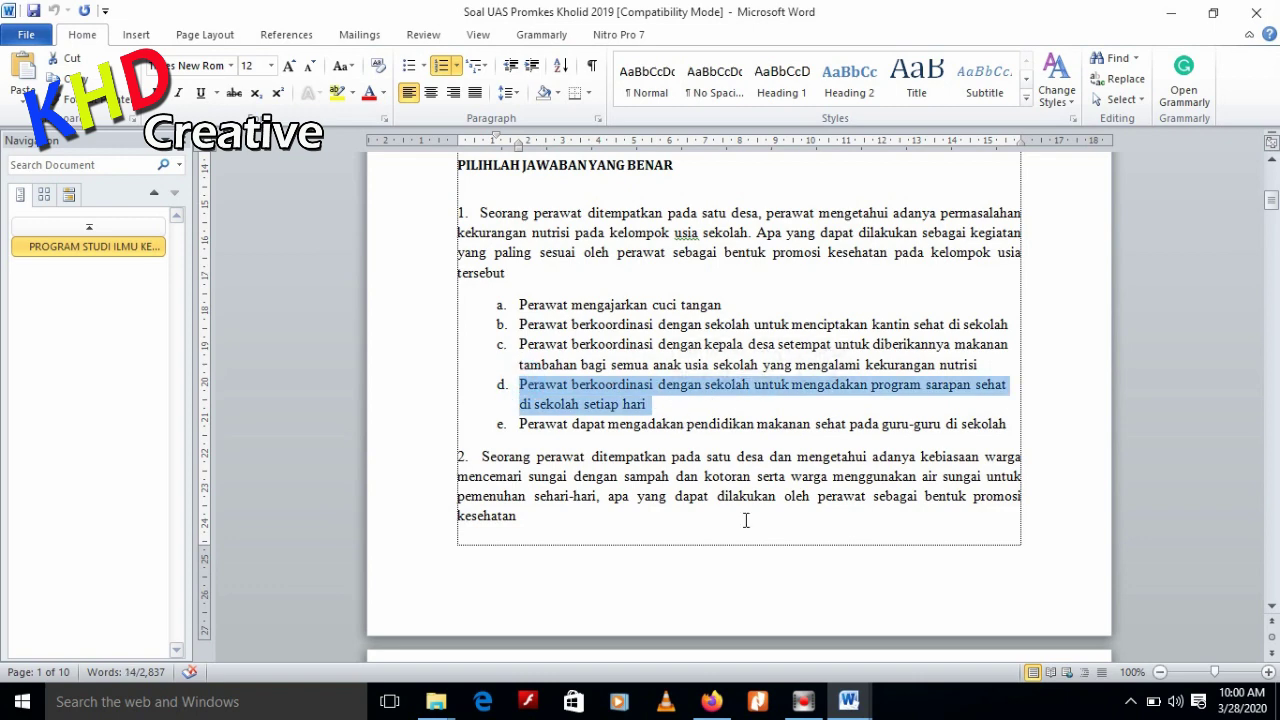
pyautogui.click(713, 700)
pyautogui.hotkey('ctrl', 'v')
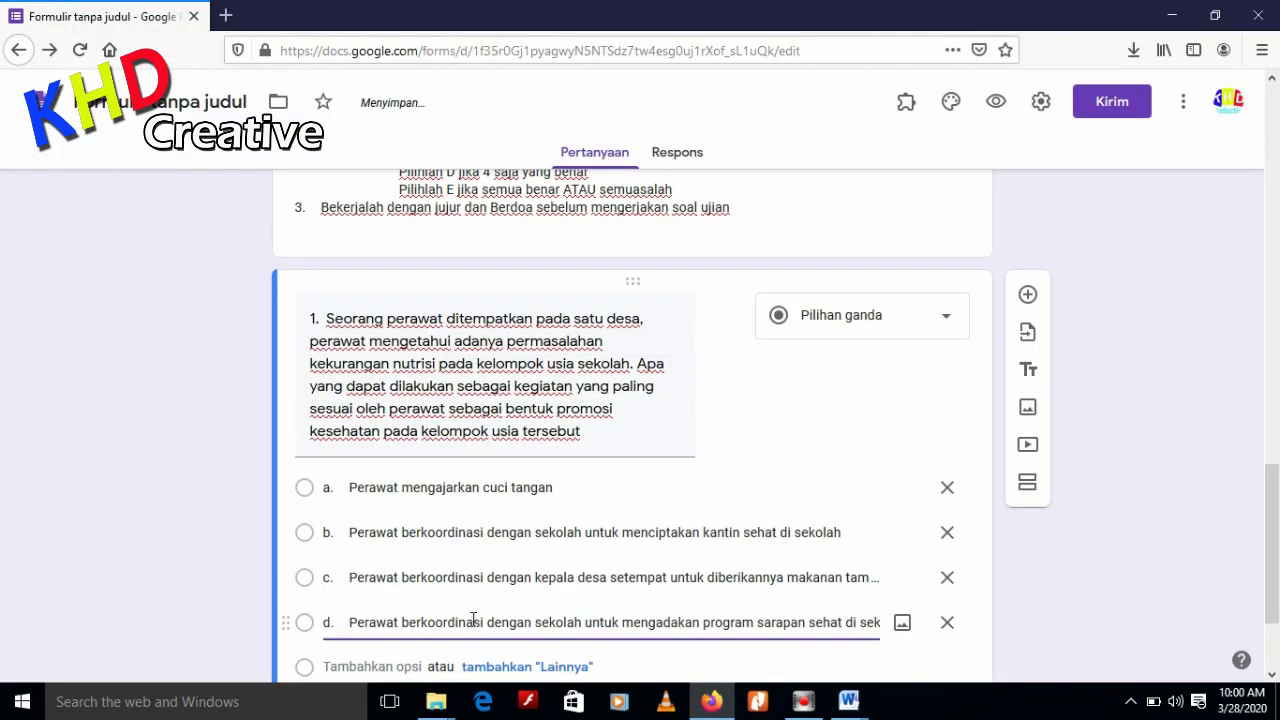
# Add a fifth choice with option e, the teachers' healthy-food education option
pyautogui.scroll(-3, 452, 630)
pyautogui.click(371, 512)
pyautogui.moveTo(853, 697)
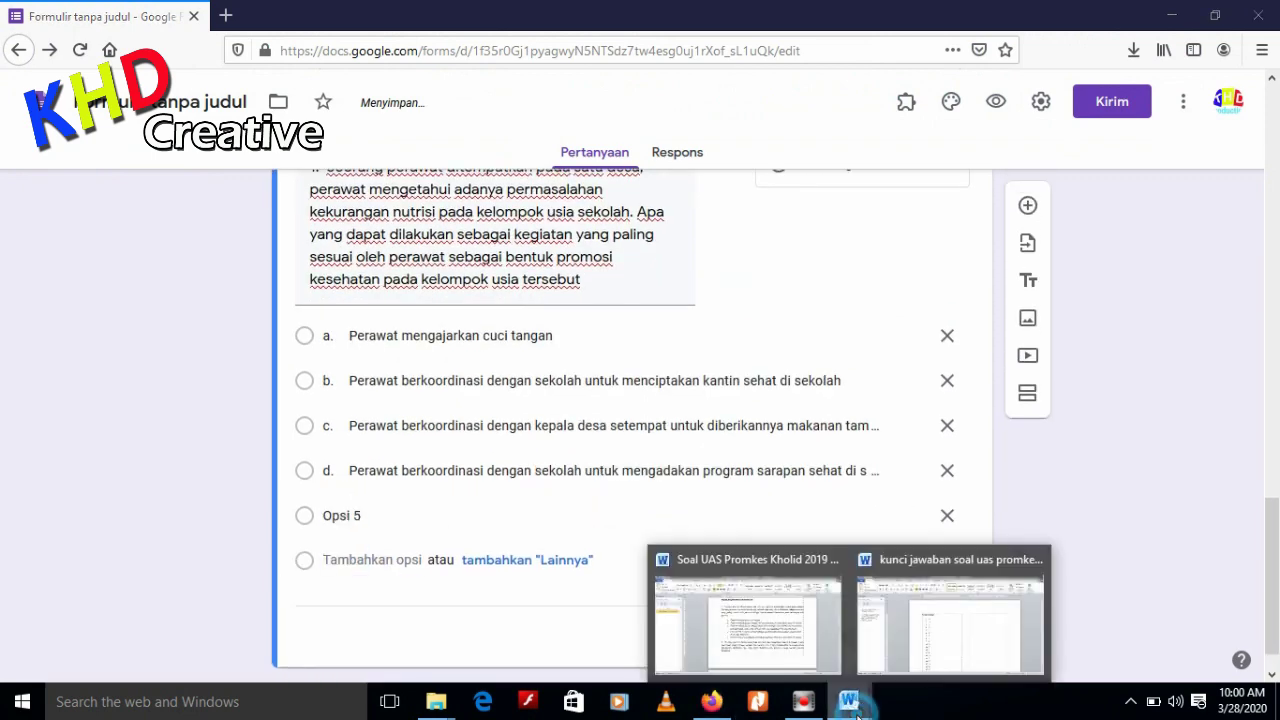
pyautogui.click(865, 665)
pyautogui.click(777, 634)
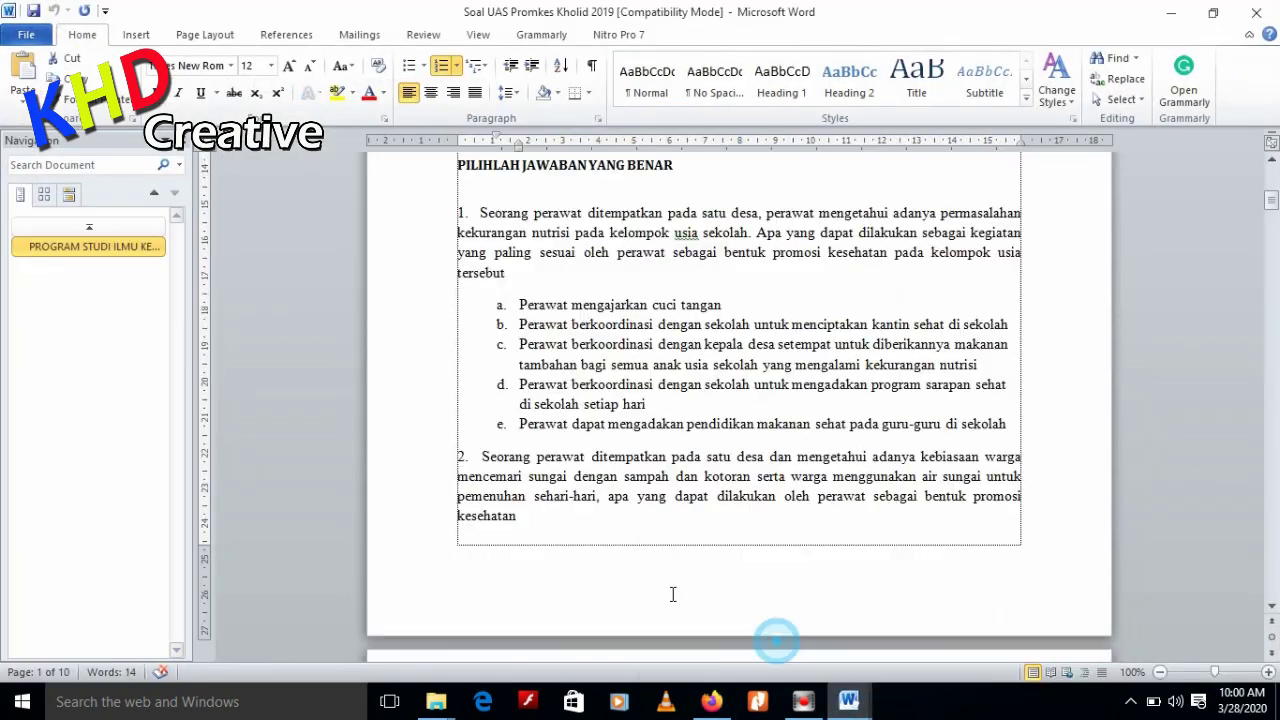
pyautogui.moveTo(520, 424); pyautogui.dragTo(996, 432)
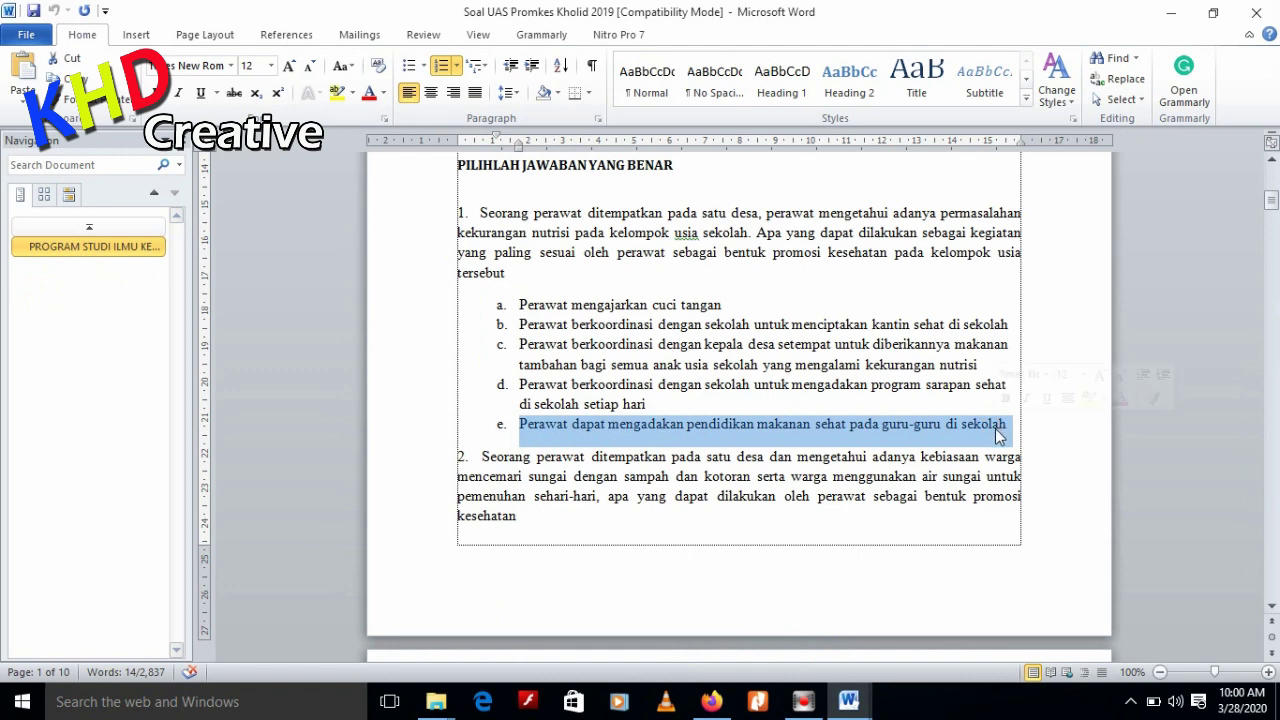
pyautogui.click(711, 701)
pyautogui.hotkey('ctrl', 'v')
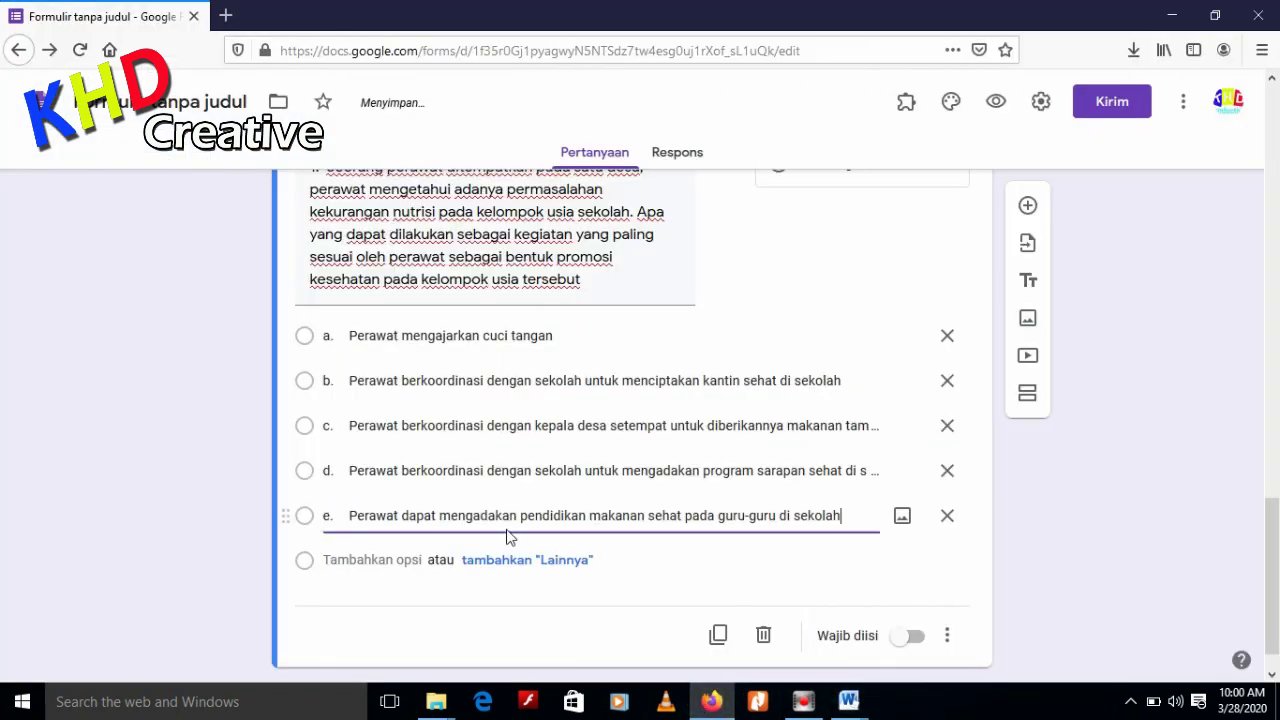
pyautogui.click(1024, 530)
pyautogui.scroll(2, 990, 530)
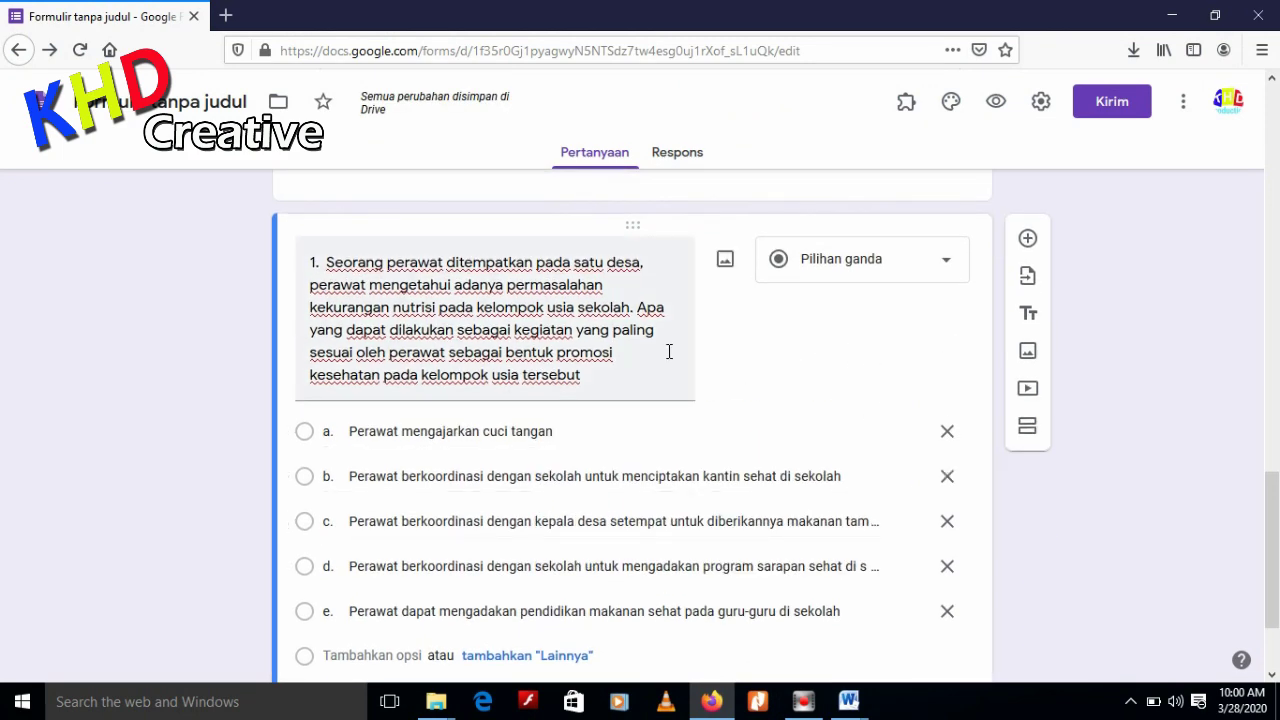
pyautogui.scroll(-2, 669, 366)
pyautogui.scroll(2, 686, 362)
pyautogui.scroll(5, 547, 374)
pyautogui.scroll(4, 580, 390)
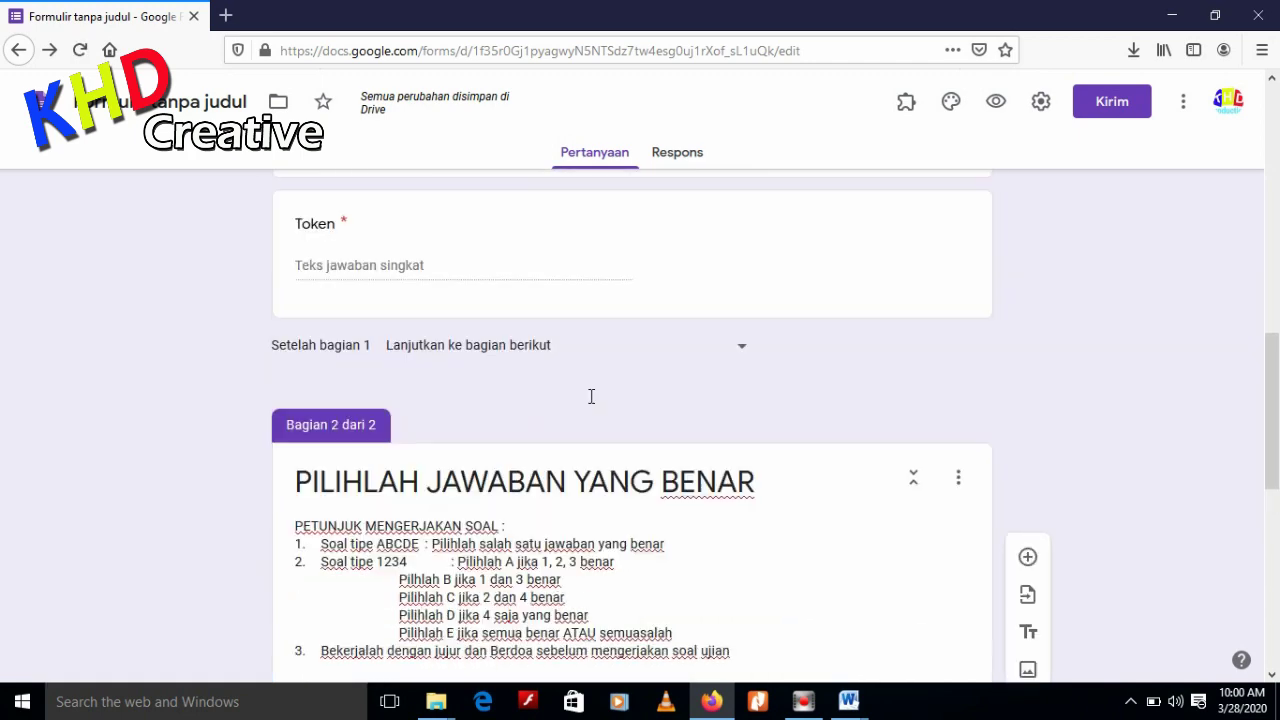
pyautogui.scroll(-4, 740, 362)
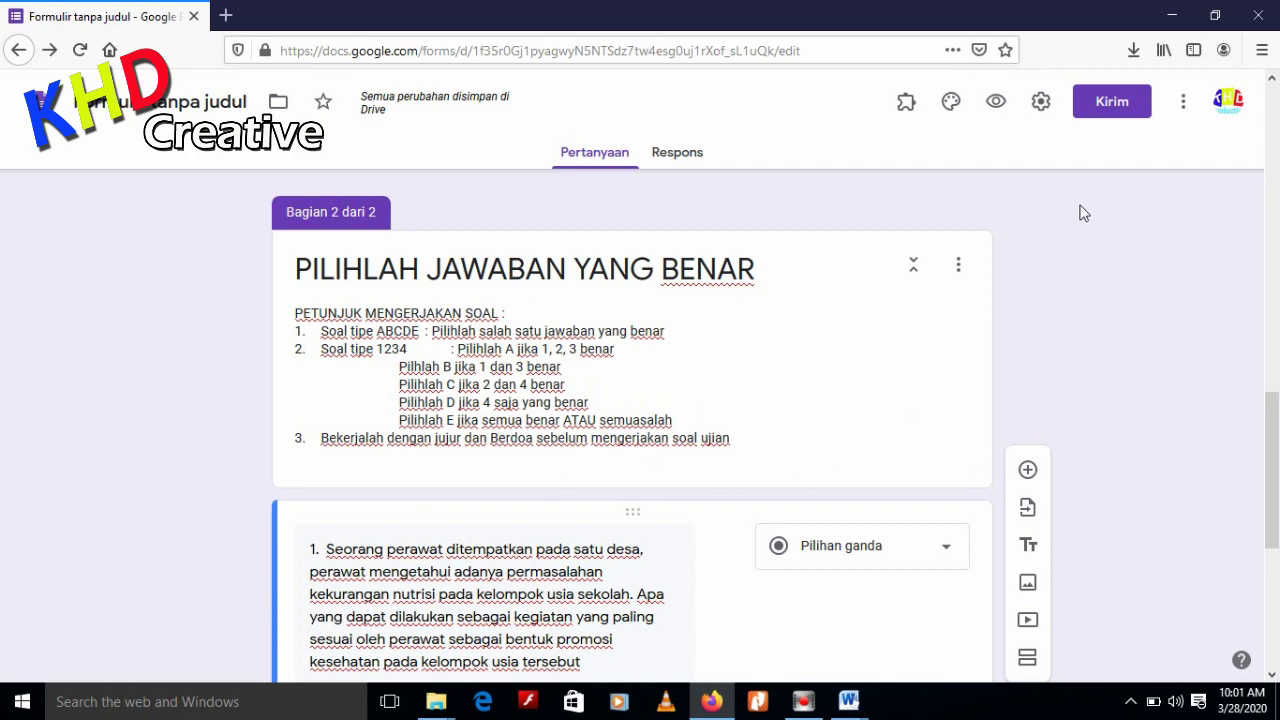
# Enable 'Jadikan ini sebagai kuis', untick missed questions and correct answers, and save
pyautogui.click(1041, 104)
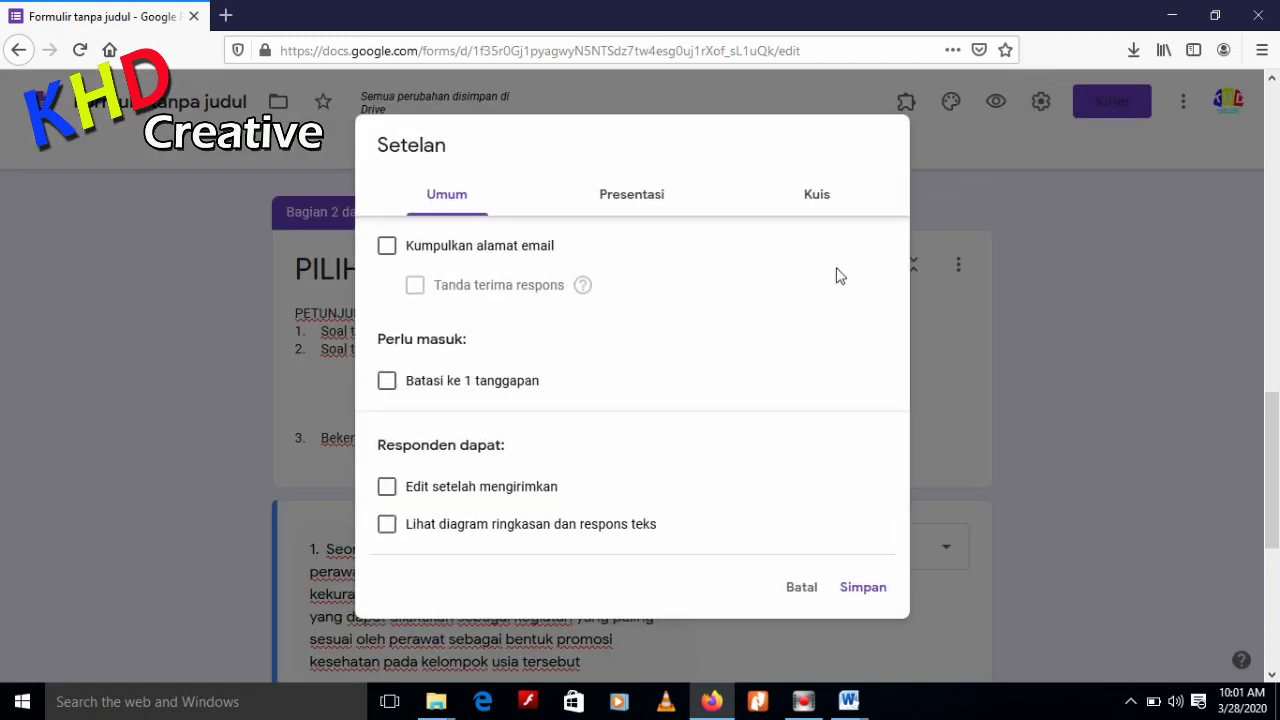
pyautogui.click(818, 204)
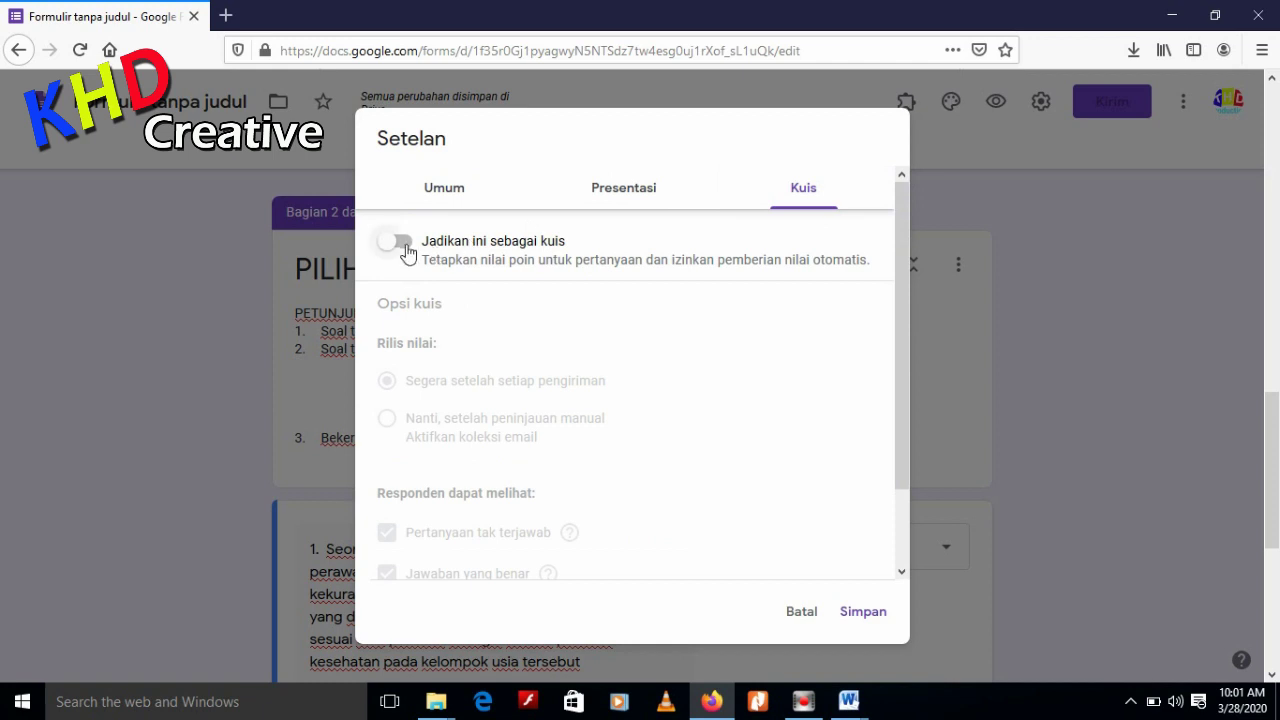
pyautogui.click(405, 250)
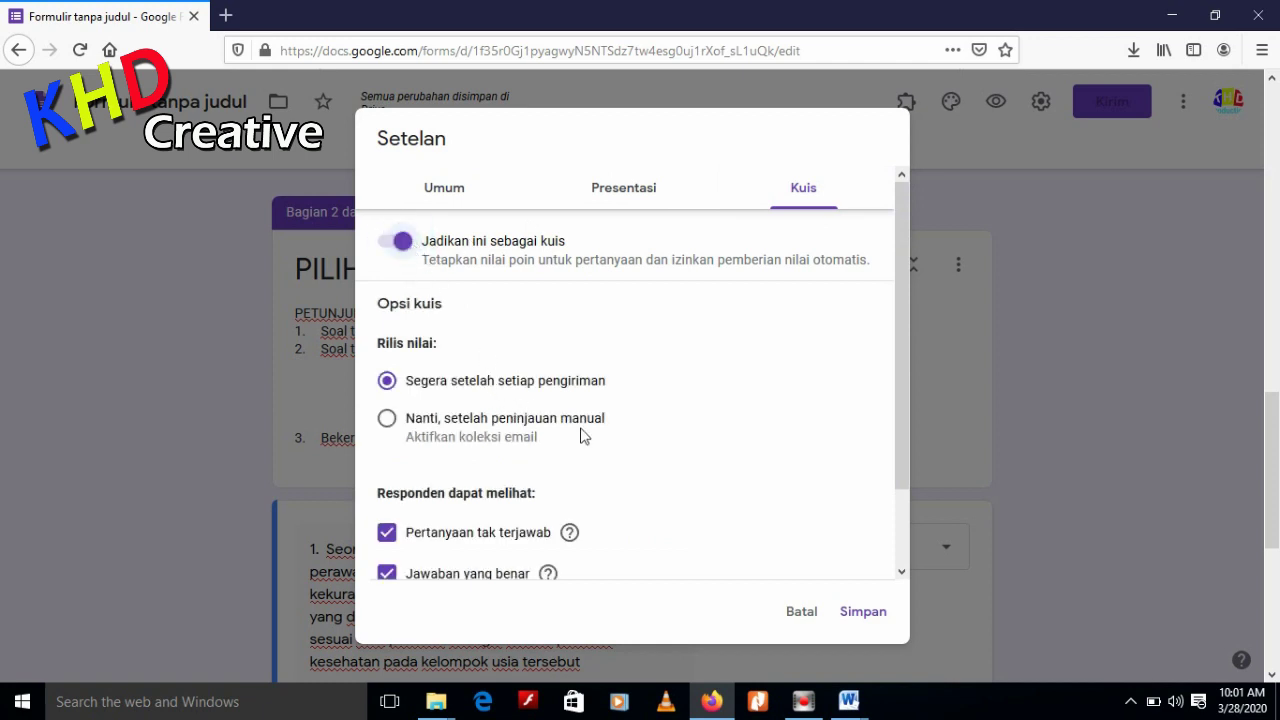
pyautogui.scroll(-2, 585, 437)
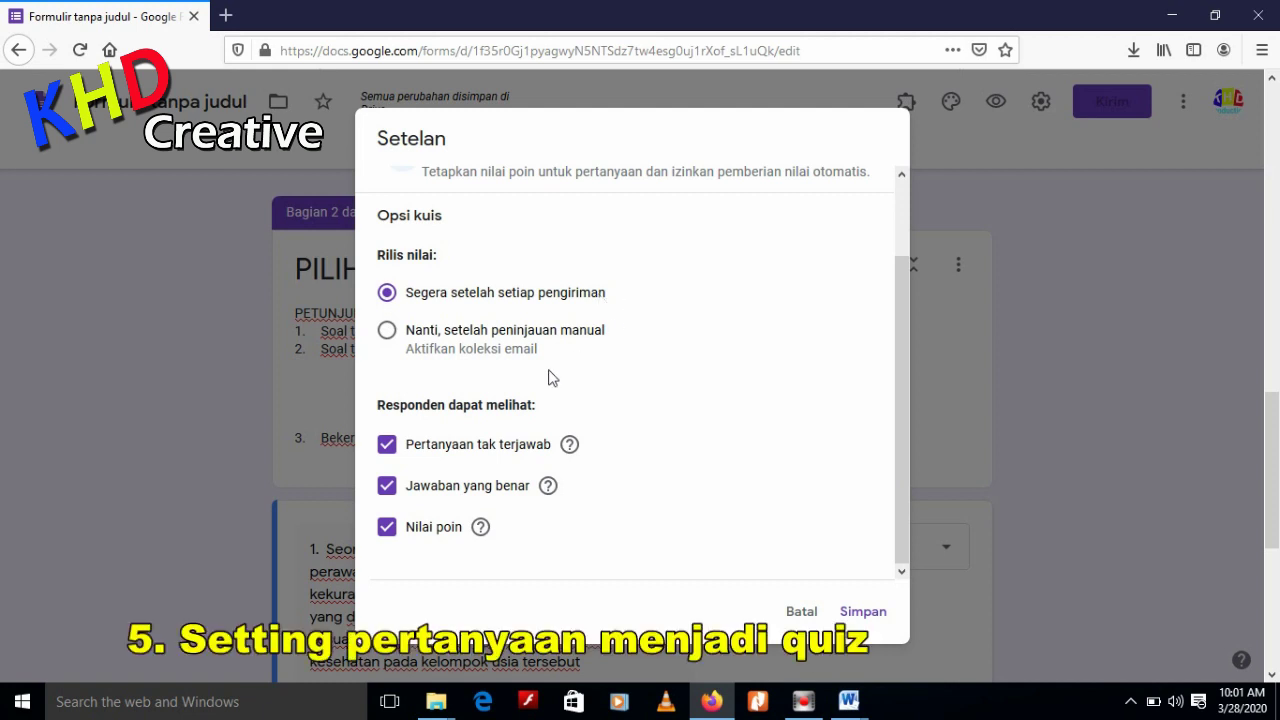
pyautogui.moveTo(377, 406); pyautogui.dragTo(536, 405)
pyautogui.click(614, 418)
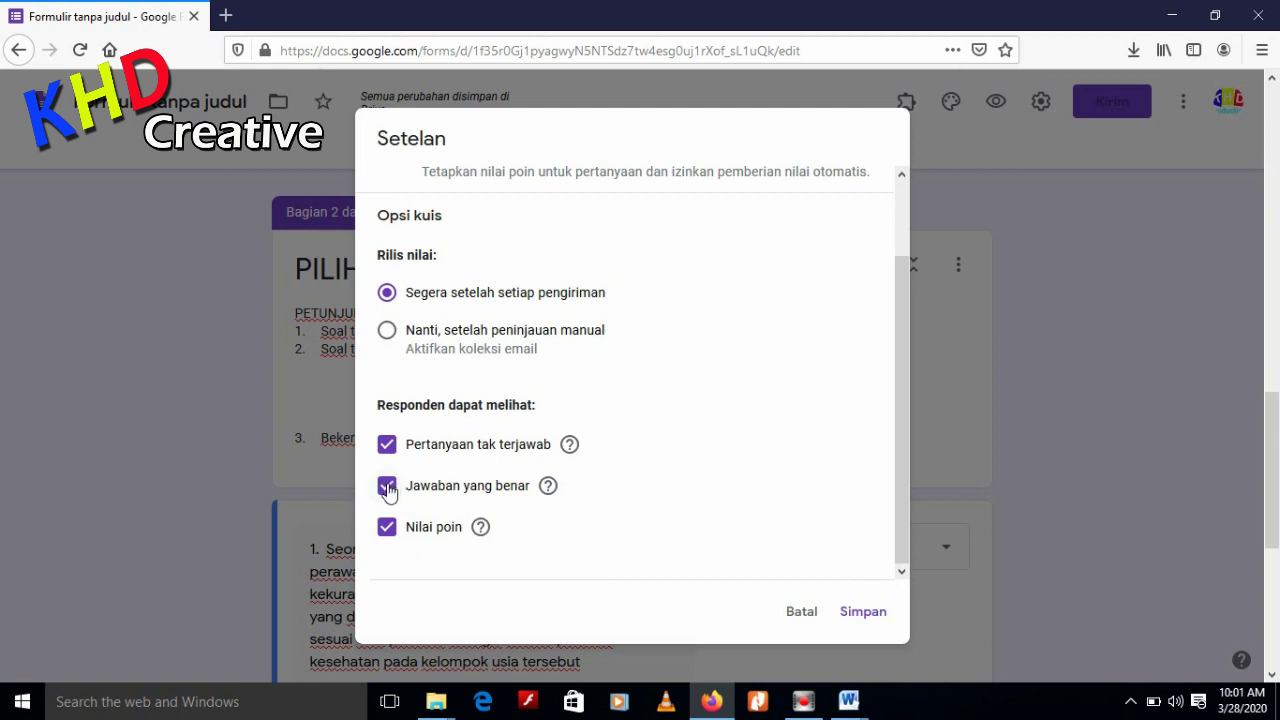
pyautogui.click(387, 488)
pyautogui.click(387, 449)
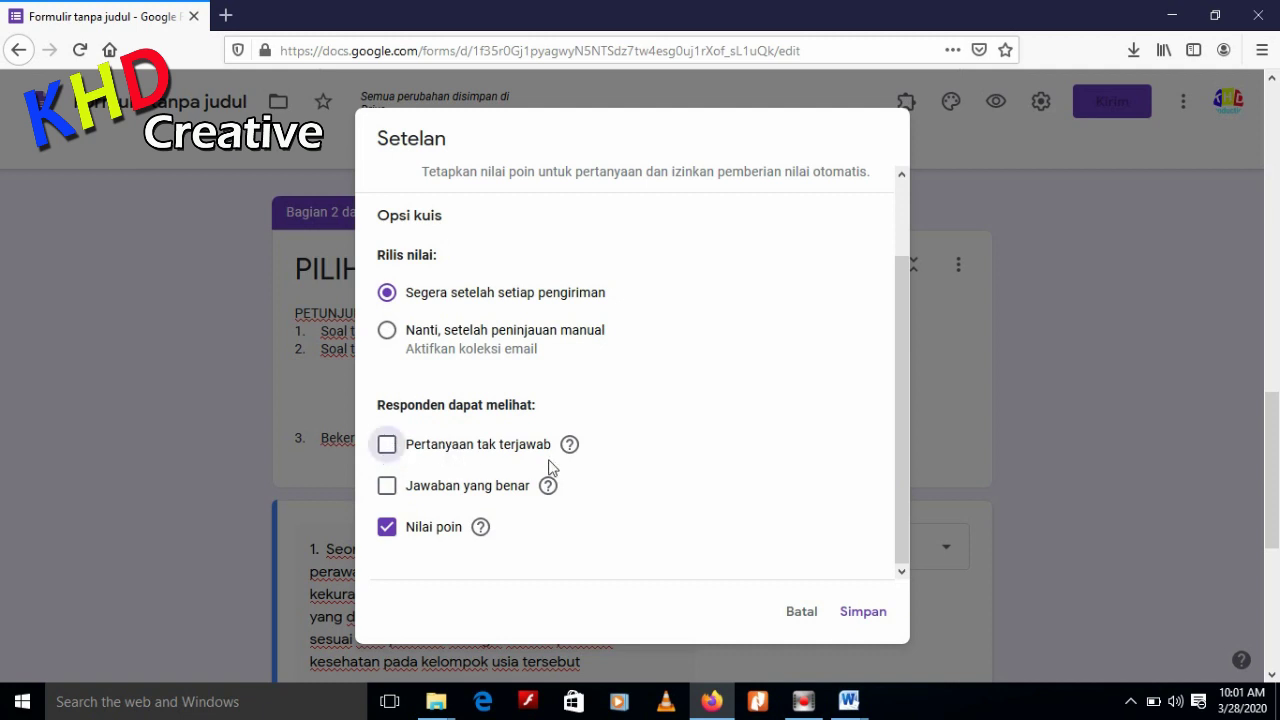
pyautogui.click(860, 615)
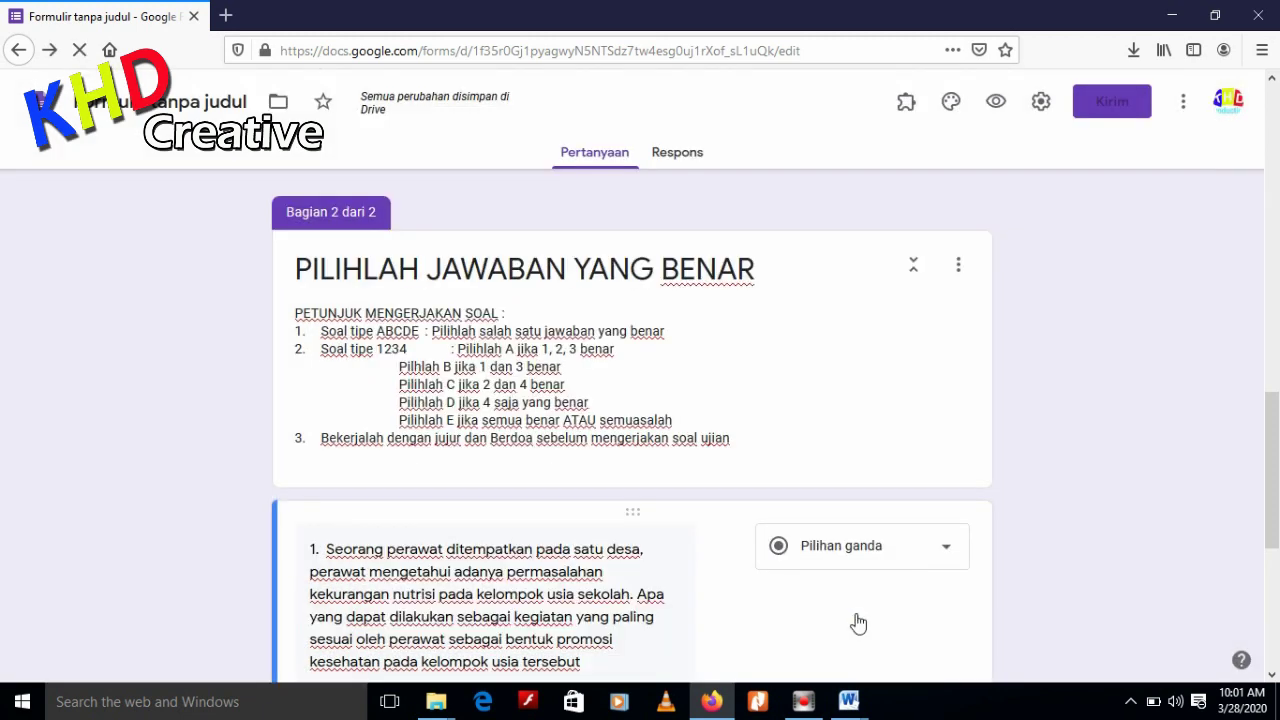
# Save the Presentasi settings with question order unshuffled and the submit-another-response link on
pyautogui.click(1041, 102)
pyautogui.click(615, 201)
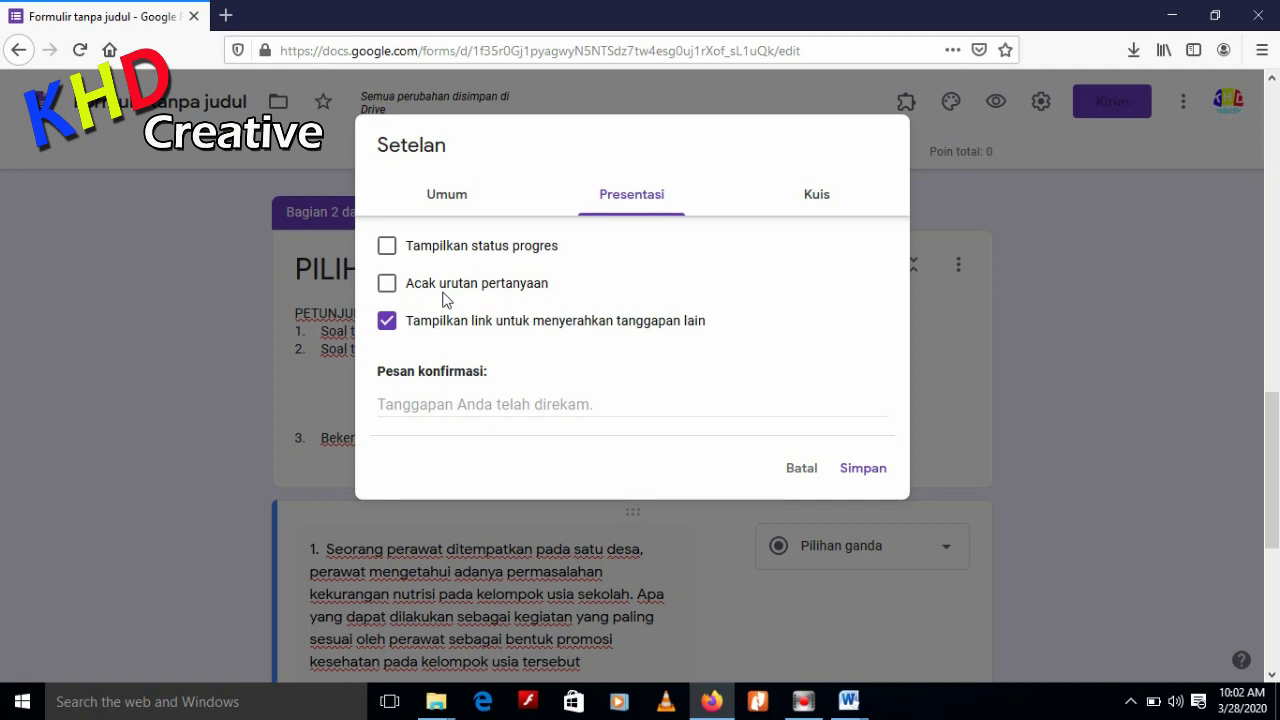
pyautogui.click(868, 472)
# Open question 1's answer key and look up its answer, D, in the answer key document
pyautogui.scroll(-4, 976, 466)
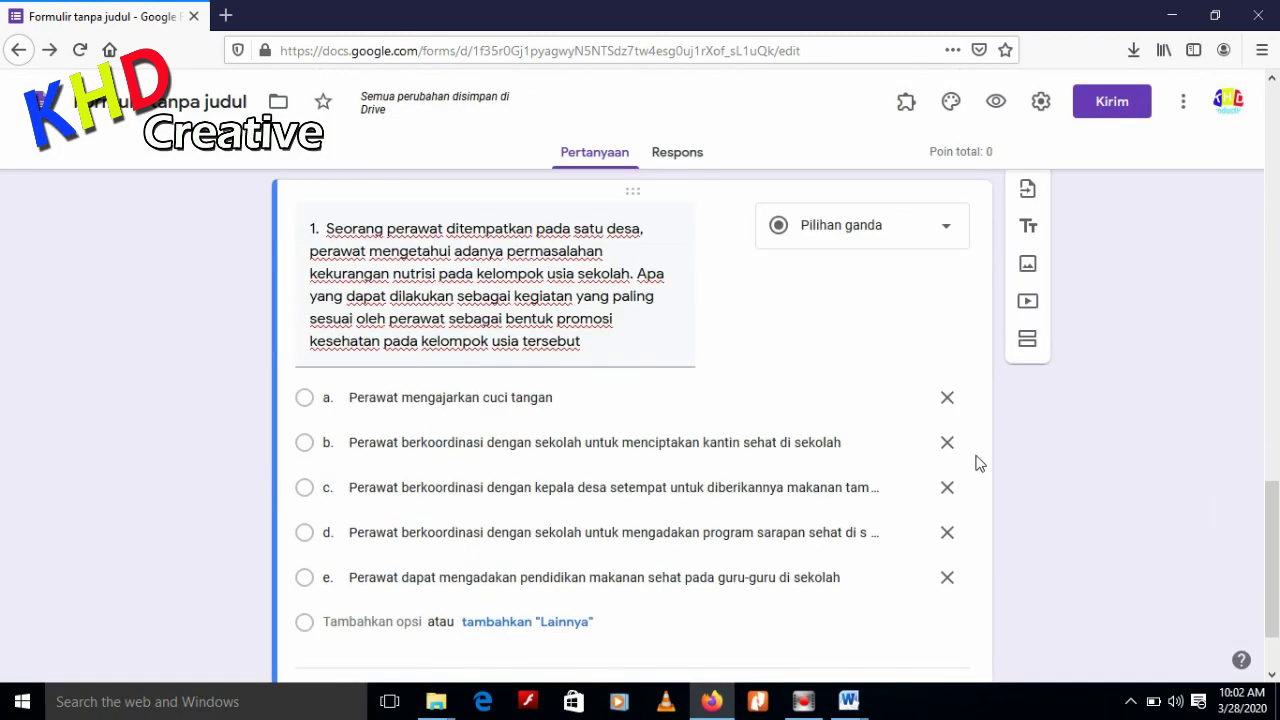
pyautogui.scroll(1, 966, 460)
pyautogui.scroll(-3, 878, 413)
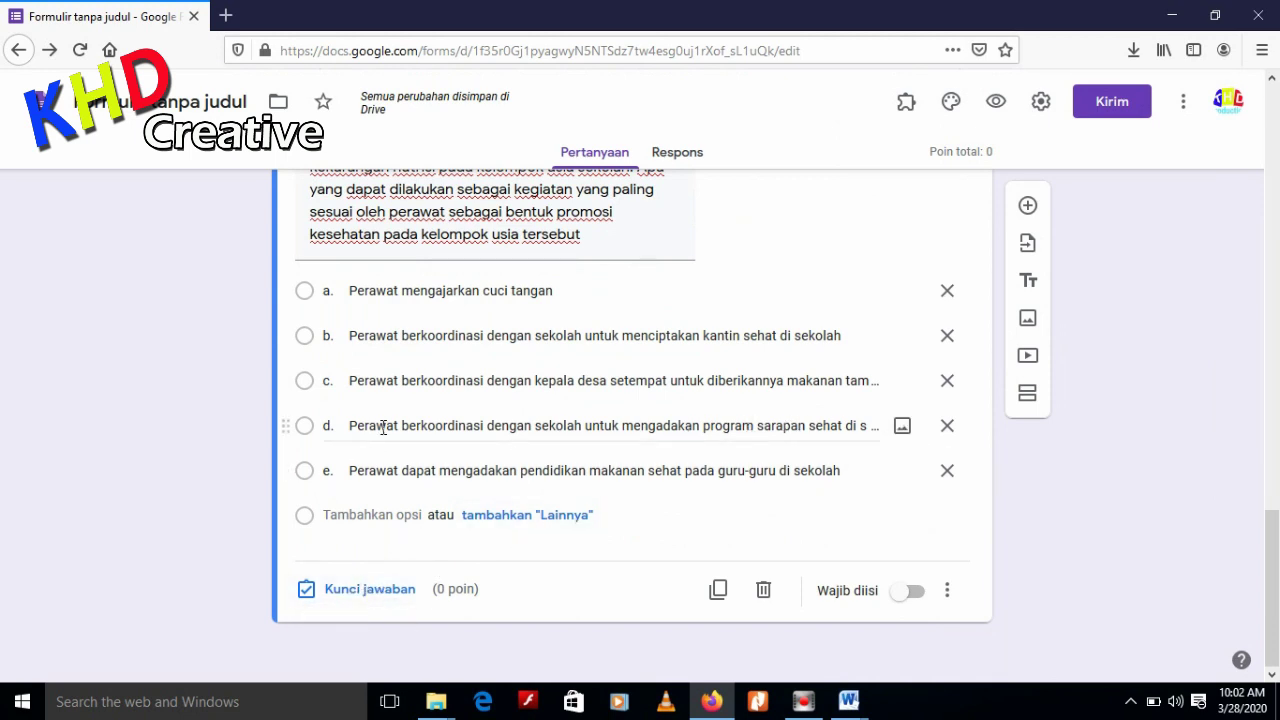
pyautogui.click(381, 596)
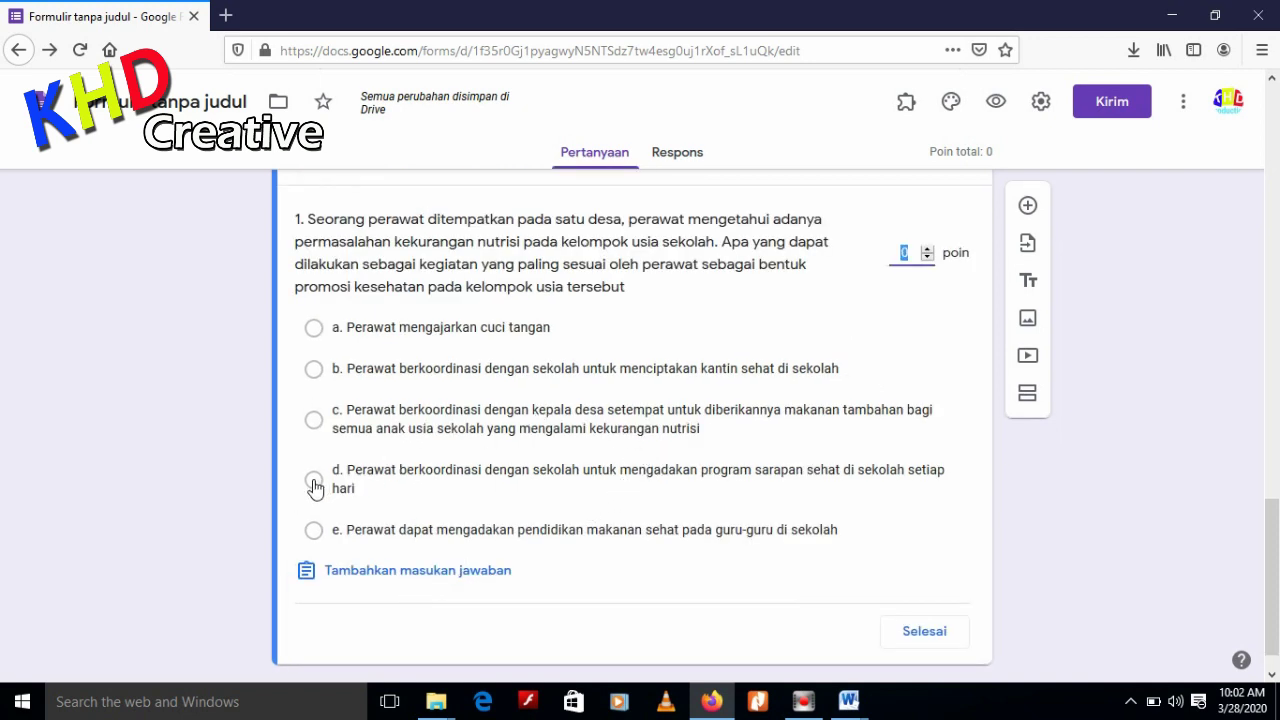
pyautogui.click(858, 706)
pyautogui.click(941, 641)
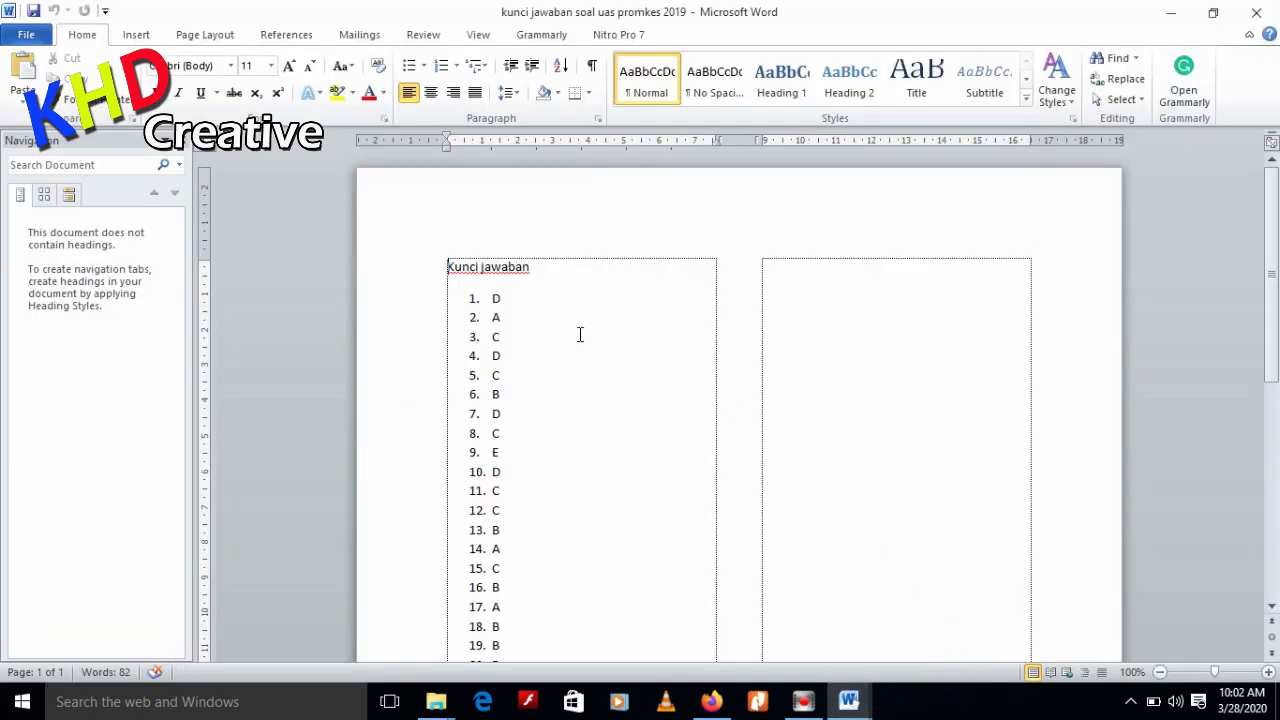
pyautogui.doubleClick(503, 298)
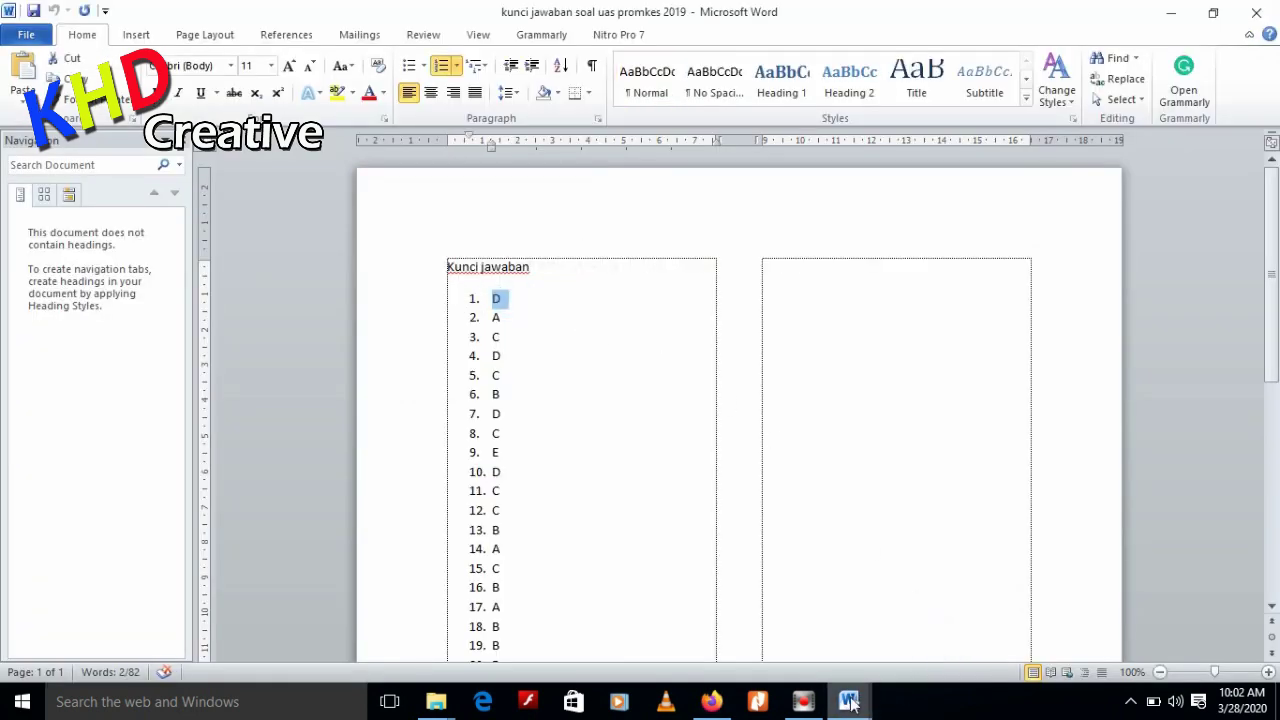
# Mark option d, the school breakfast program, as correct and finish the answer key
pyautogui.click(711, 701)
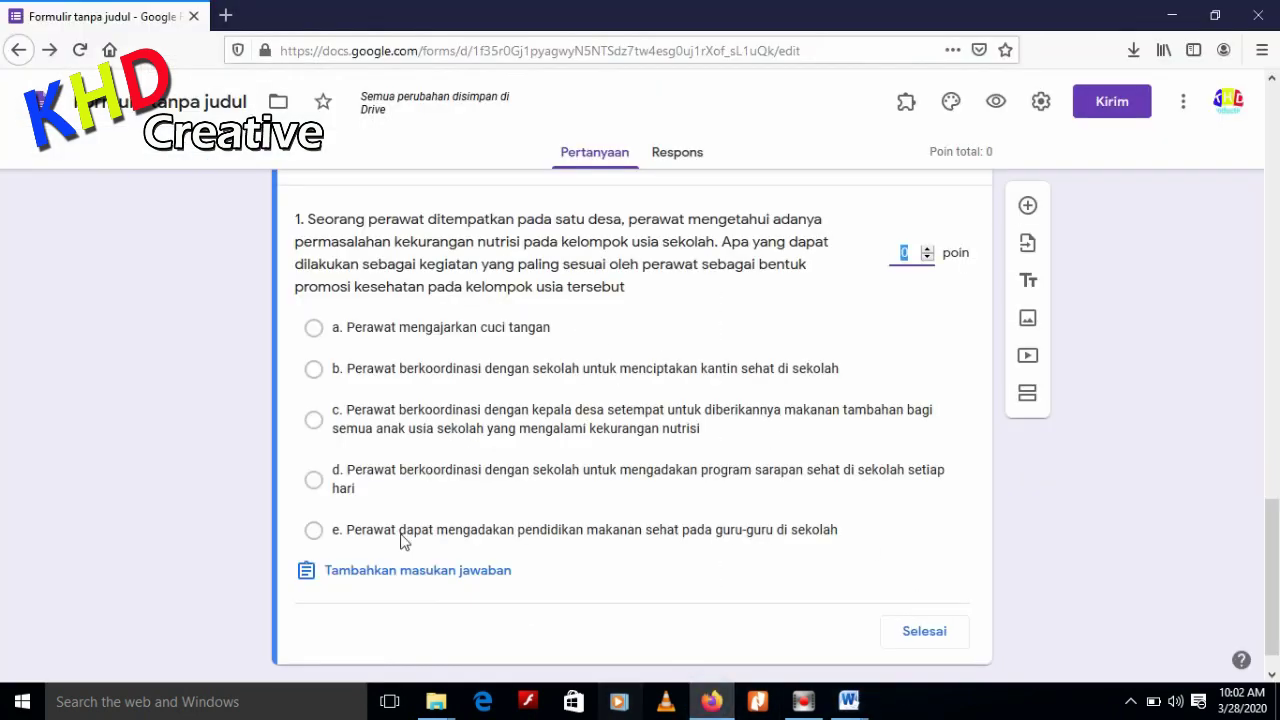
pyautogui.click(315, 486)
pyautogui.click(906, 444)
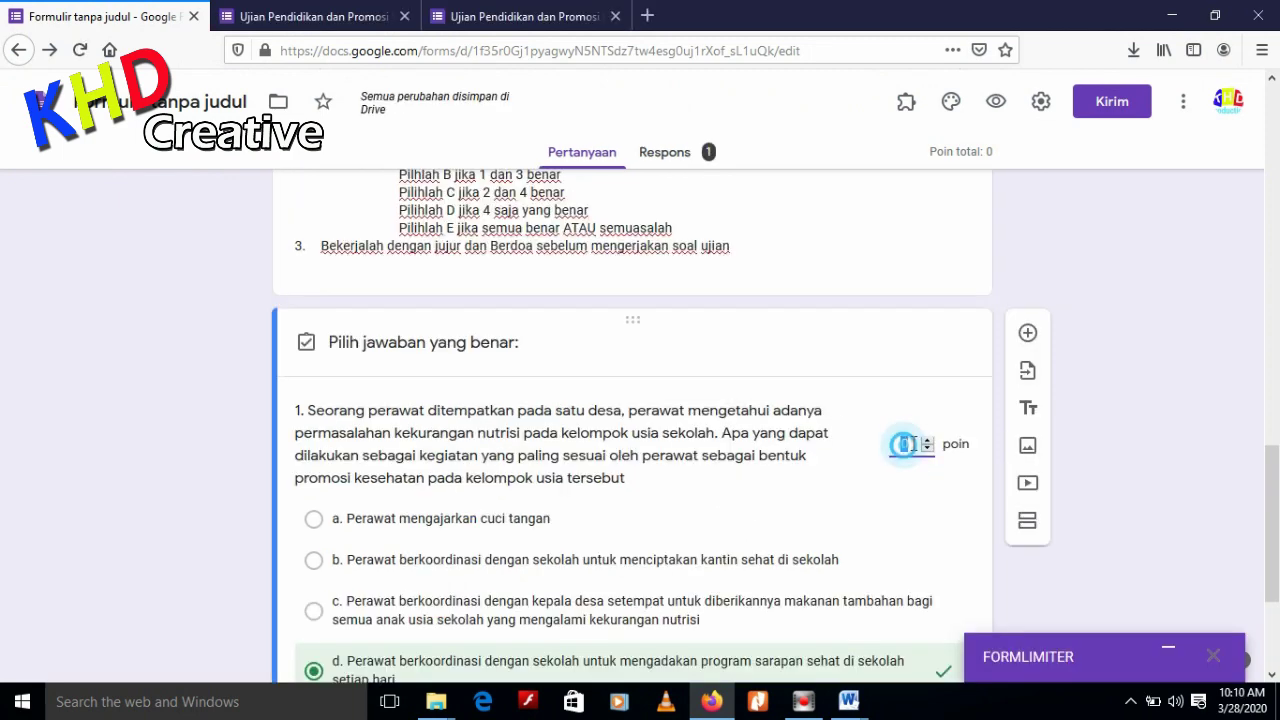
pyautogui.write('10')
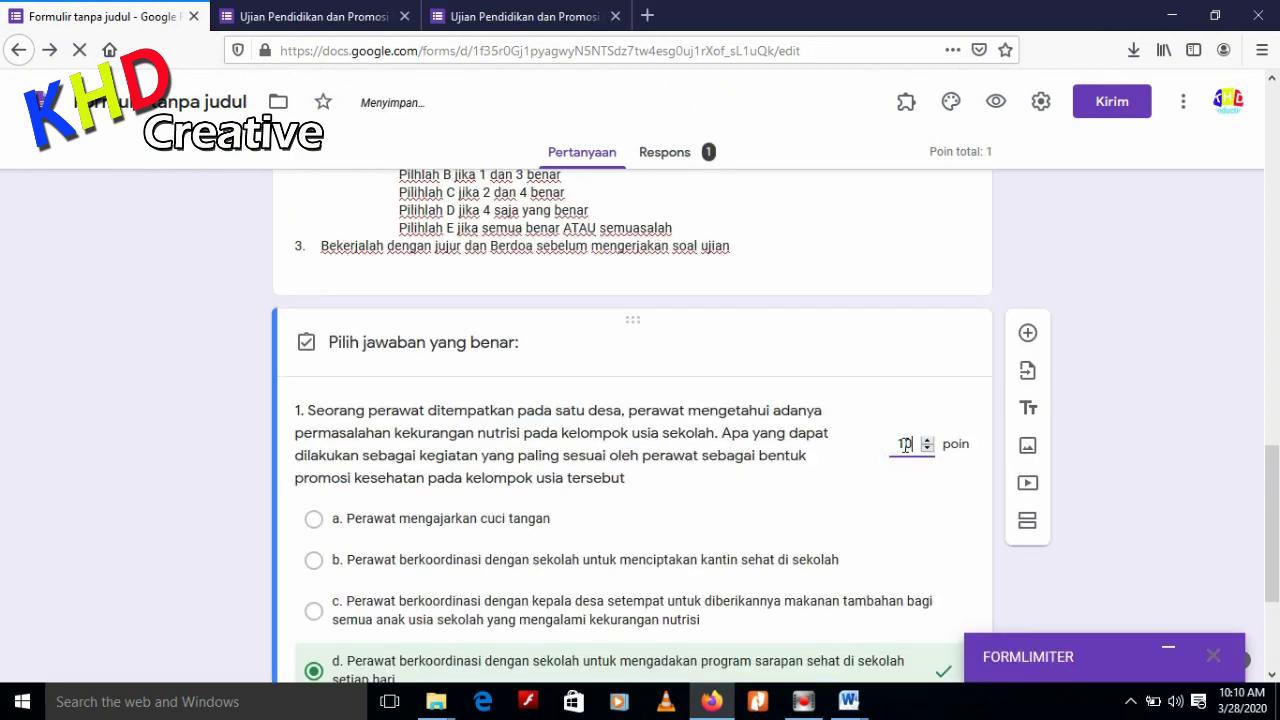
pyautogui.scroll(-3, 908, 497)
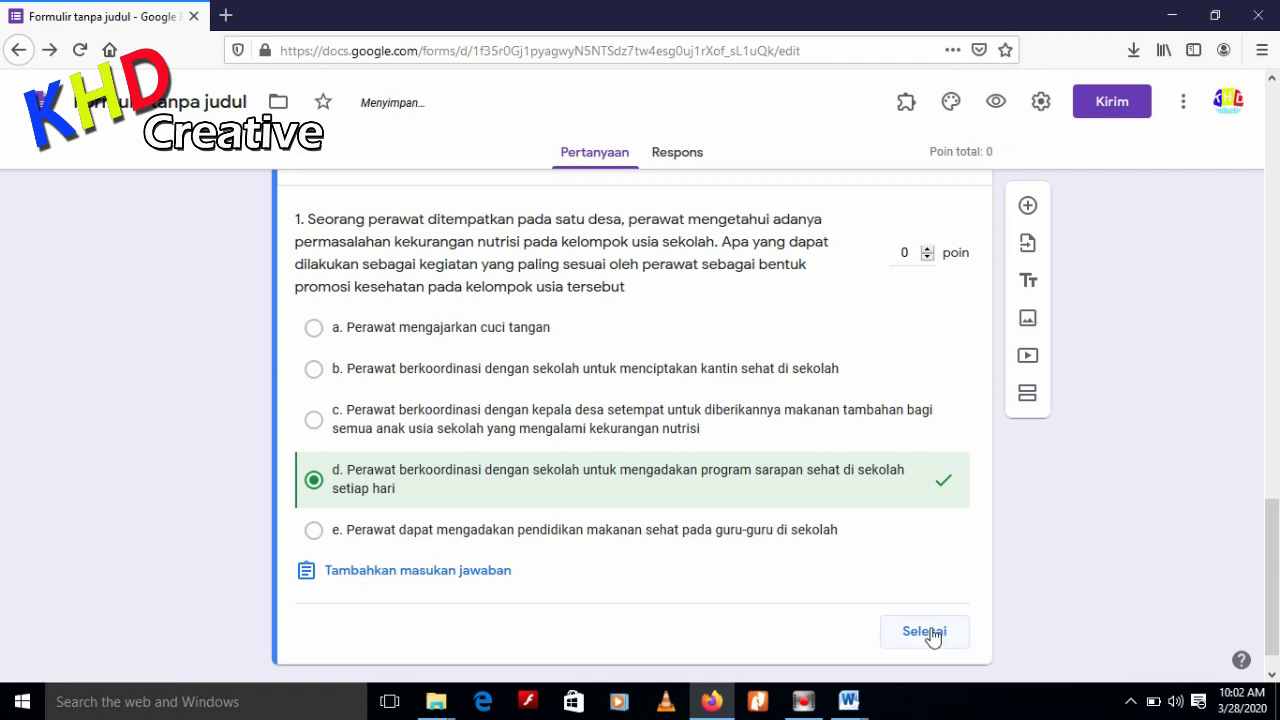
pyautogui.click(927, 633)
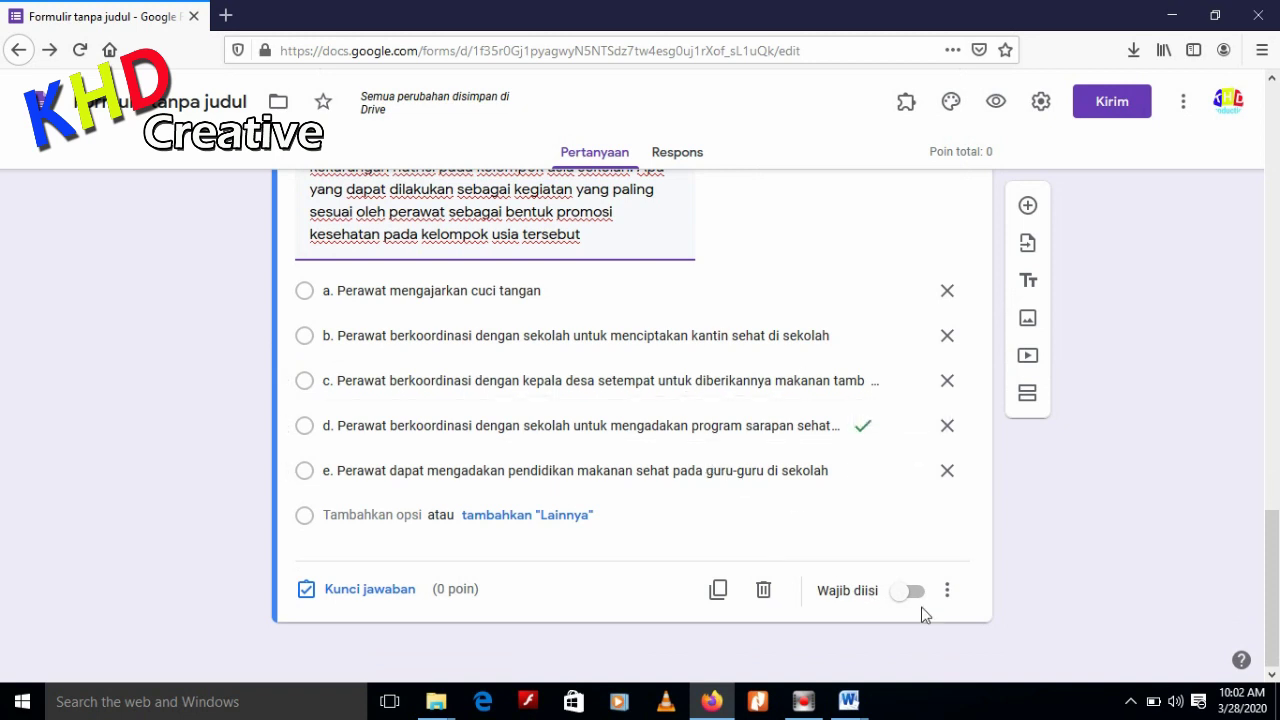
pyautogui.click(947, 593)
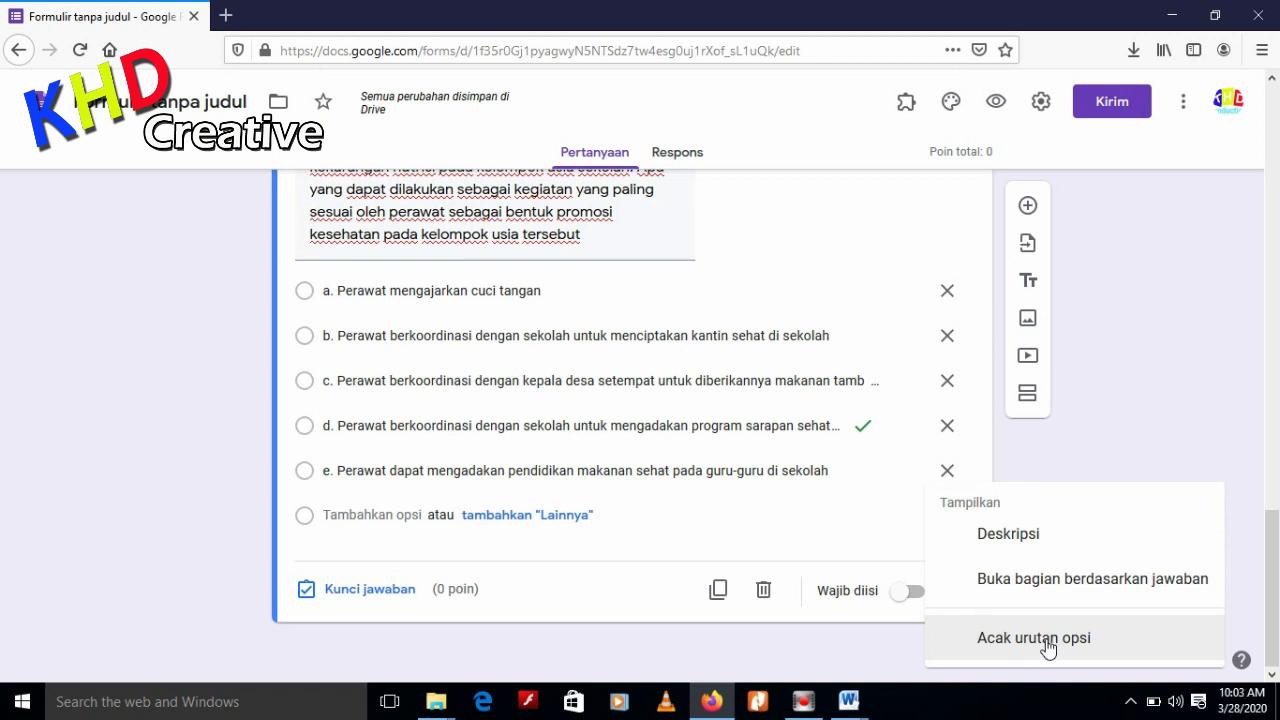
pyautogui.click(1071, 469)
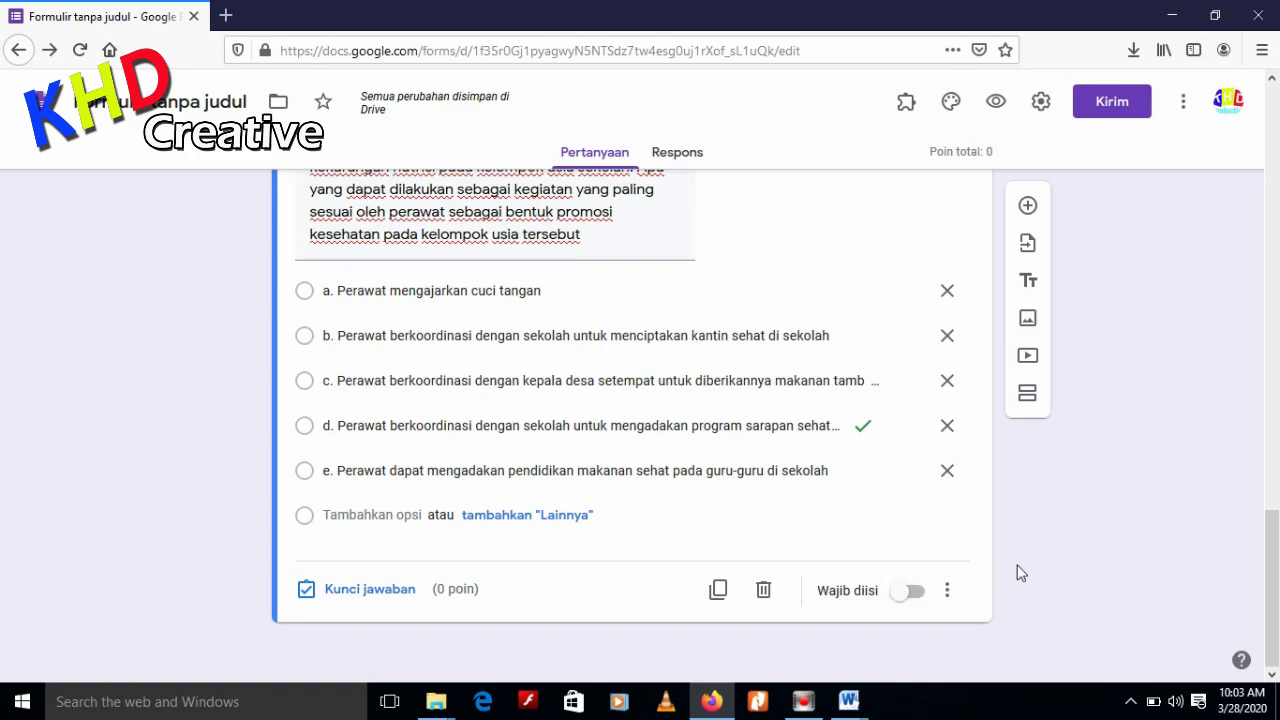
# Review question 1's five options, then open the form editor's three-dot More menu
pyautogui.scroll(2, 1014, 571)
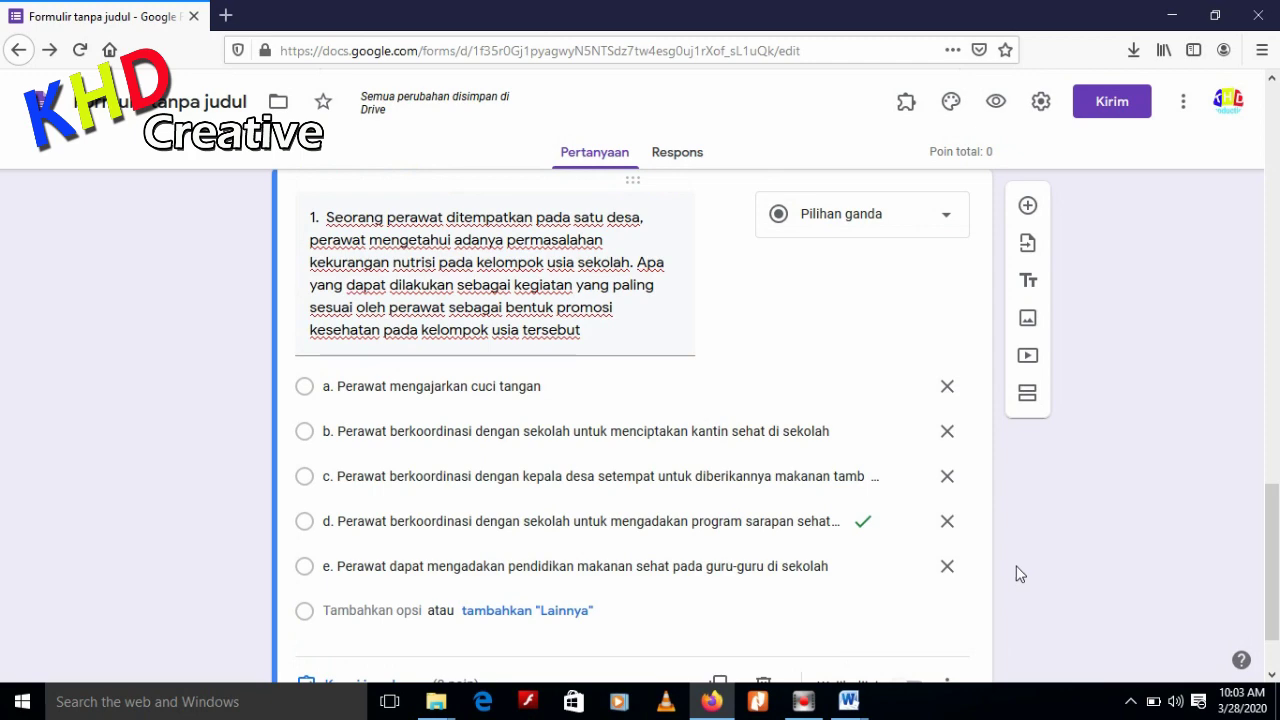
pyautogui.scroll(6, 1018, 574)
pyautogui.scroll(-5, 703, 374)
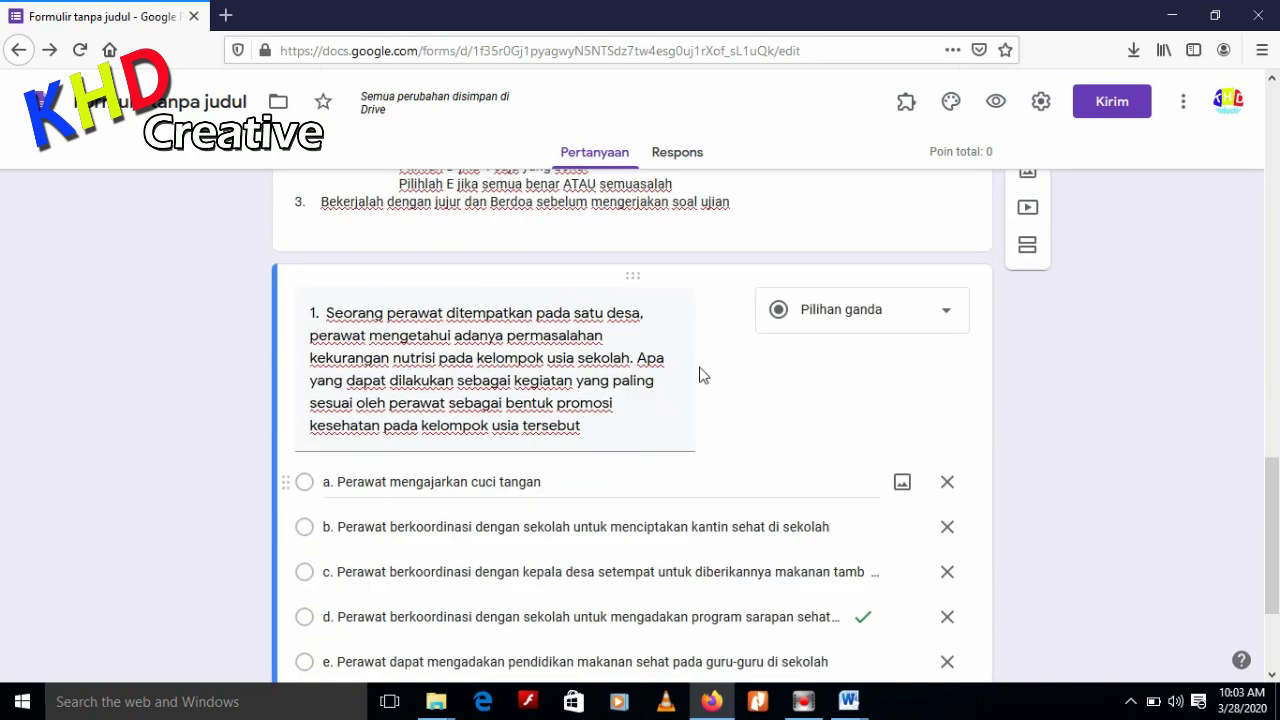
pyautogui.scroll(-2, 714, 451)
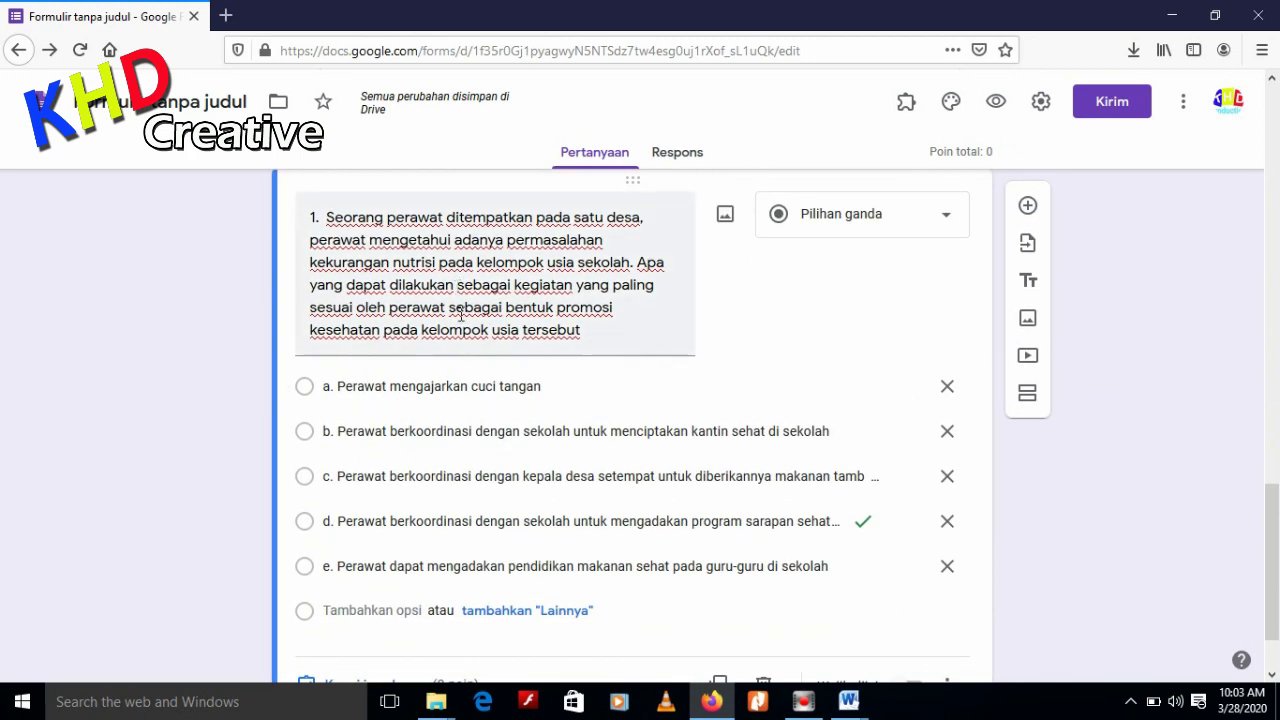
pyautogui.scroll(-2, 654, 366)
pyautogui.scroll(3, 903, 334)
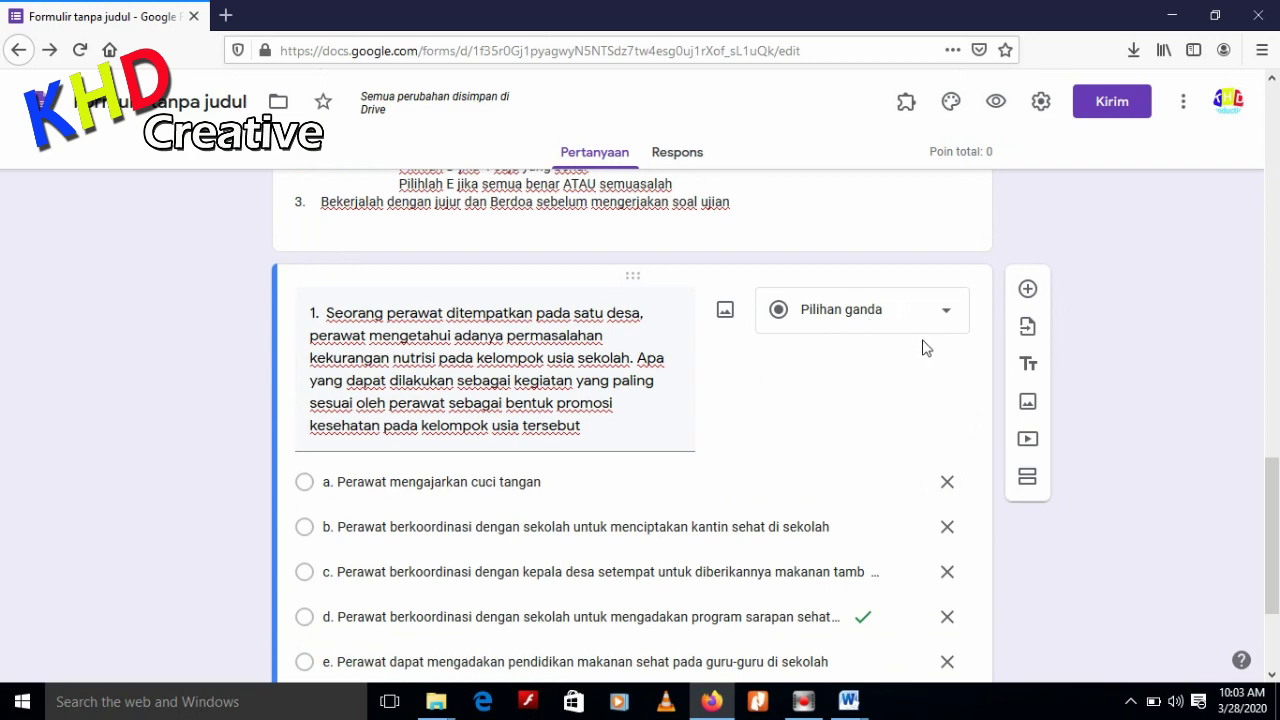
pyautogui.scroll(-3, 862, 418)
pyautogui.scroll(1, 875, 370)
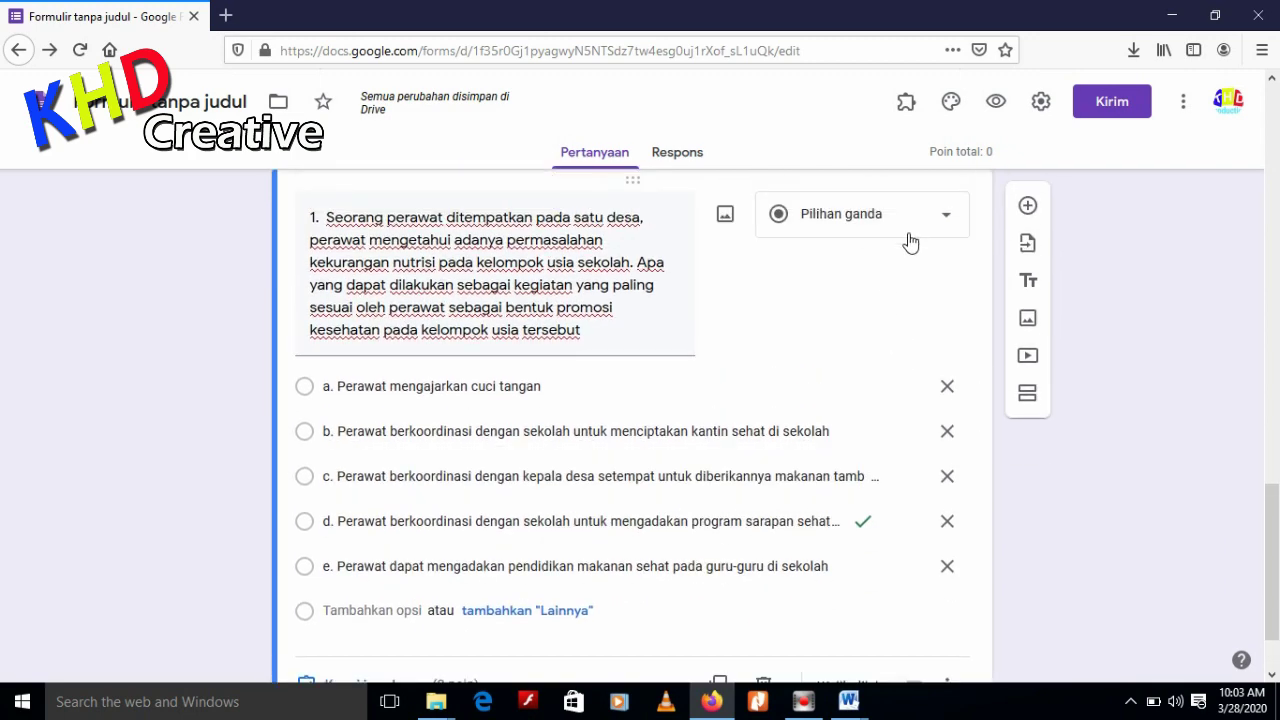
pyautogui.scroll(-1, 878, 387)
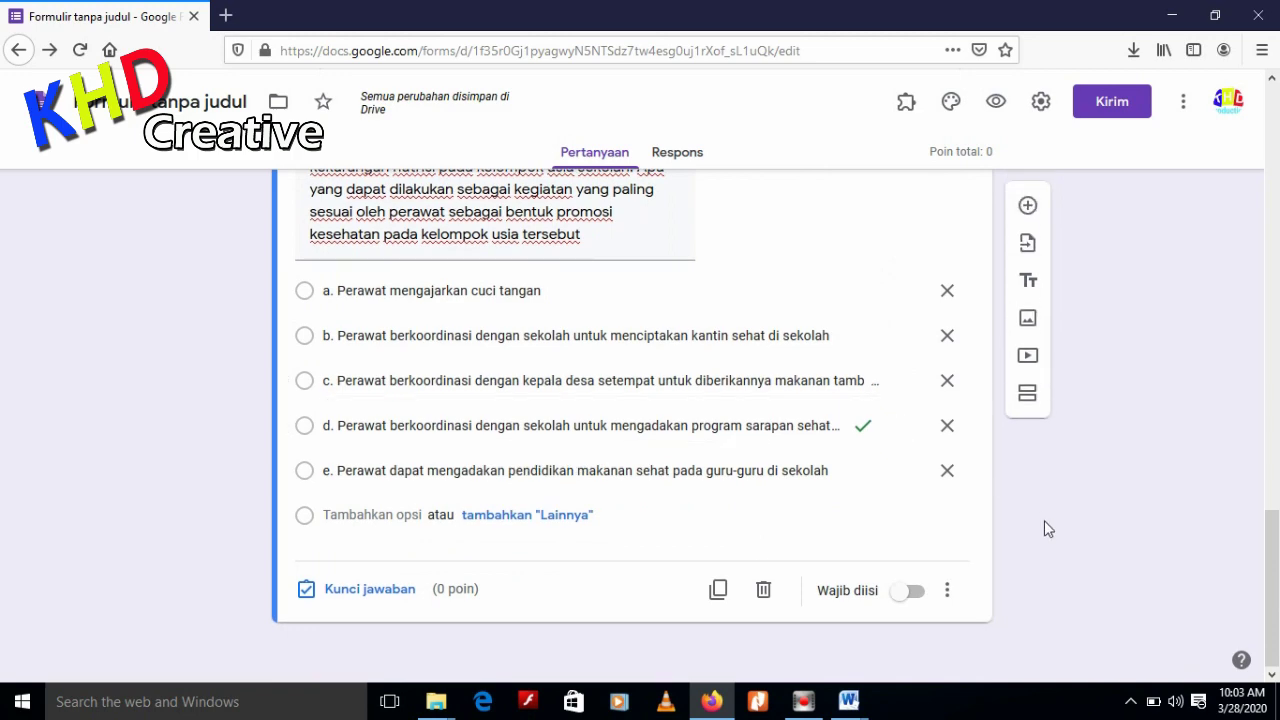
pyautogui.scroll(3, 1042, 524)
pyautogui.scroll(-1, 1040, 525)
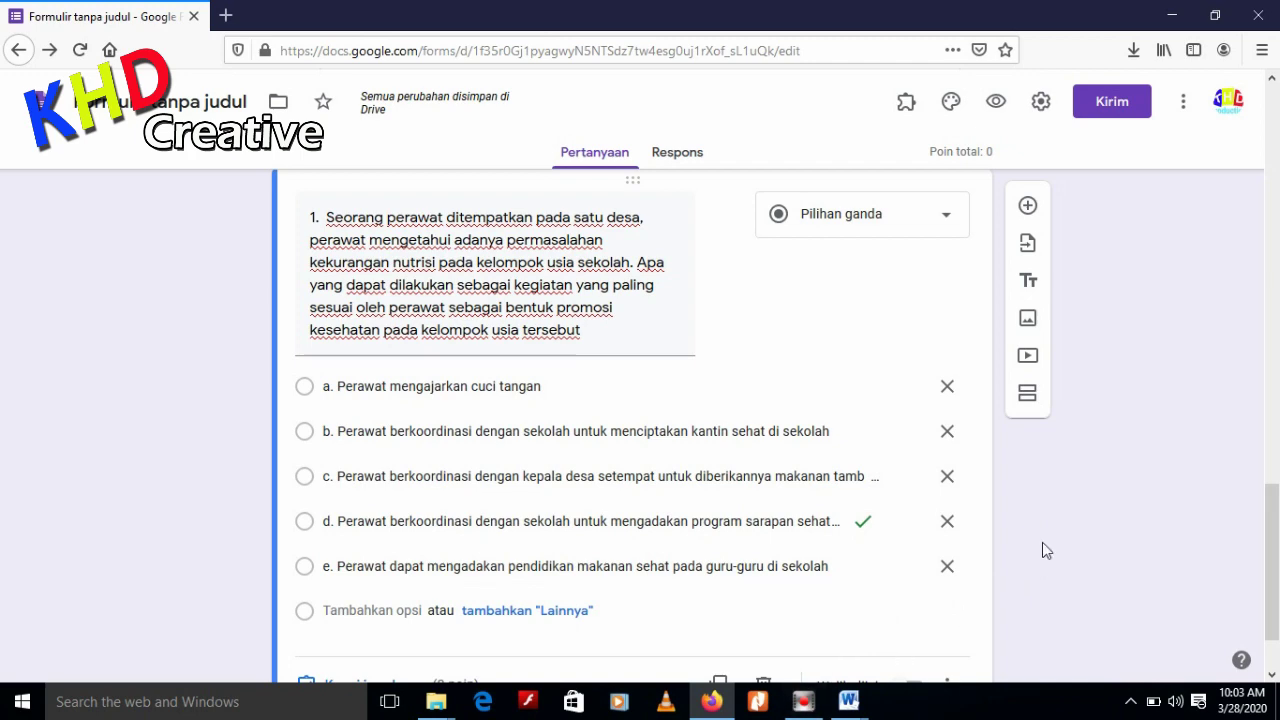
pyautogui.scroll(3, 1042, 551)
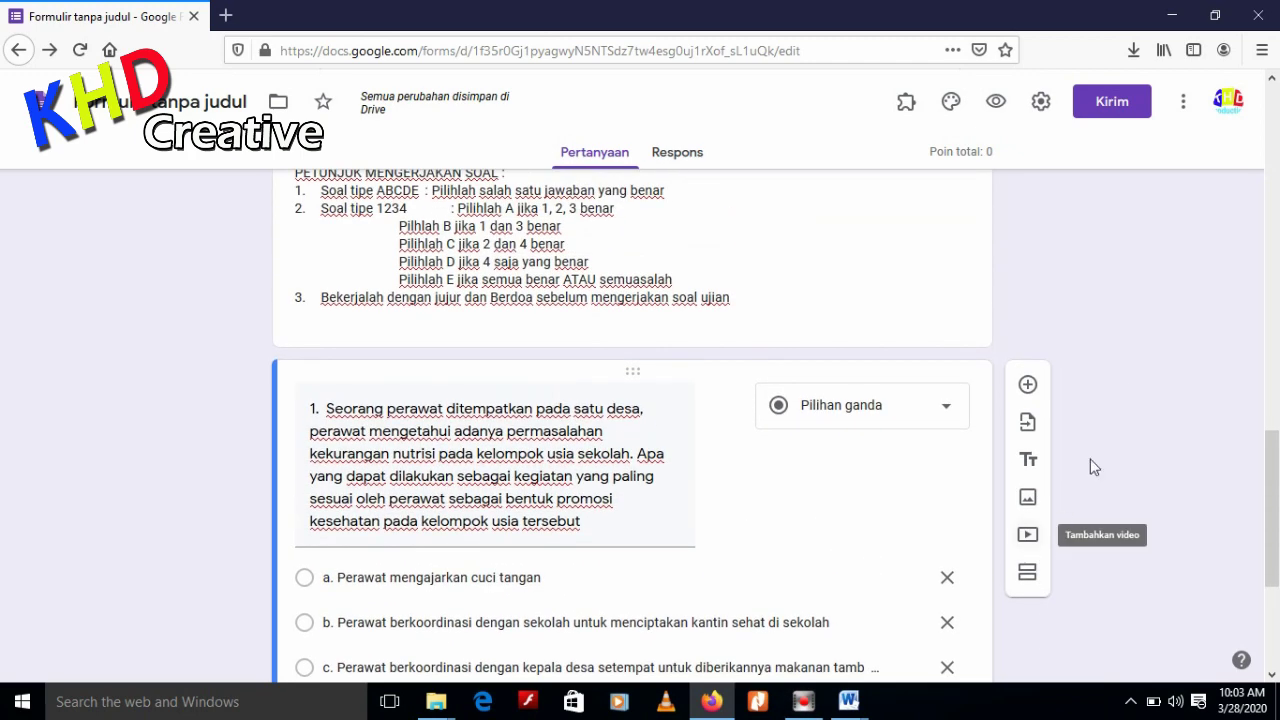
pyautogui.scroll(-2, 1129, 378)
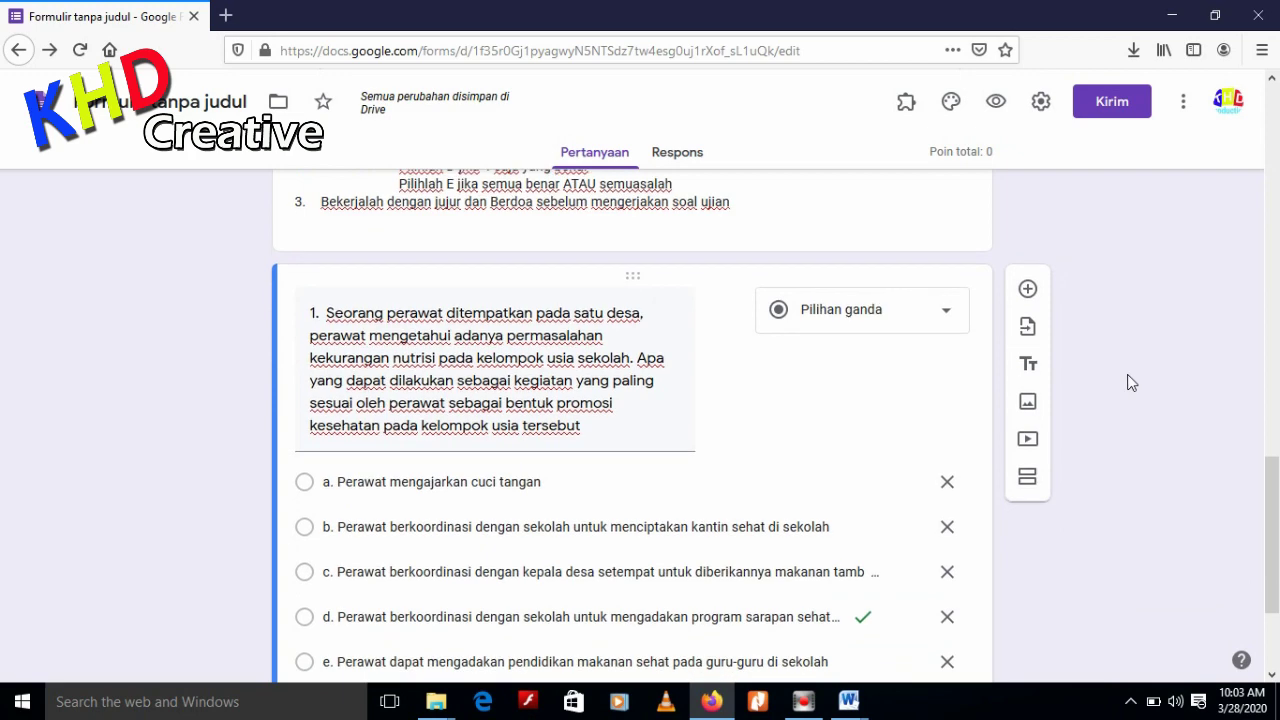
pyautogui.scroll(-2, 1130, 383)
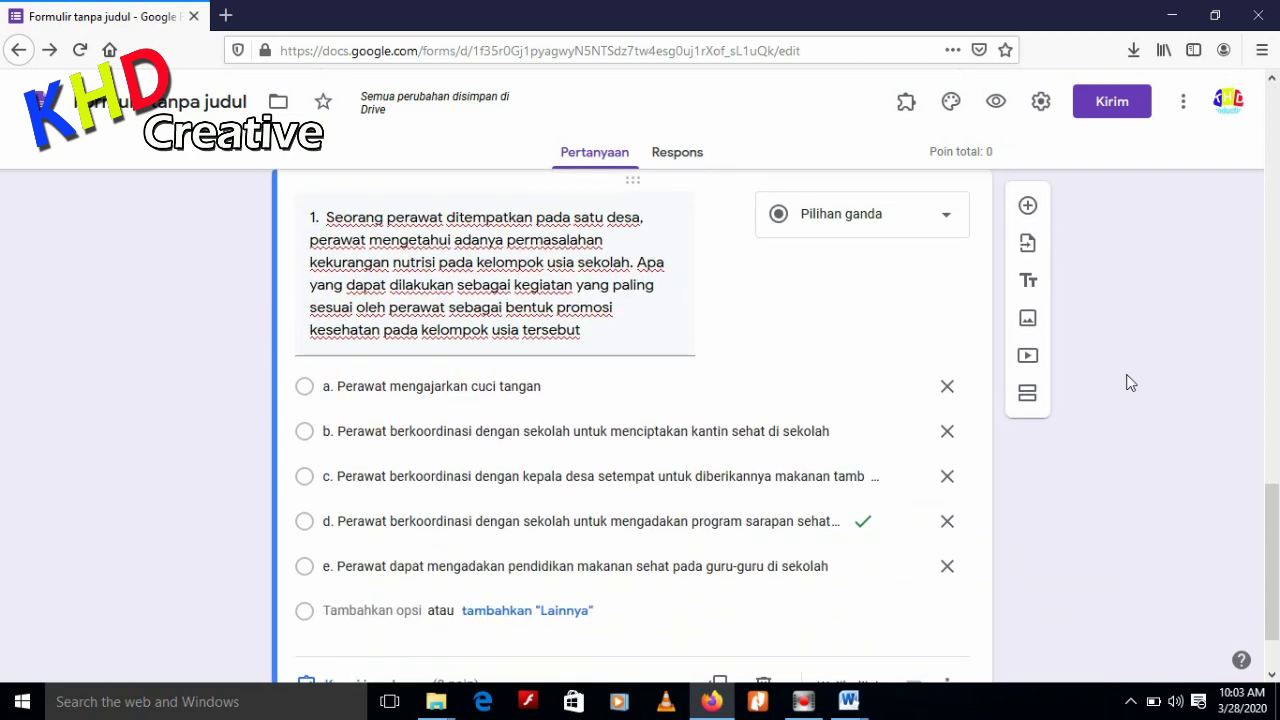
pyautogui.scroll(2, 1130, 383)
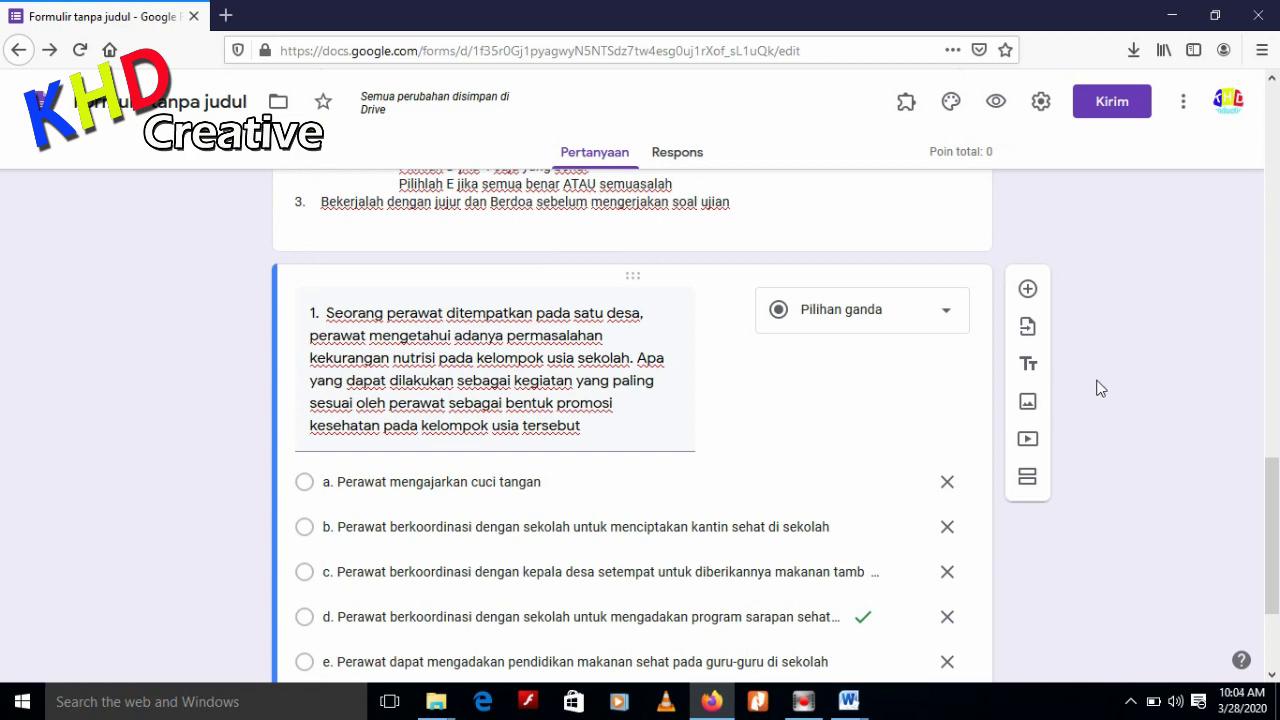
pyautogui.scroll(-2, 1100, 388)
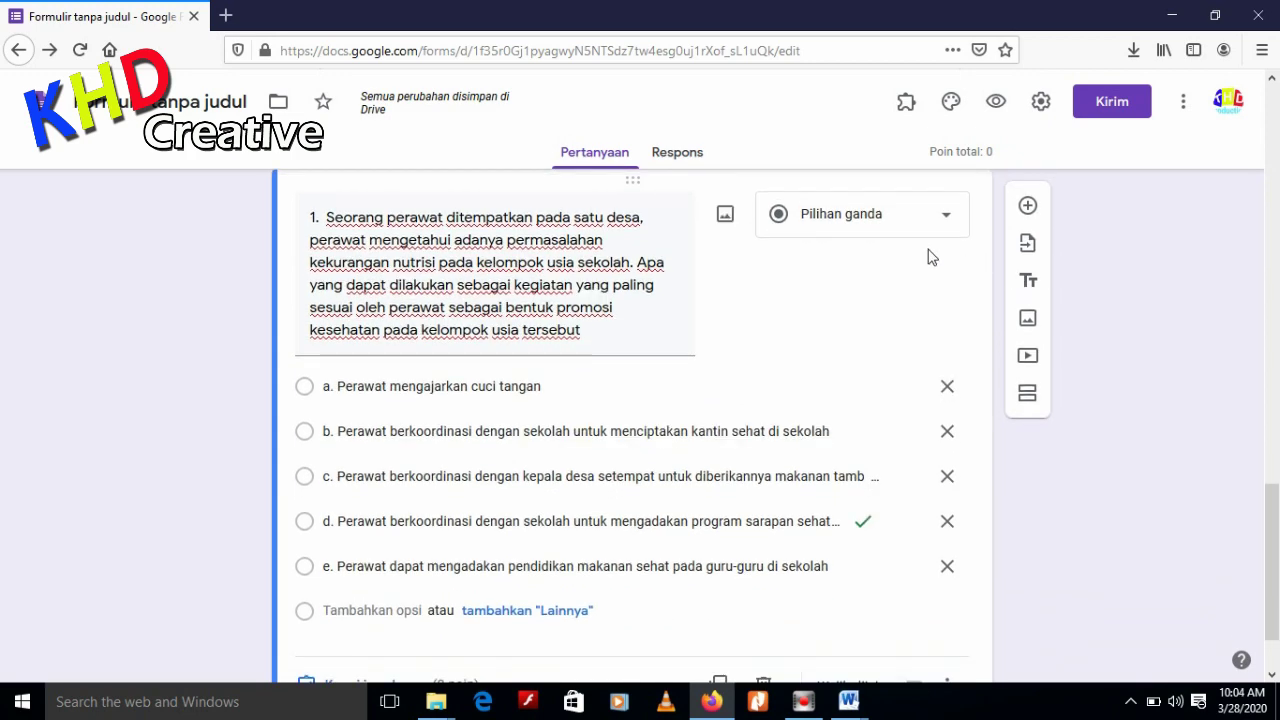
pyautogui.scroll(2, 1123, 449)
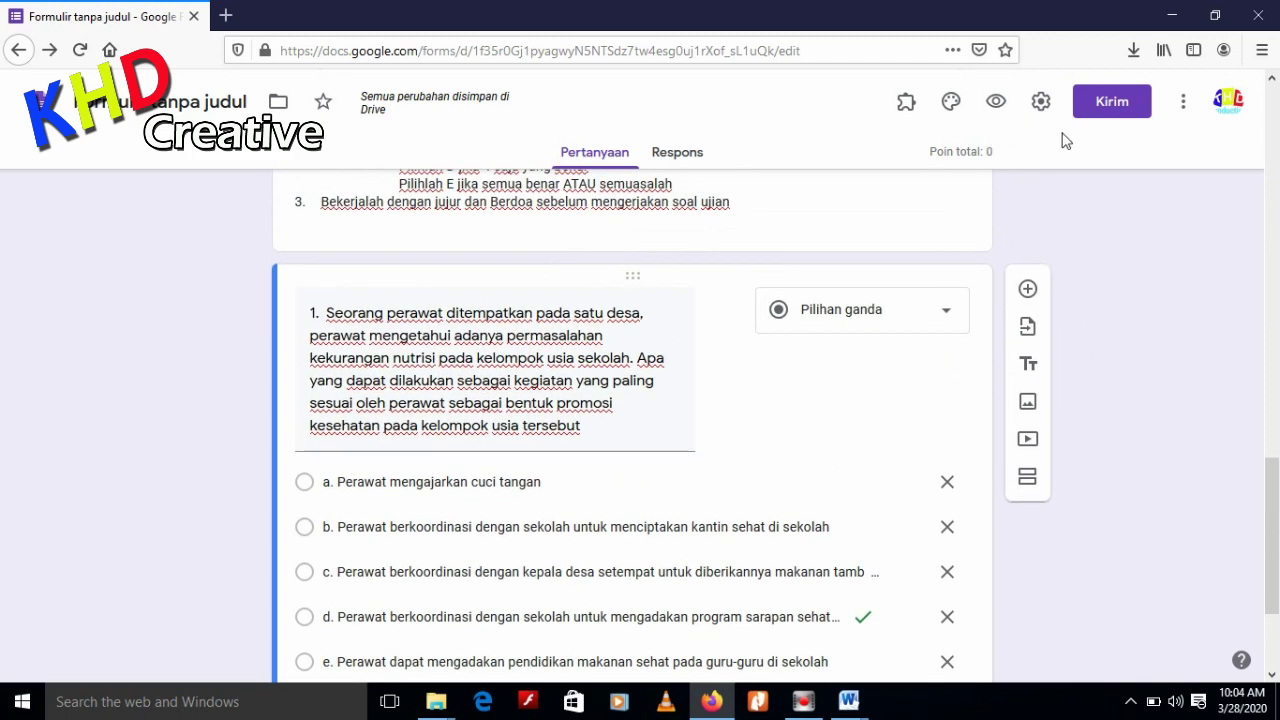
pyautogui.click(1183, 108)
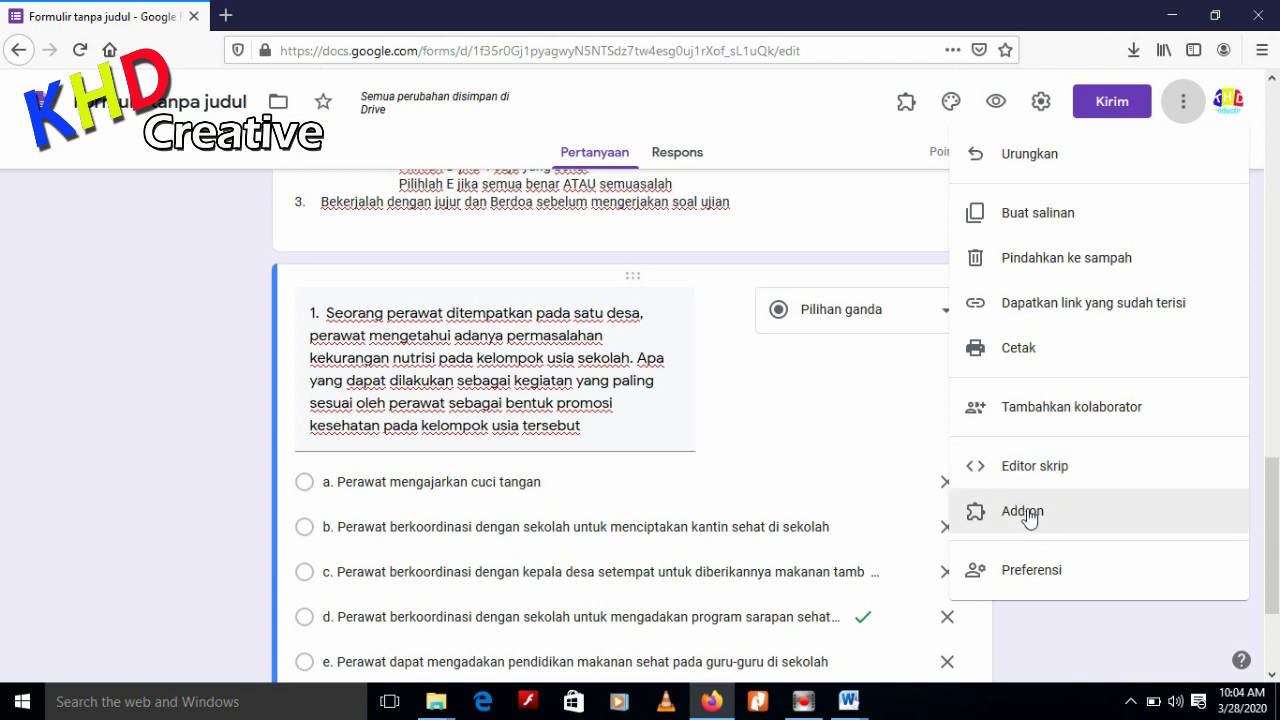
# Install formLimiter from G Suite Marketplace and allow the permissions it requests
pyautogui.click(1028, 513)
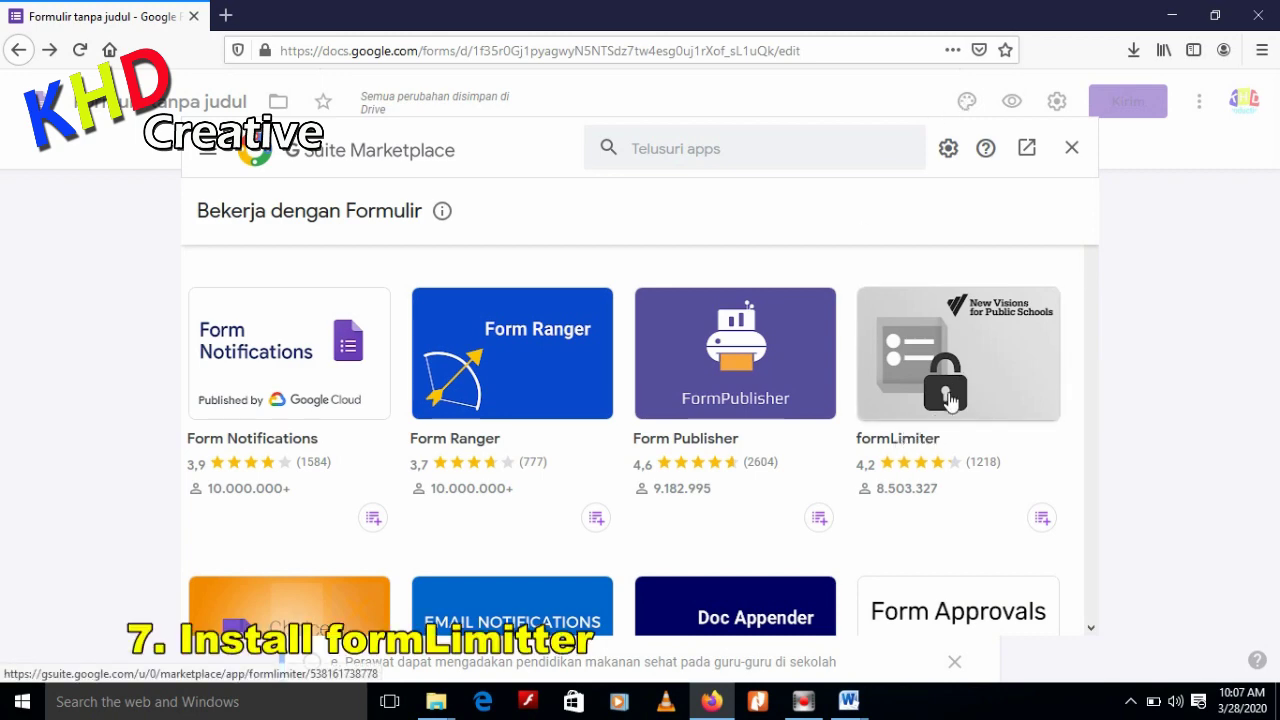
pyautogui.click(955, 384)
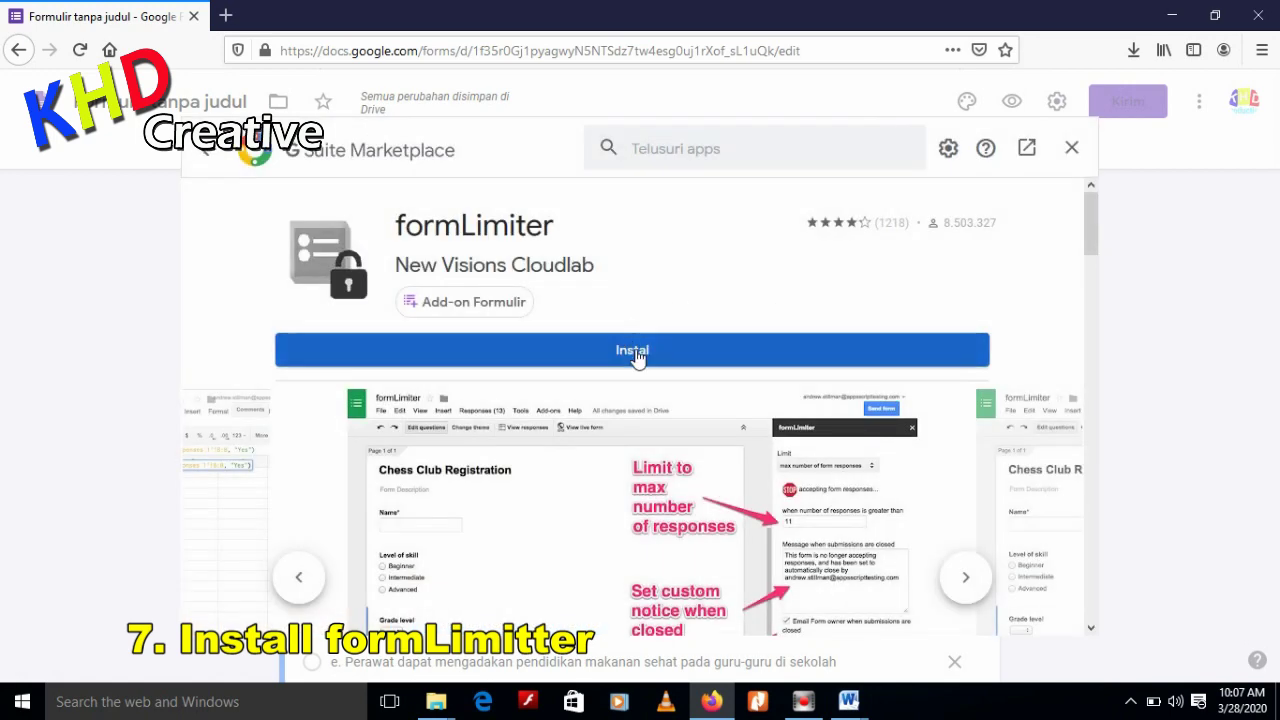
pyautogui.click(637, 358)
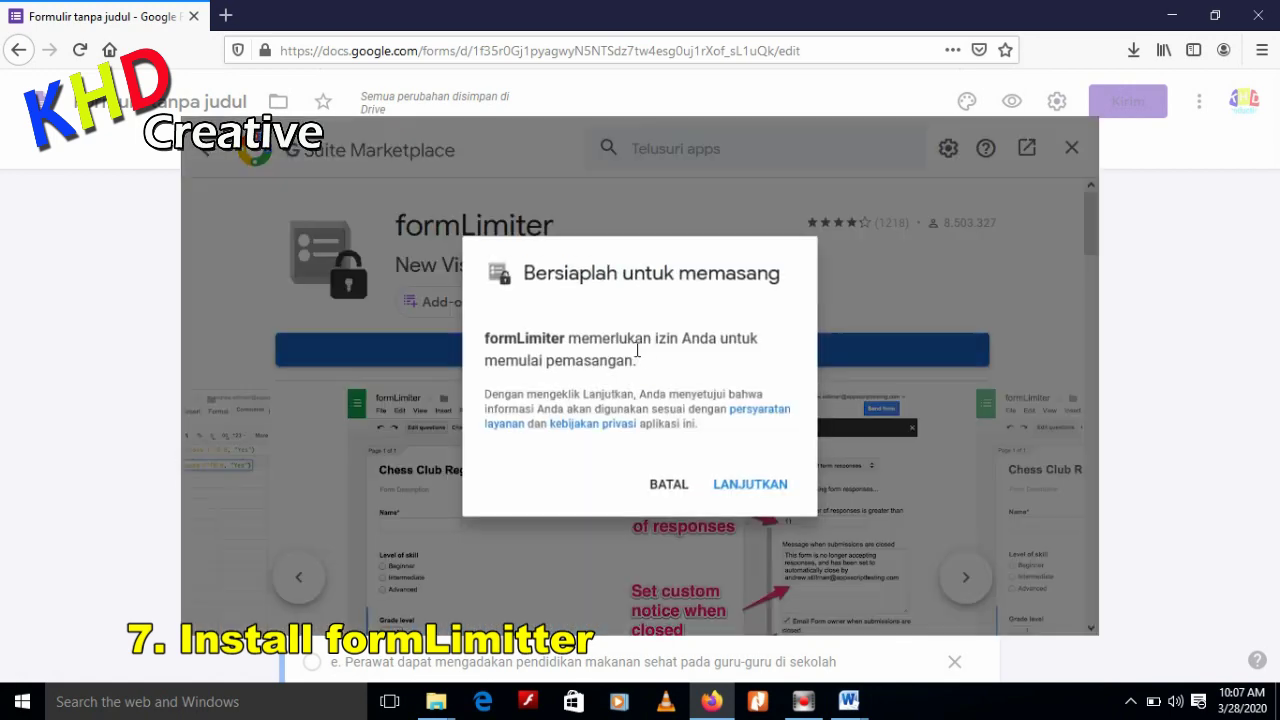
pyautogui.click(745, 487)
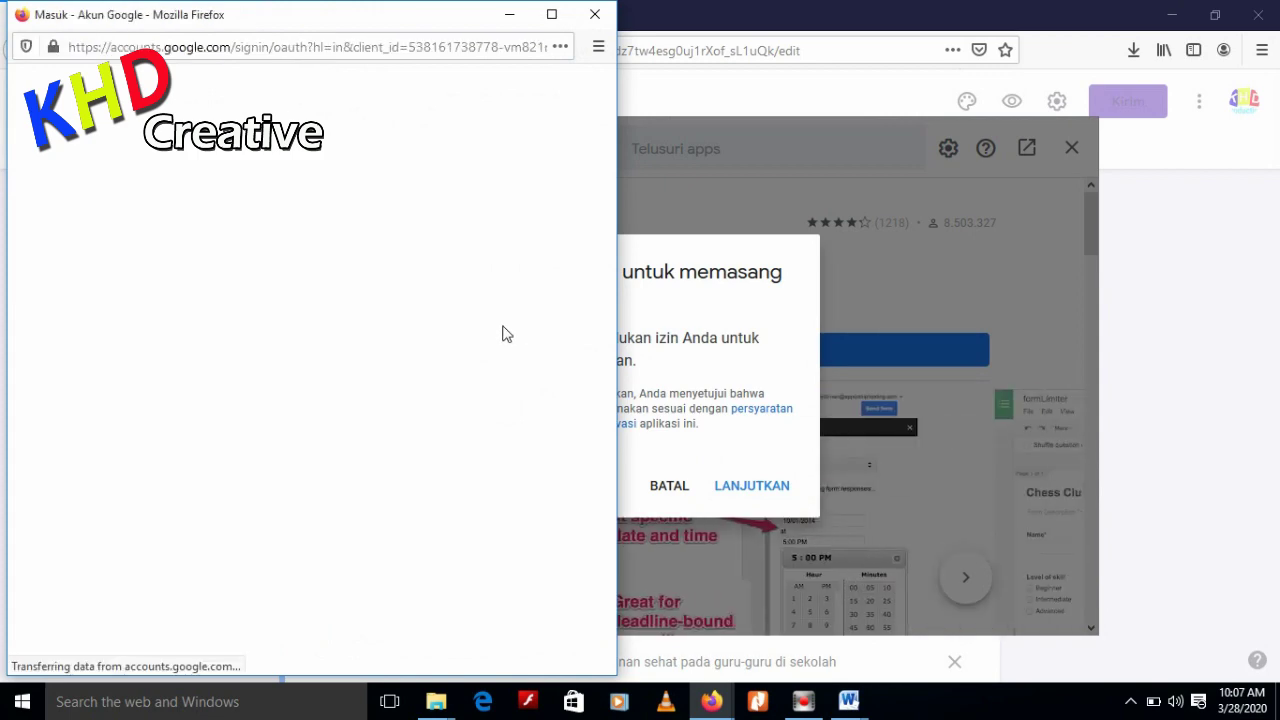
pyautogui.scroll(-5, 428, 486)
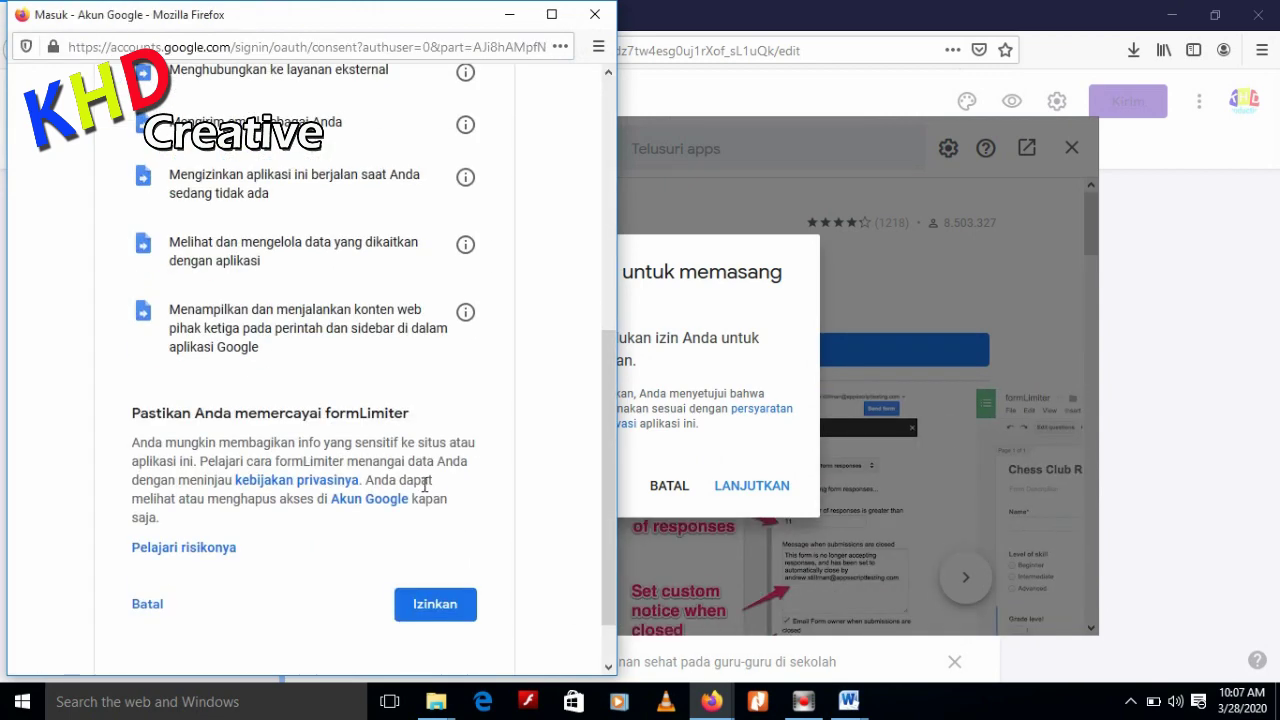
pyautogui.click(427, 617)
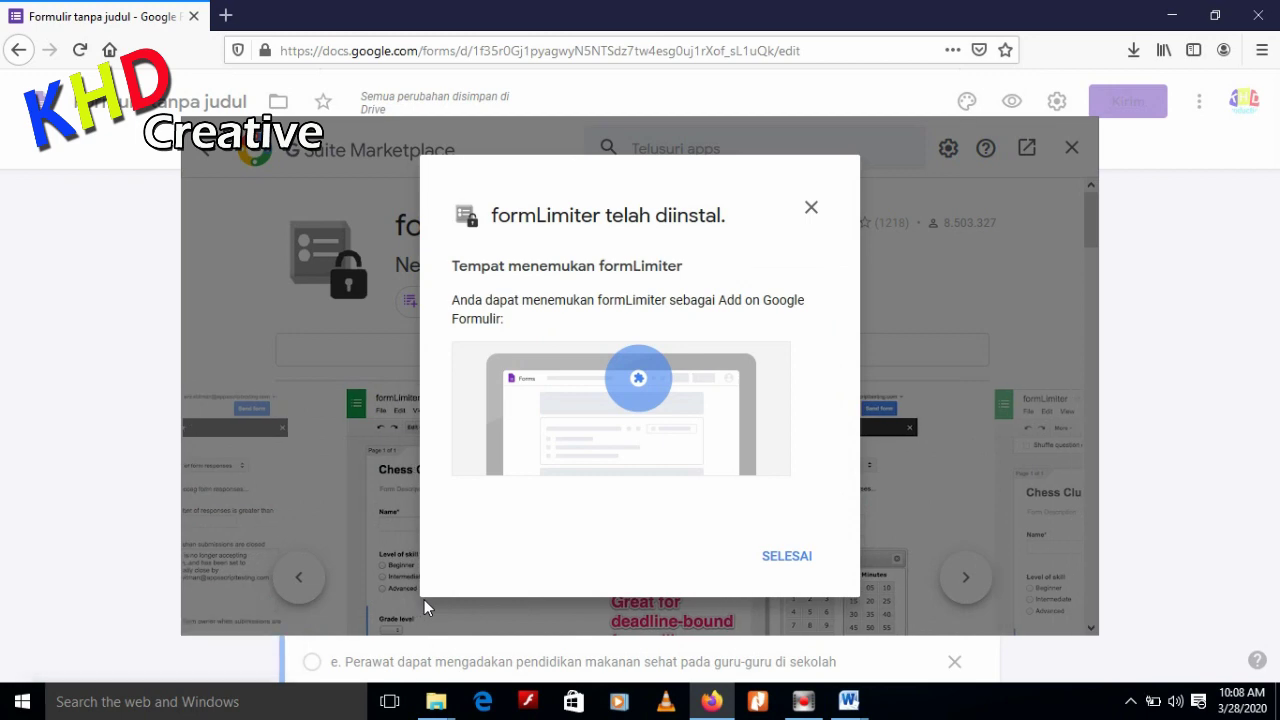
# Dismiss the install confirmation, close the Marketplace, and expand formLimiter's Limit Type dropdown
pyautogui.click(800, 558)
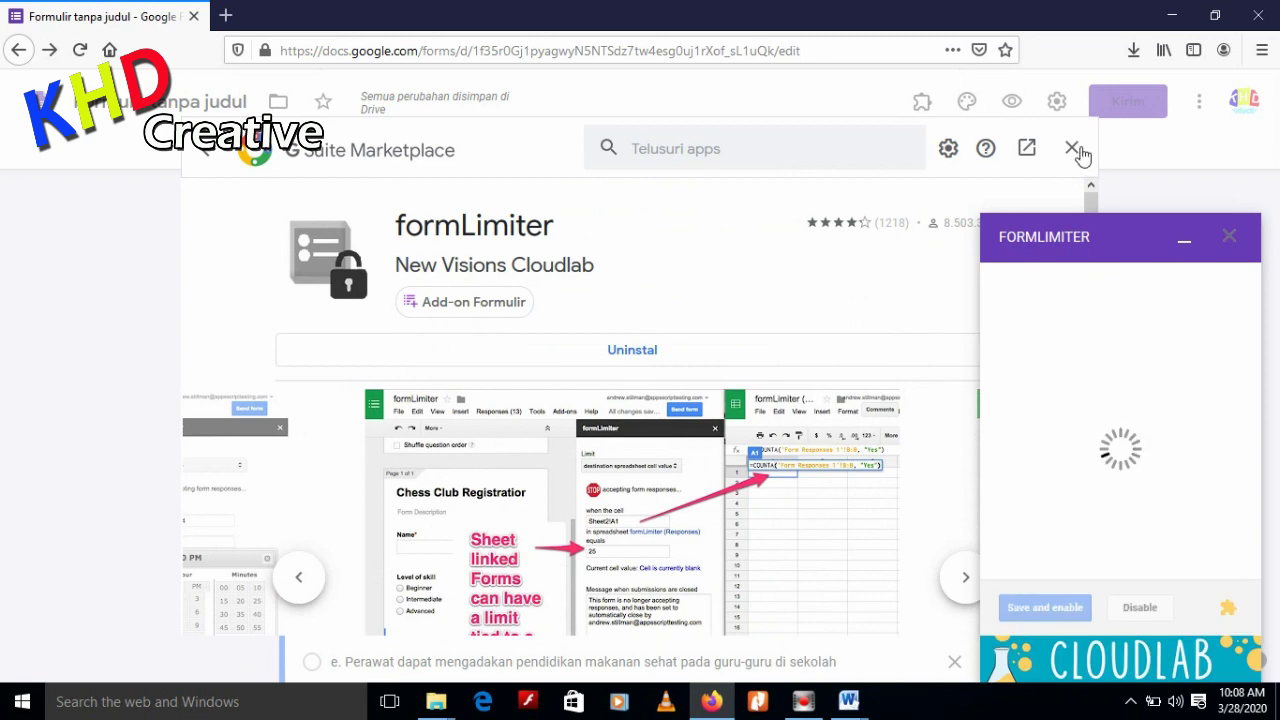
pyautogui.click(1070, 147)
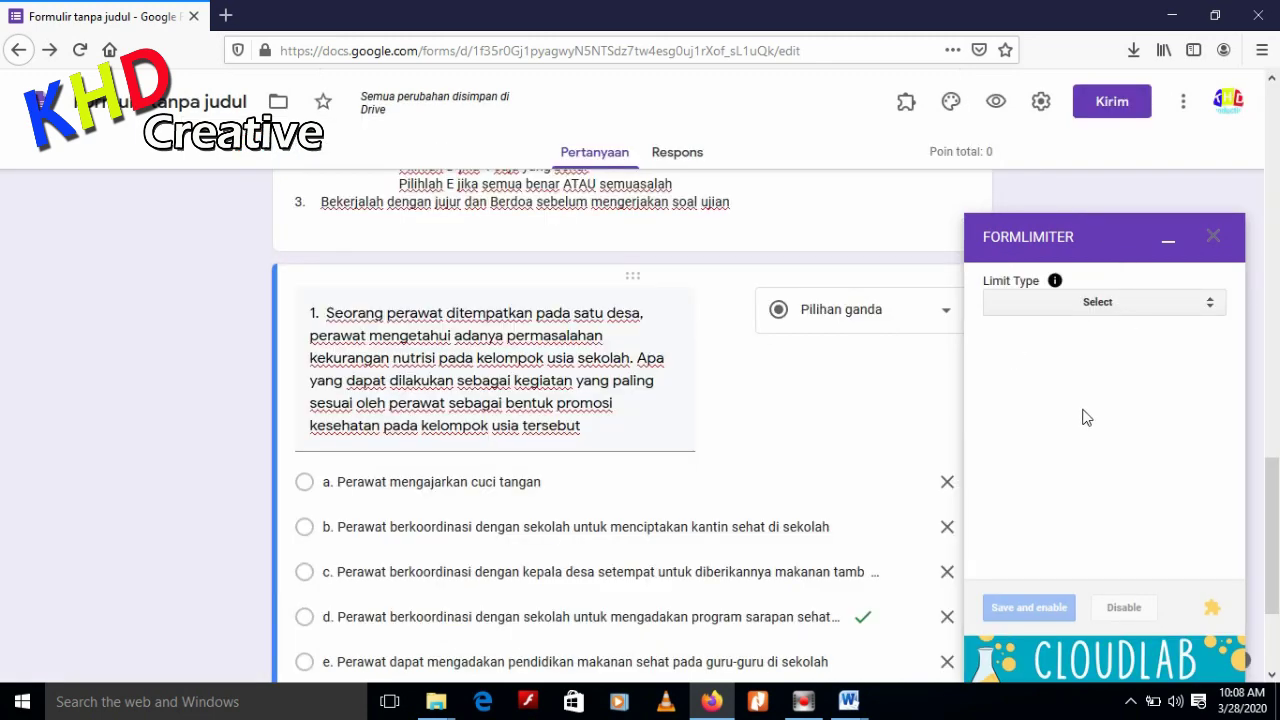
pyautogui.click(1194, 303)
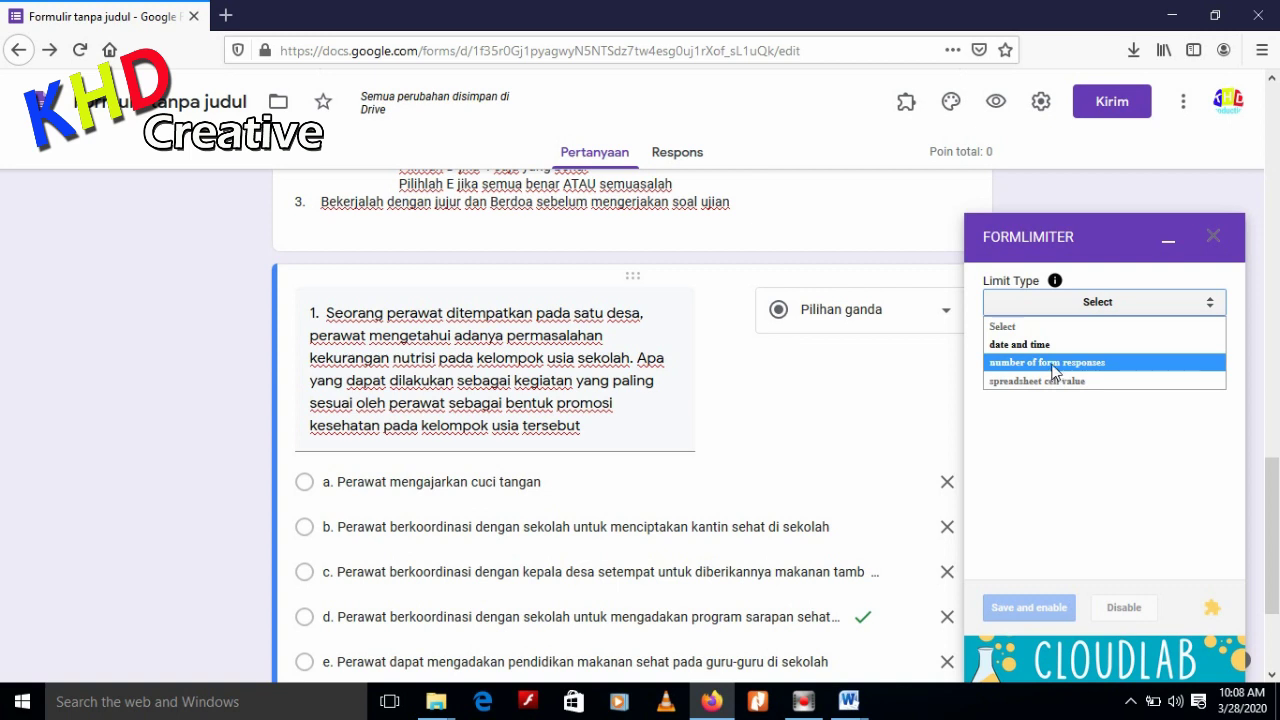
# In FormLimiter, set the form to close on 03/28/2020 at 11:50 AM and save and enable it
pyautogui.click(1040, 345)
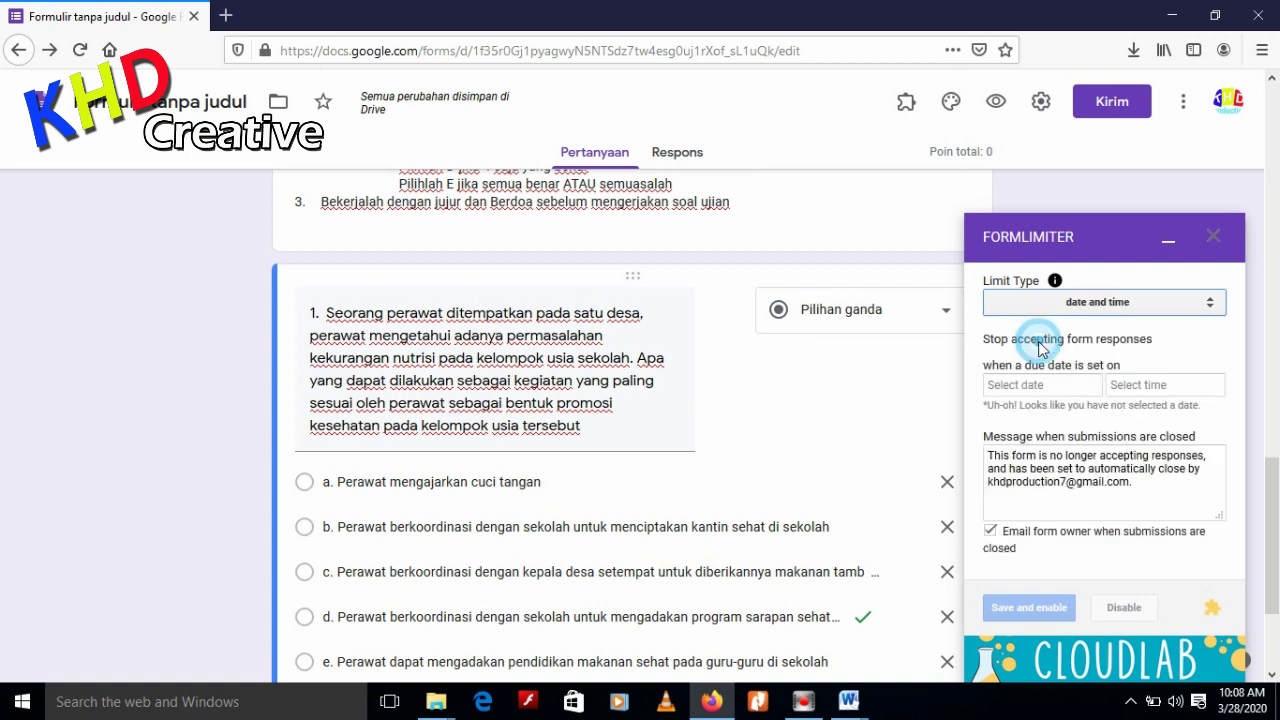
pyautogui.click(1066, 389)
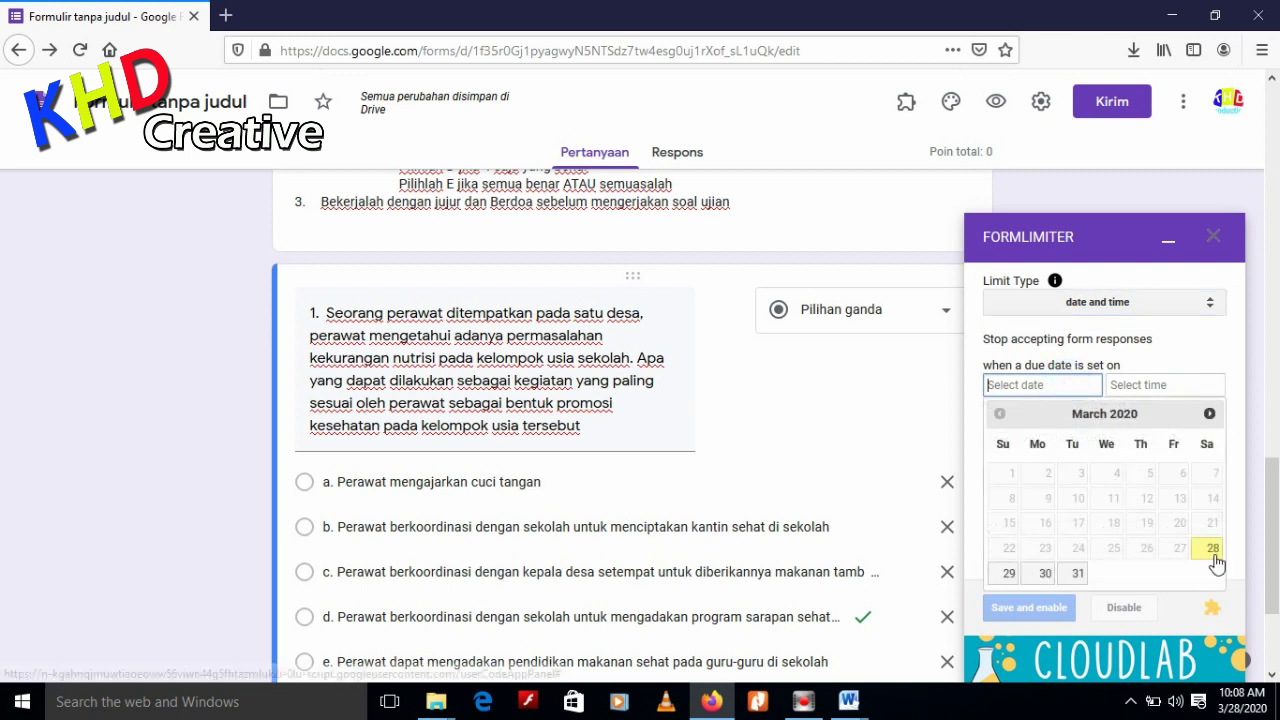
pyautogui.click(1212, 548)
pyautogui.click(1133, 390)
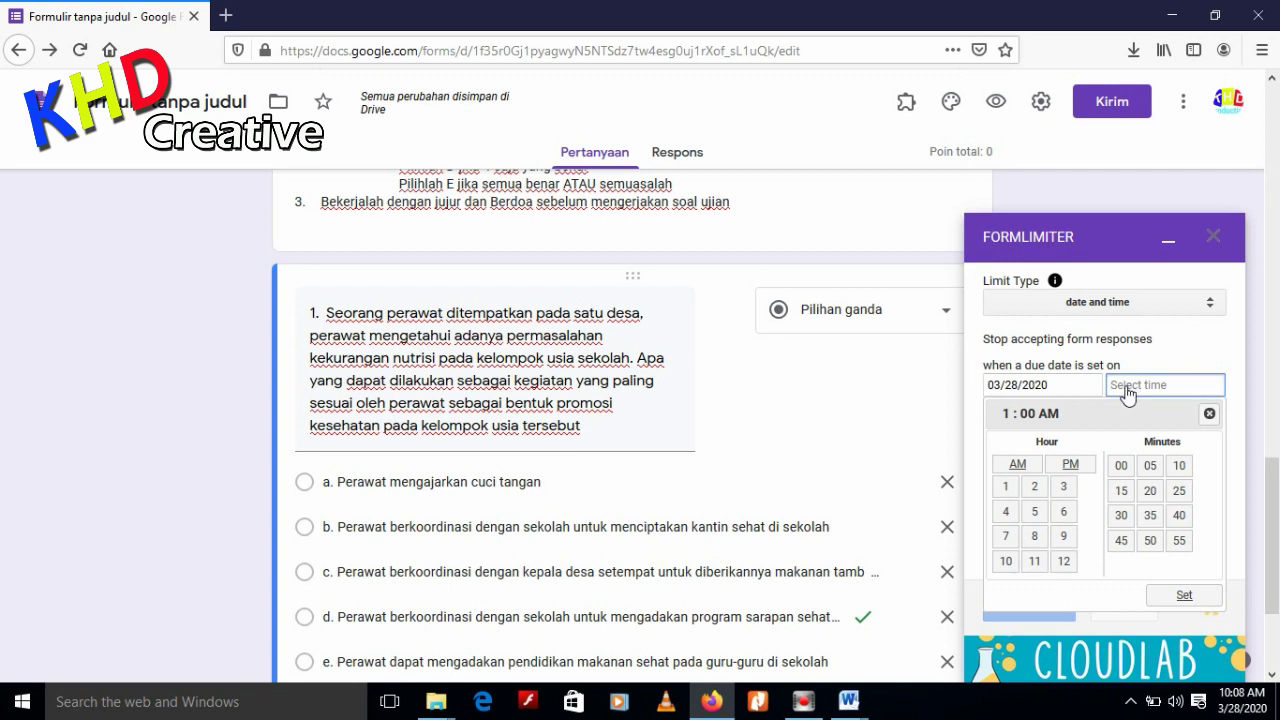
pyautogui.click(1036, 564)
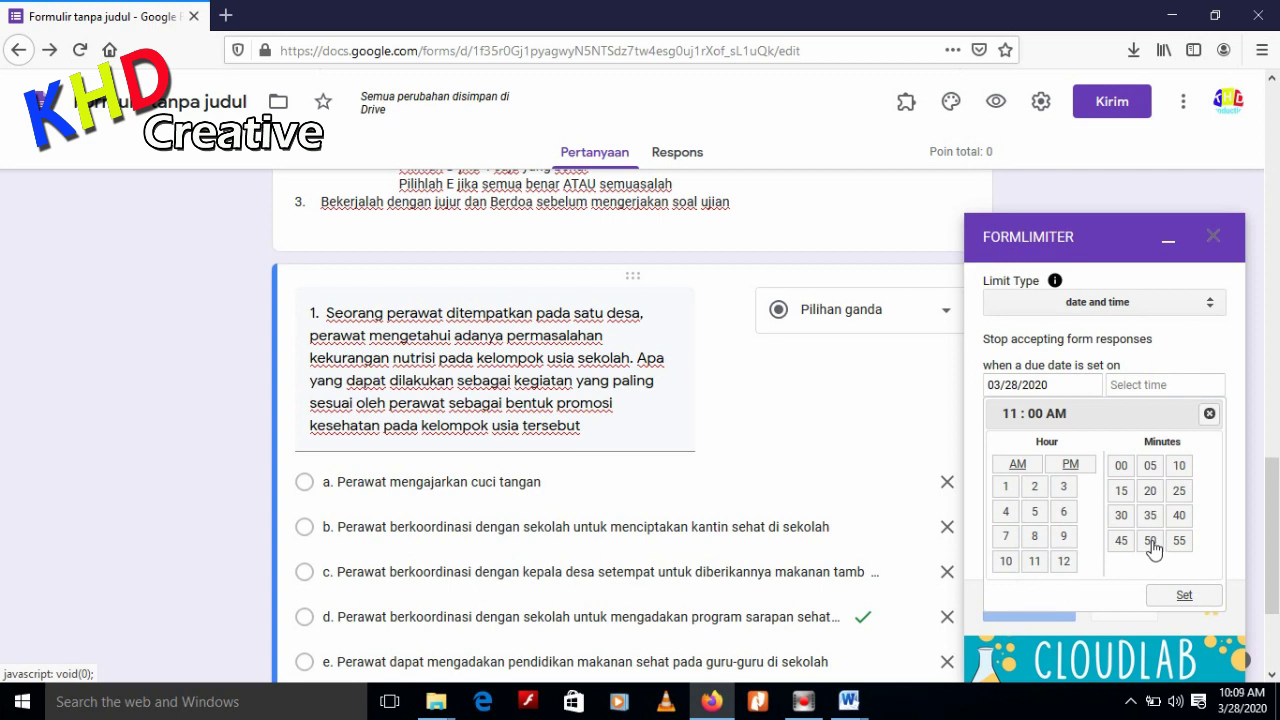
pyautogui.click(1151, 542)
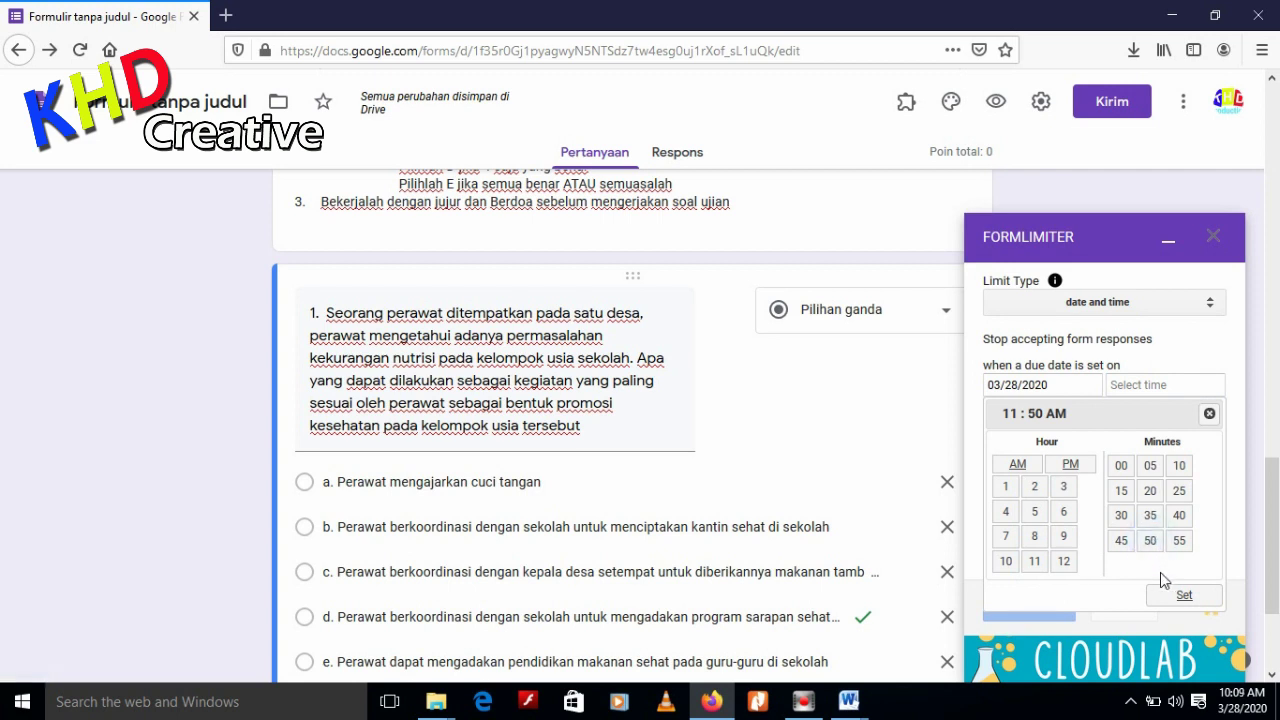
pyautogui.click(1180, 596)
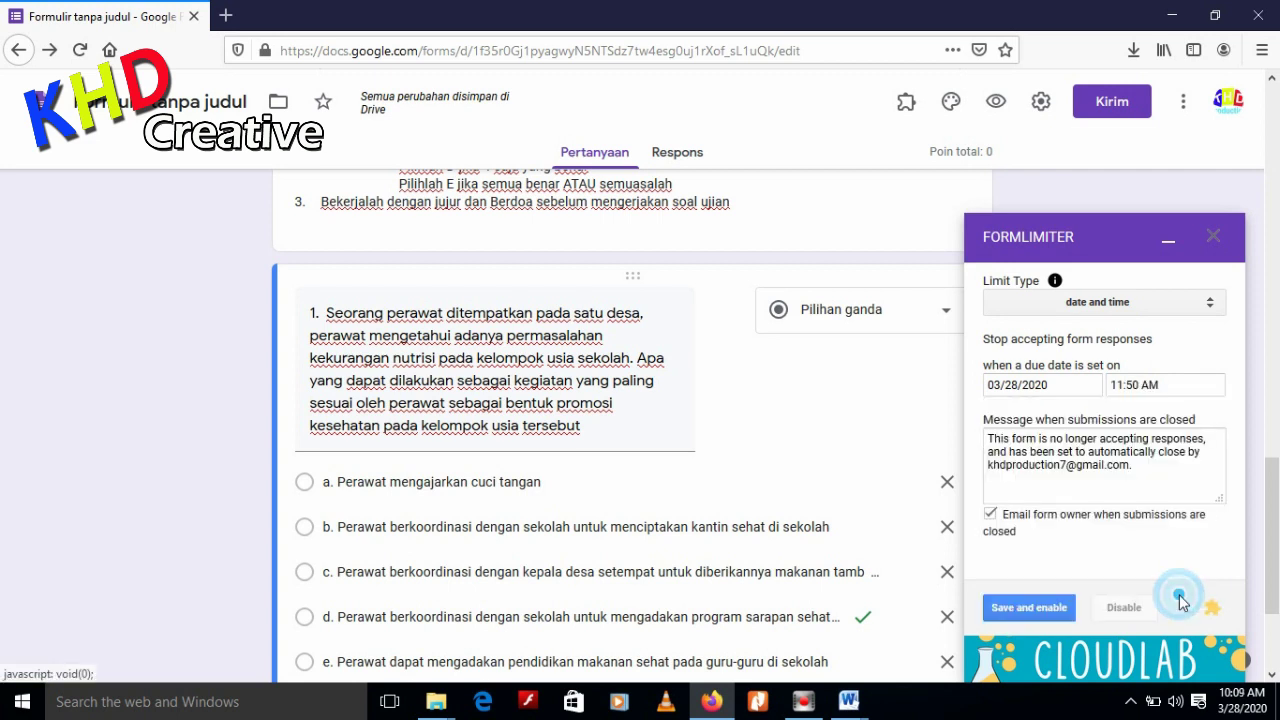
pyautogui.click(1027, 612)
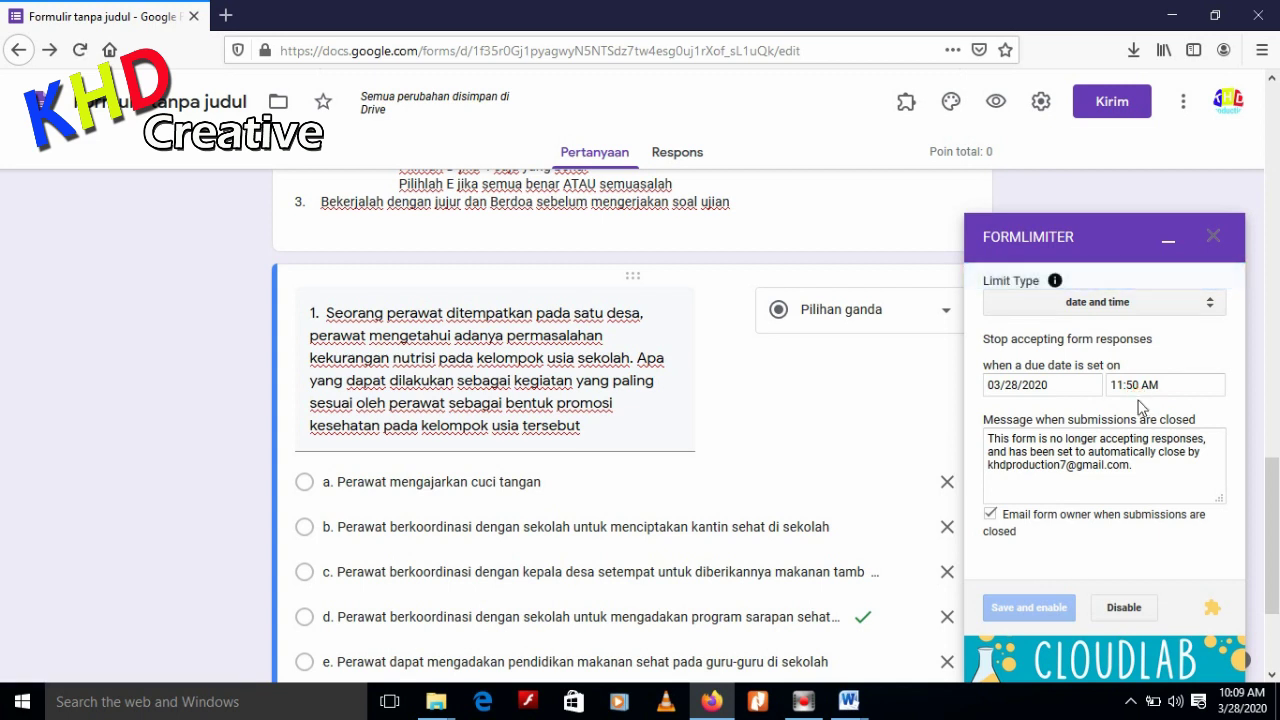
# Minimize the FormLimiter panel and preview the quiz as a respondent
pyautogui.click(1168, 246)
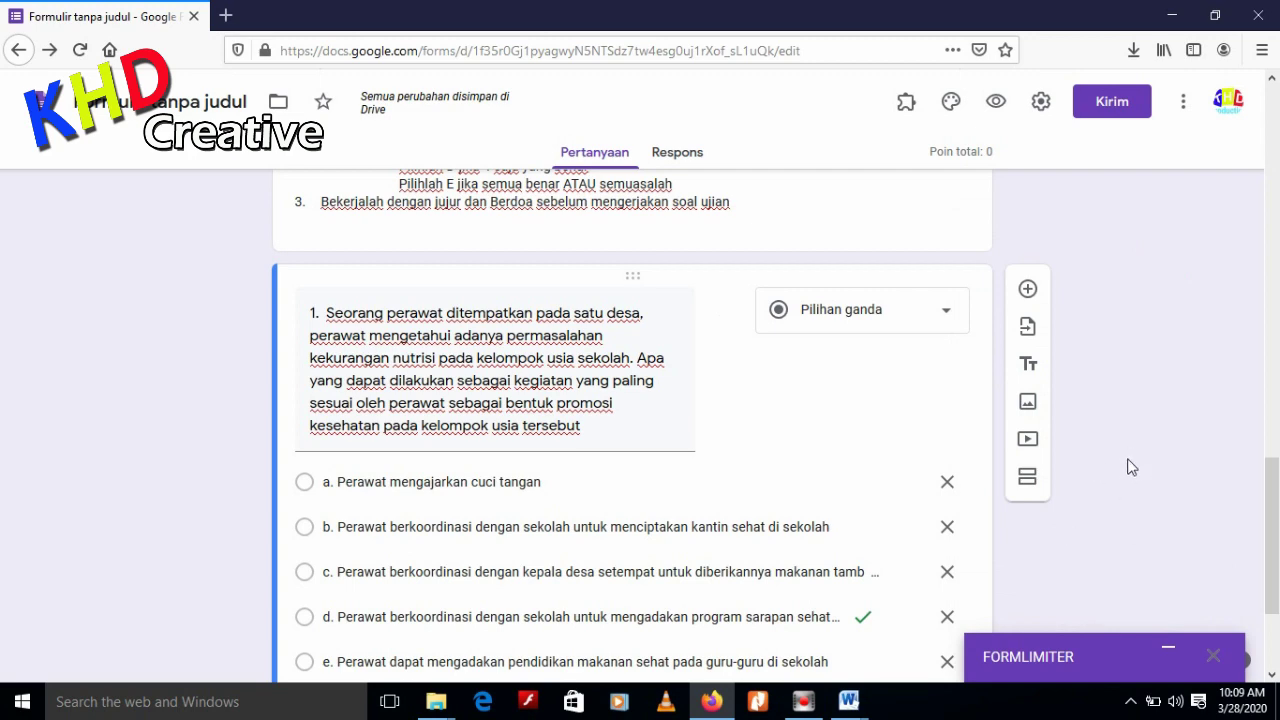
pyautogui.scroll(-2, 1128, 475)
pyautogui.scroll(5, 1125, 490)
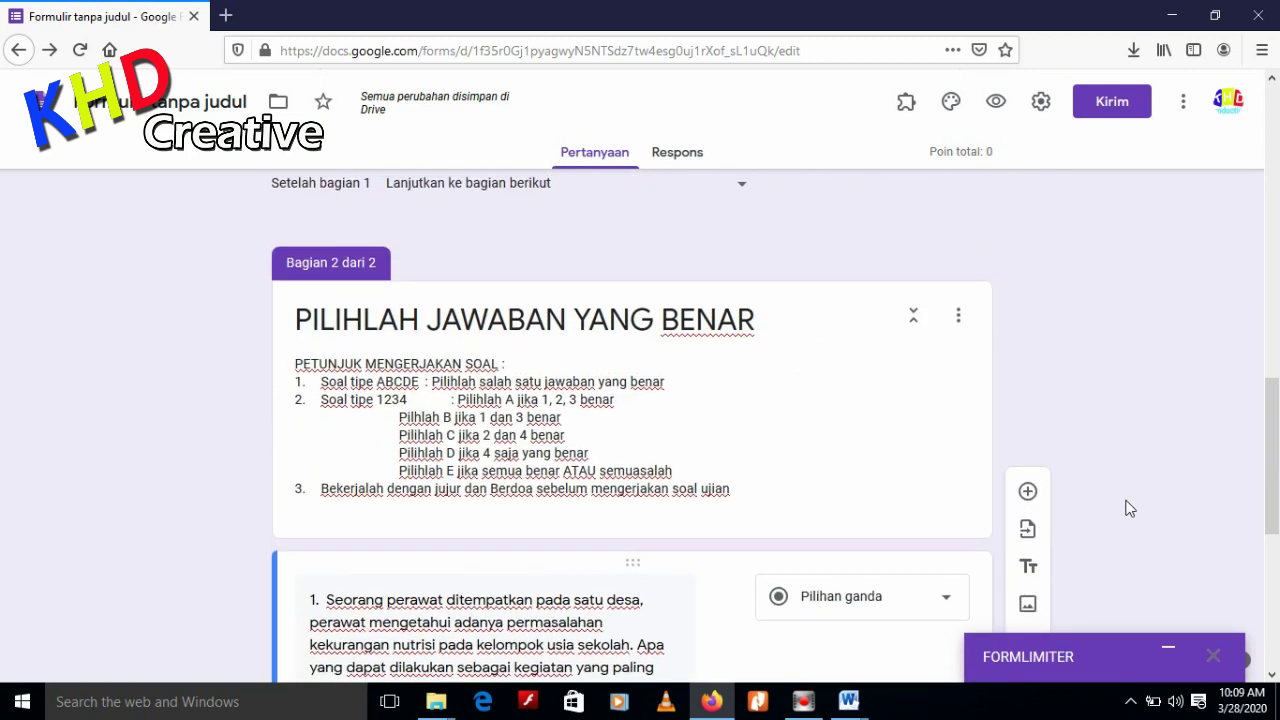
pyautogui.scroll(2, 1130, 509)
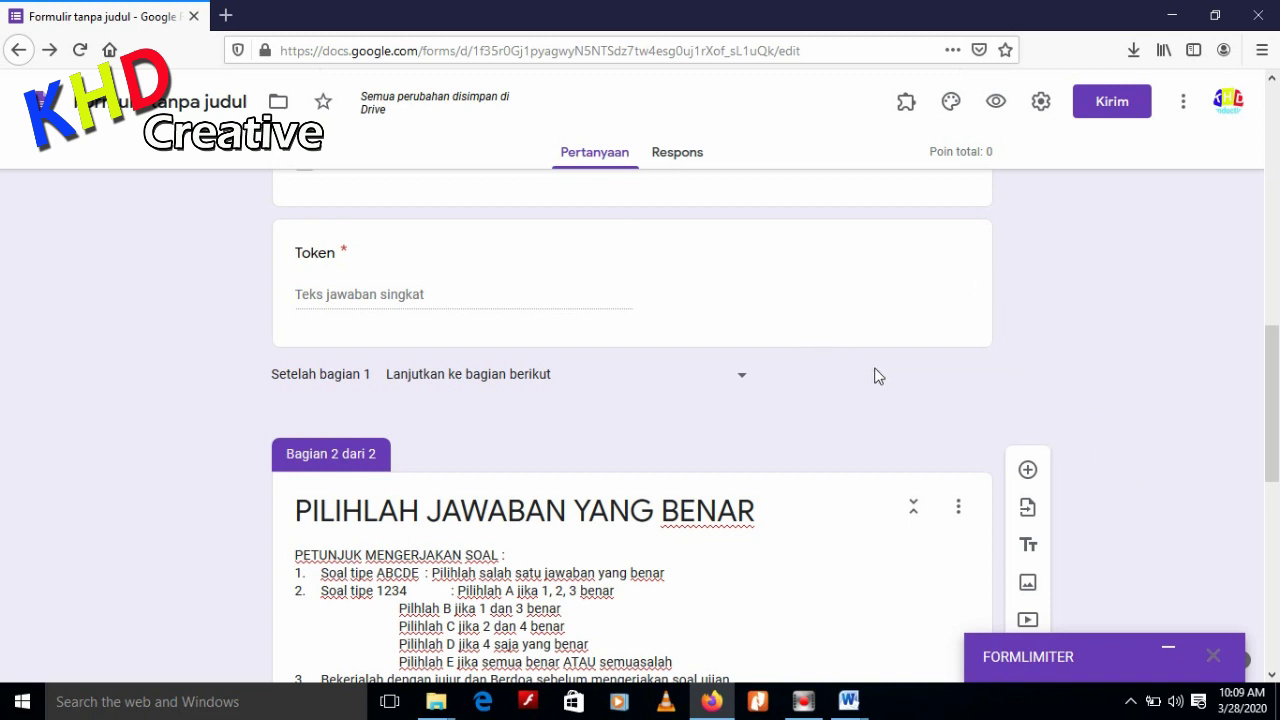
pyautogui.moveTo(1276, 412)
pyautogui.mouseDown()
pyautogui.moveTo(1276, 437)
pyautogui.moveTo(1276, 418)
pyautogui.mouseUp()
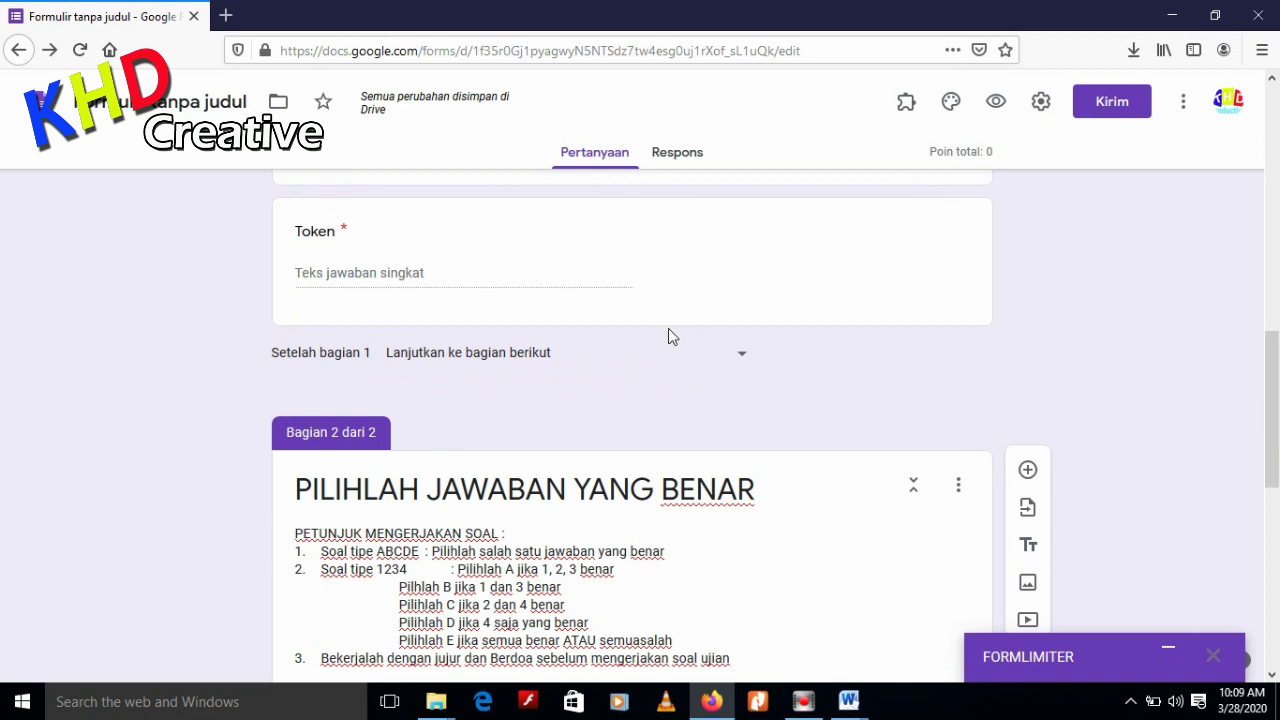
pyautogui.click(995, 106)
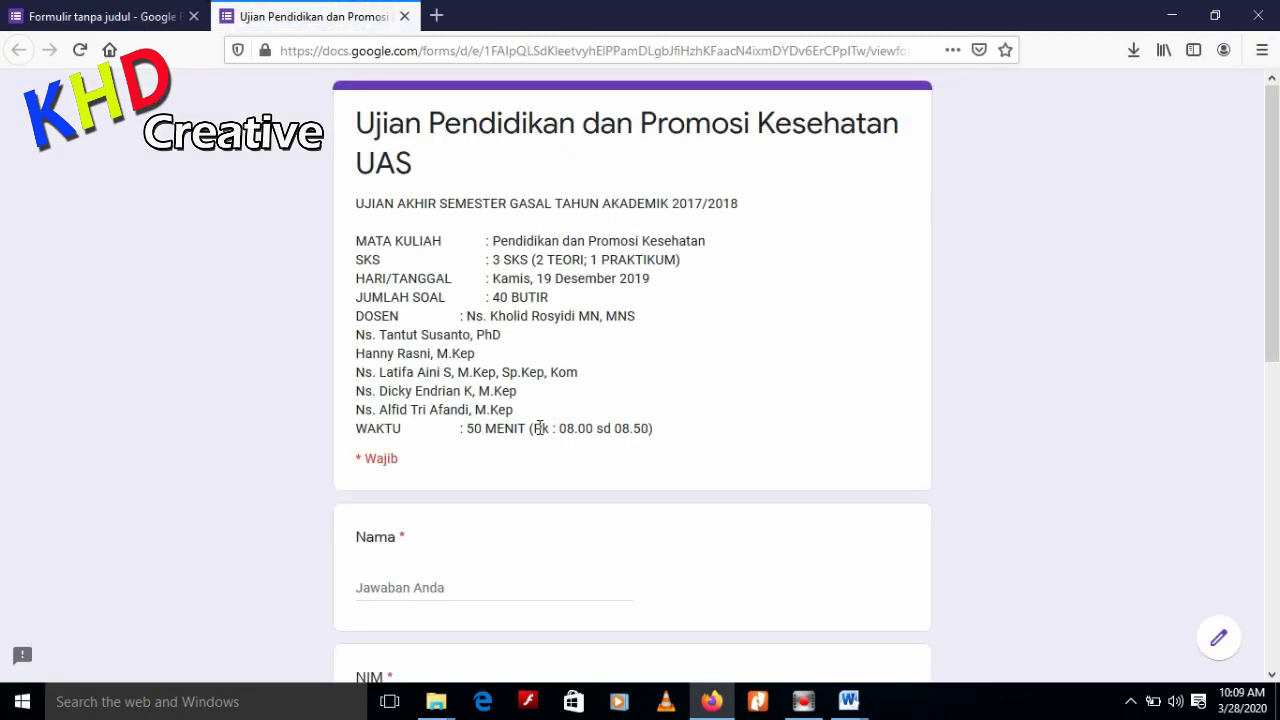
# Fill in the respondent's name and student number, tick Kelas A, and enter the exam token
pyautogui.scroll(-3, 540, 428)
pyautogui.click(497, 394)
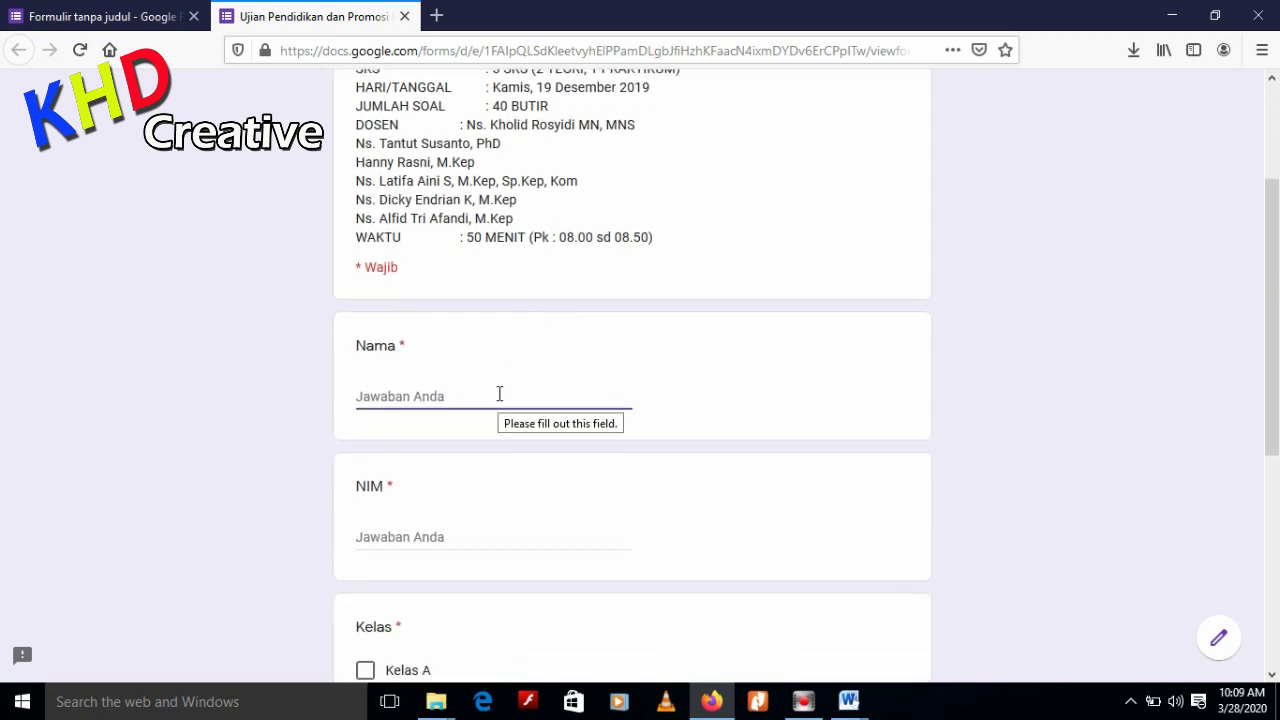
pyautogui.write('Budi')
pyautogui.click(491, 536)
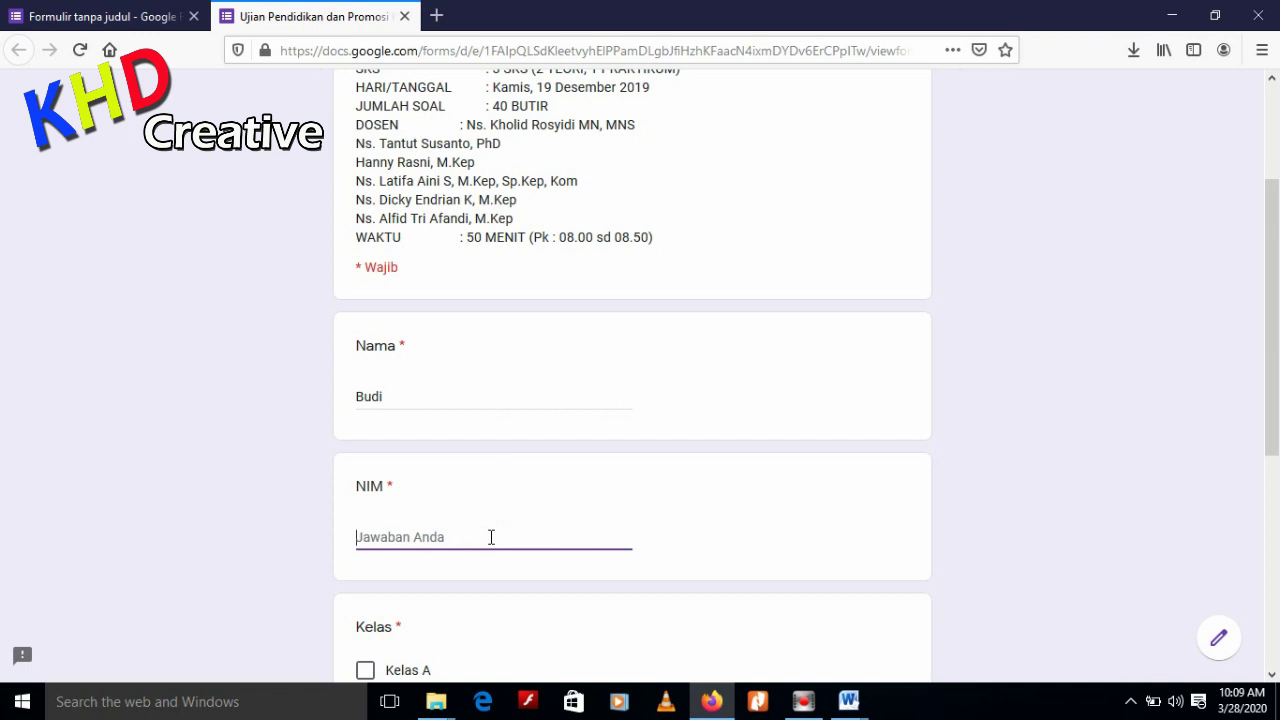
pyautogui.write('4050')
pyautogui.scroll(-3, 489, 538)
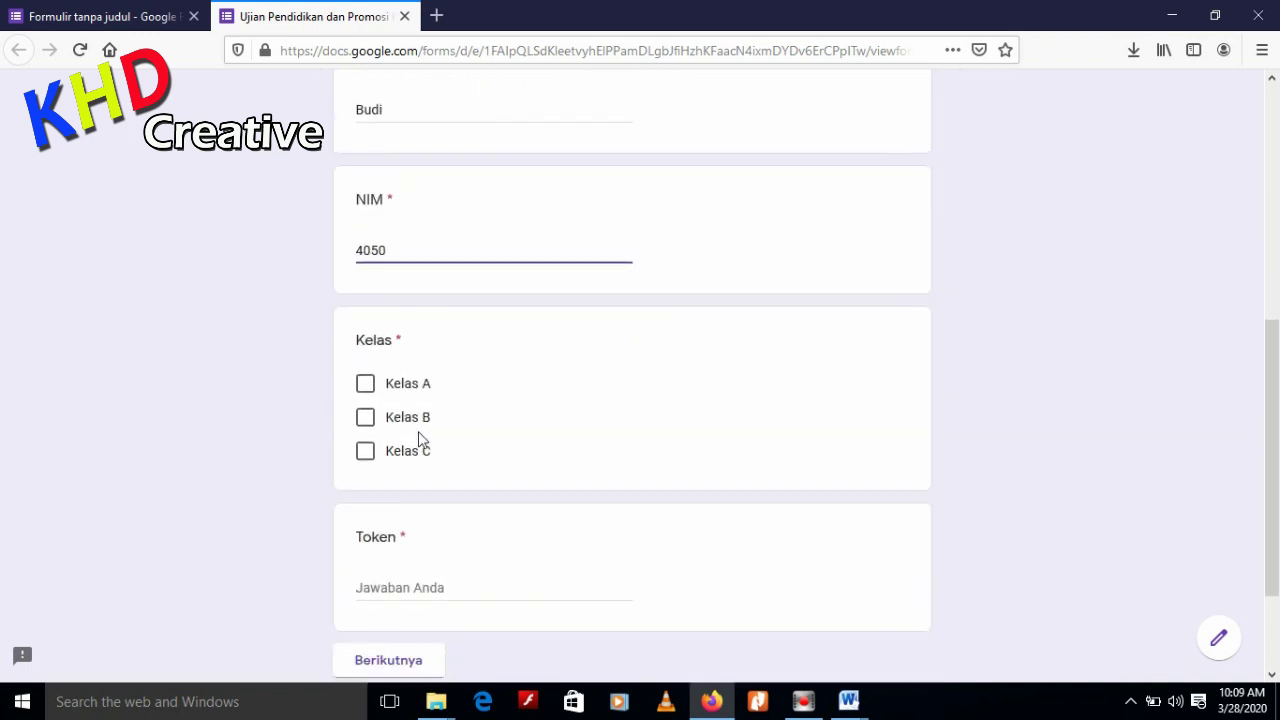
pyautogui.click(406, 381)
pyautogui.click(467, 589)
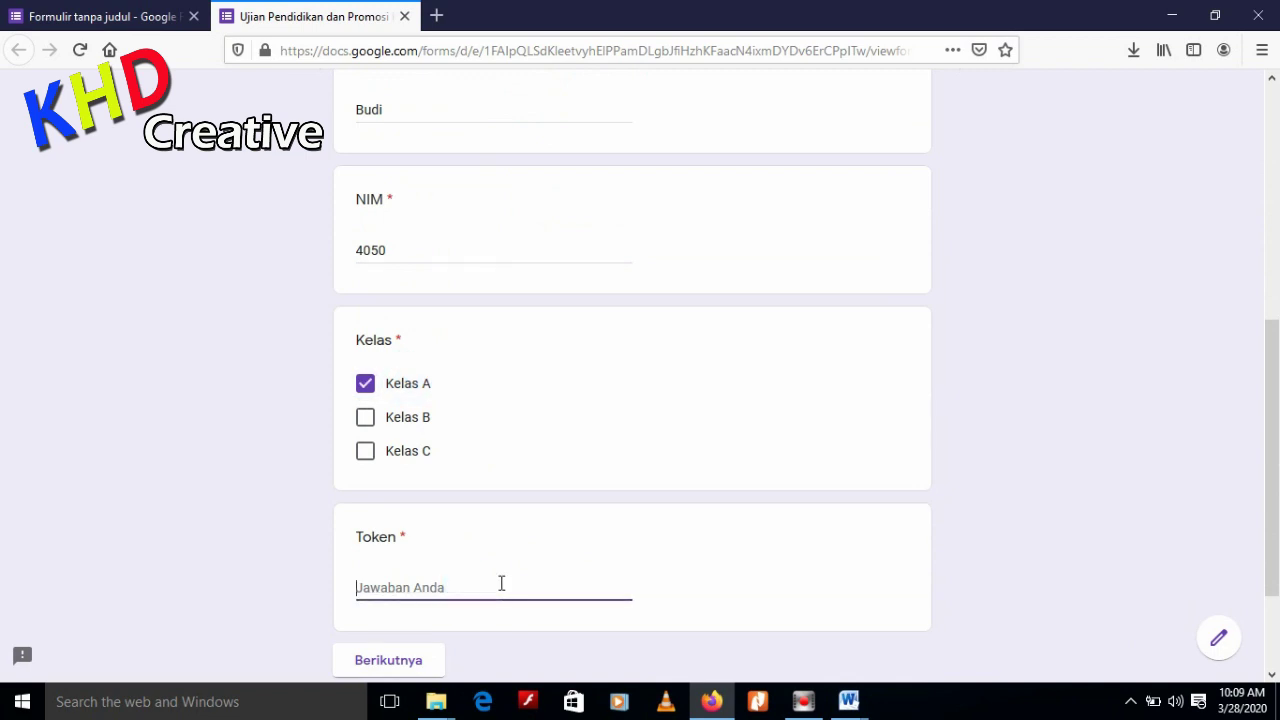
pyautogui.write('123')
pyautogui.scroll(-3, 527, 567)
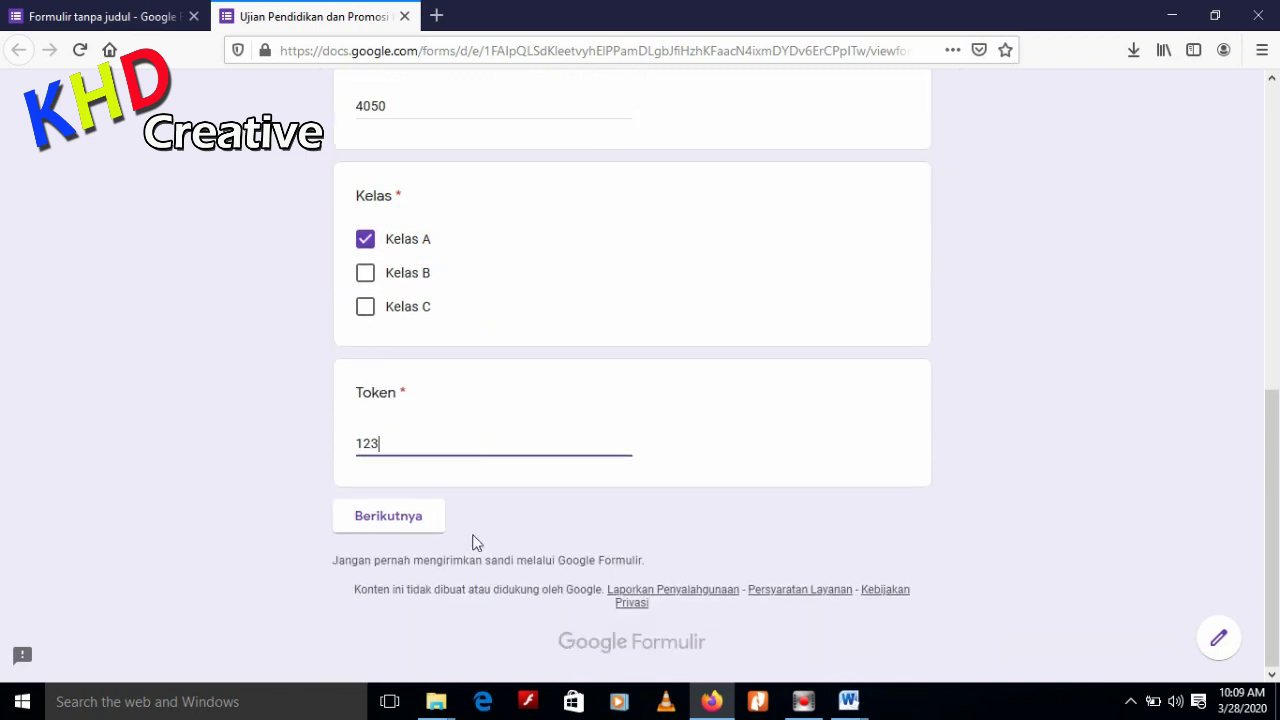
# Continue to the questions, answer question 1 with option d, and submit the response
pyautogui.click(410, 522)
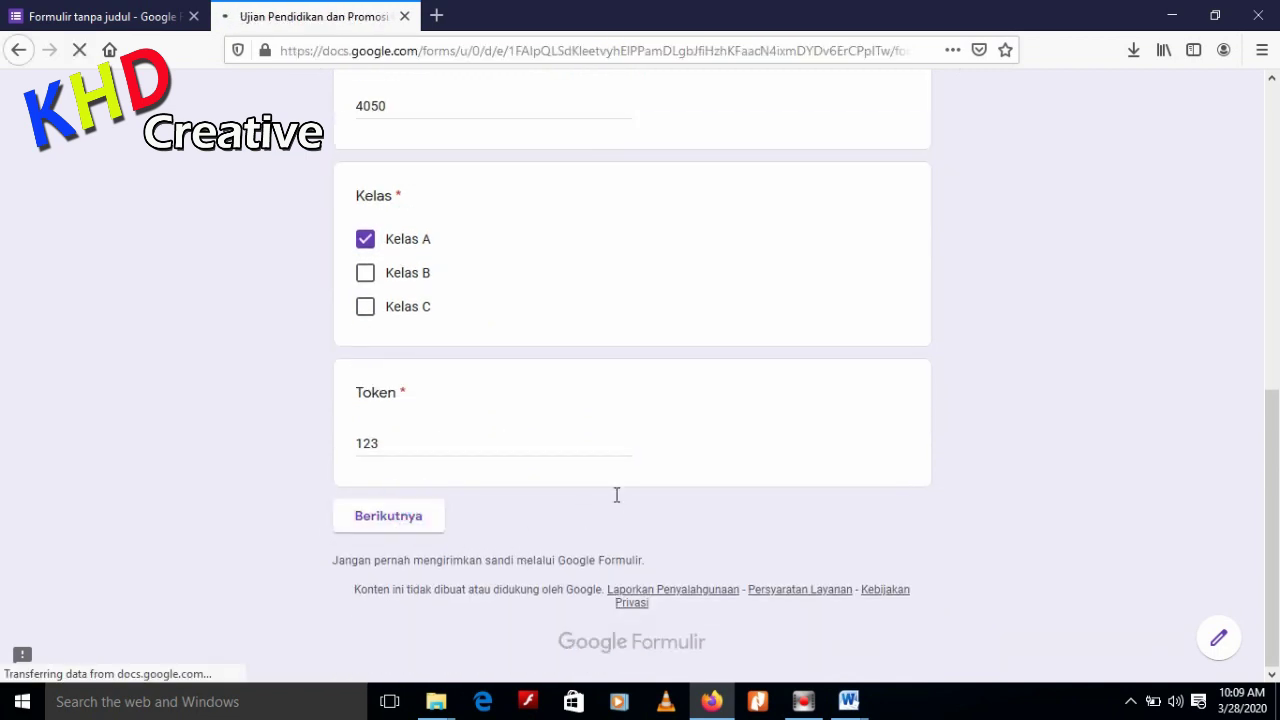
pyautogui.scroll(-5, 620, 495)
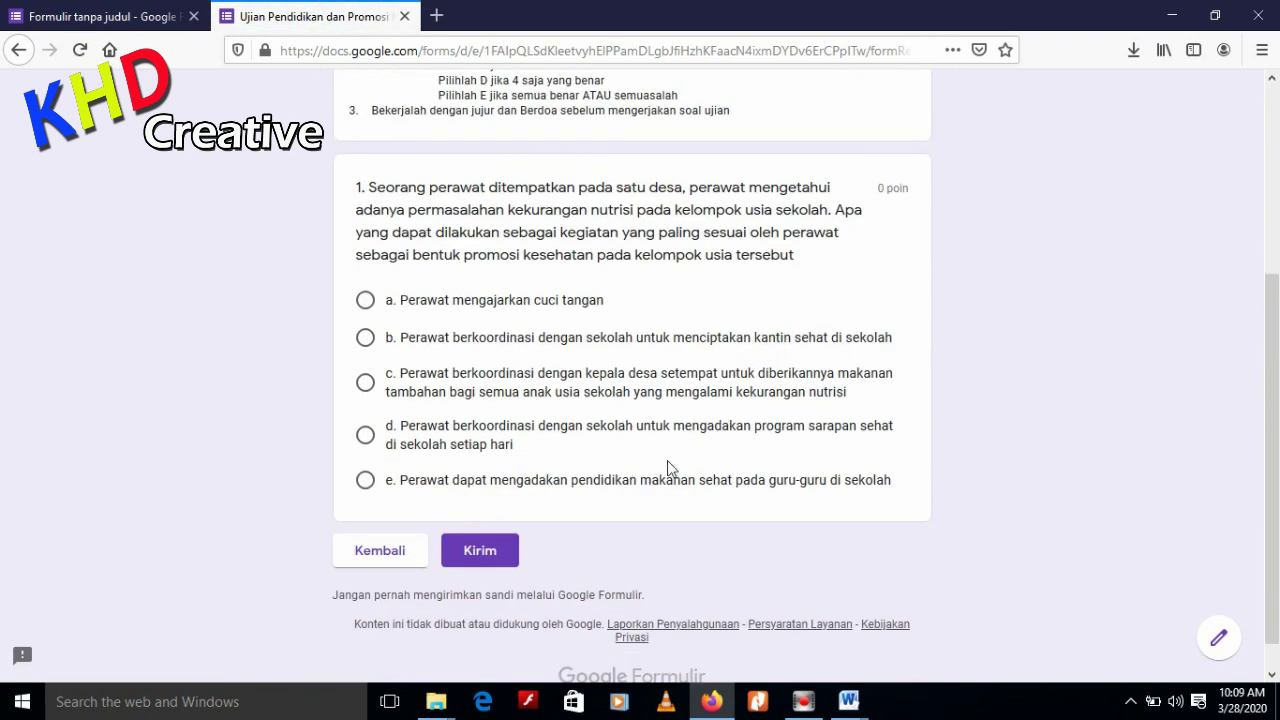
pyautogui.click(365, 434)
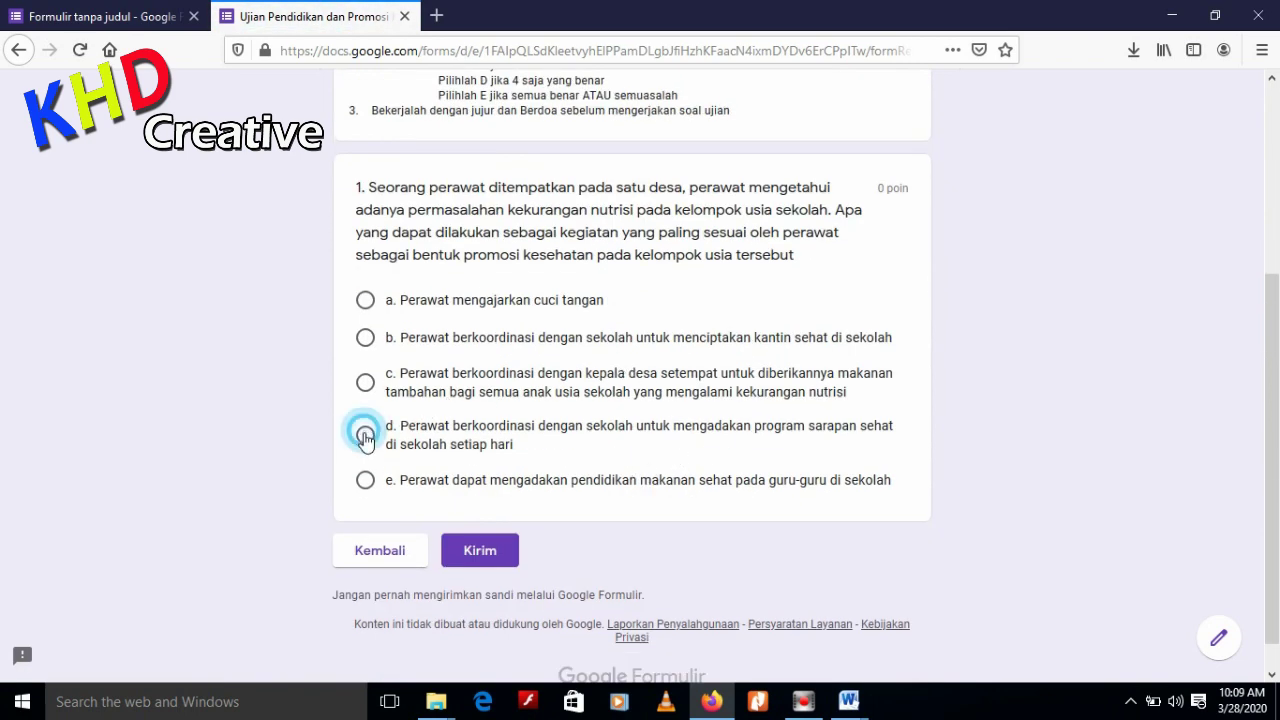
pyautogui.scroll(5, 797, 461)
pyautogui.scroll(-6, 794, 457)
pyautogui.scroll(2, 778, 452)
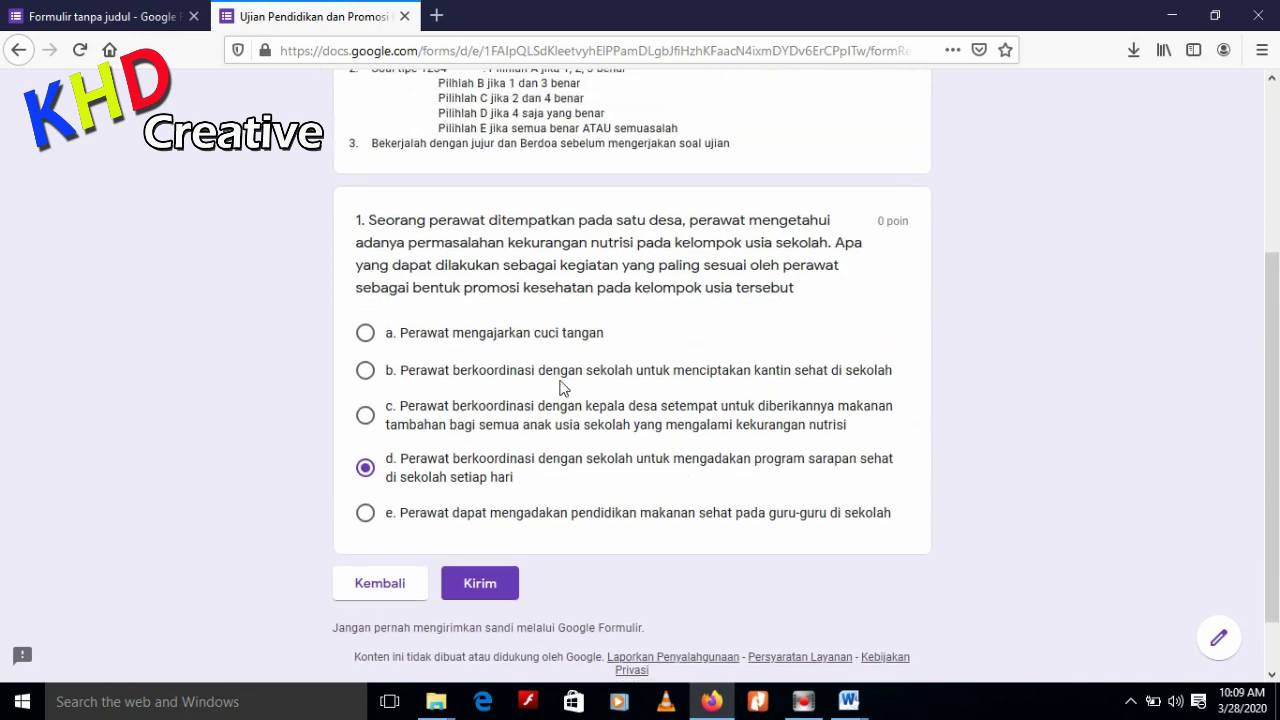
pyautogui.scroll(-2, 700, 390)
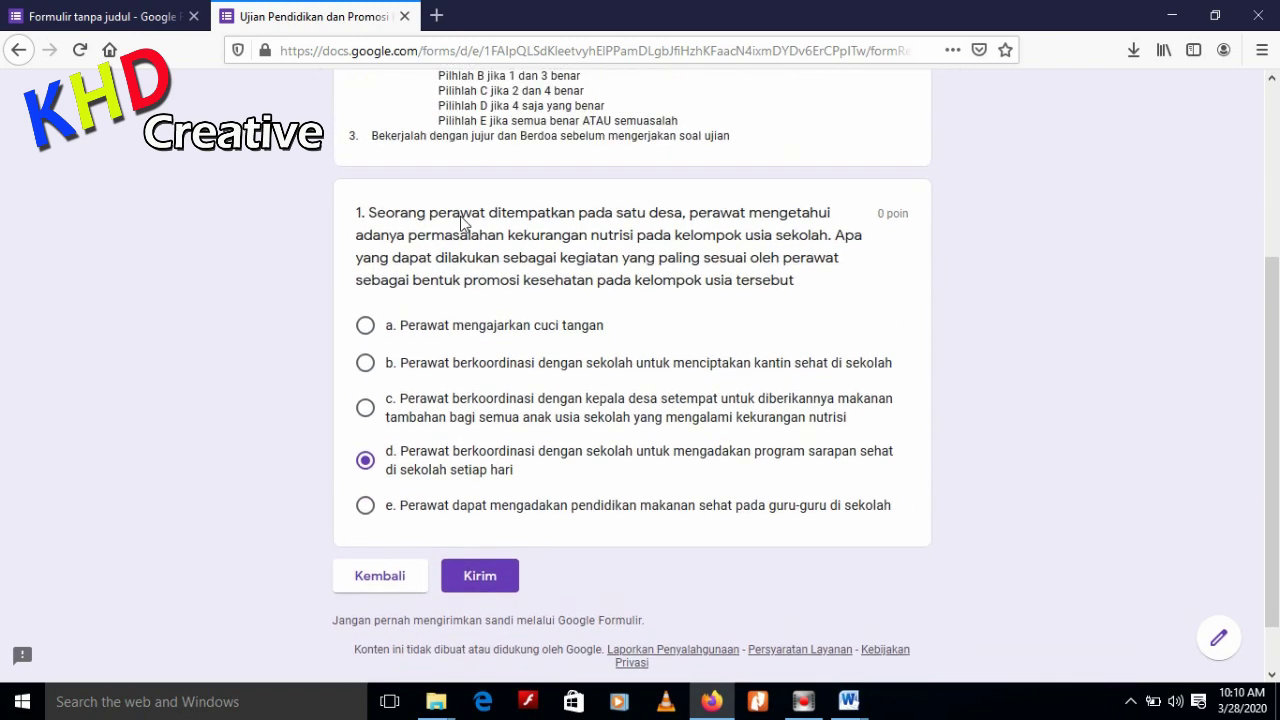
pyautogui.scroll(2, 470, 230)
pyautogui.scroll(-2, 692, 325)
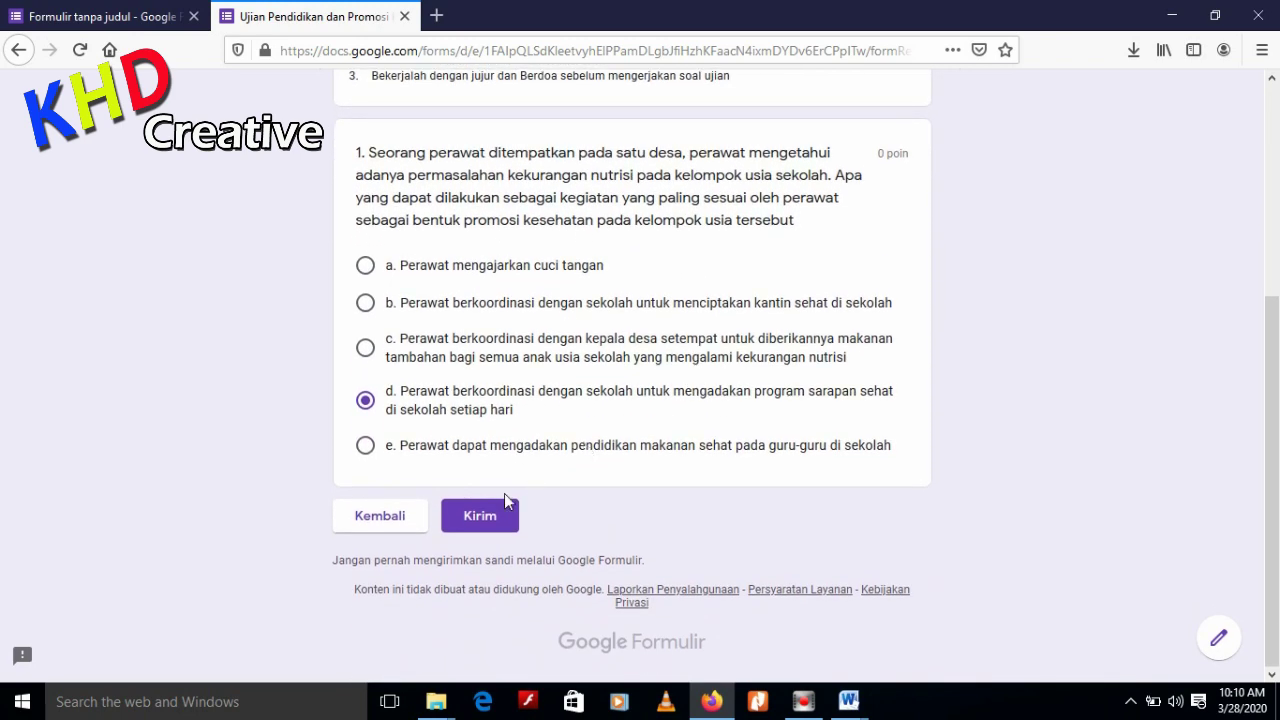
pyautogui.click(497, 514)
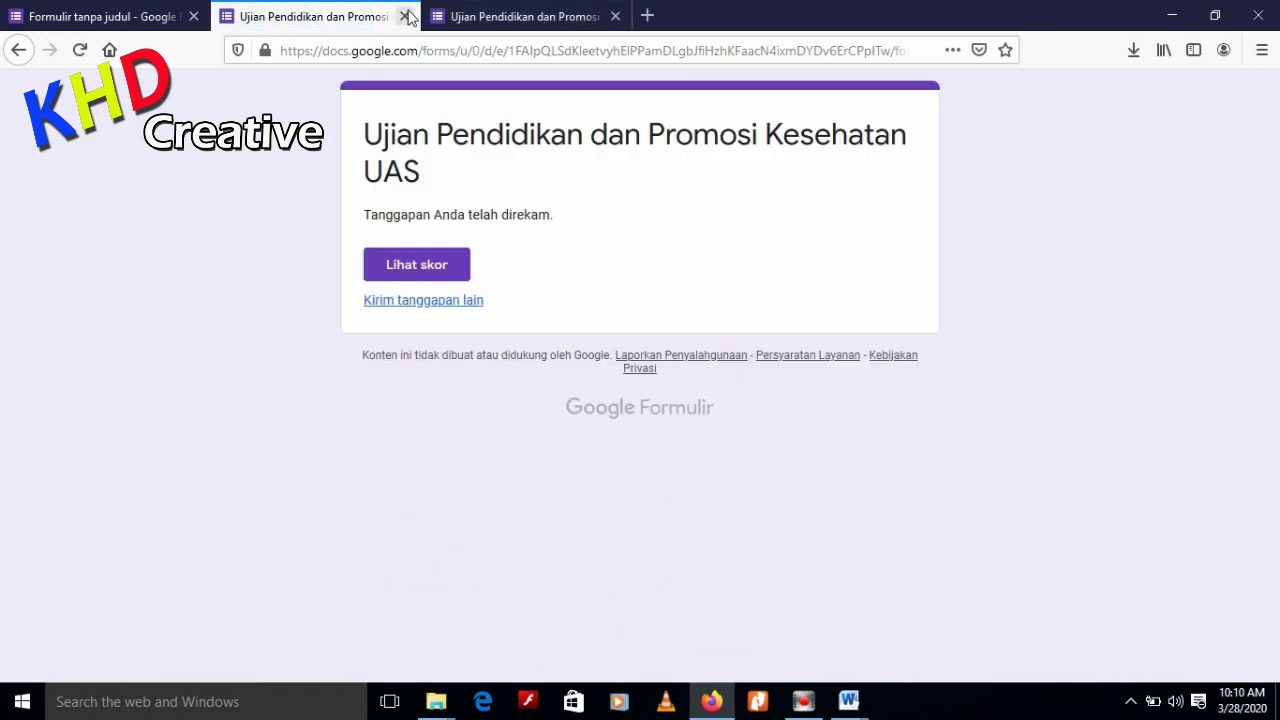
# Close both old preview tabs and open a fresh preview of the form
pyautogui.click(407, 17)
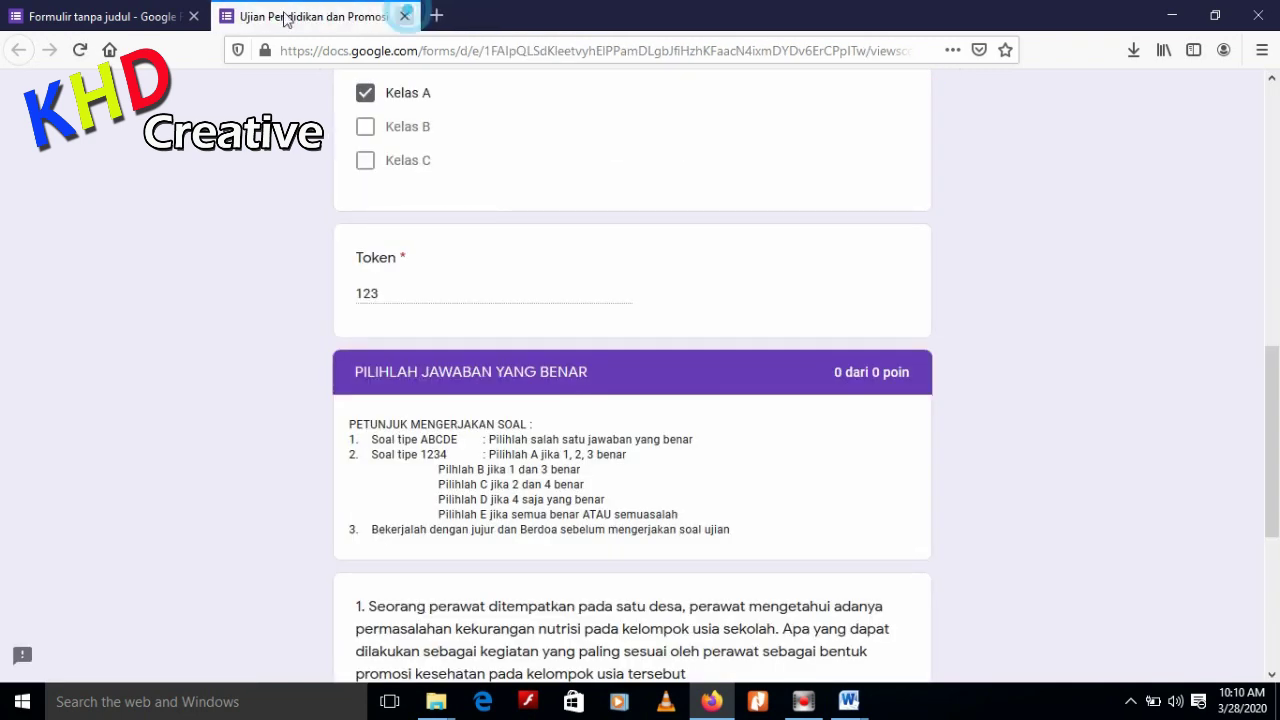
pyautogui.click(407, 17)
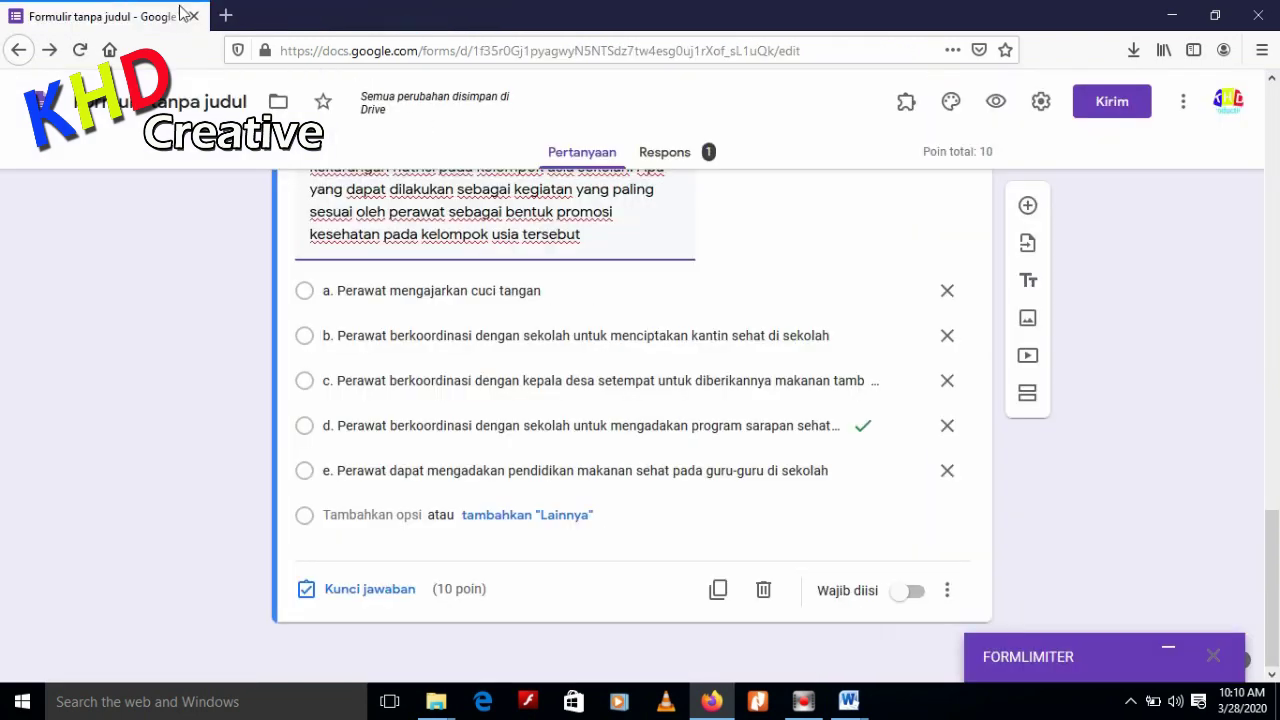
pyautogui.click(995, 101)
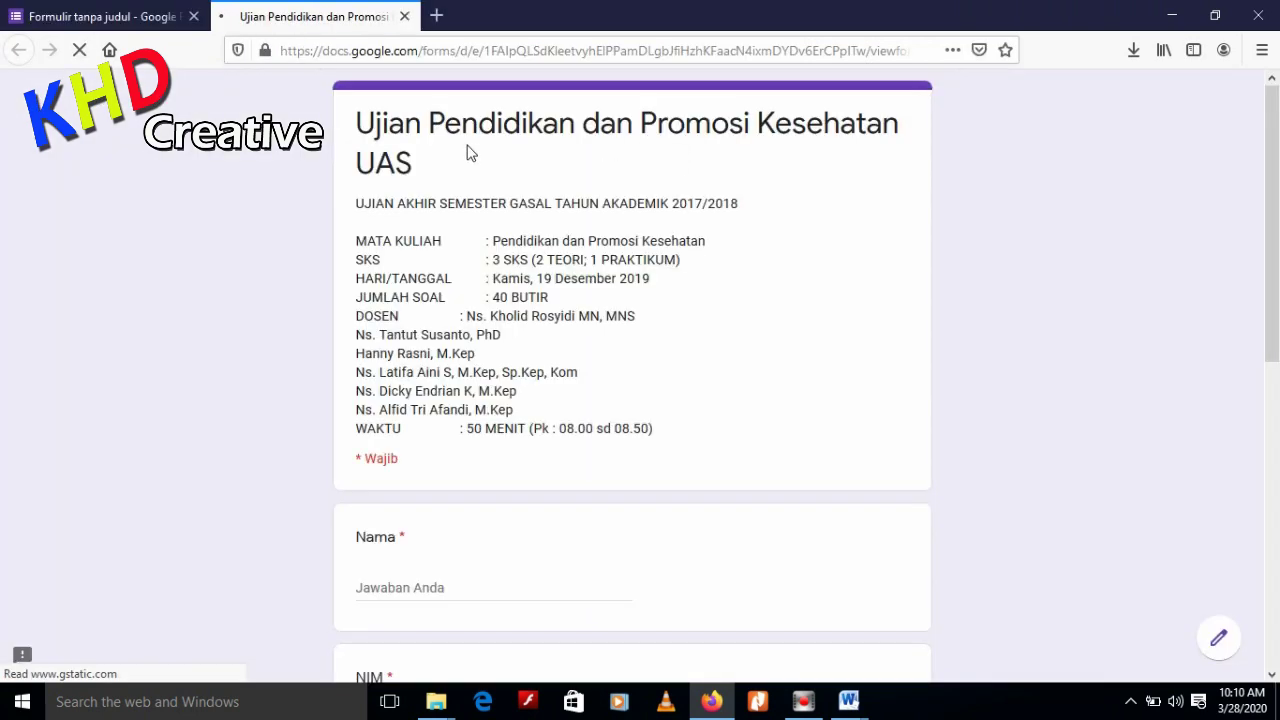
# Enter a second respondent's name and student number, tick Kelas B, and enter the exam token
pyautogui.click(438, 587)
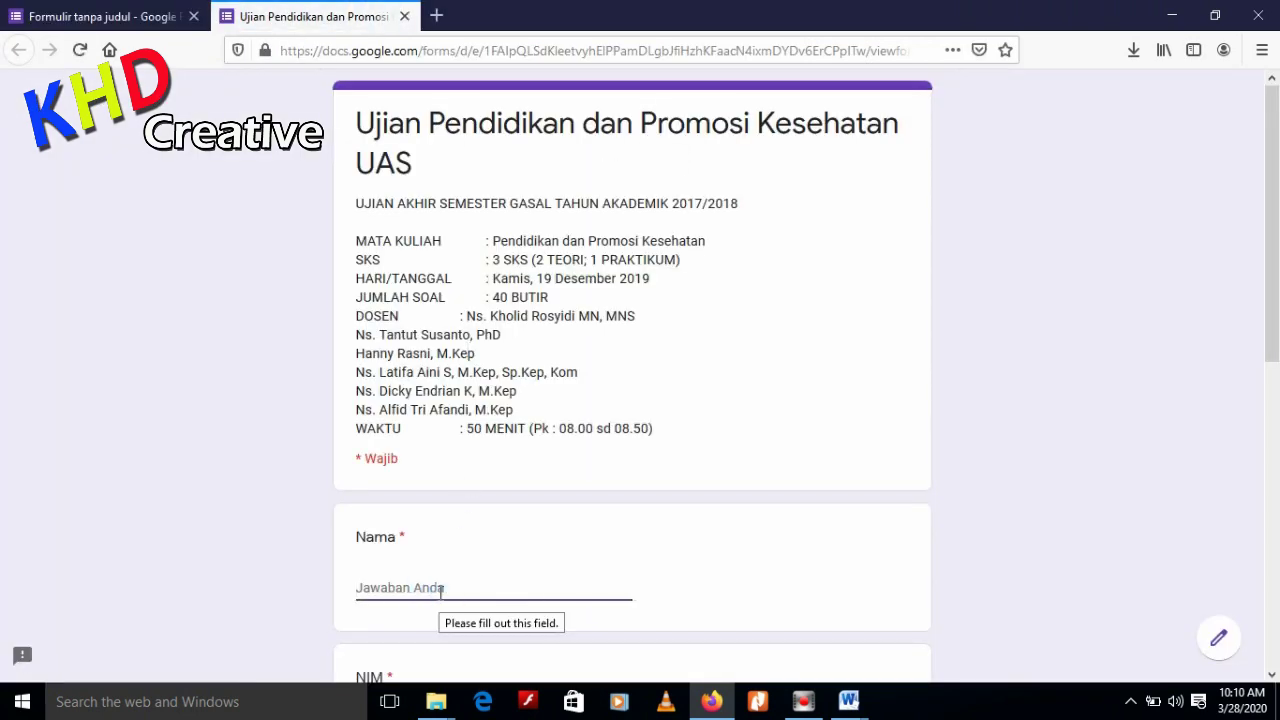
pyautogui.write('b')
pyautogui.press('BackSpace')
pyautogui.press('BackSpace')
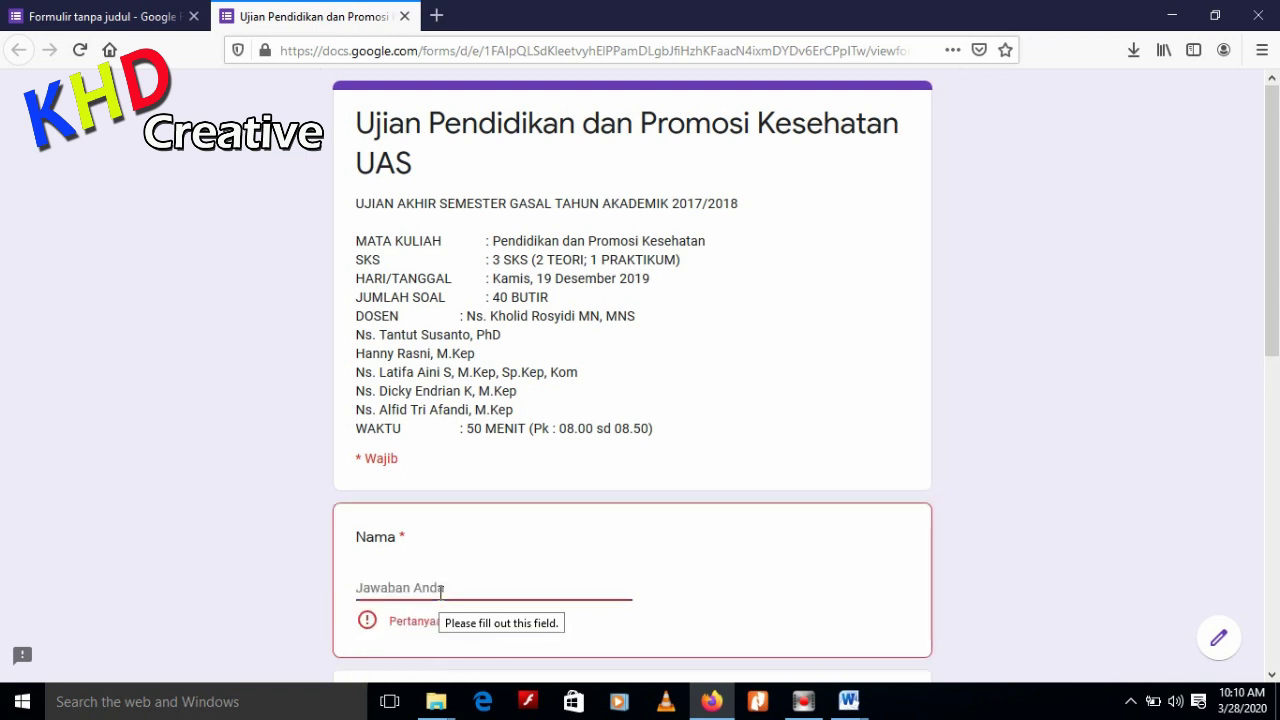
pyautogui.write('ani')
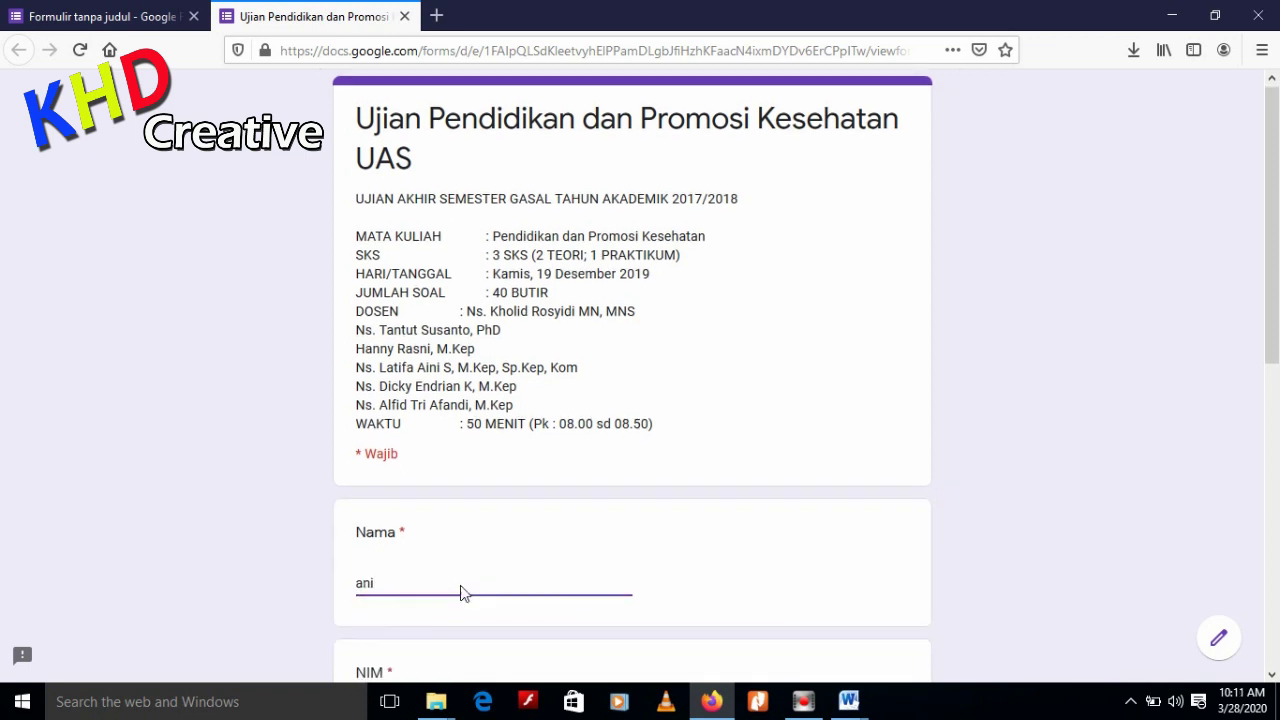
pyautogui.scroll(-3, 460, 591)
pyautogui.click(437, 437)
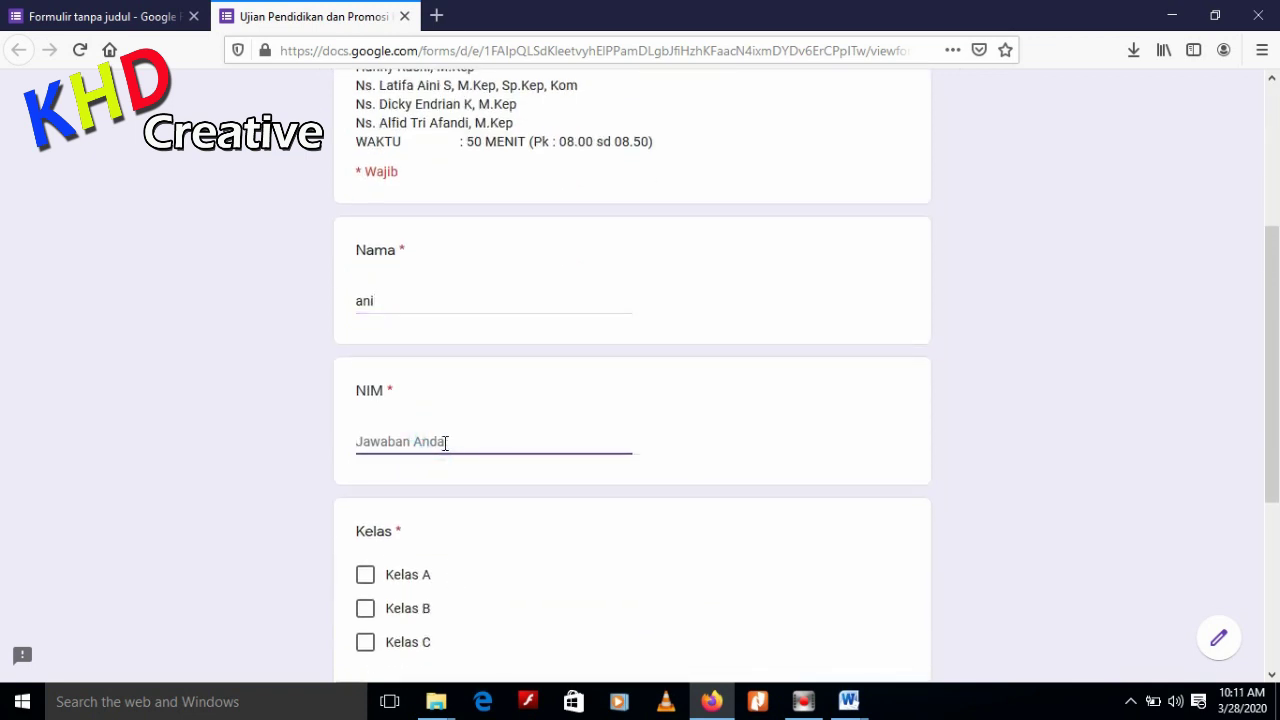
pyautogui.write('45')
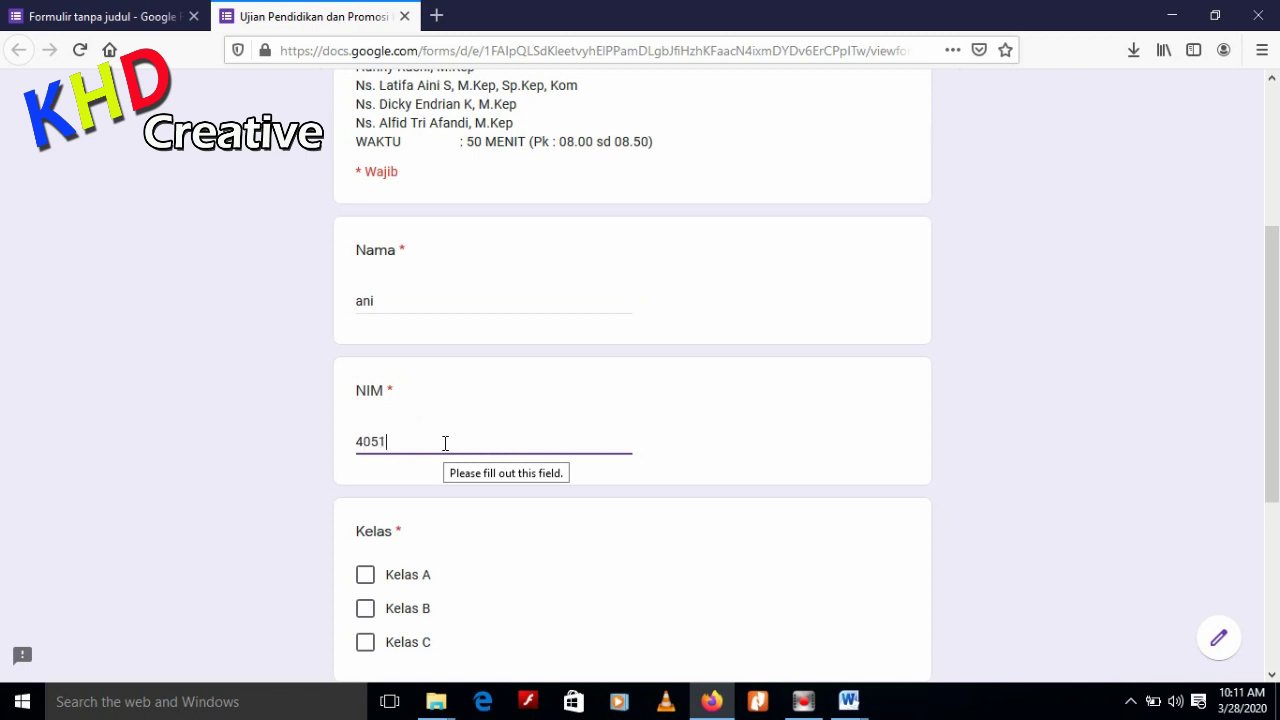
pyautogui.scroll(-2, 445, 443)
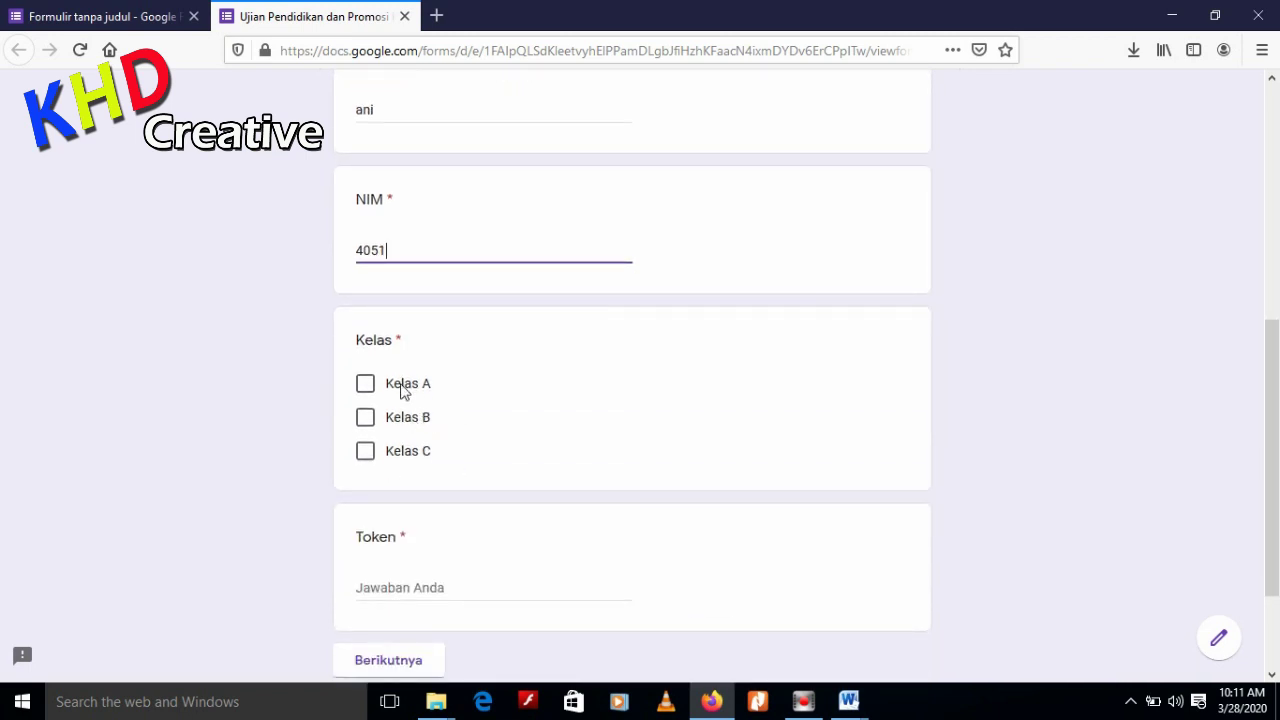
pyautogui.click(405, 417)
pyautogui.scroll(-2, 420, 430)
pyautogui.click(455, 437)
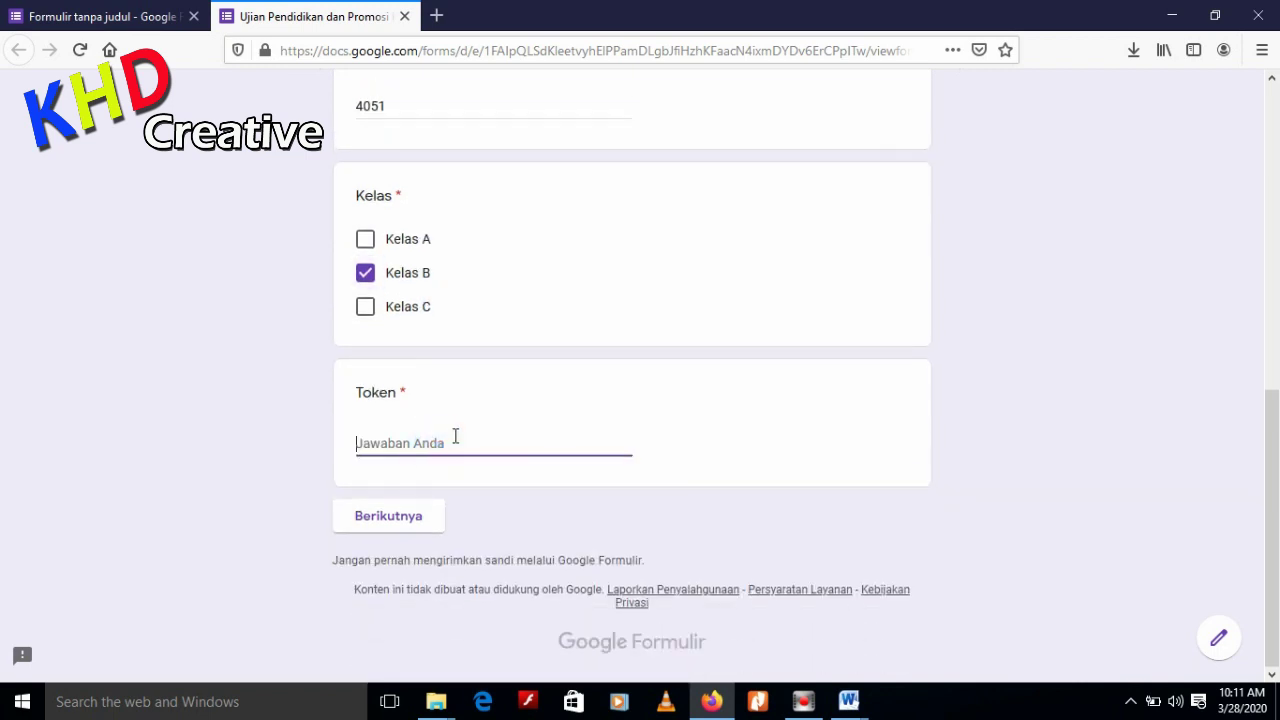
pyautogui.write('123')
# Continue to the questions, choose answer d for question 1, and submit
pyautogui.click(420, 530)
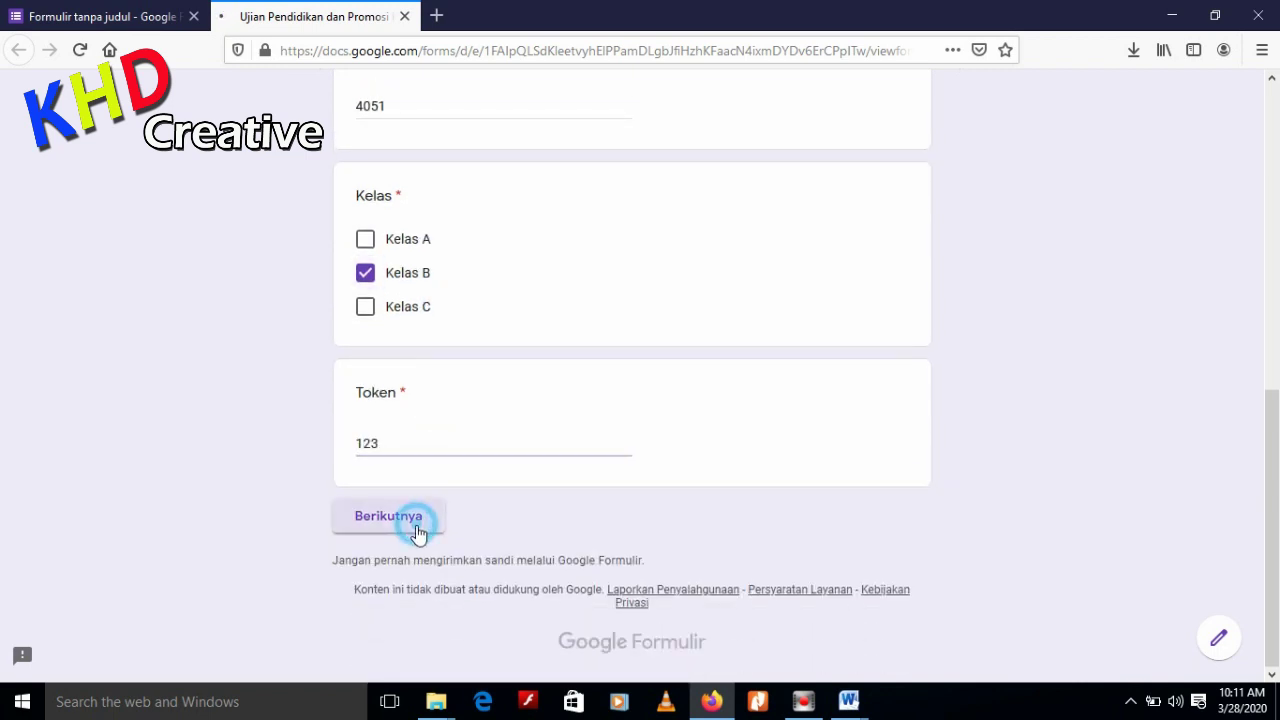
pyautogui.scroll(-3, 470, 465)
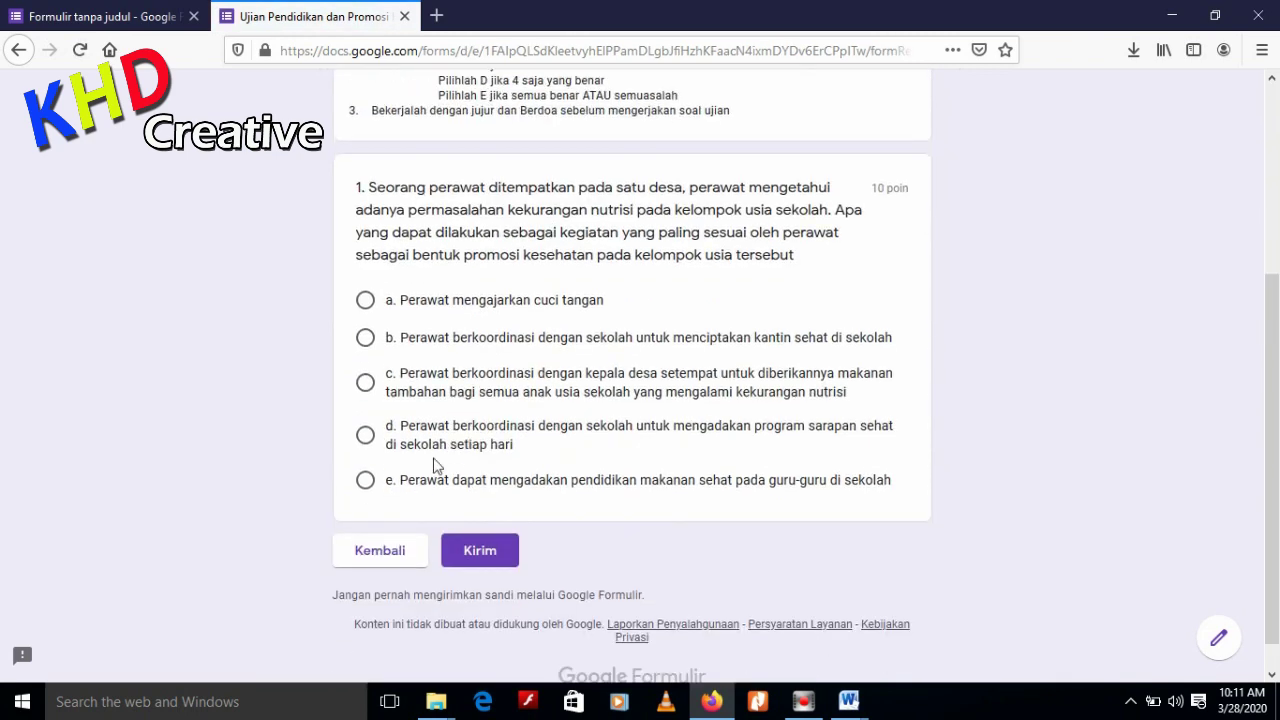
pyautogui.click(365, 434)
pyautogui.scroll(3, 491, 451)
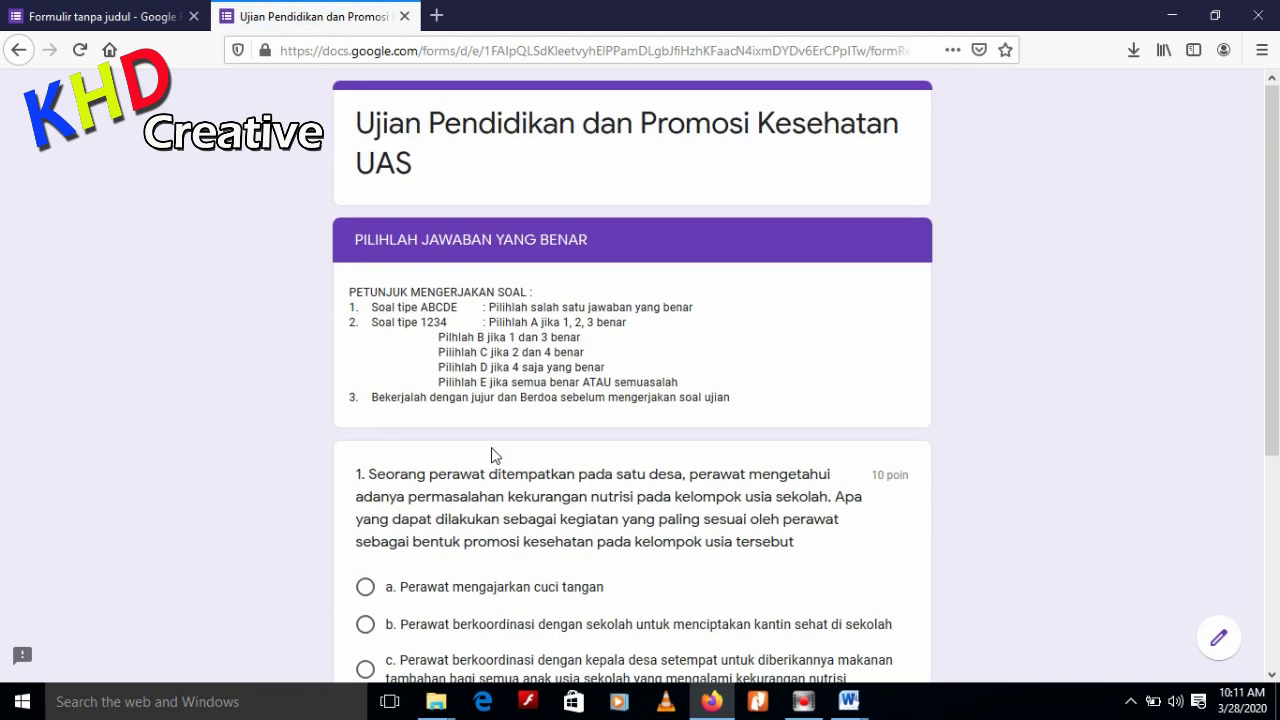
pyautogui.scroll(-3, 505, 555)
pyautogui.click(485, 525)
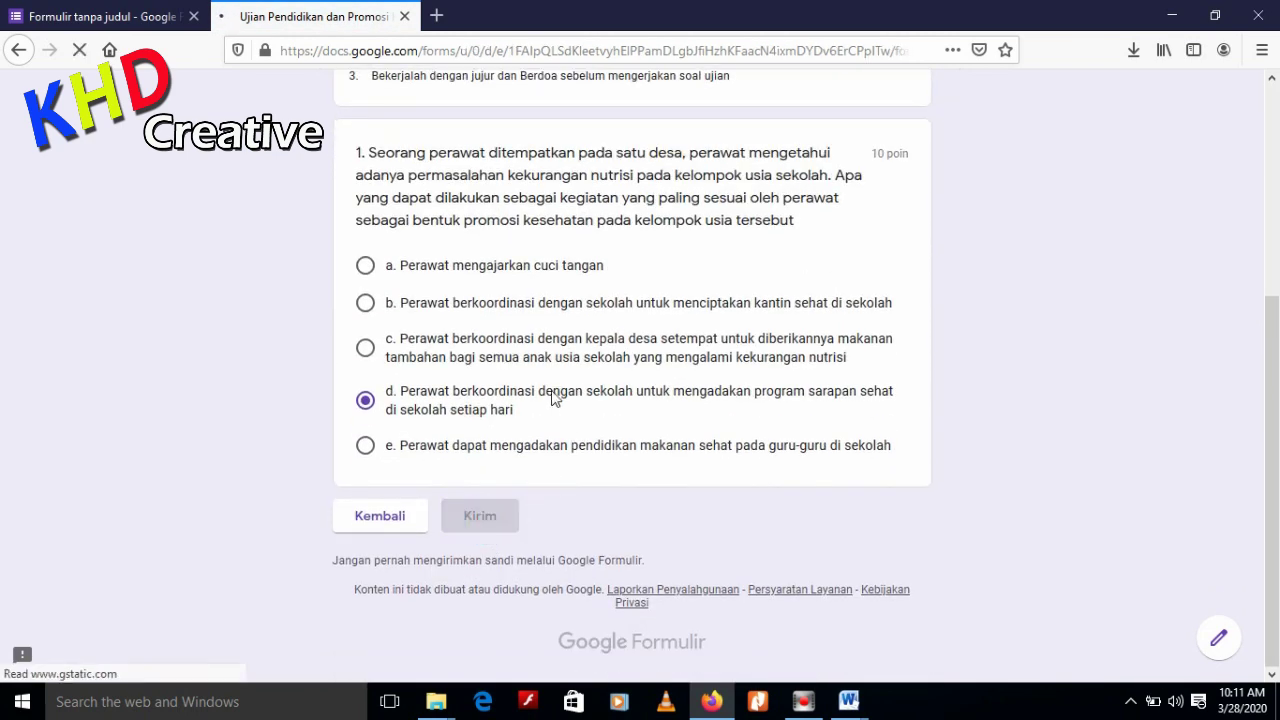
# View the score, confirm the 10/10 total, and return to the form editor
pyautogui.click(423, 266)
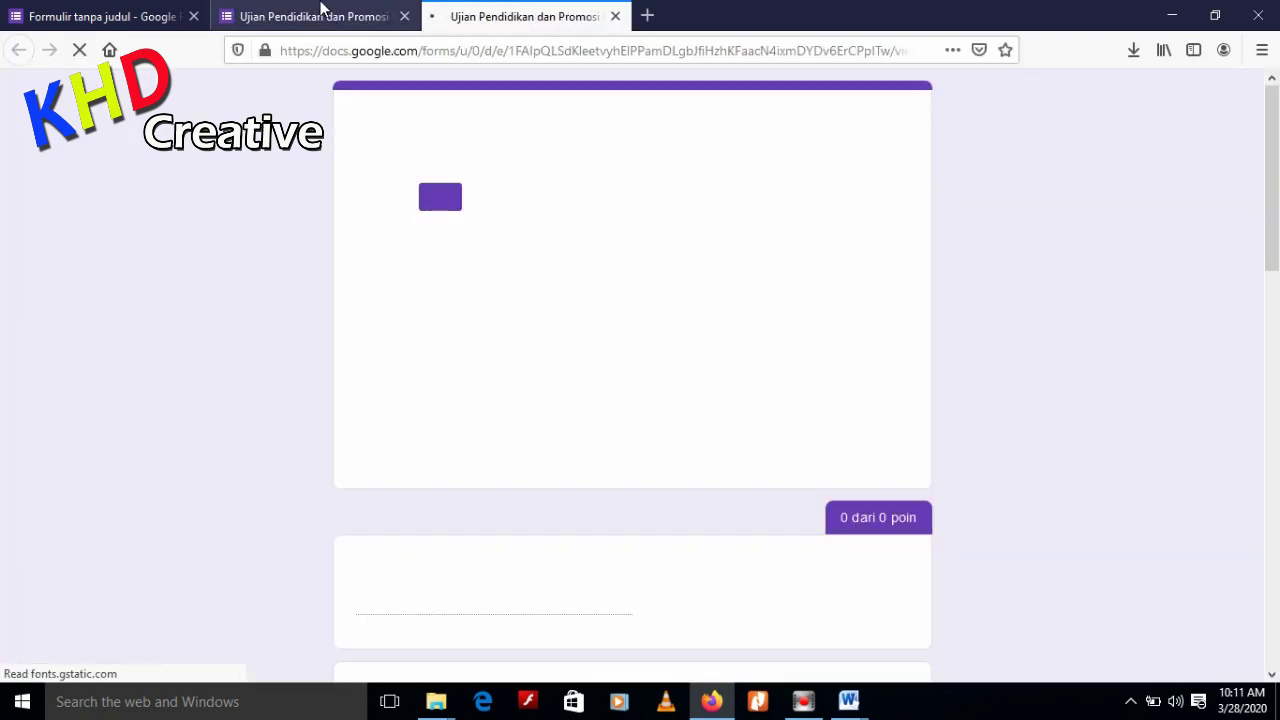
pyautogui.moveTo(422, 197); pyautogui.dragTo(458, 198)
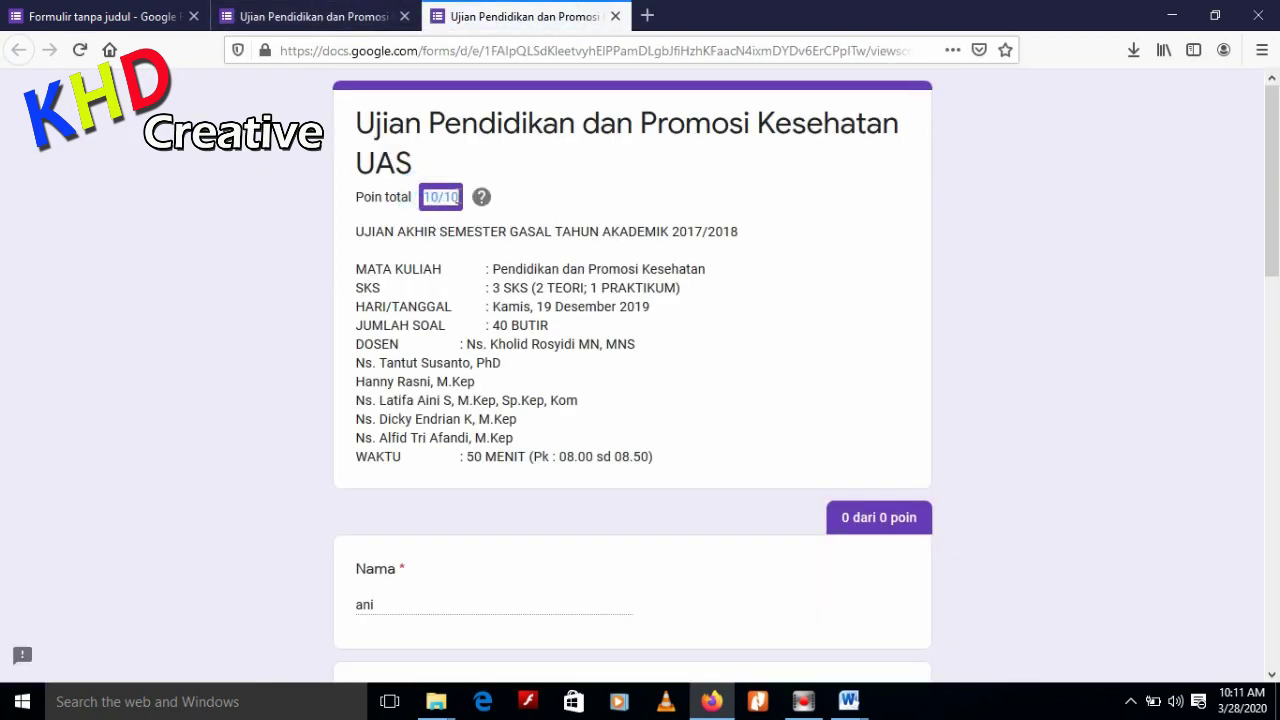
pyautogui.click(545, 220)
pyautogui.scroll(-4, 606, 326)
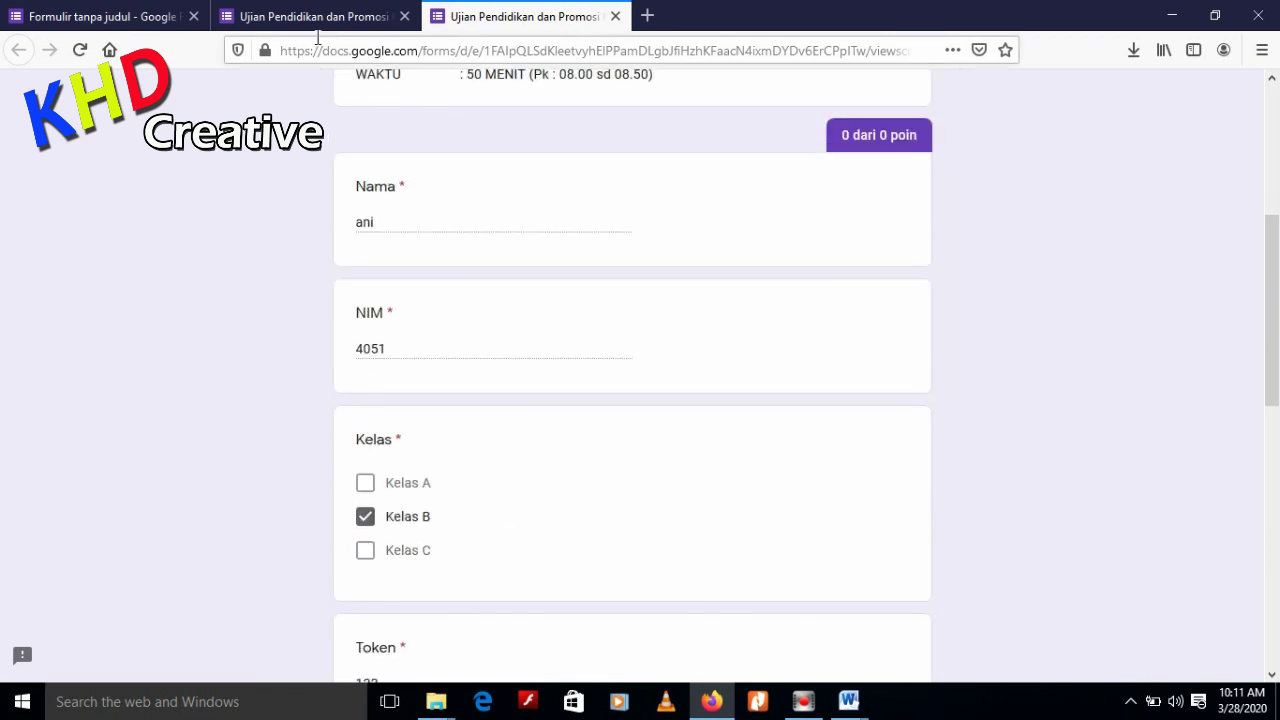
pyautogui.click(305, 16)
pyautogui.click(134, 14)
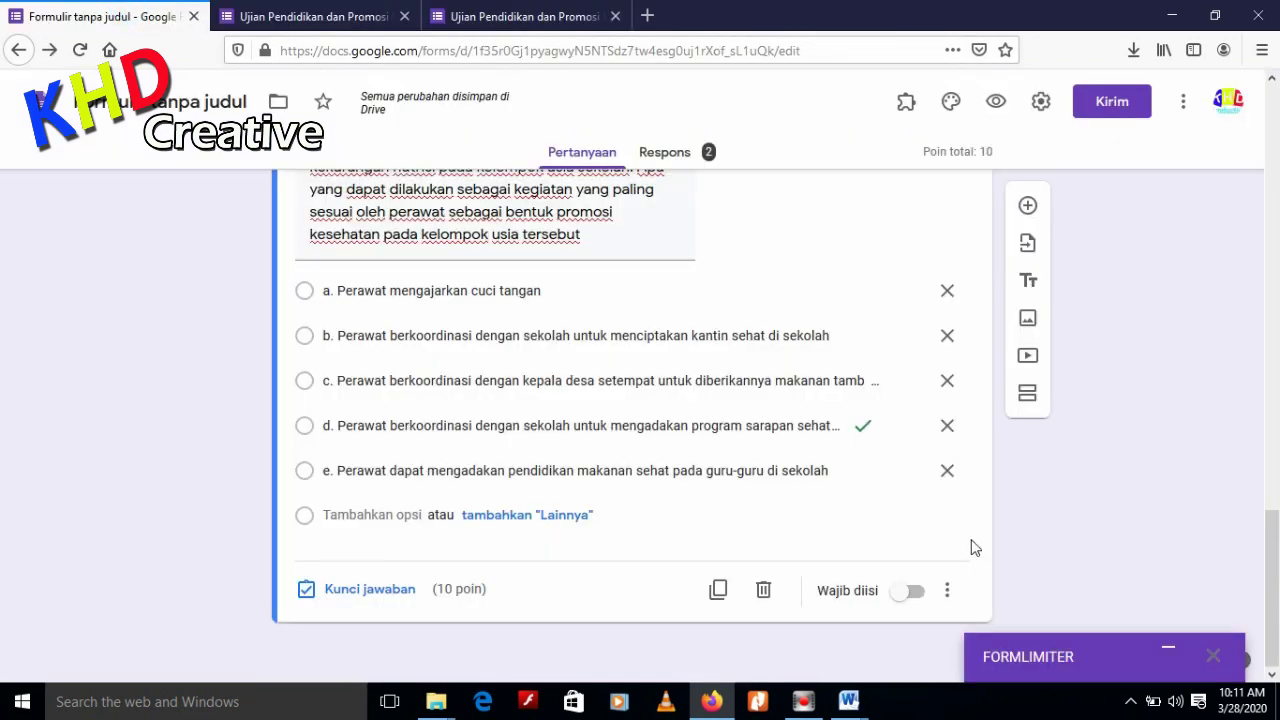
# Review the Respons summary charts for Nama, NIM, Kelas, Token and question 1, averaging 10/10
pyautogui.moveTo(1272, 545); pyautogui.dragTo(1276, 95)
pyautogui.click(672, 151)
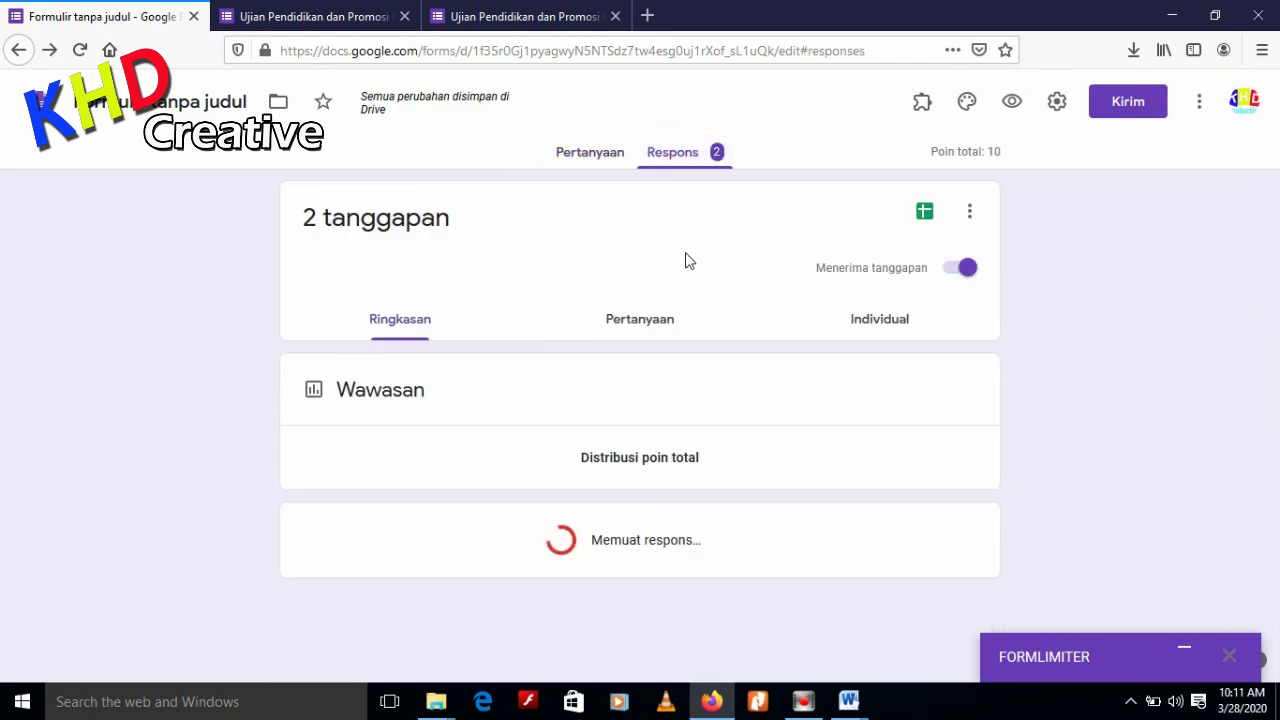
pyautogui.scroll(-3, 640, 300)
pyautogui.scroll(3, 314, 251)
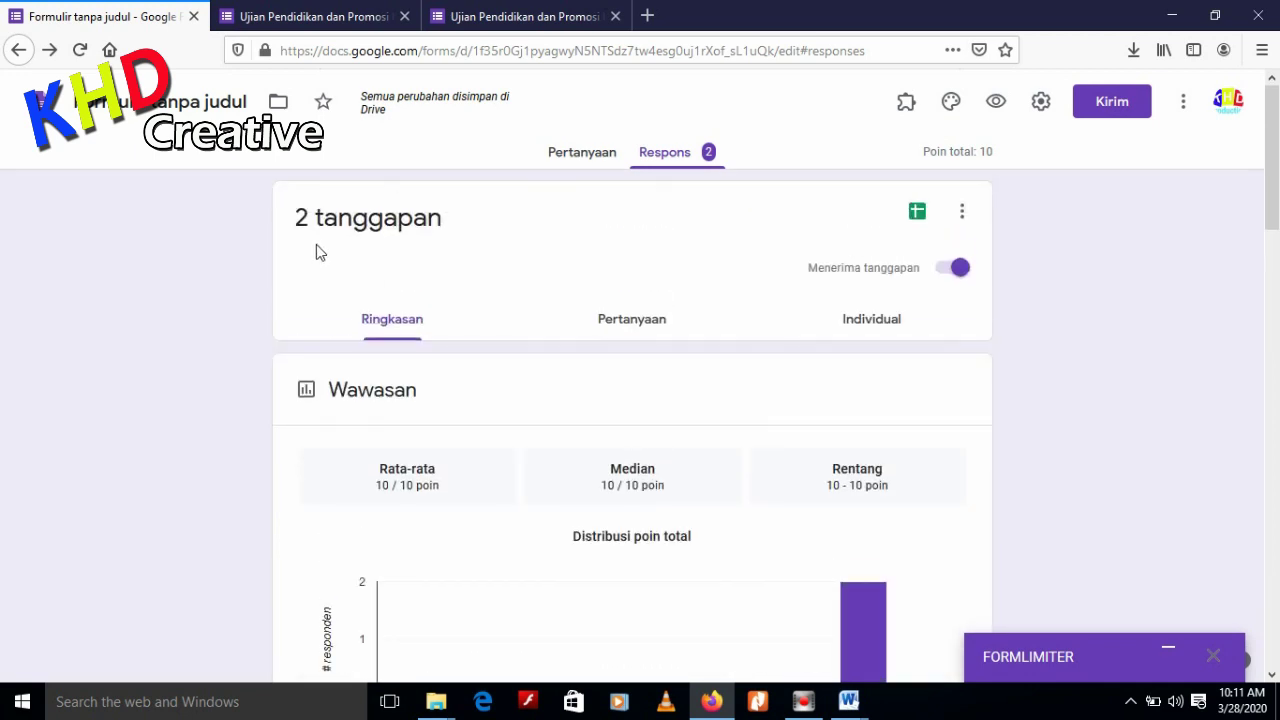
pyautogui.scroll(-4, 449, 240)
pyautogui.scroll(5, 317, 222)
pyautogui.scroll(-5, 430, 265)
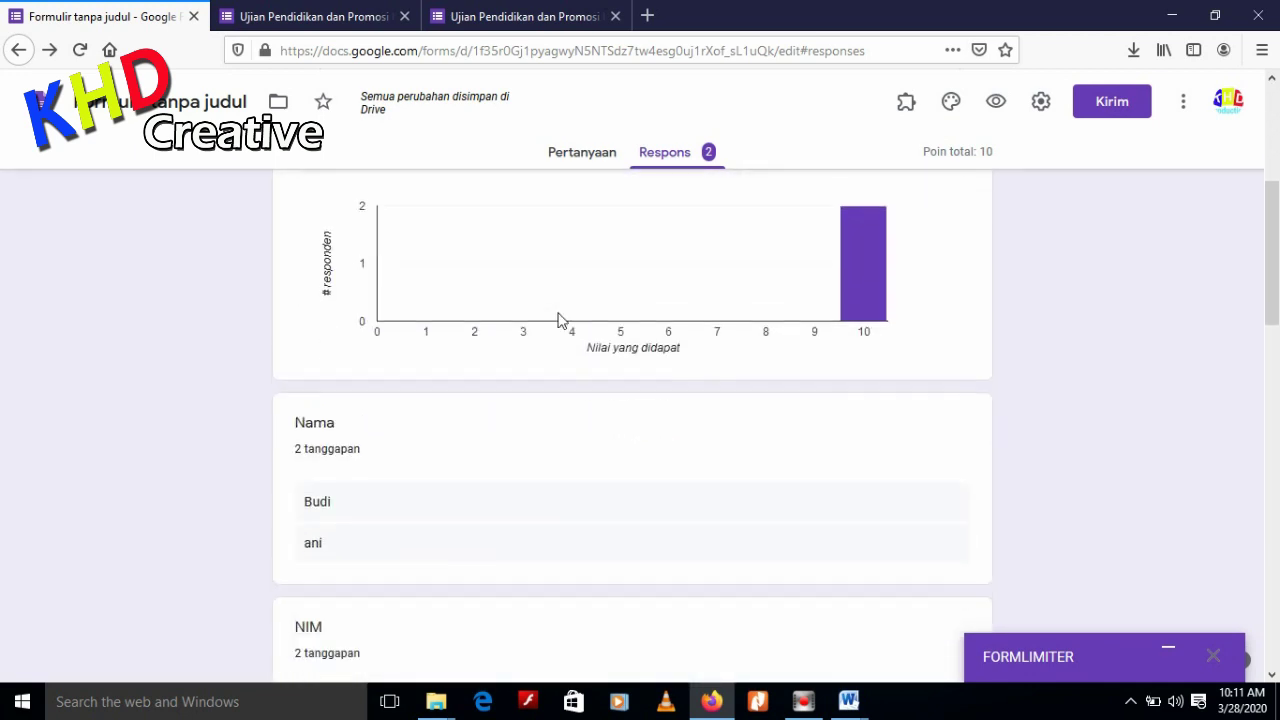
pyautogui.scroll(-1, 576, 346)
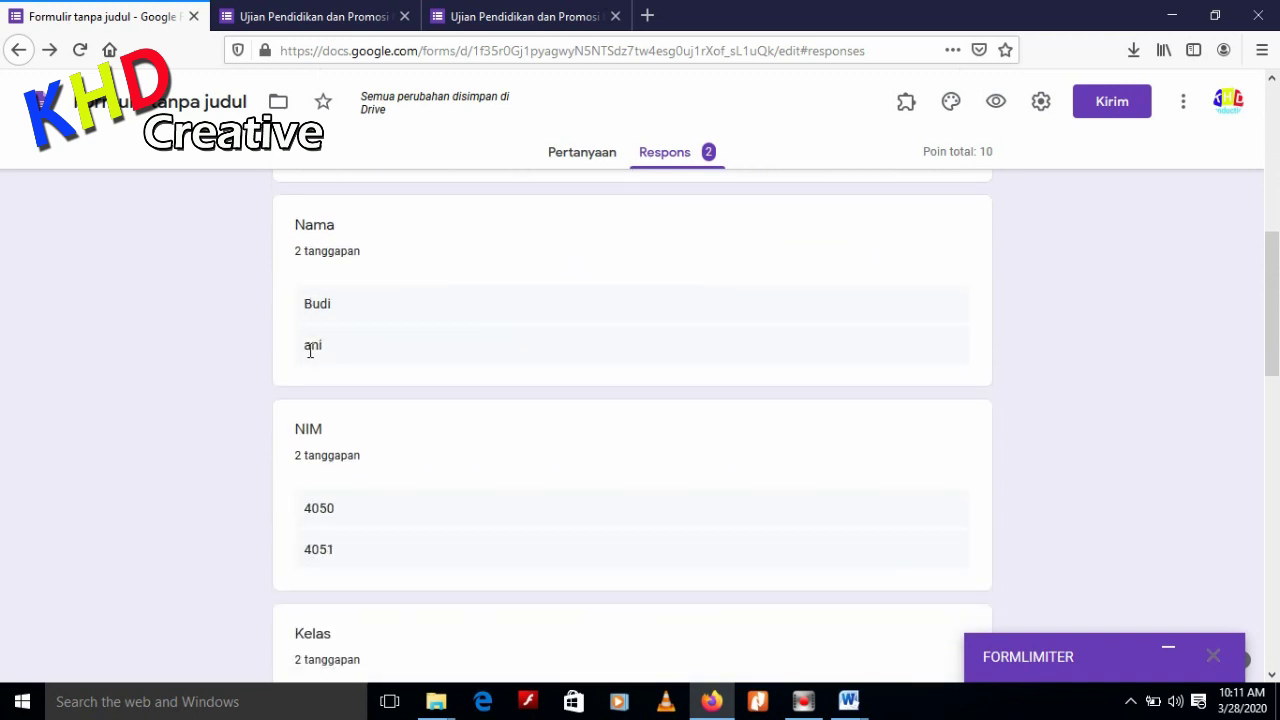
pyautogui.scroll(-2, 310, 350)
pyautogui.scroll(-1, 446, 409)
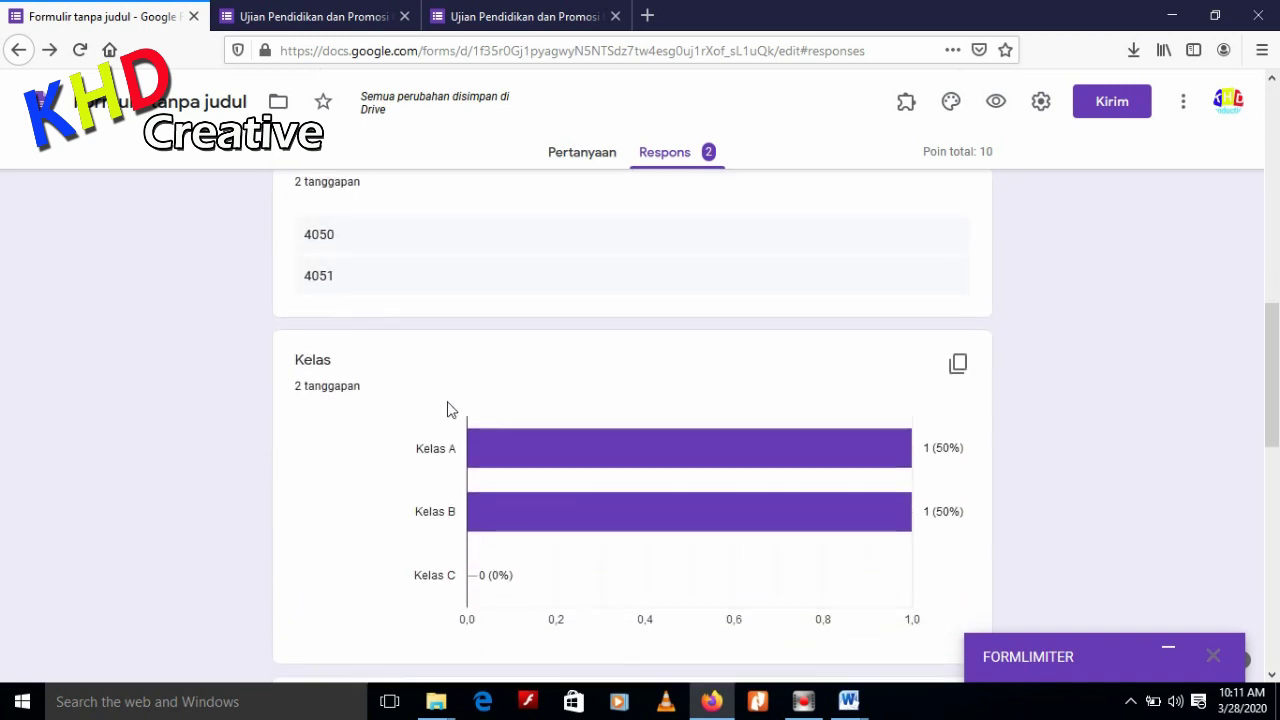
pyautogui.scroll(-2, 566, 491)
pyautogui.scroll(-5, 660, 492)
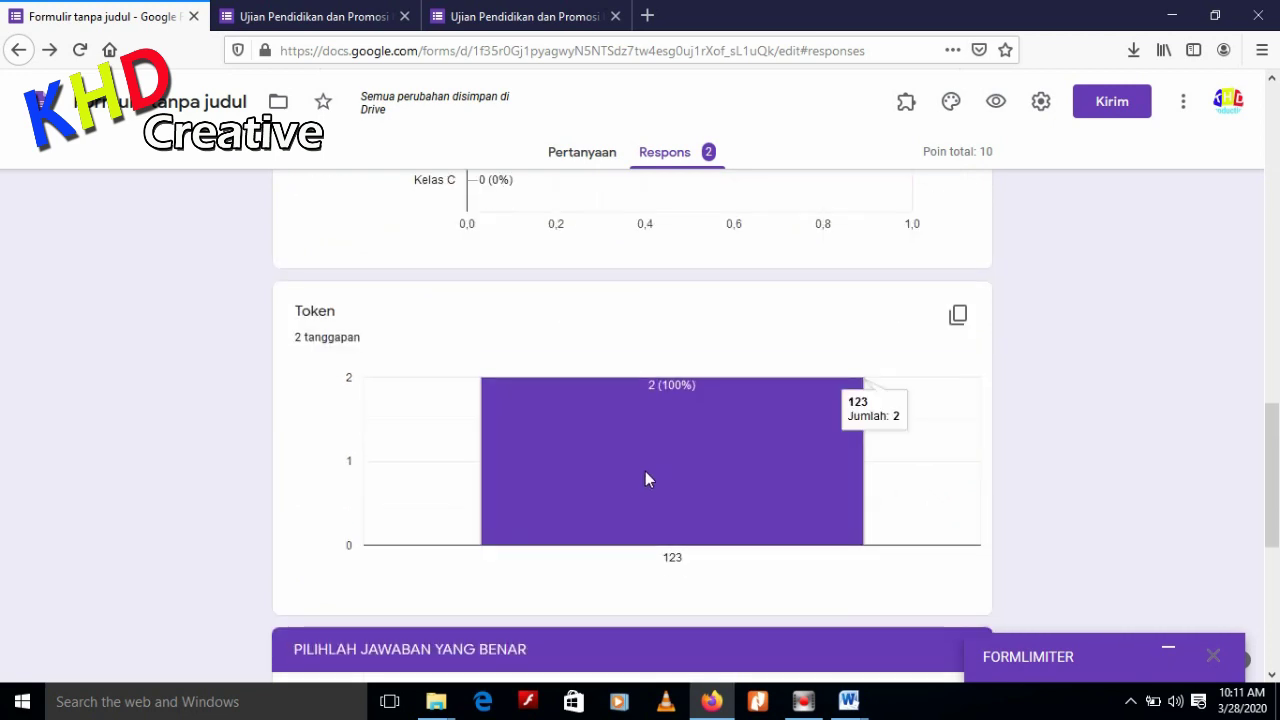
pyautogui.scroll(-1, 593, 465)
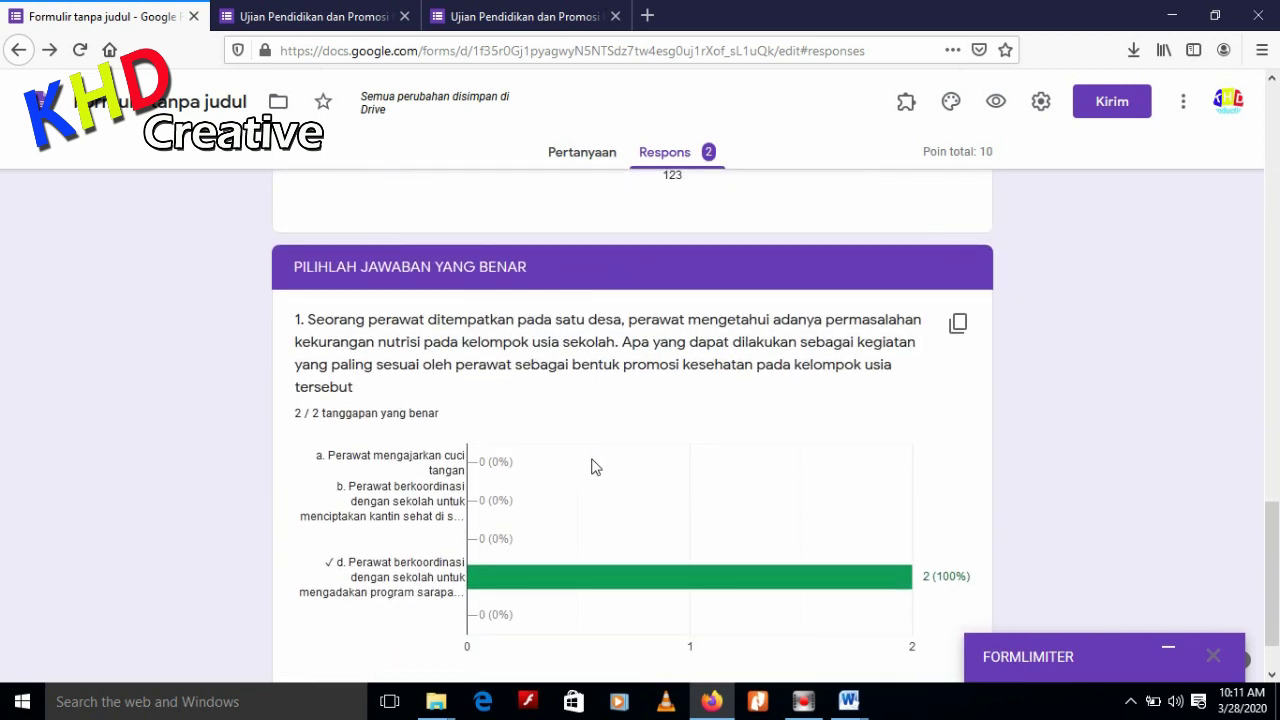
pyautogui.scroll(-1, 507, 519)
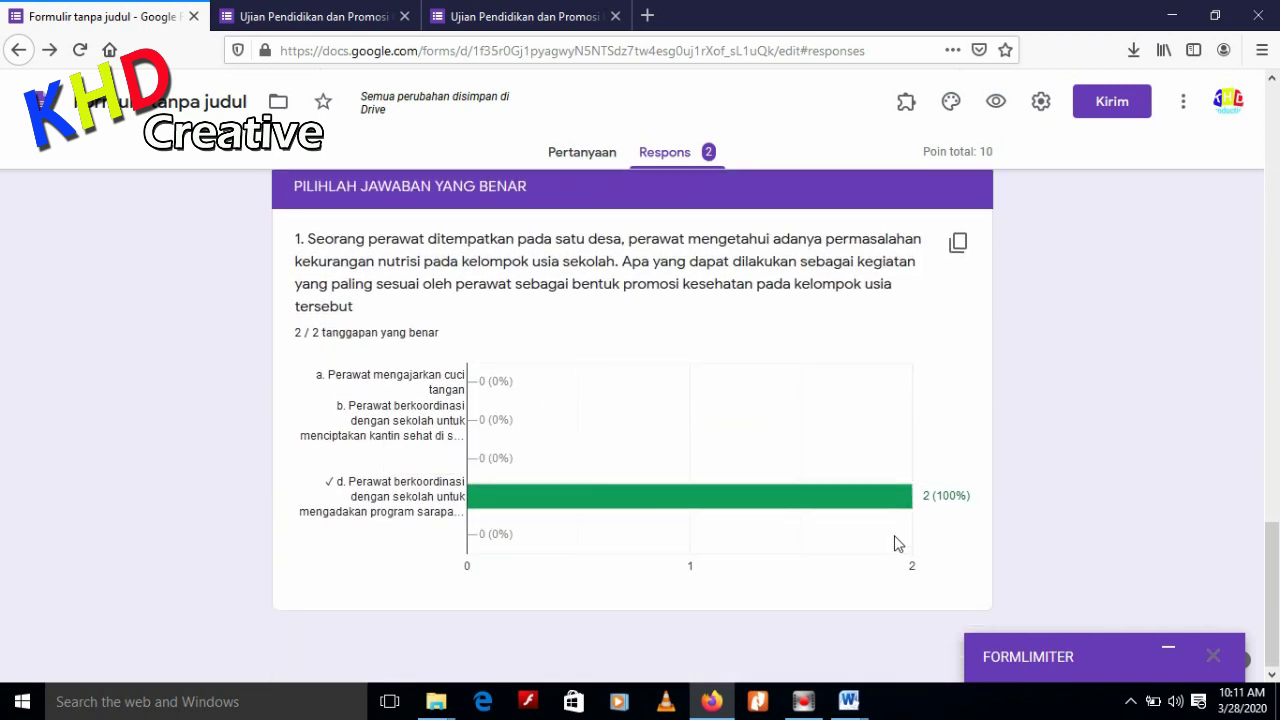
pyautogui.moveTo(898, 512)
pyautogui.scroll(10, 811, 531)
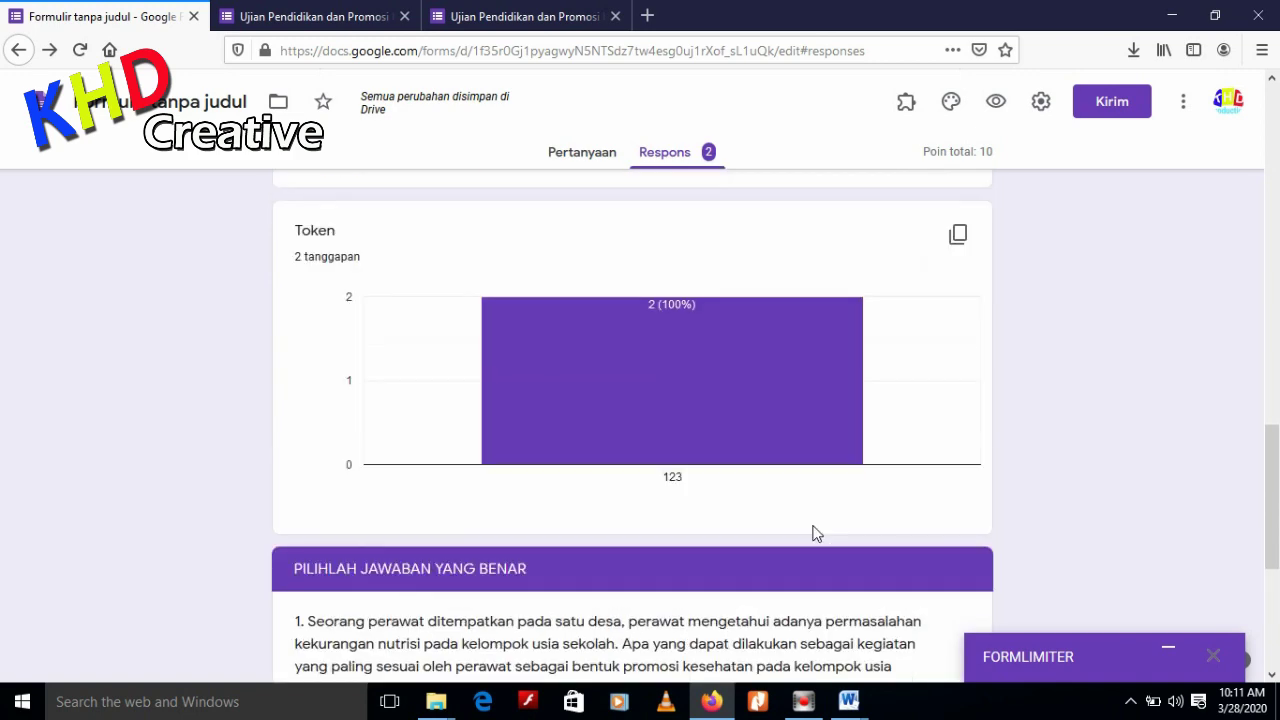
pyautogui.scroll(5, 819, 525)
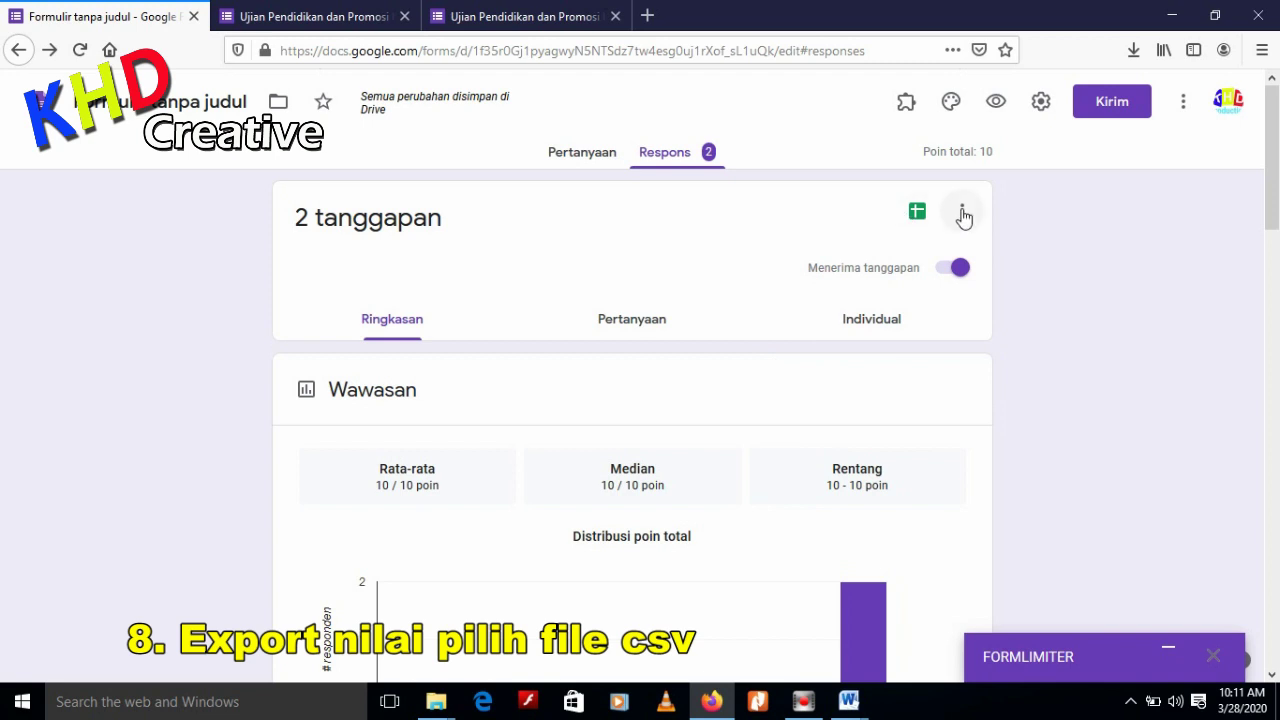
# Download the responses as .csv and save the file to disk
pyautogui.scroll(-4, 731, 317)
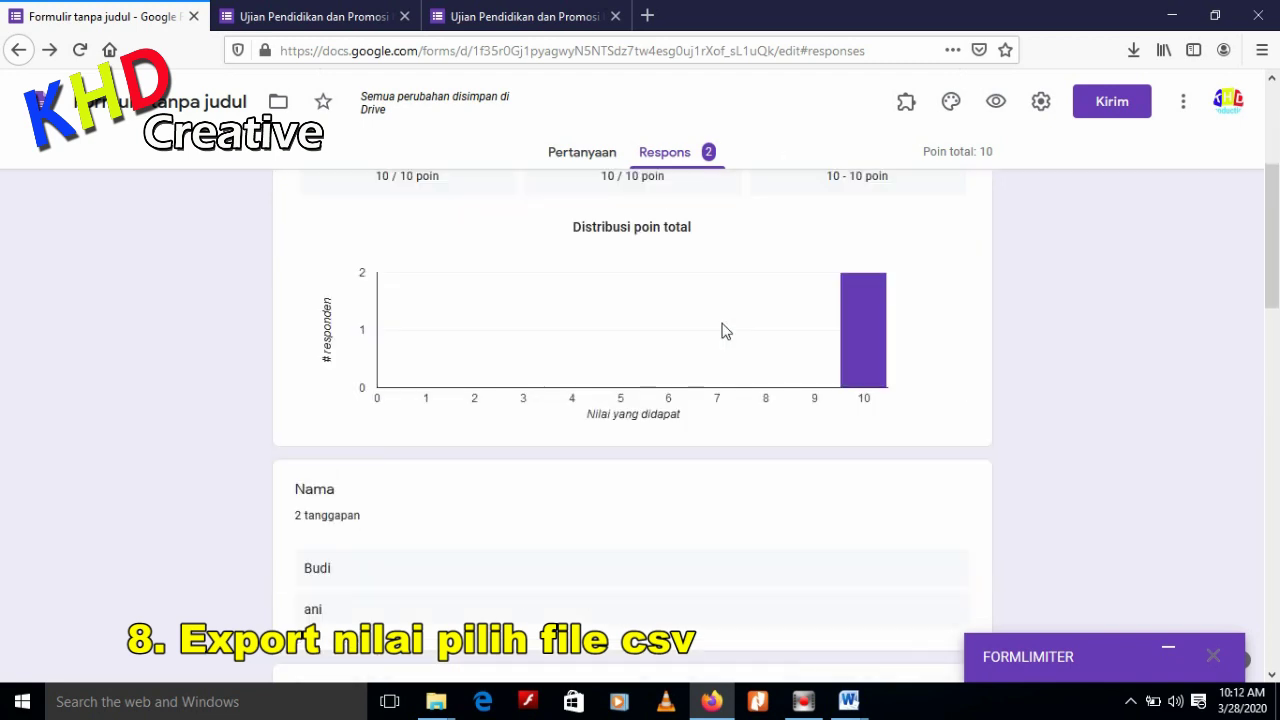
pyautogui.scroll(1, 735, 441)
pyautogui.scroll(3, 735, 441)
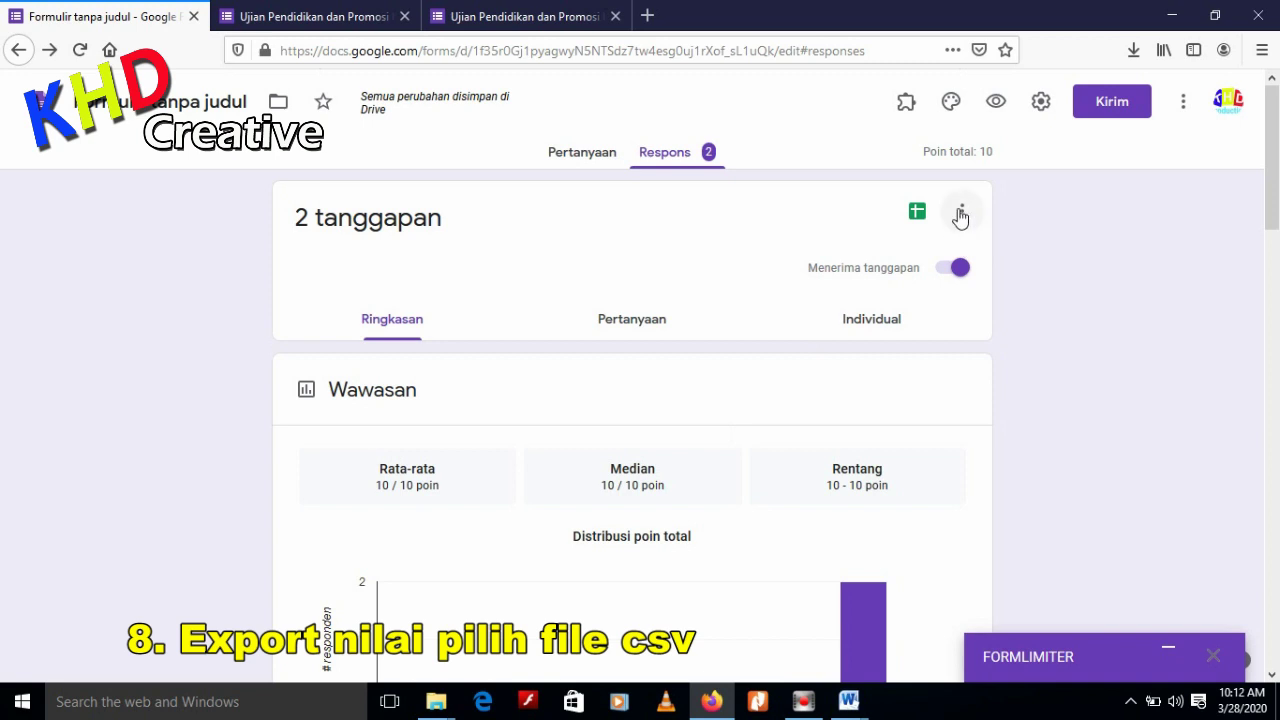
pyautogui.click(960, 213)
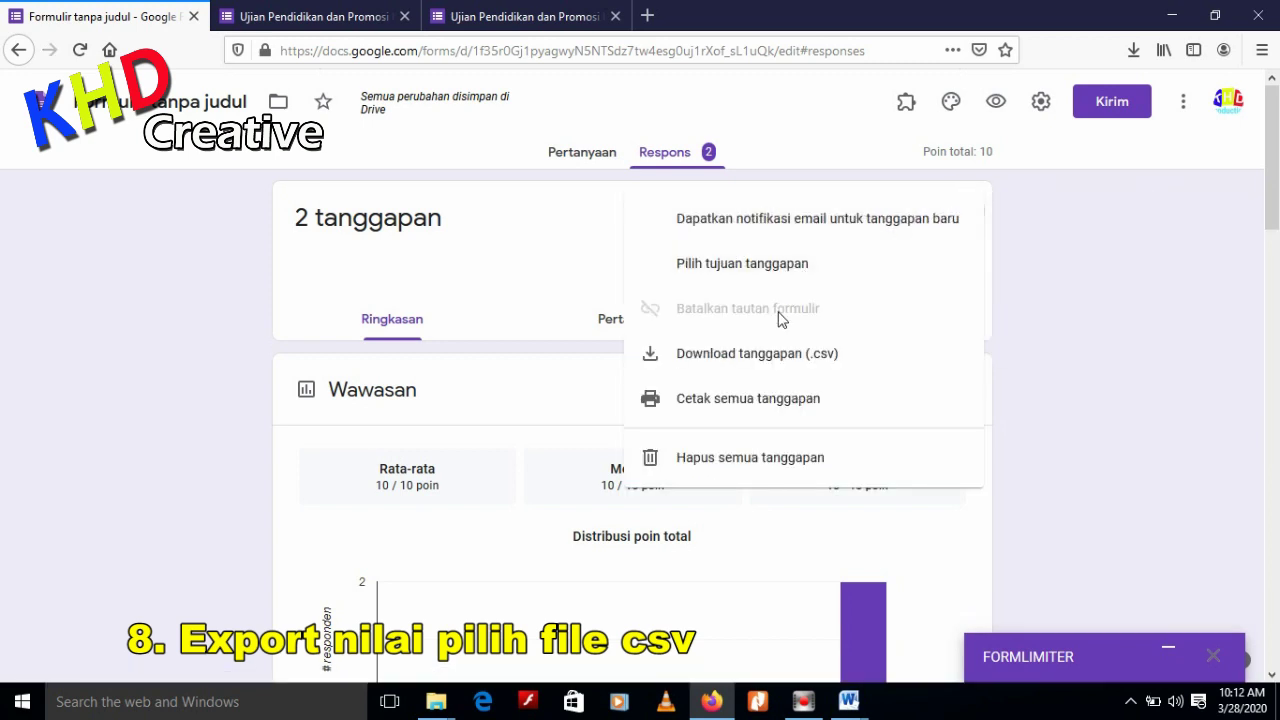
pyautogui.click(787, 366)
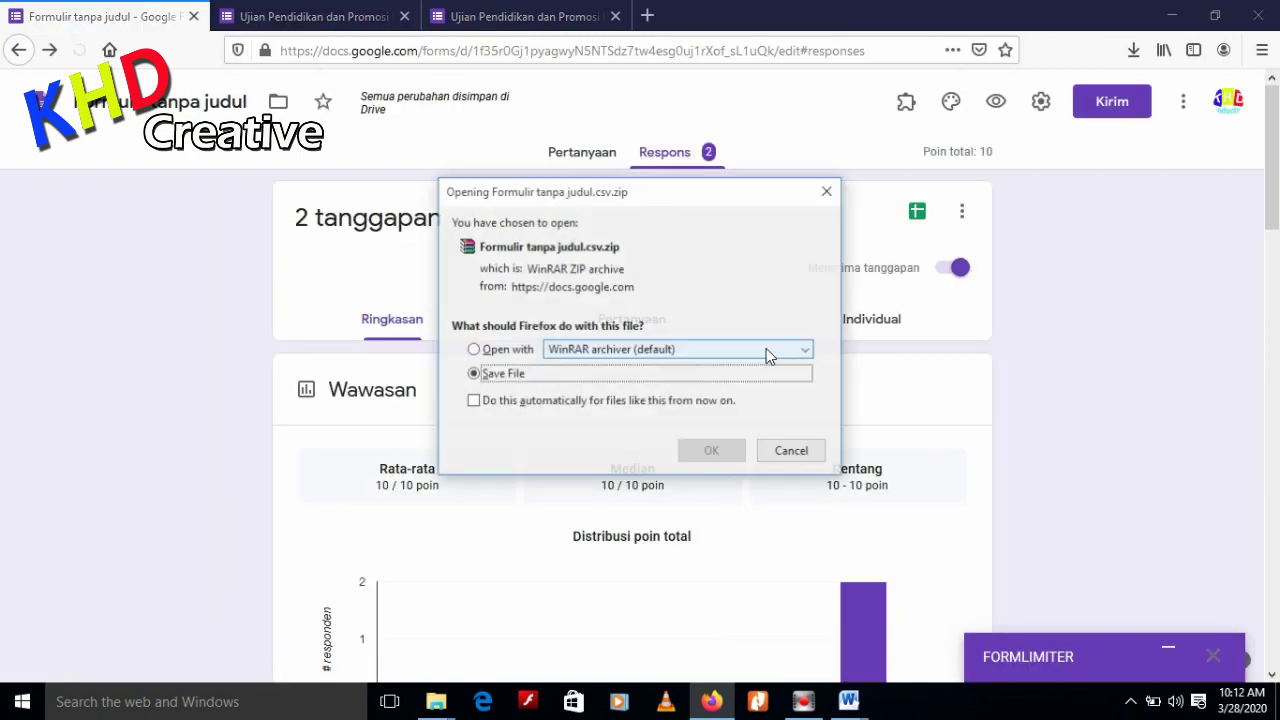
pyautogui.click(518, 349)
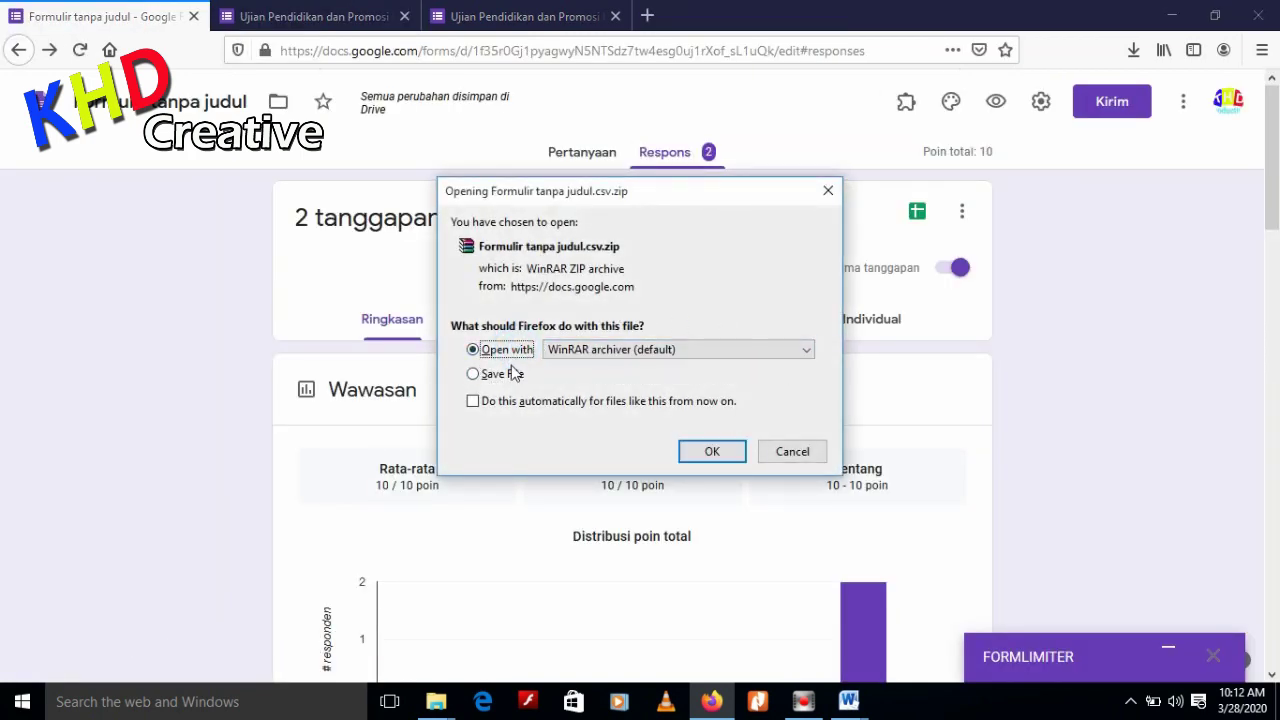
pyautogui.click(506, 376)
pyautogui.click(715, 452)
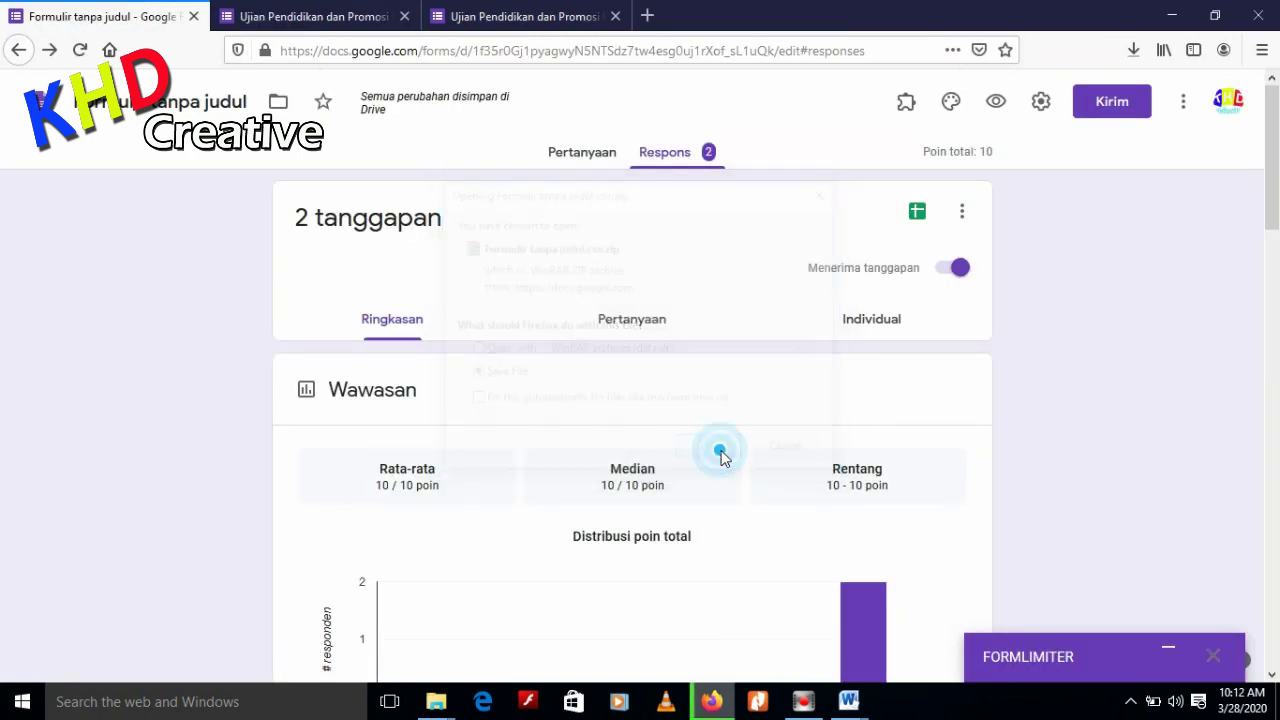
# Show the downloaded responses file in its Downloads folder
pyautogui.click(963, 211)
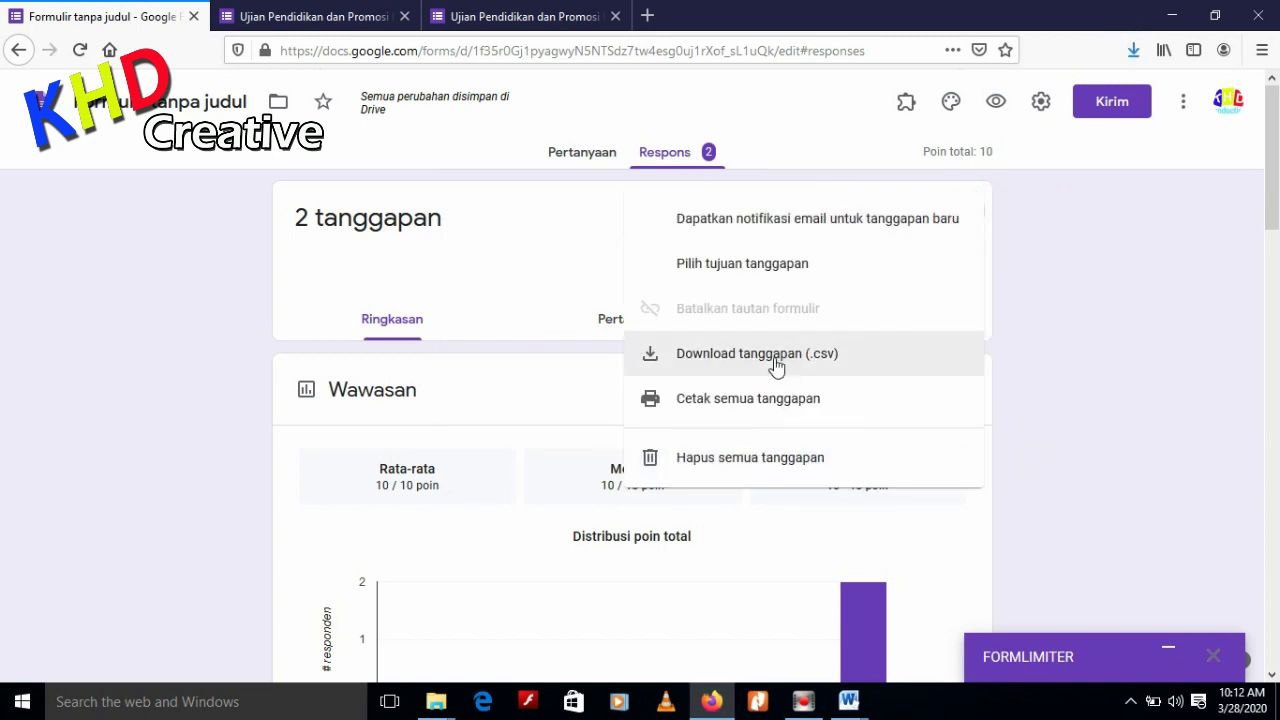
pyautogui.click(1105, 239)
pyautogui.click(1133, 48)
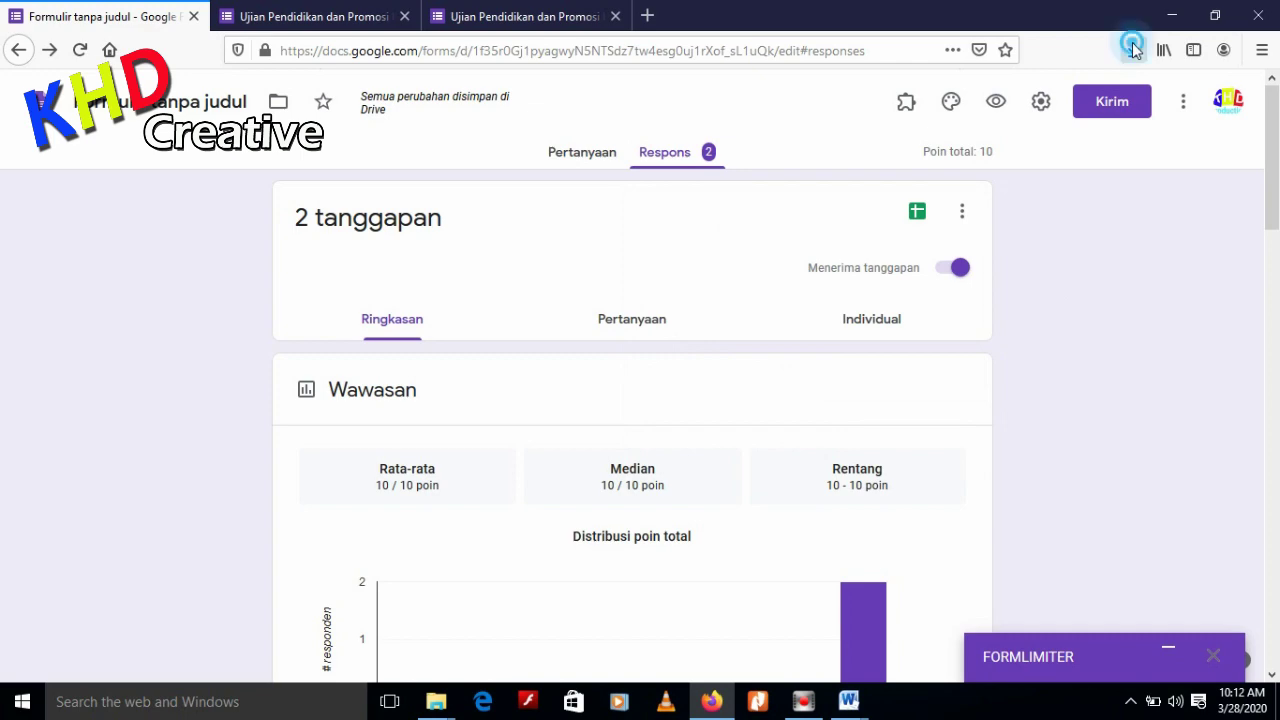
pyautogui.click(1119, 99)
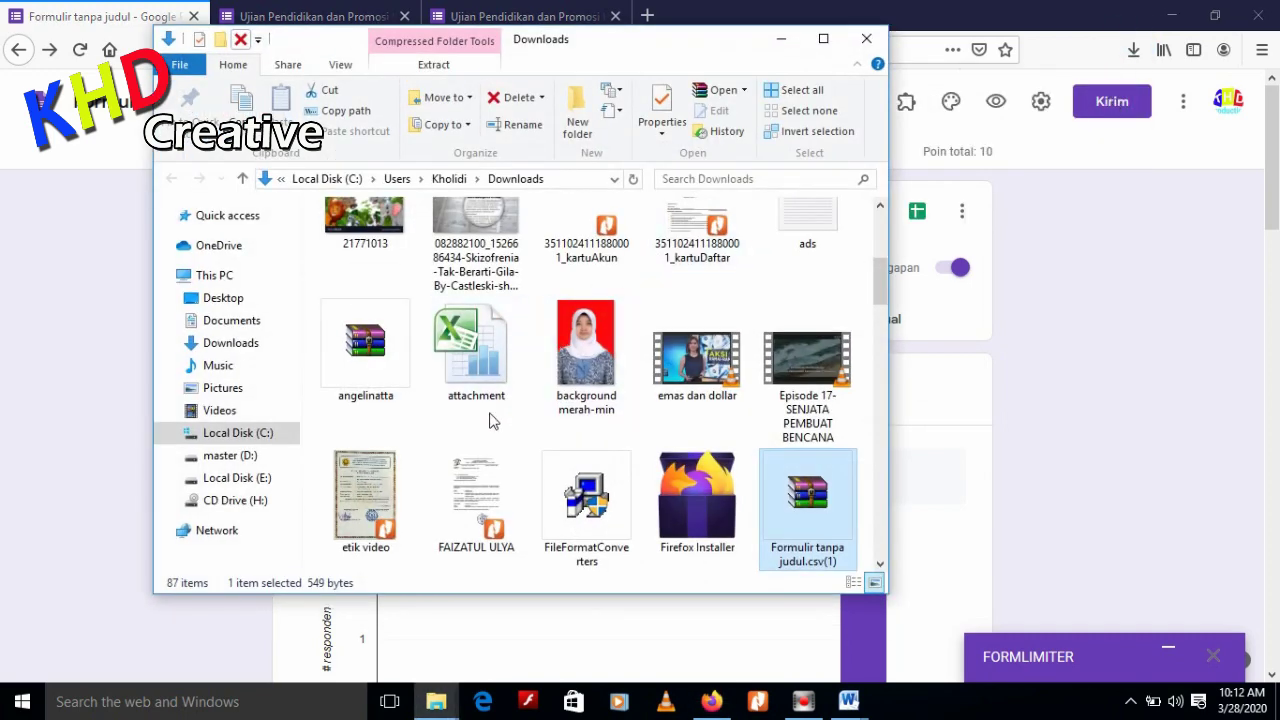
# Extract Formulir tanpa judul.csv from the archive to the Desktop, overwriting the older copy
pyautogui.doubleClick(814, 521)
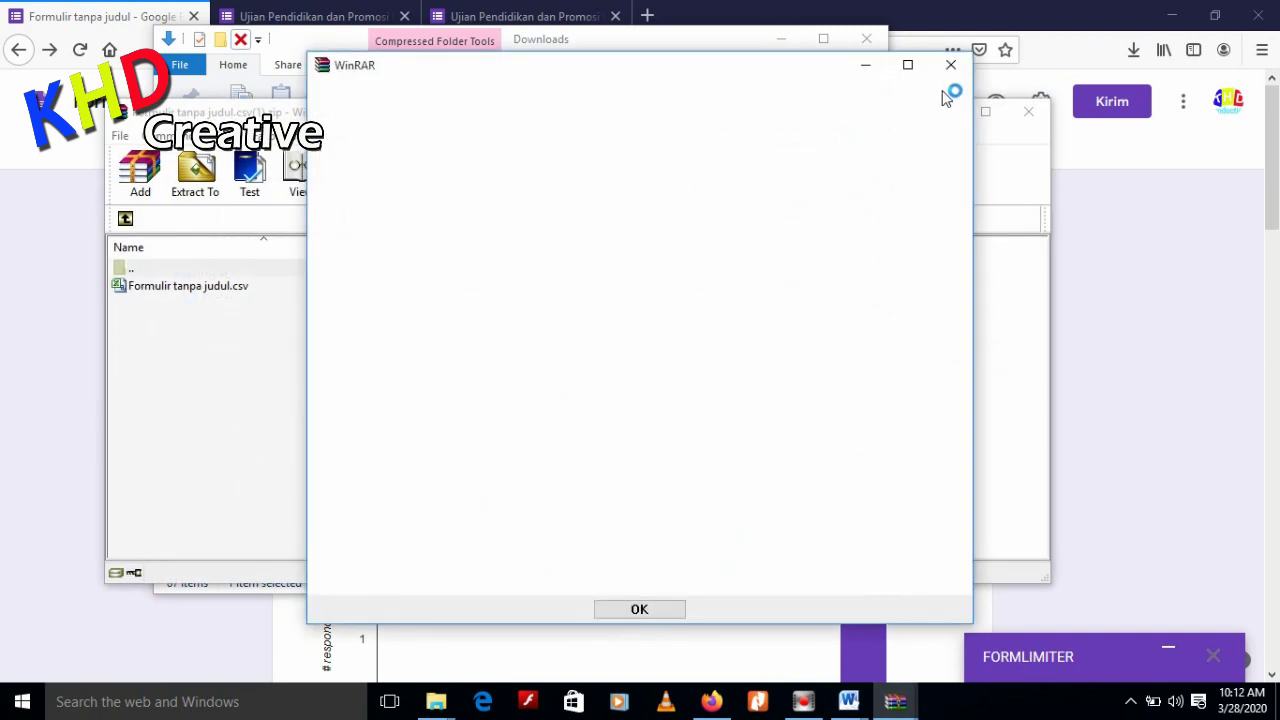
pyautogui.click(951, 65)
pyautogui.click(214, 289)
pyautogui.click(195, 172)
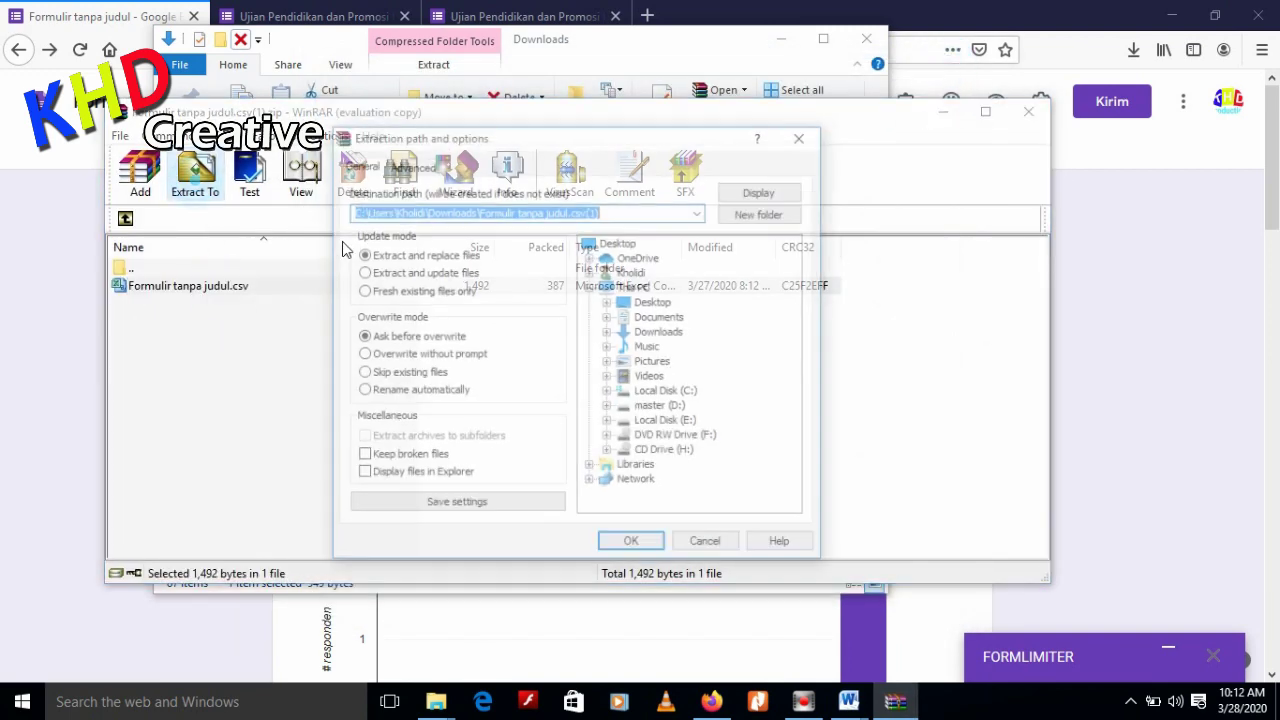
pyautogui.click(655, 303)
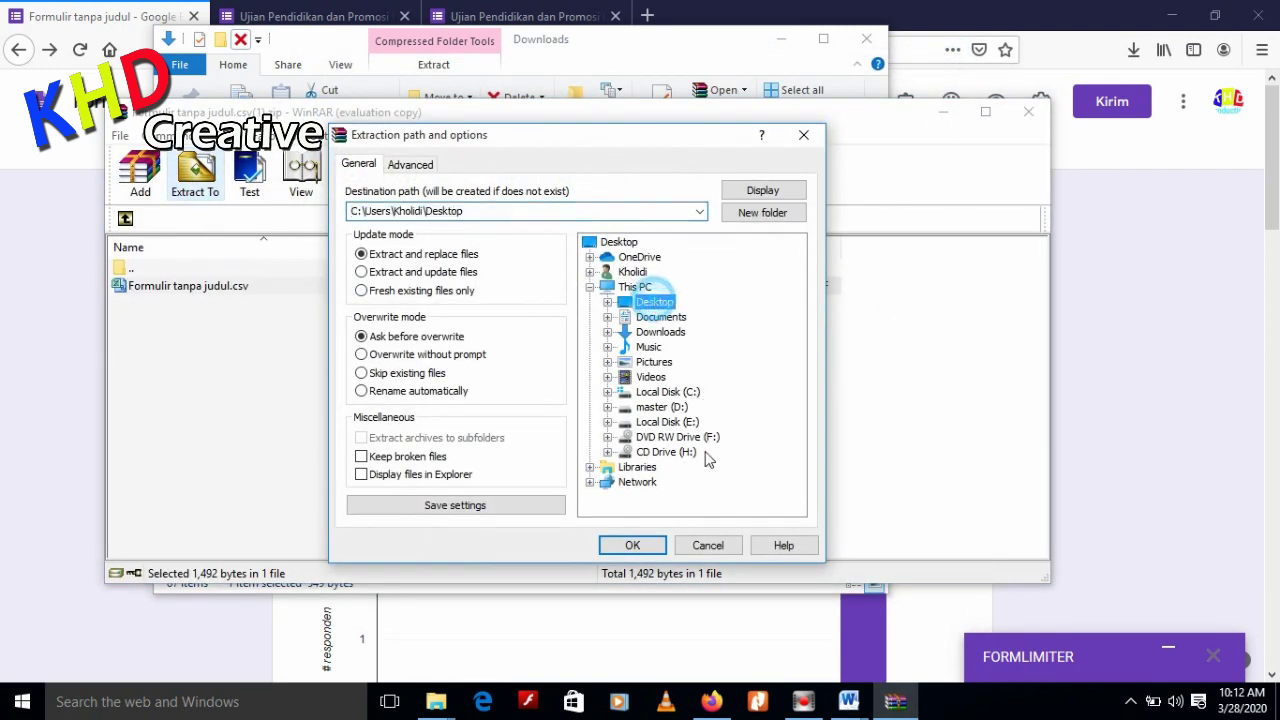
pyautogui.click(633, 546)
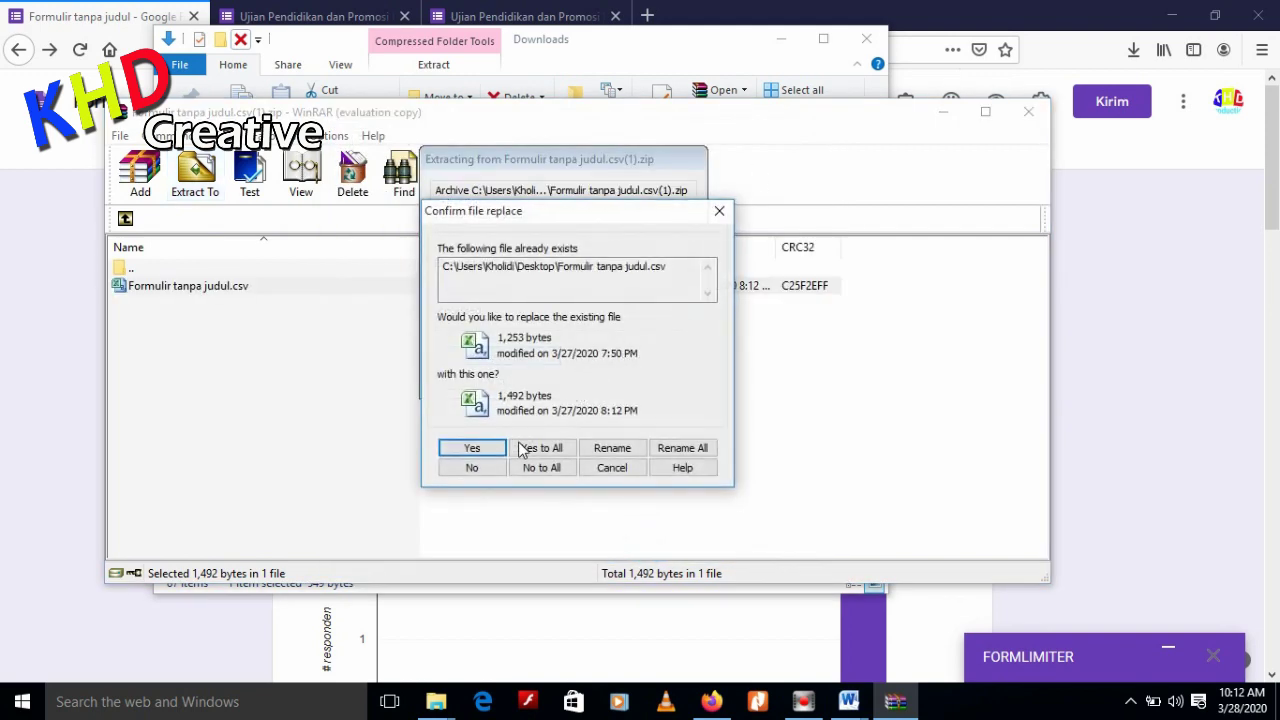
pyautogui.click(519, 450)
# Close the archive and Downloads windows and minimize the browser and Word windows to reveal the desktop
pyautogui.click(1028, 111)
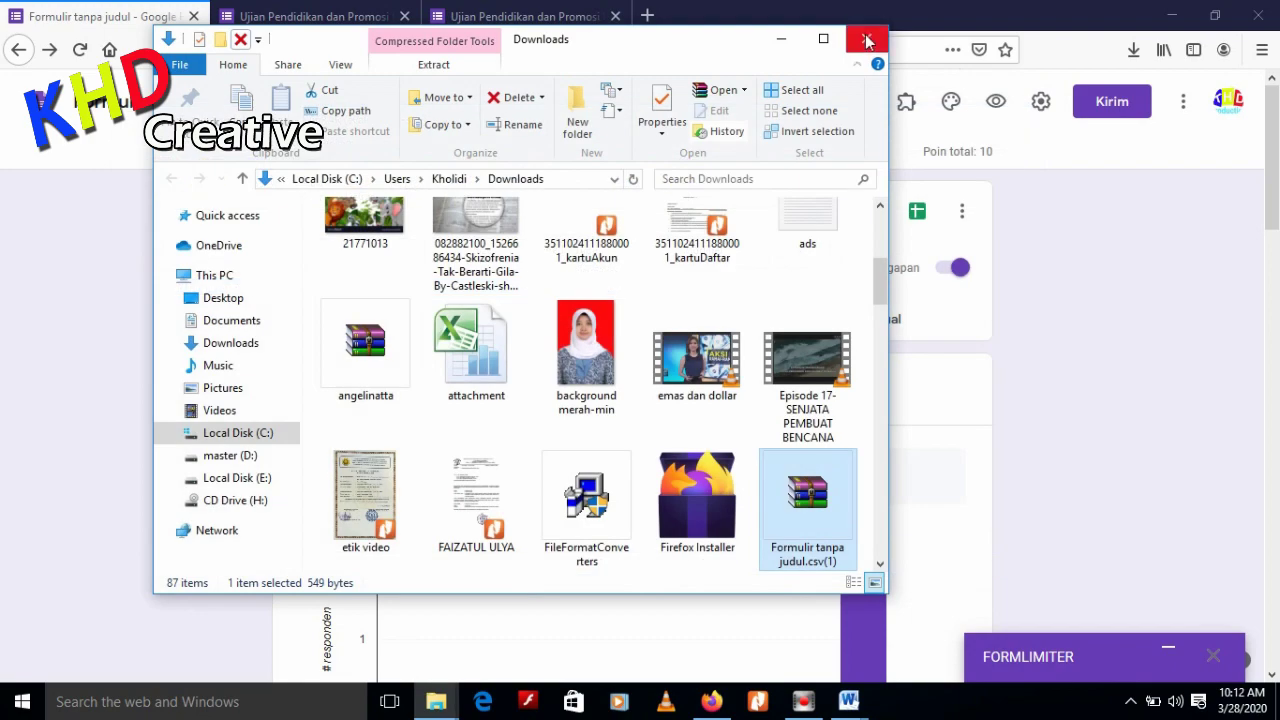
pyautogui.click(866, 39)
pyautogui.click(1172, 16)
pyautogui.click(1168, 12)
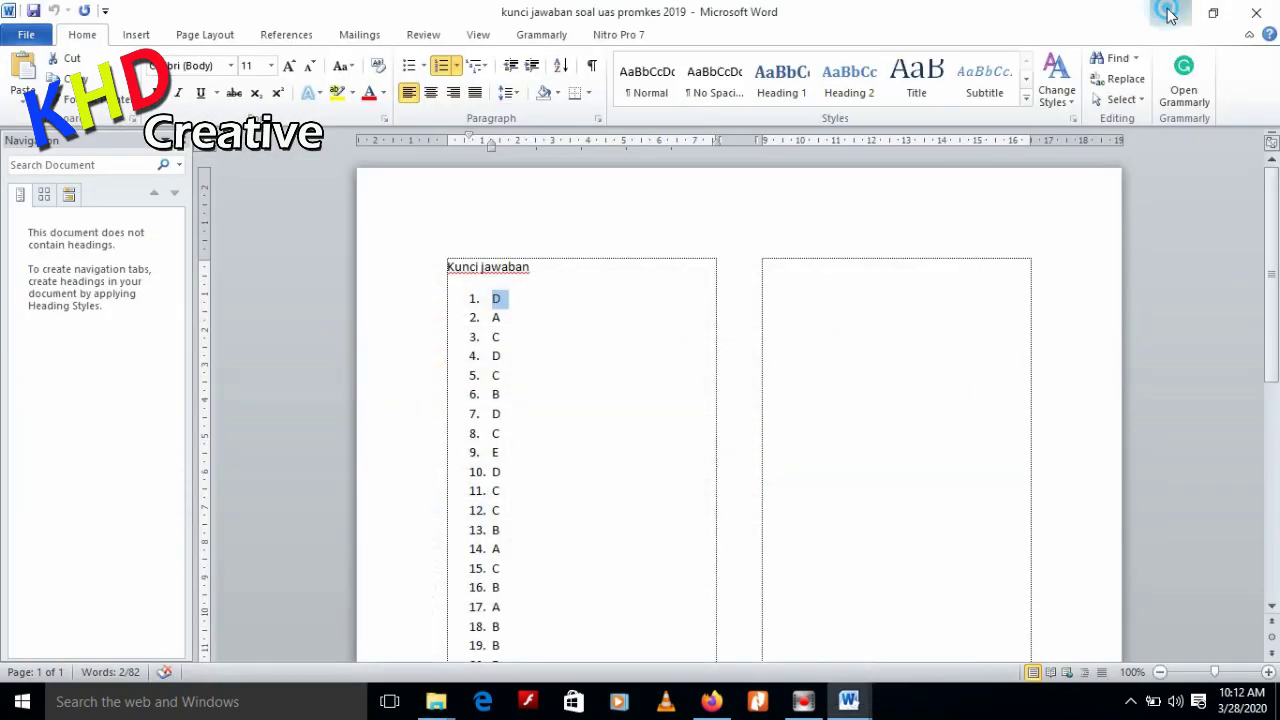
pyautogui.click(1168, 12)
pyautogui.click(1168, 13)
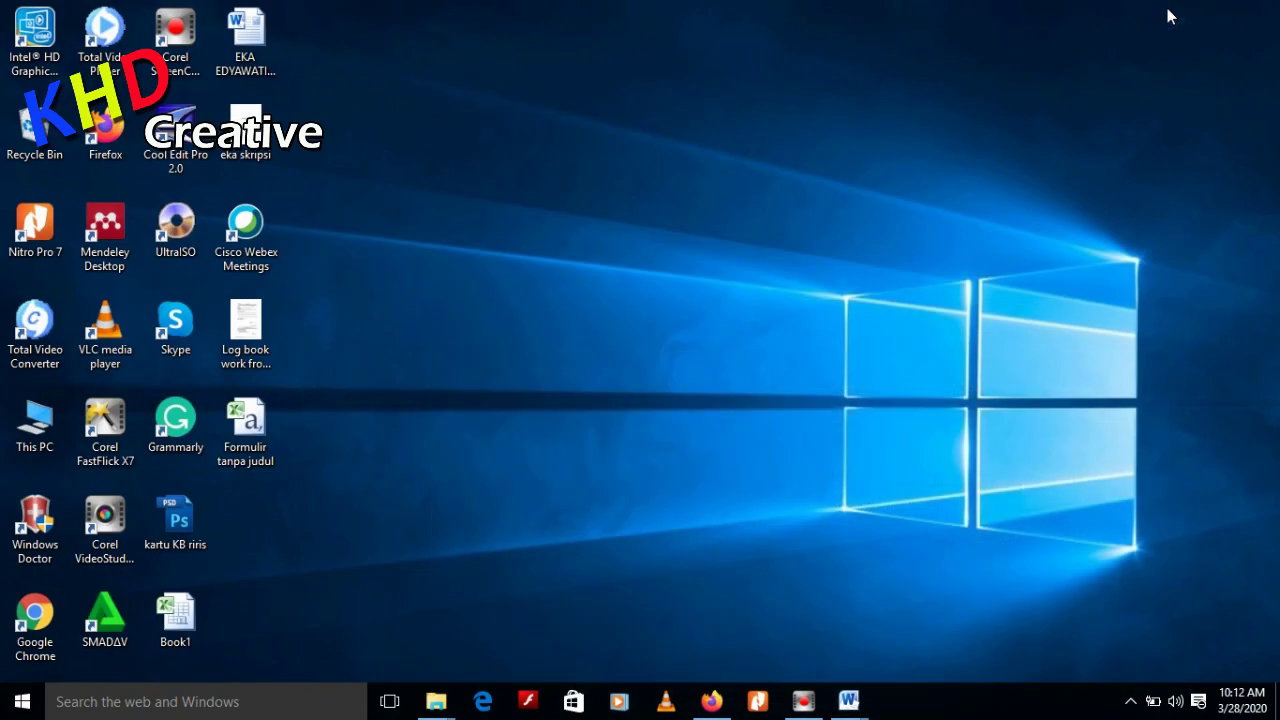
pyautogui.doubleClick(268, 428)
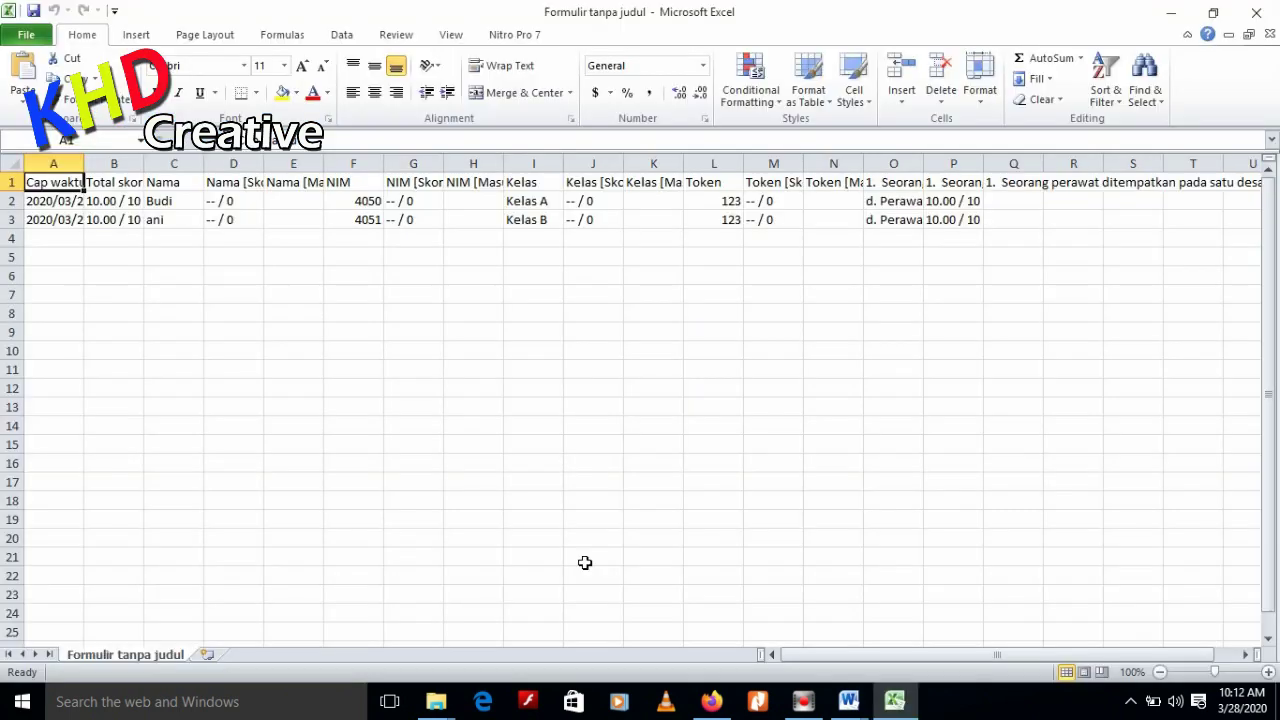
pyautogui.click(165, 200)
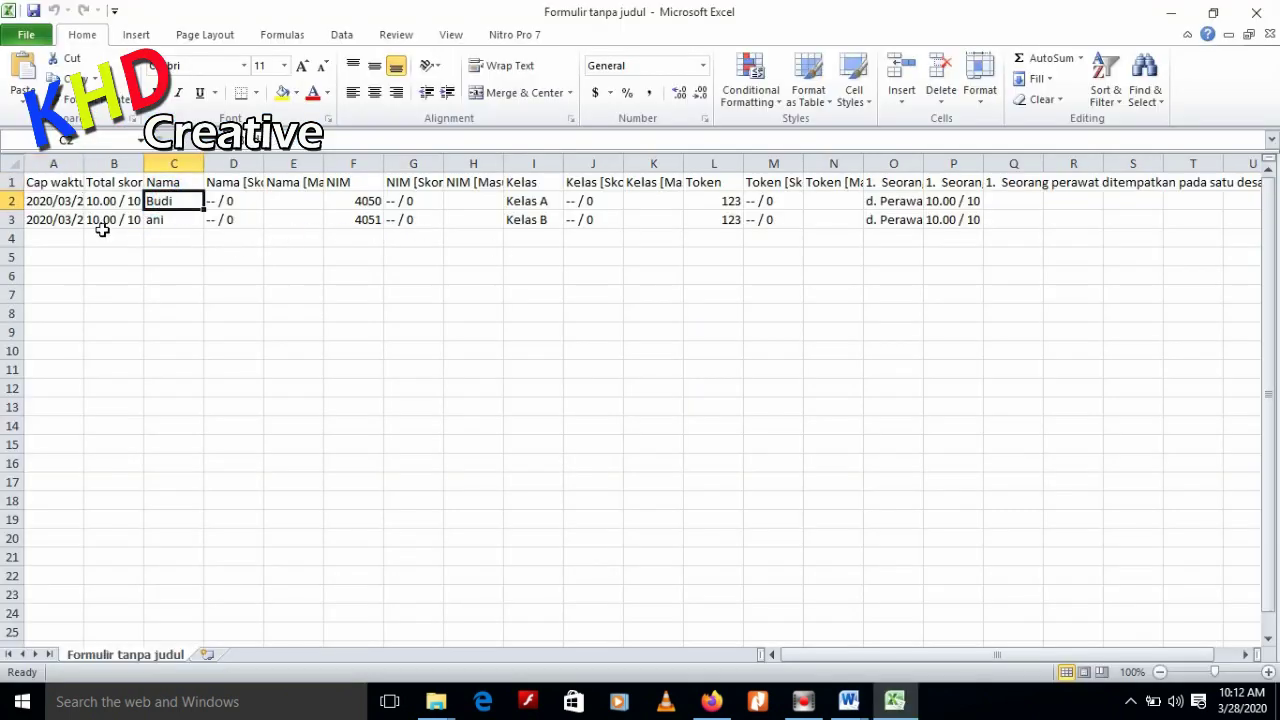
pyautogui.click(162, 218)
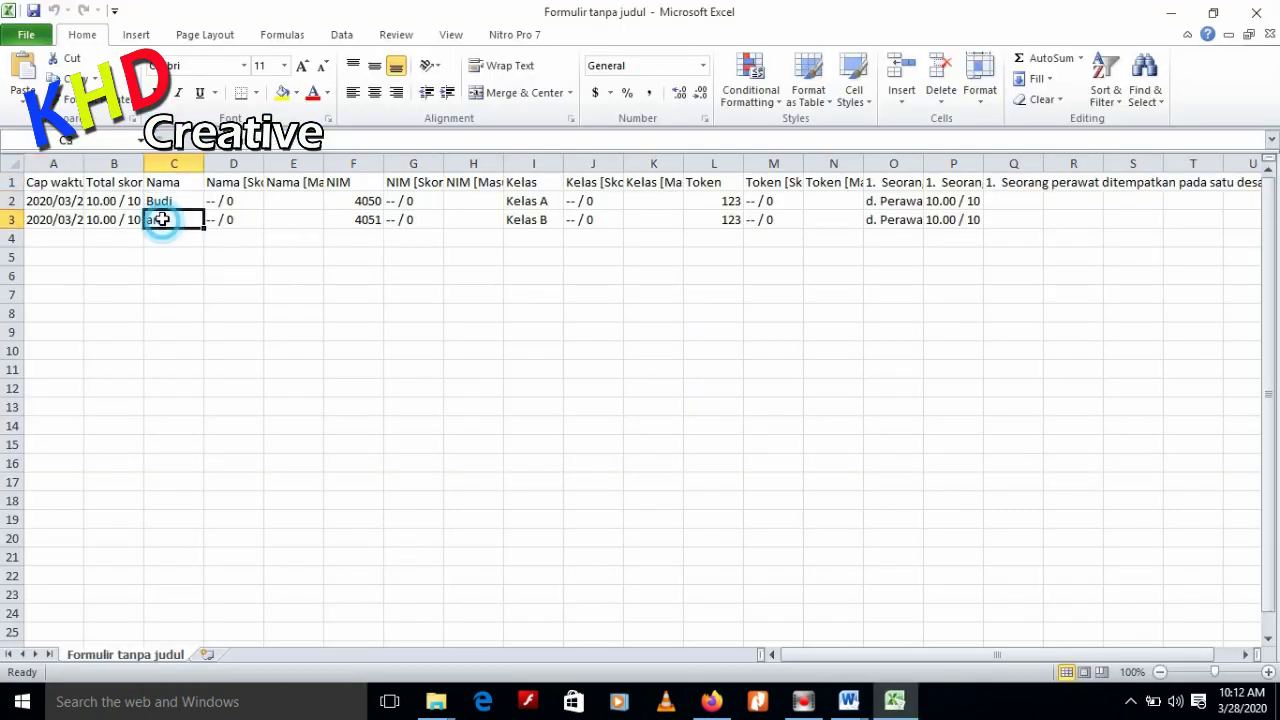
pyautogui.click(111, 201)
pyautogui.click(115, 221)
pyautogui.click(166, 202)
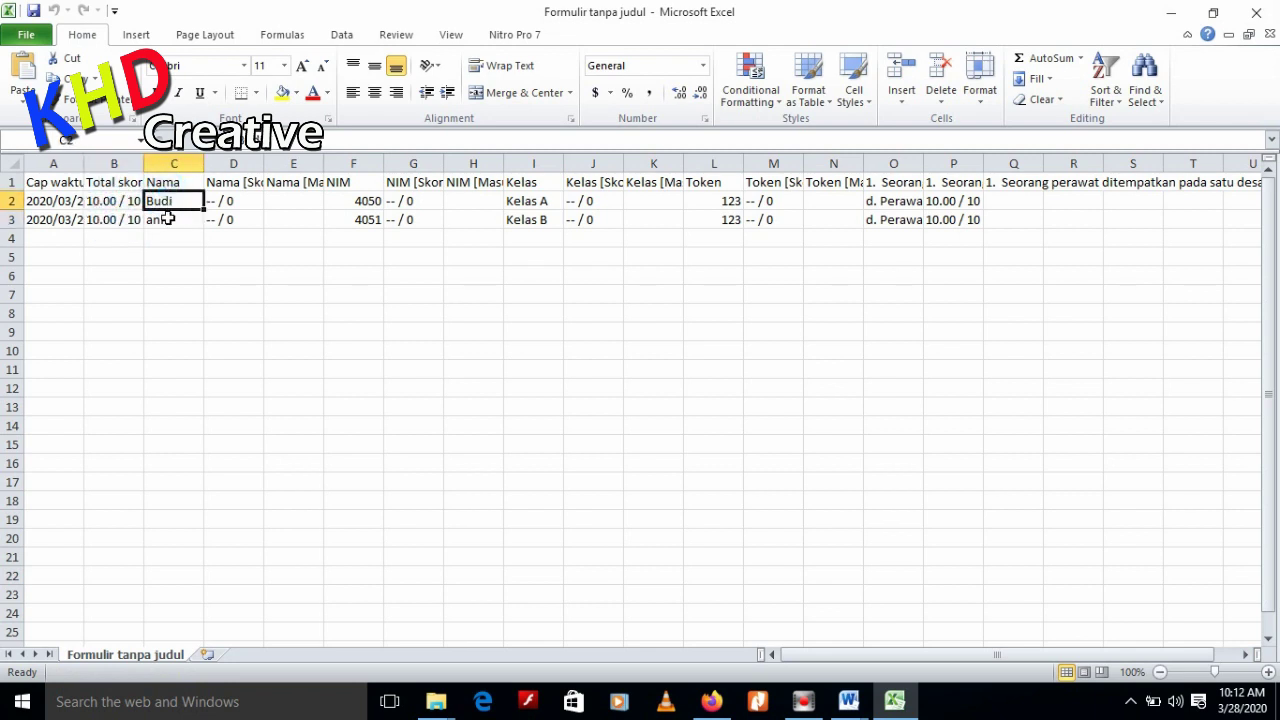
pyautogui.click(154, 220)
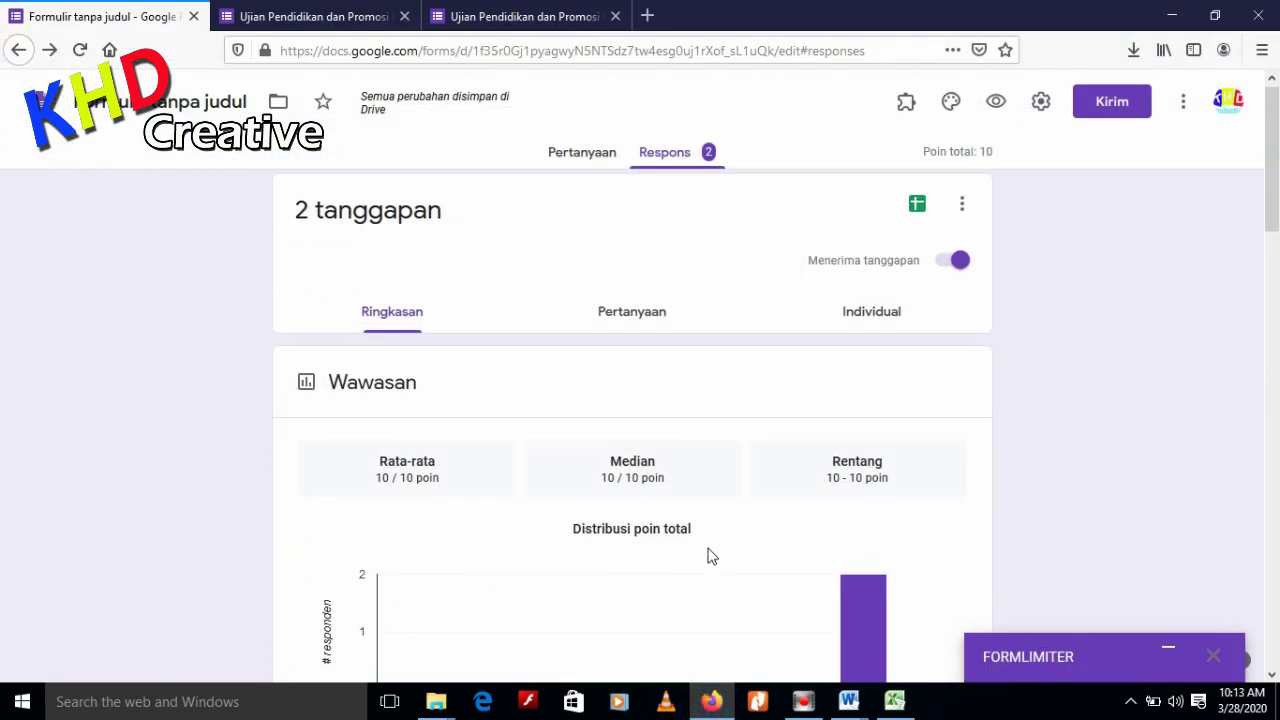
# Switch the form editor from Responses to the Pertanyaan (questions) view
pyautogui.scroll(-3, 1256, 326)
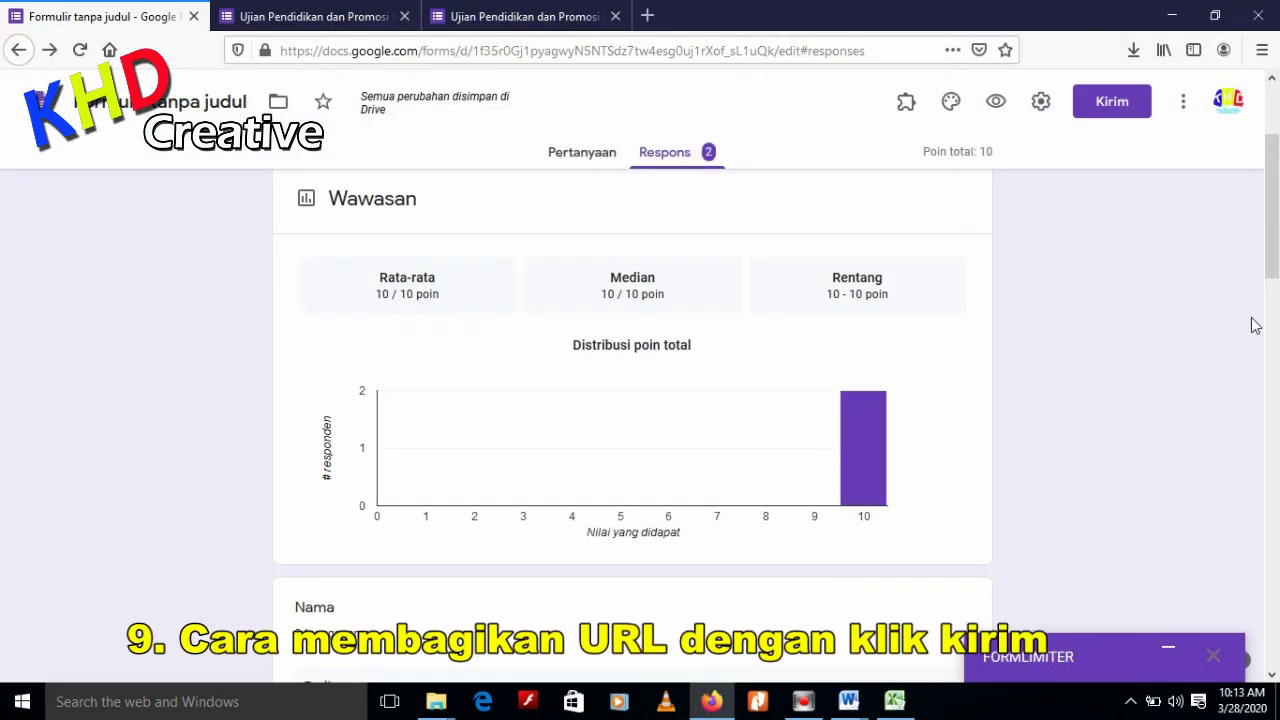
pyautogui.moveTo(1273, 266); pyautogui.dragTo(1278, 192)
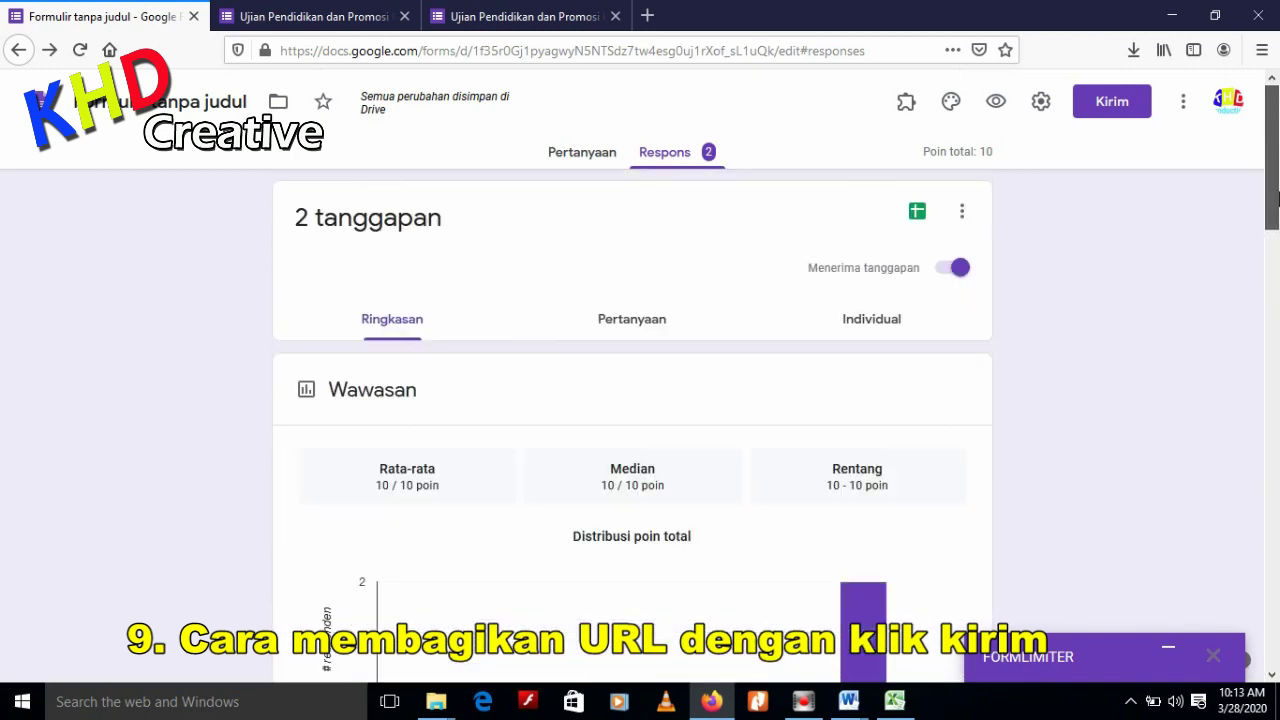
pyautogui.click(577, 160)
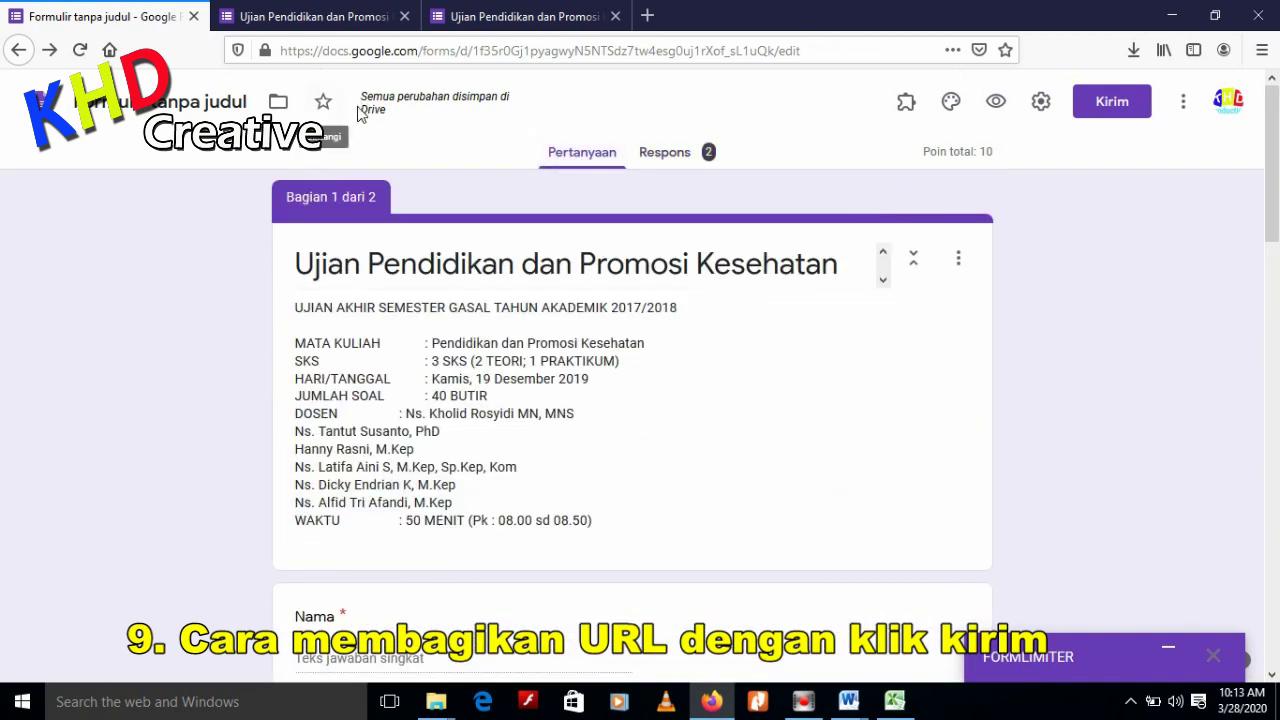
pyautogui.scroll(-8, 974, 349)
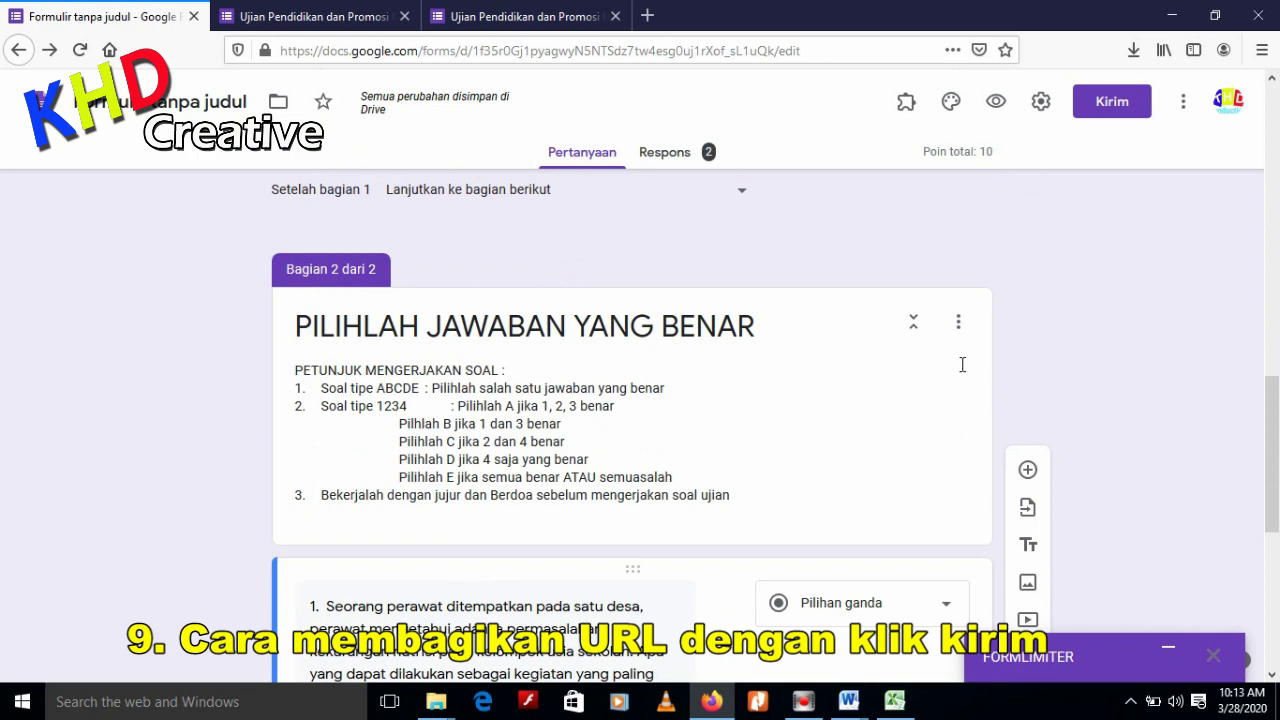
pyautogui.scroll(8, 955, 340)
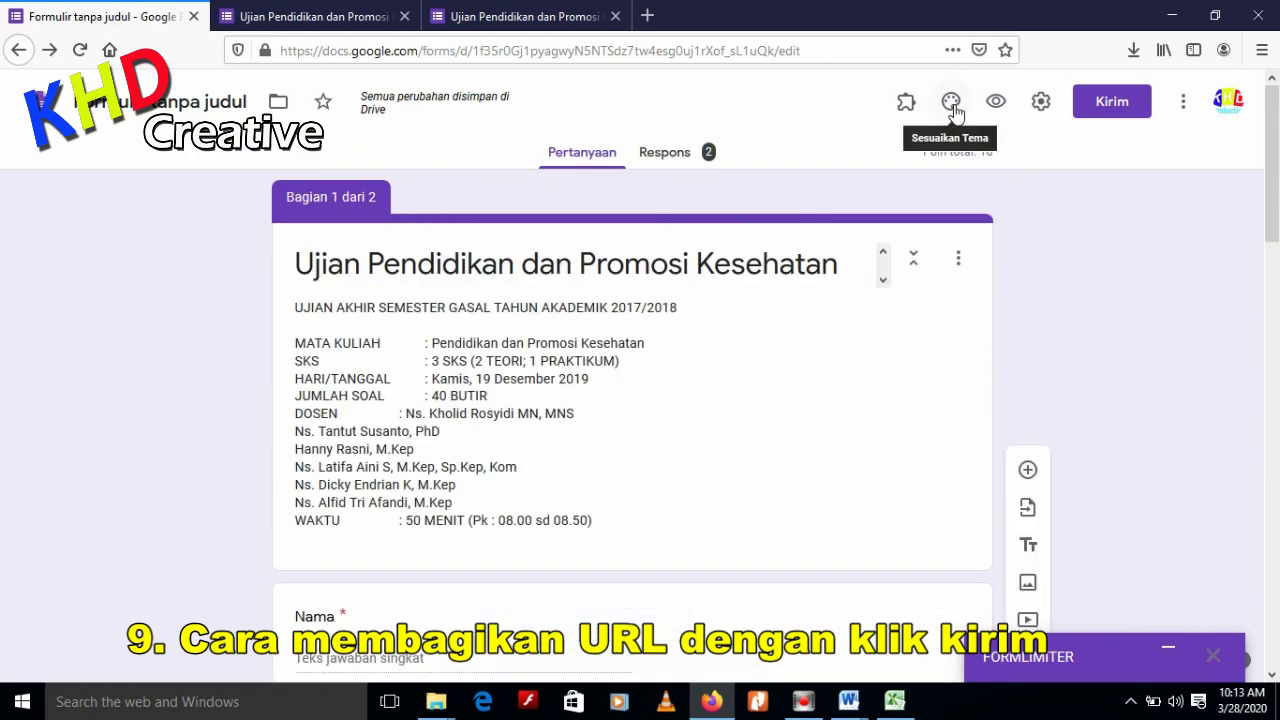
# Get the form's share link with Perpendek URL ticked and copy the forms.gle link
pyautogui.click(1109, 105)
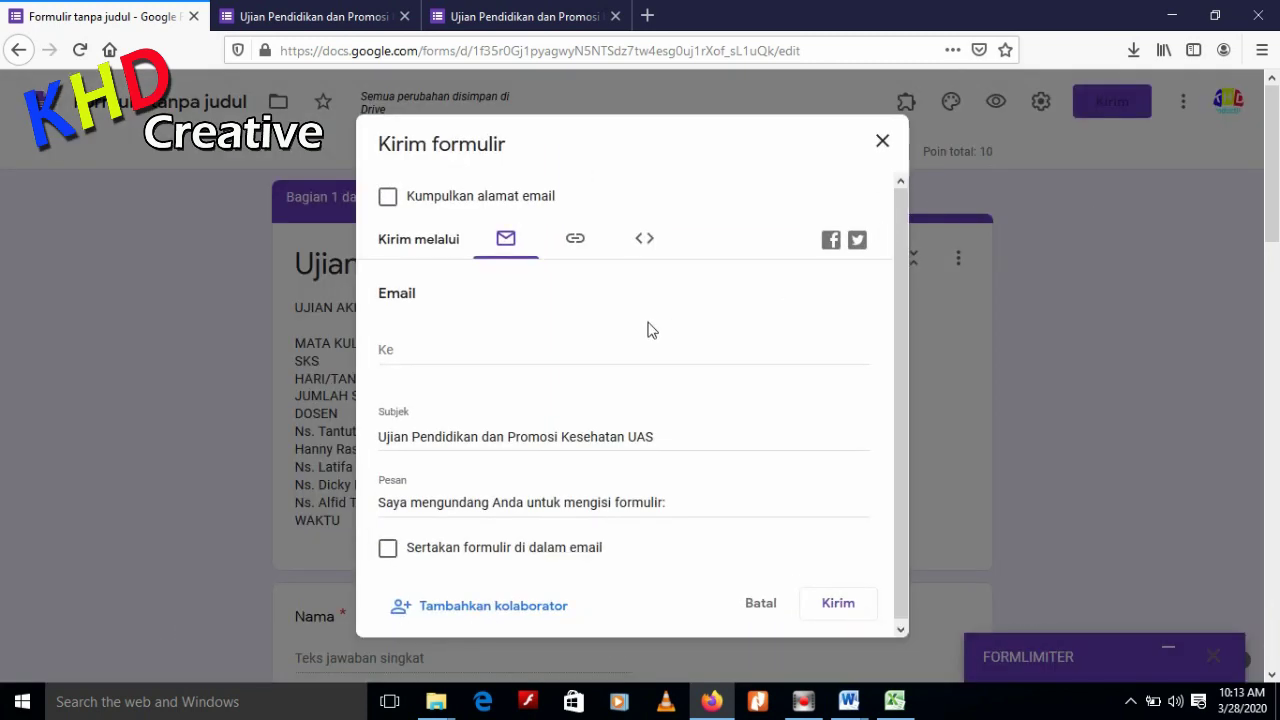
pyautogui.click(575, 247)
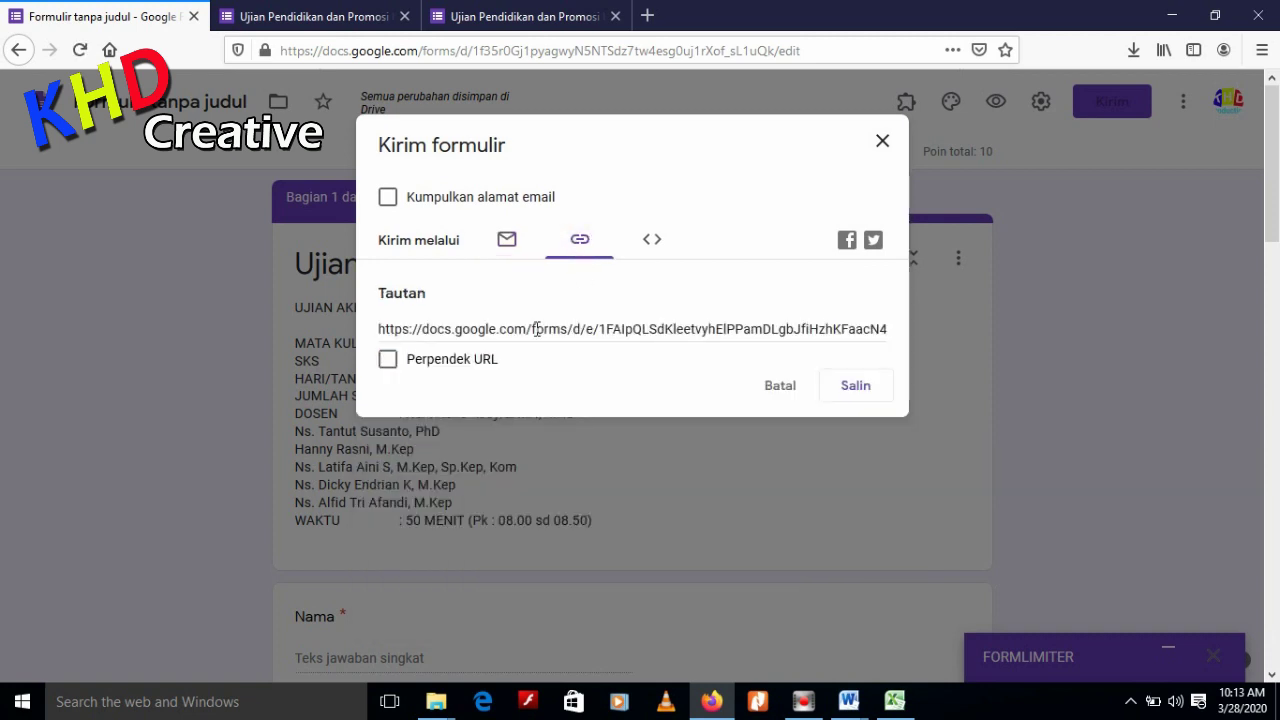
pyautogui.click(685, 334)
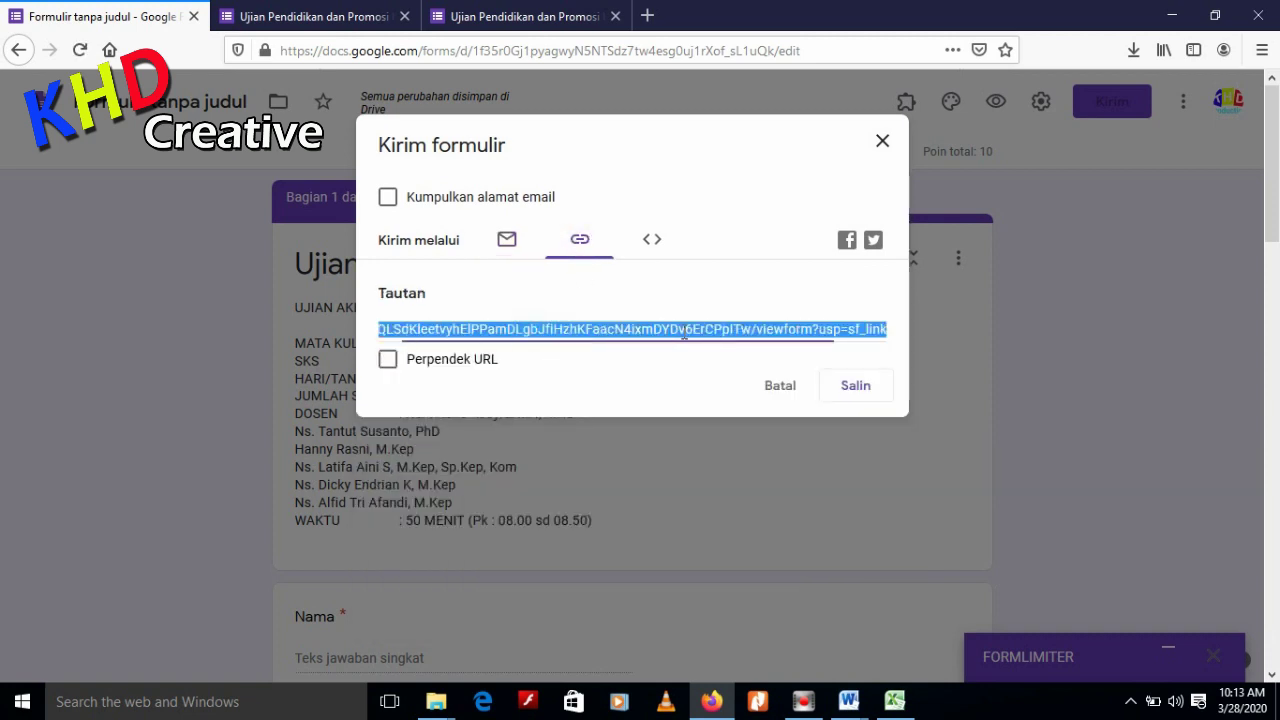
pyautogui.click(388, 359)
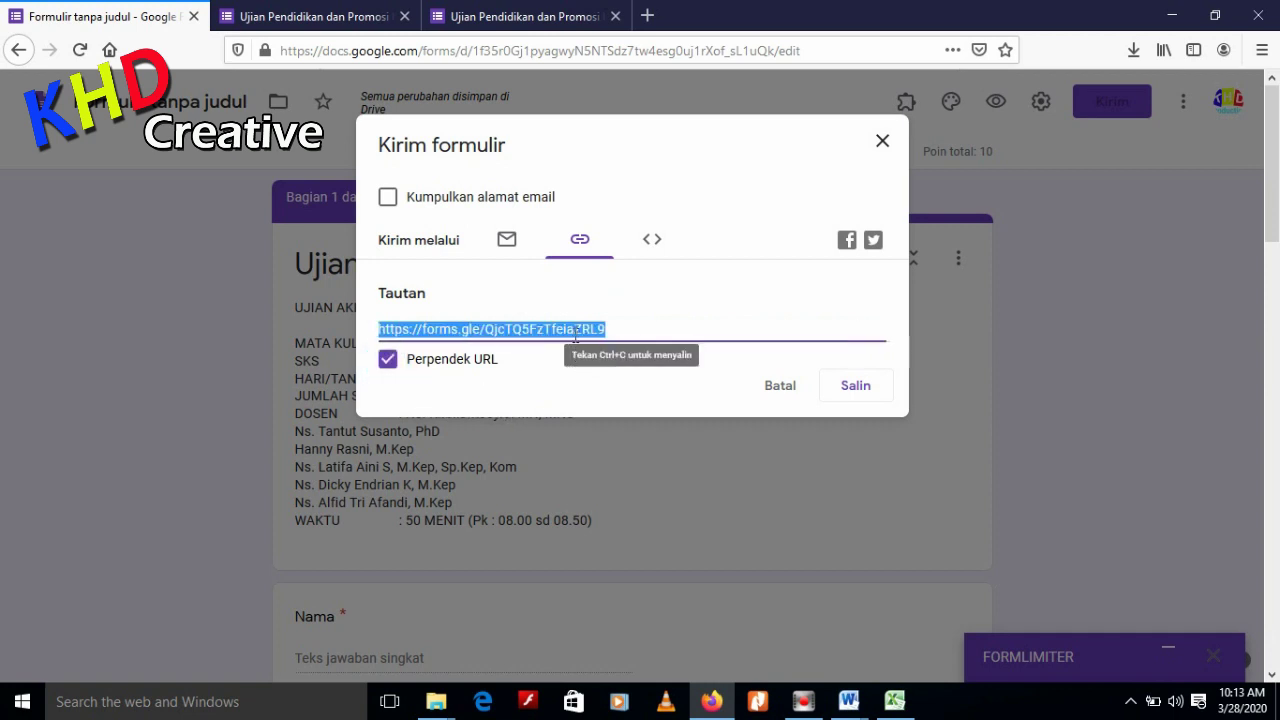
pyautogui.click(855, 392)
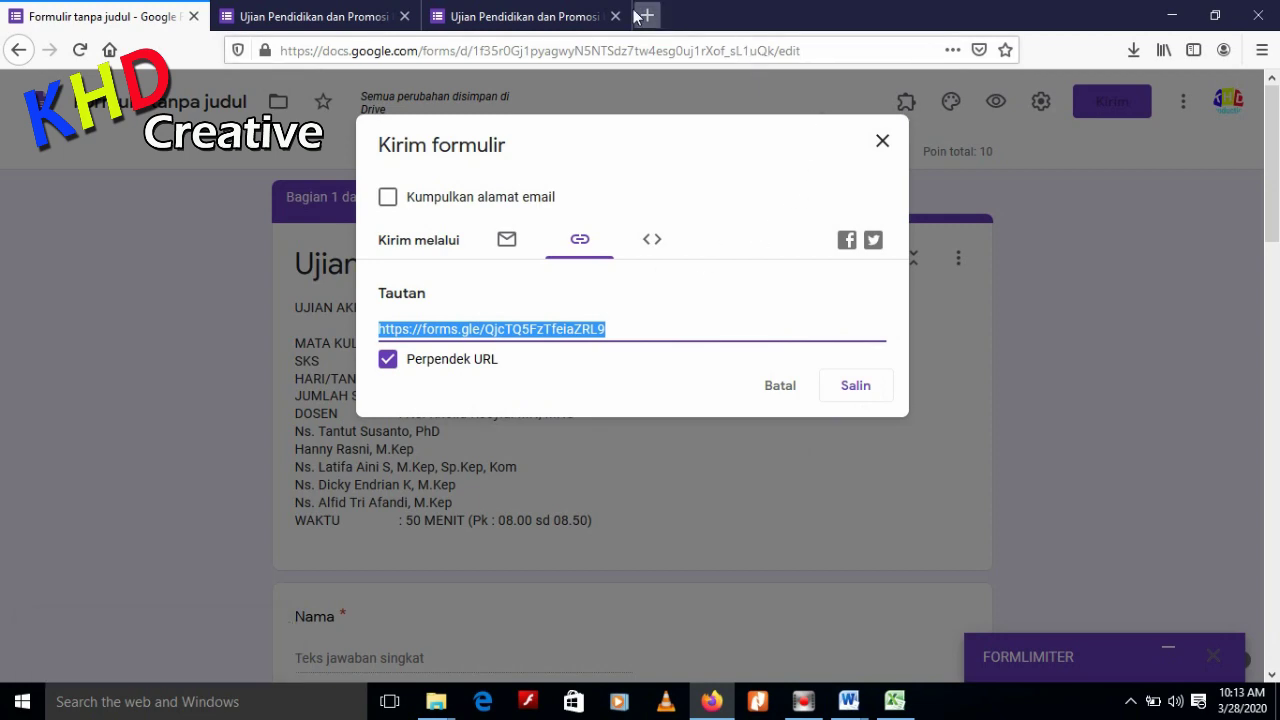
pyautogui.click(560, 14)
# Search for 'bitly' and go to the Bitly URL shortener site
pyautogui.click(558, 50)
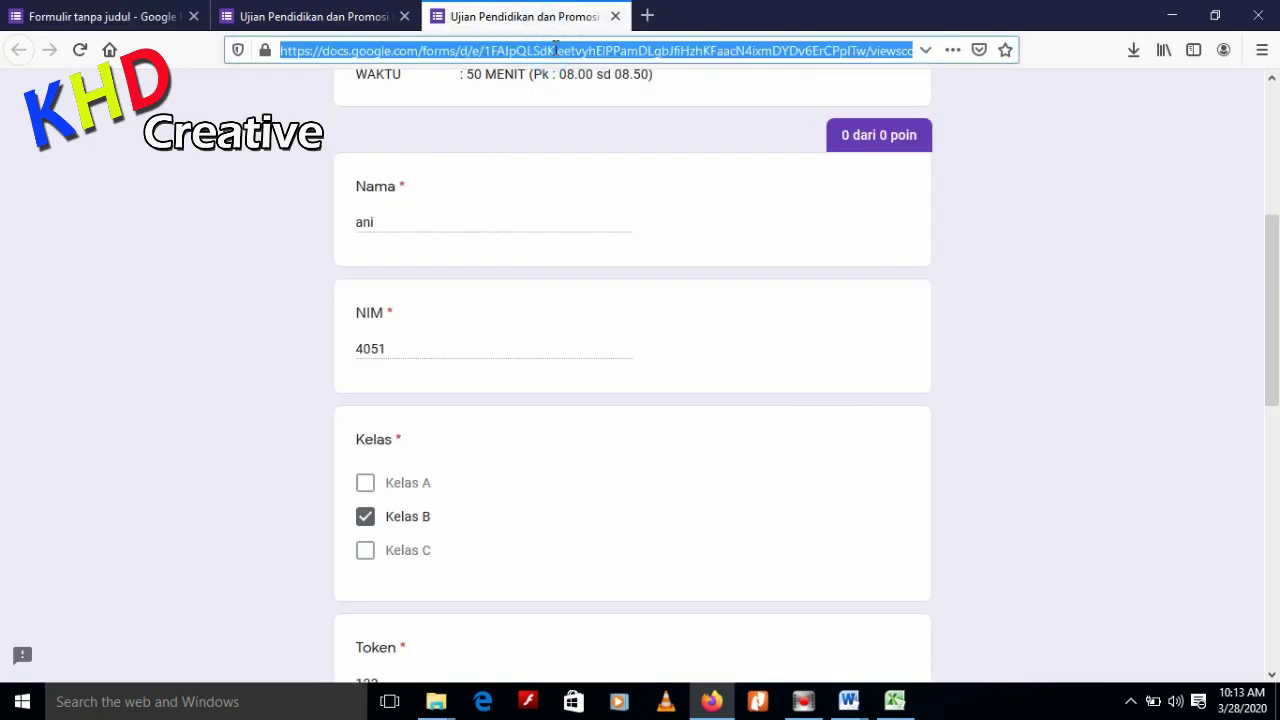
pyautogui.write('bitly')
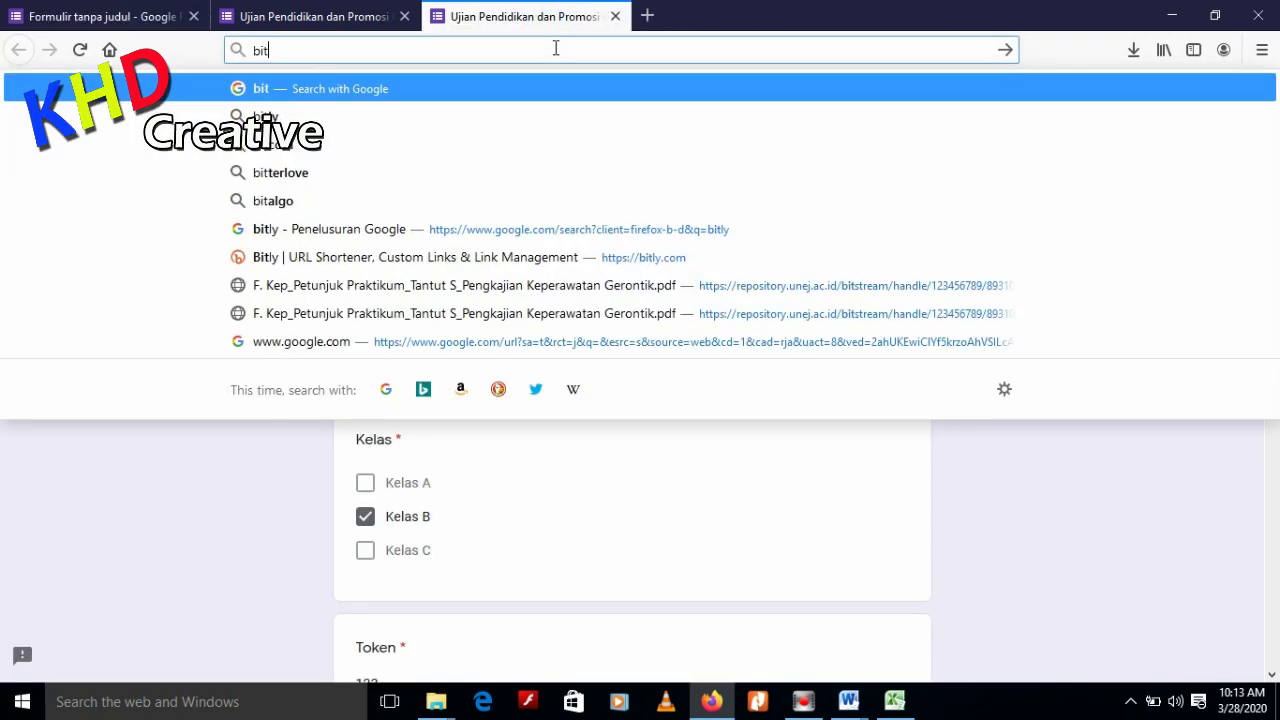
pyautogui.press('Return')
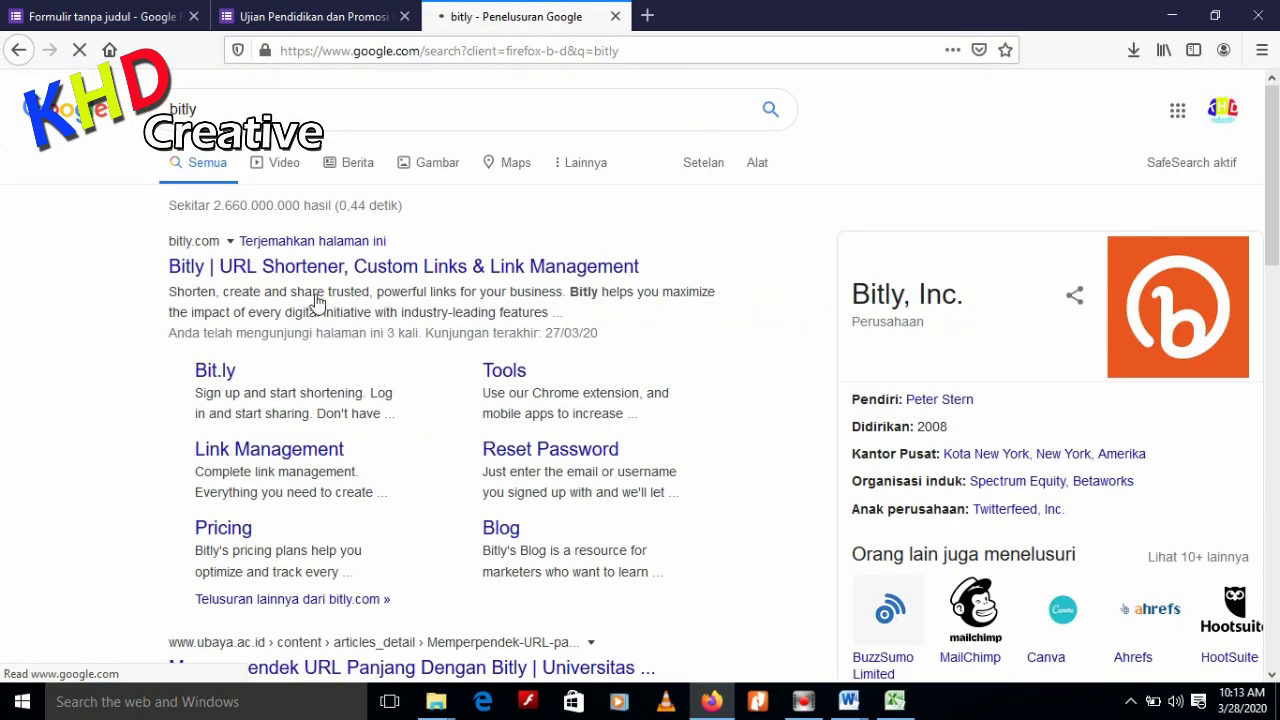
pyautogui.click(320, 270)
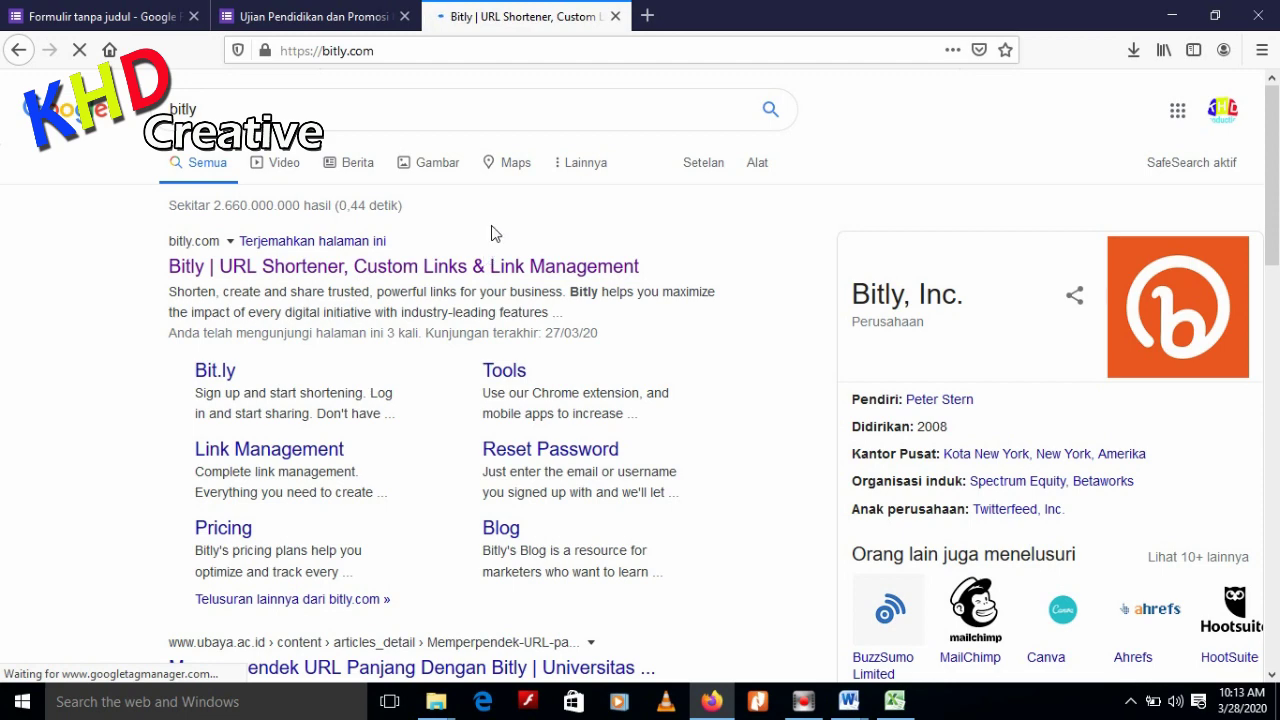
pyautogui.scroll(-5, 514, 339)
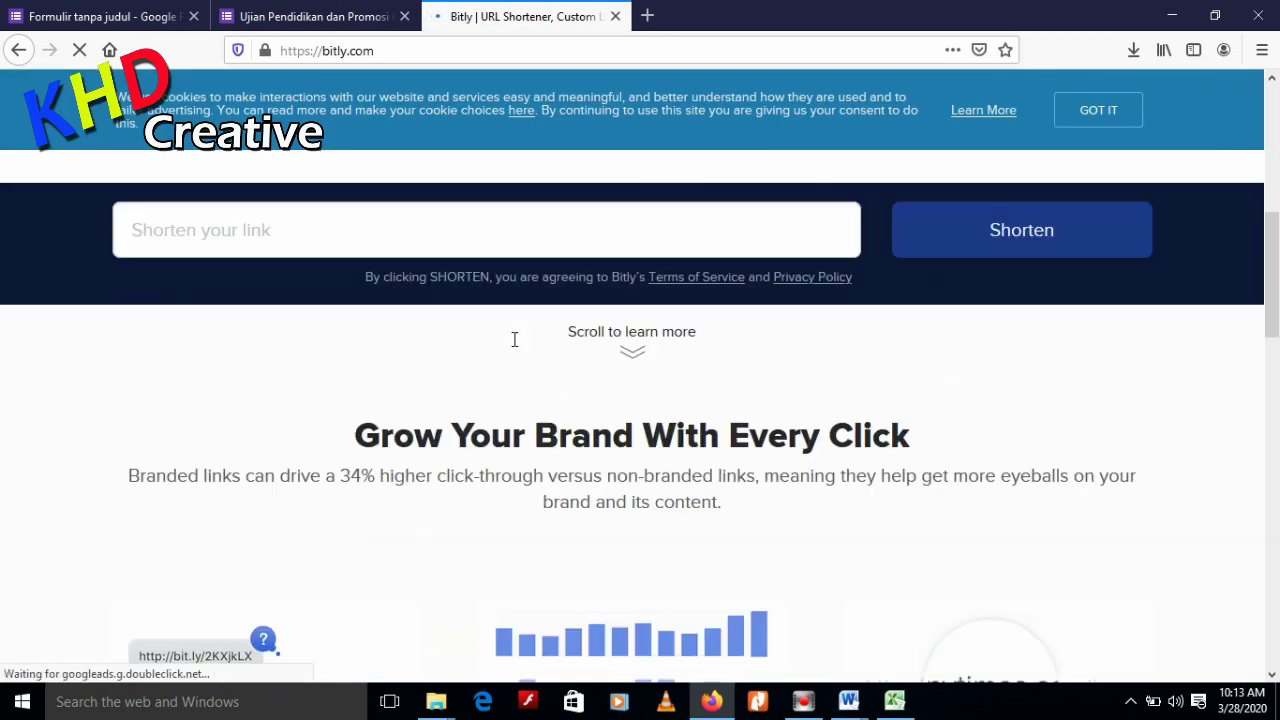
pyautogui.scroll(1, 470, 332)
pyautogui.click(397, 330)
pyautogui.write('https://forms.gle/QjcTQ5FzTfeiaZRL9')
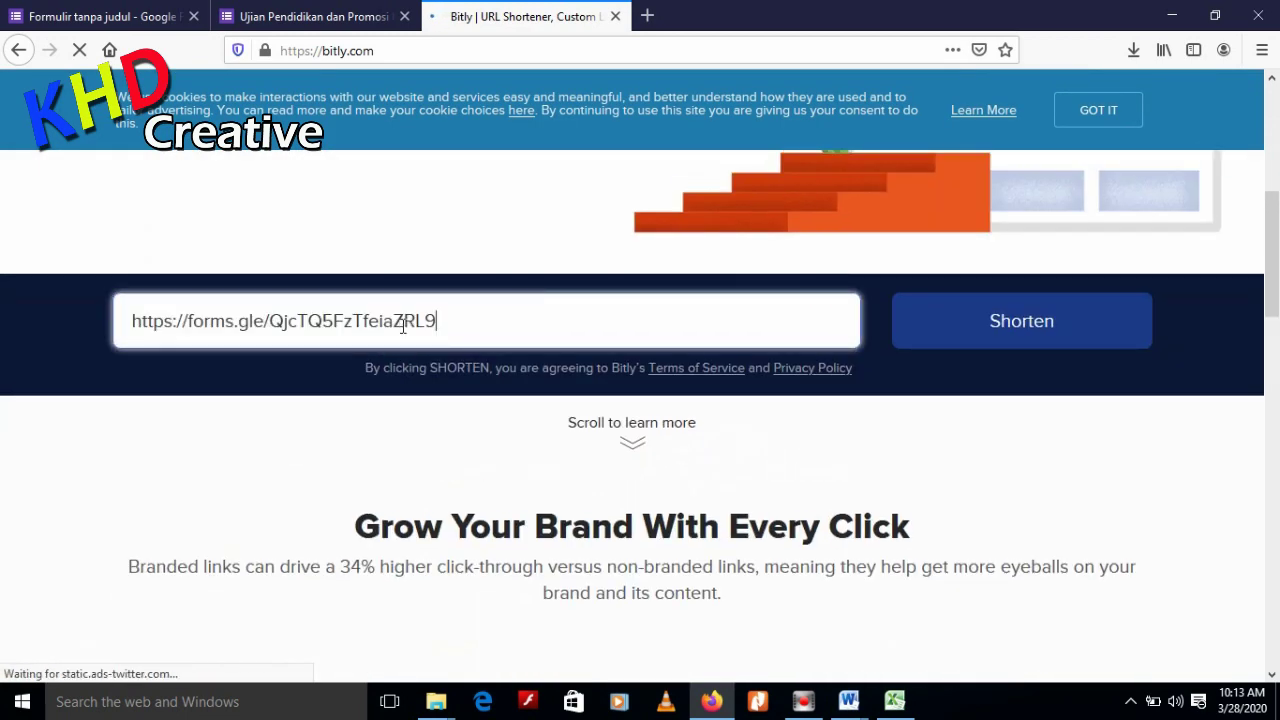
pyautogui.click(1043, 343)
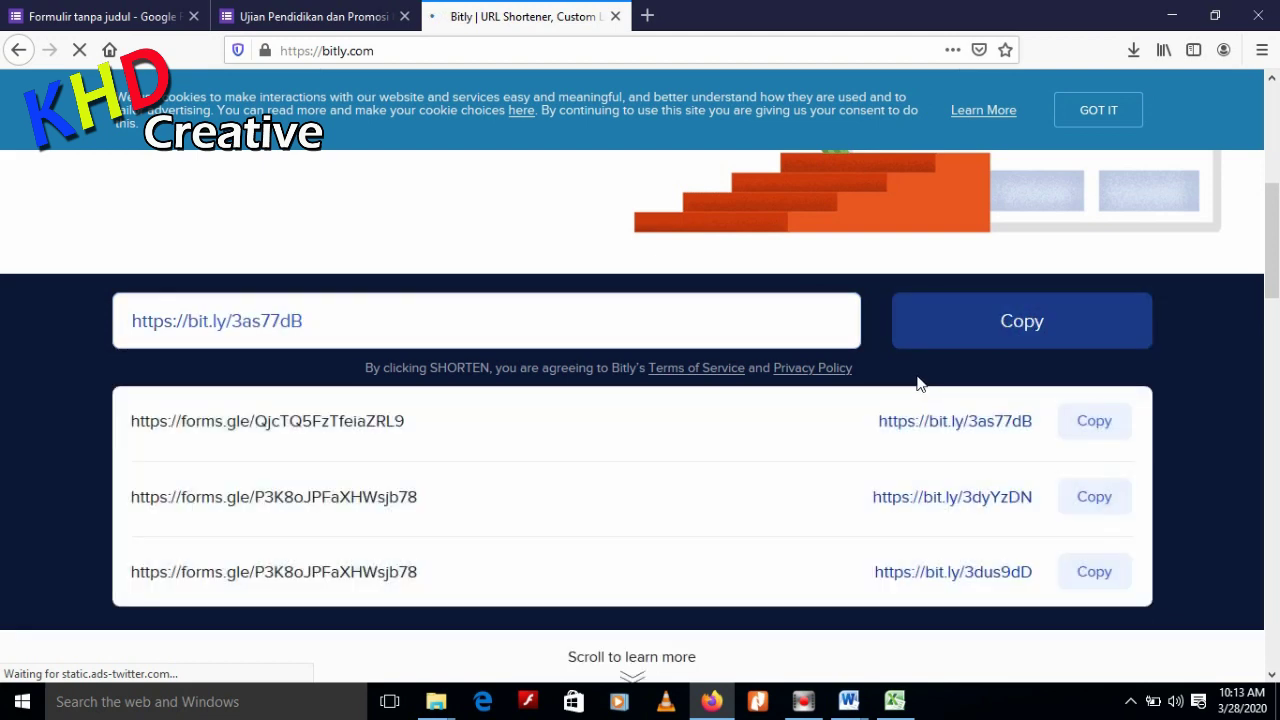
pyautogui.click(1097, 428)
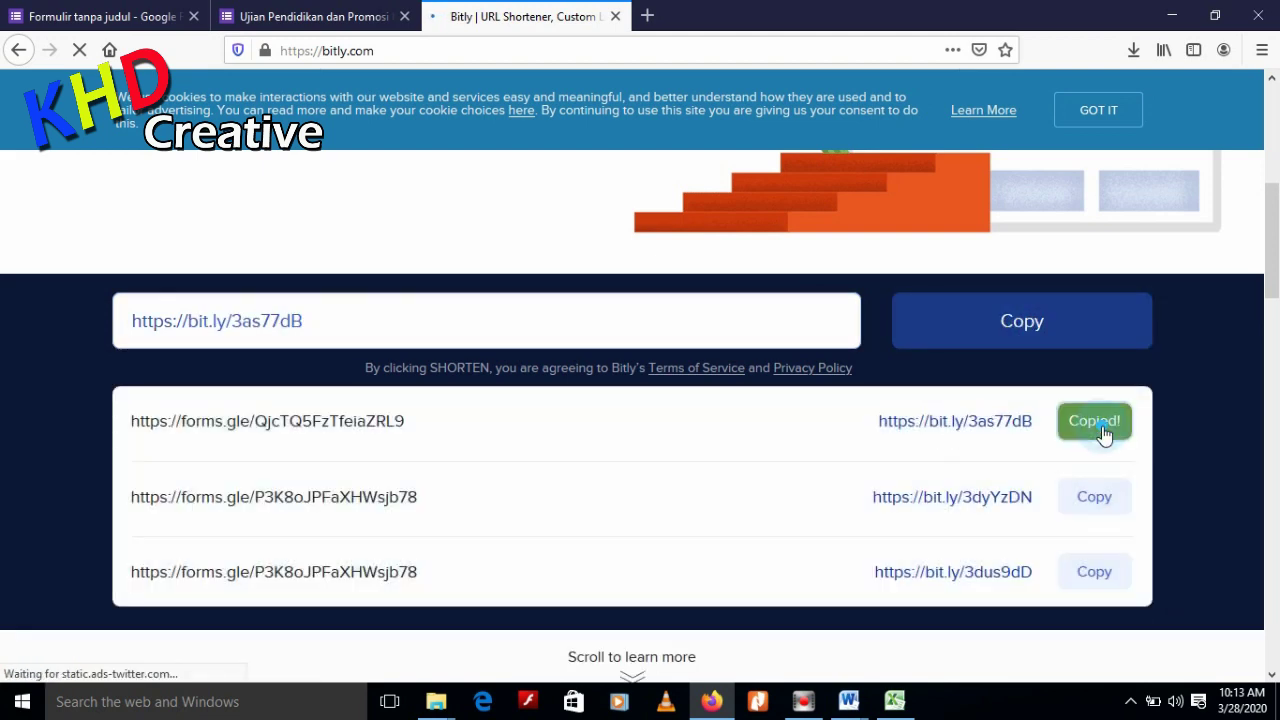
pyautogui.click(647, 15)
pyautogui.rightClick(614, 48)
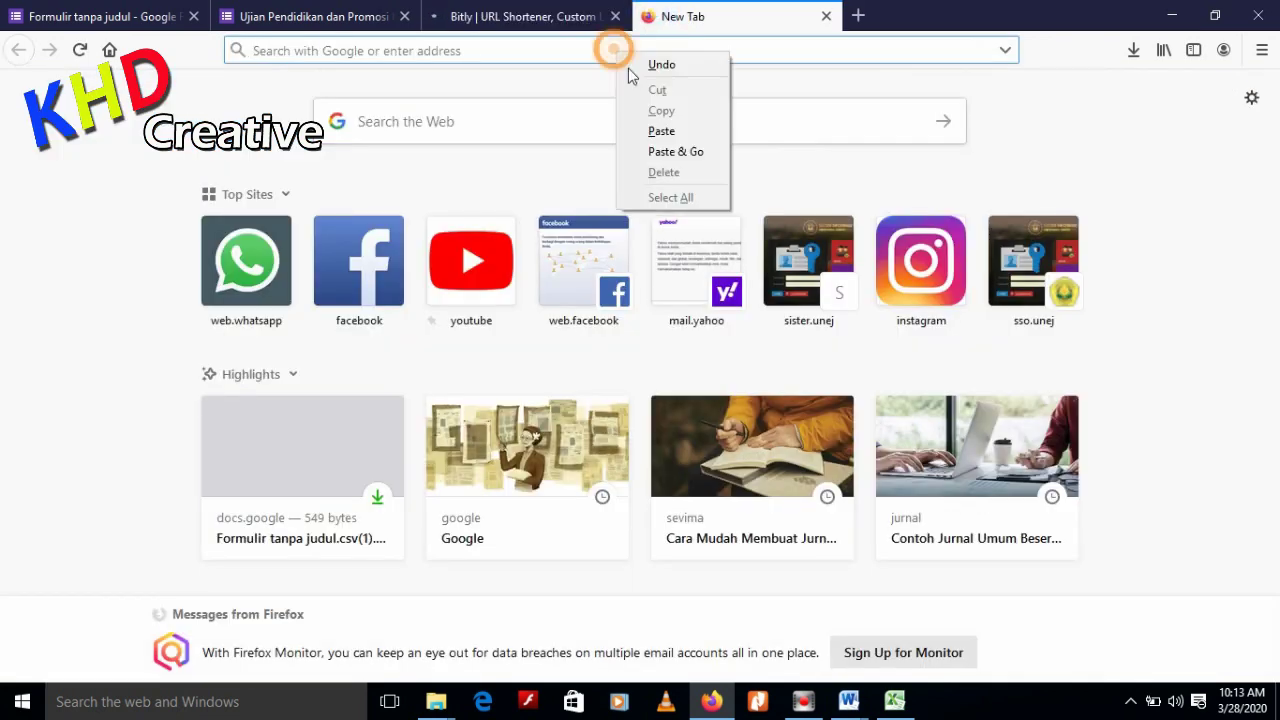
pyautogui.click(662, 131)
pyautogui.tripleClick(378, 49)
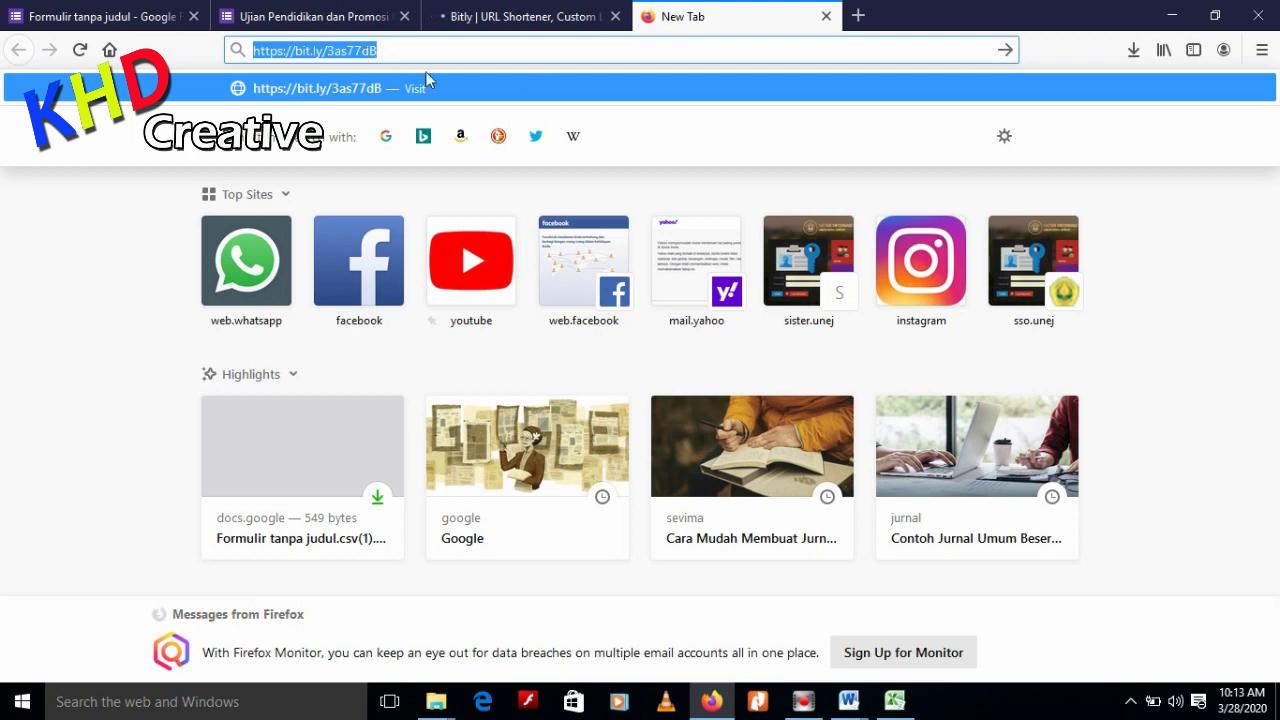
pyautogui.click(569, 95)
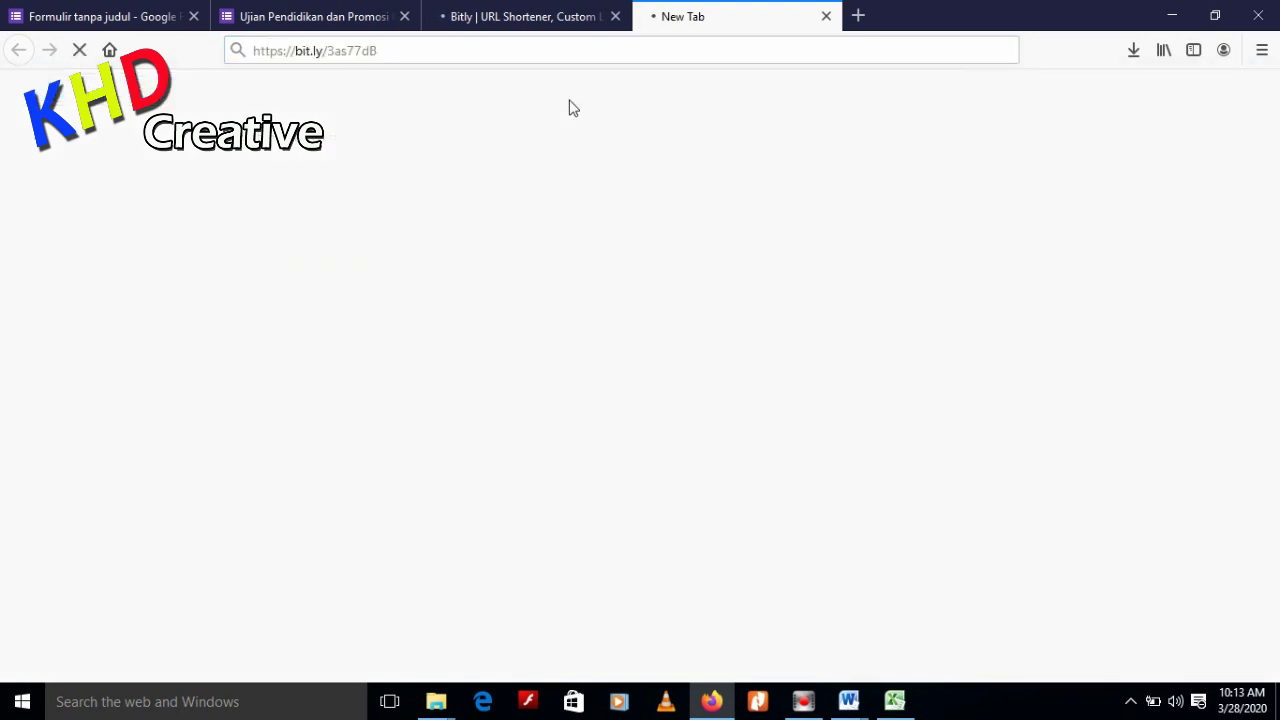
# Close the Bitly and loading tabs, leaving the exam form page showing
pyautogui.click(538, 28)
pyautogui.click(615, 16)
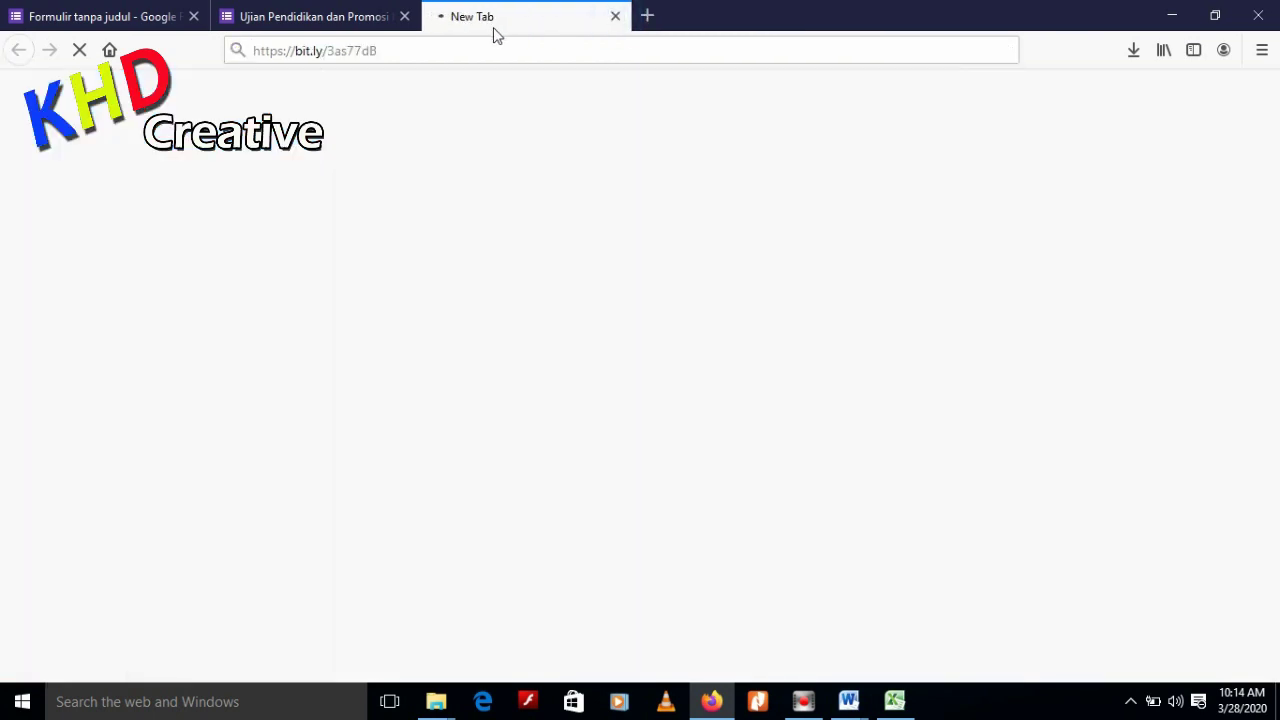
pyautogui.click(613, 17)
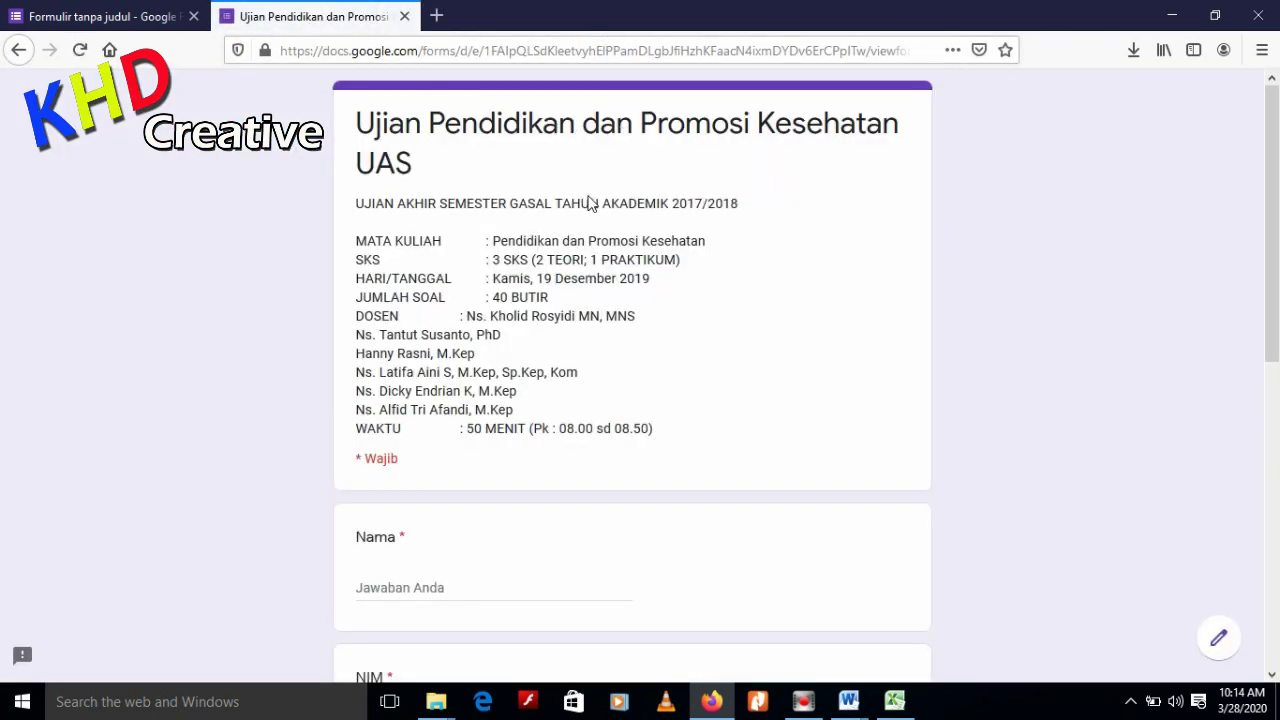
pyautogui.scroll(-6, 600, 260)
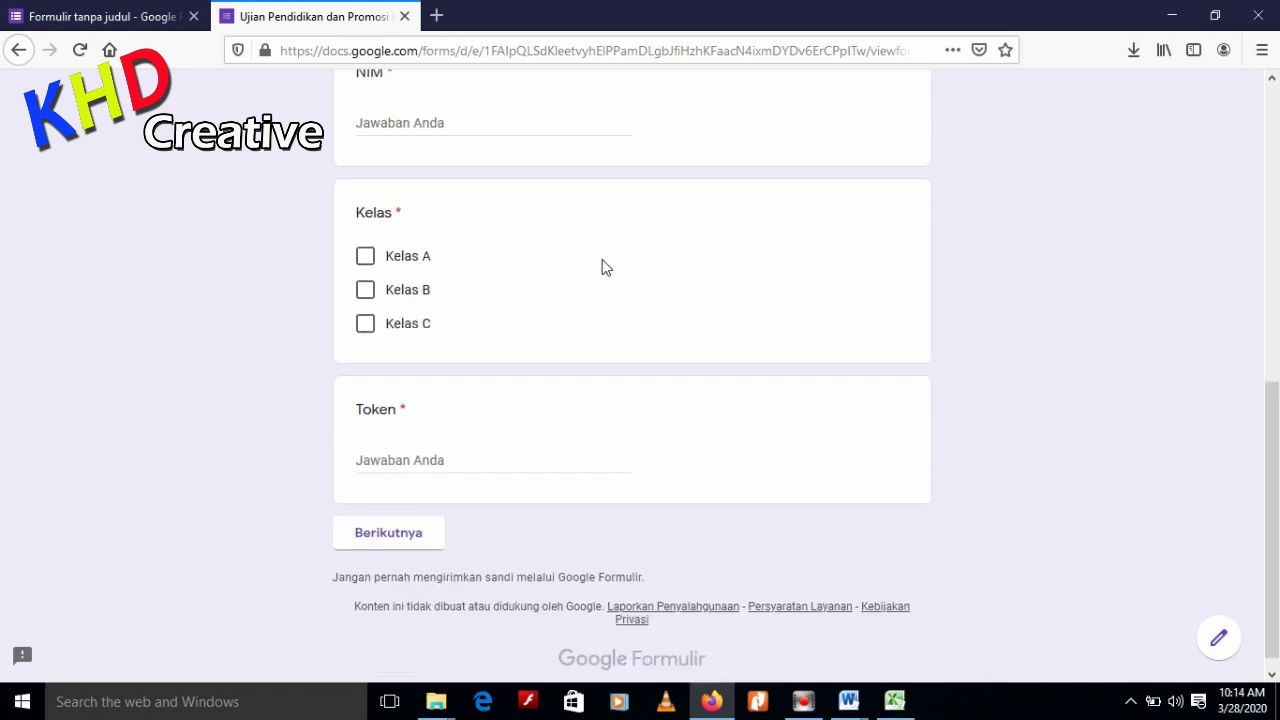
pyautogui.scroll(6, 703, 363)
pyautogui.scroll(1, 696, 373)
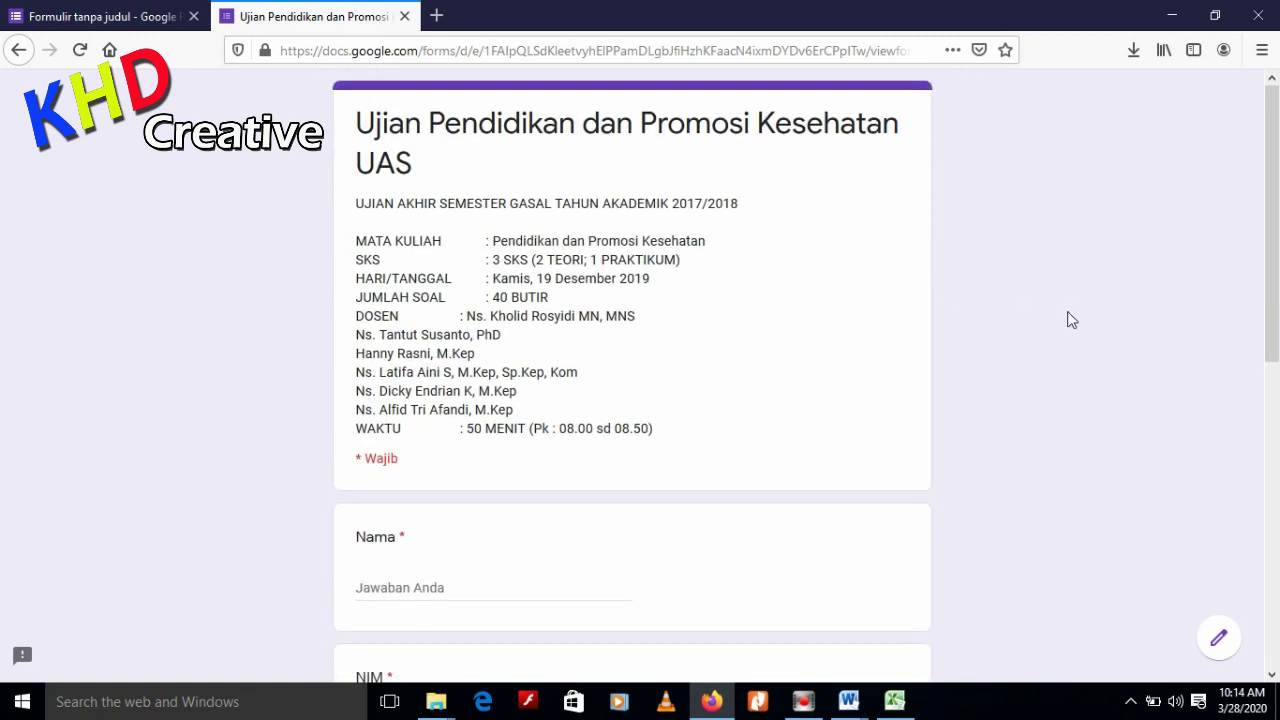